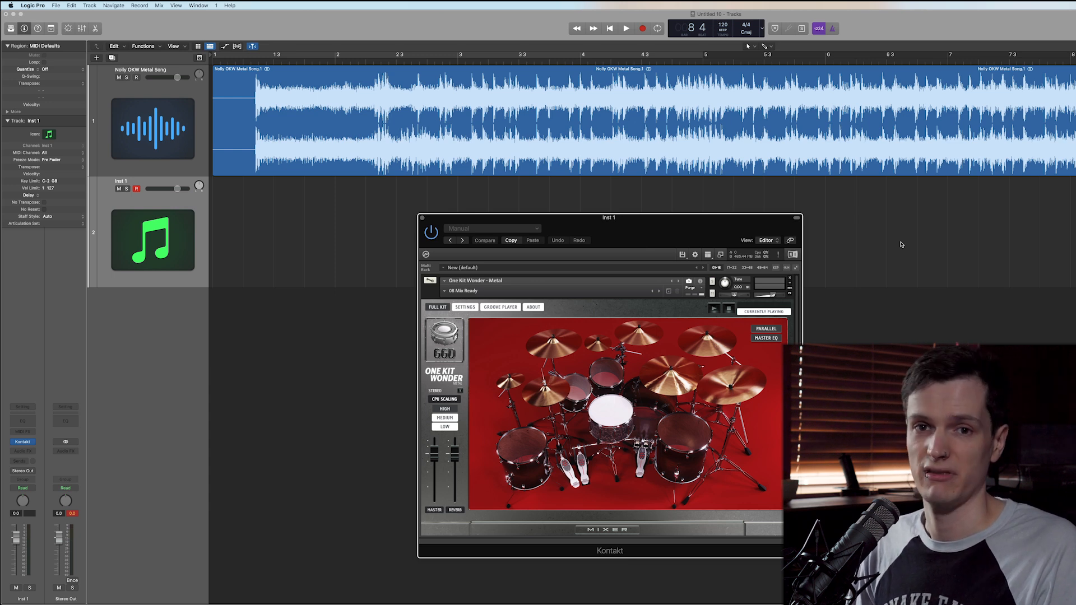
# Switch to the Tap Tempo Tool page in Chrome, reposition its browser window, and return to Logic Pro
pyautogui.press('super+Tab')
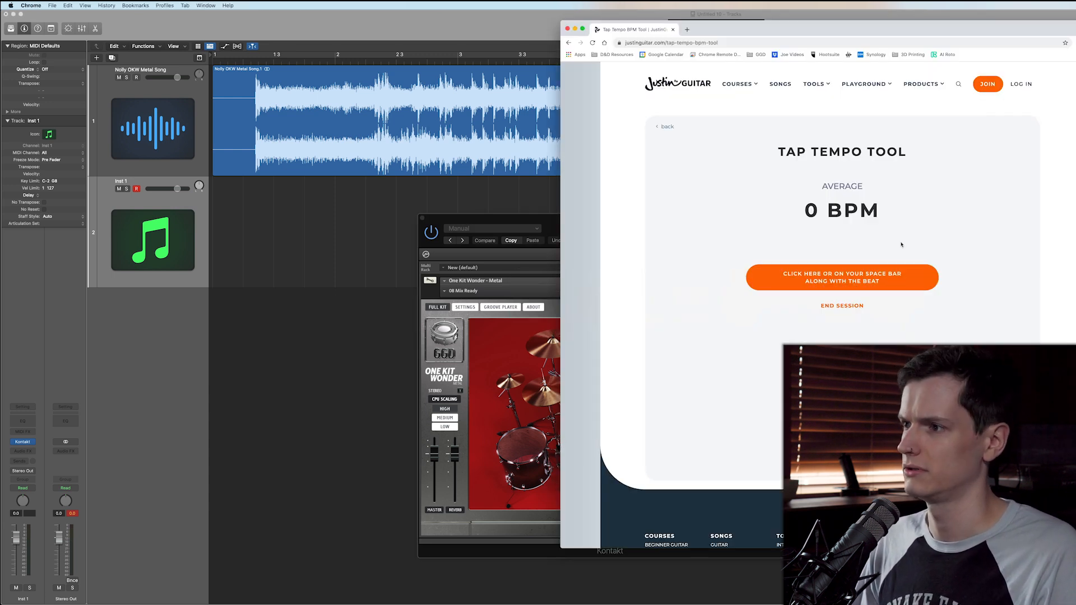
pyautogui.doubleClick(892, 28)
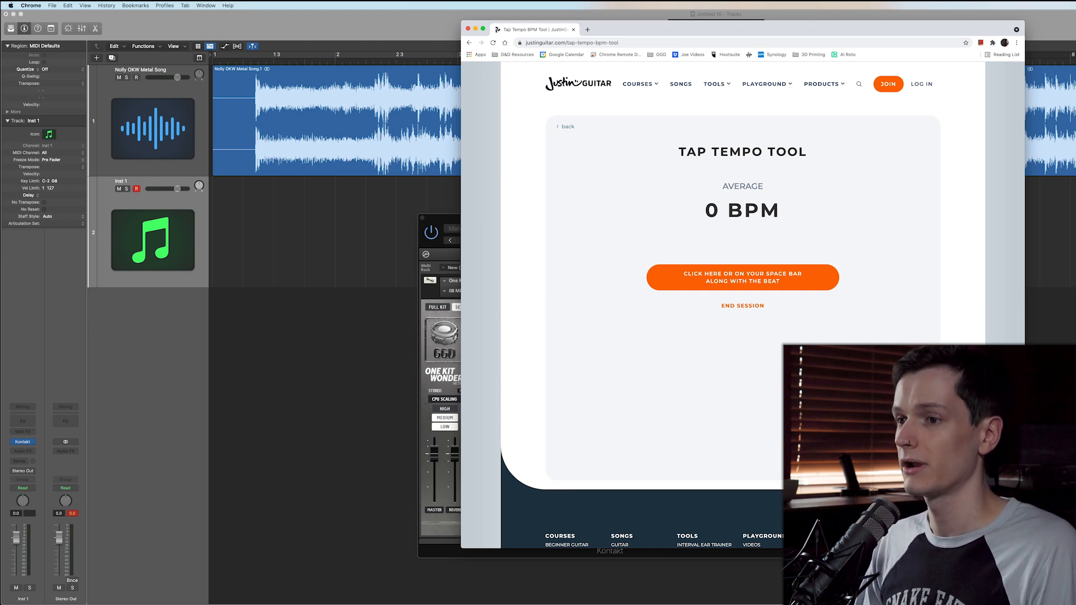
pyautogui.press('super+Tab')
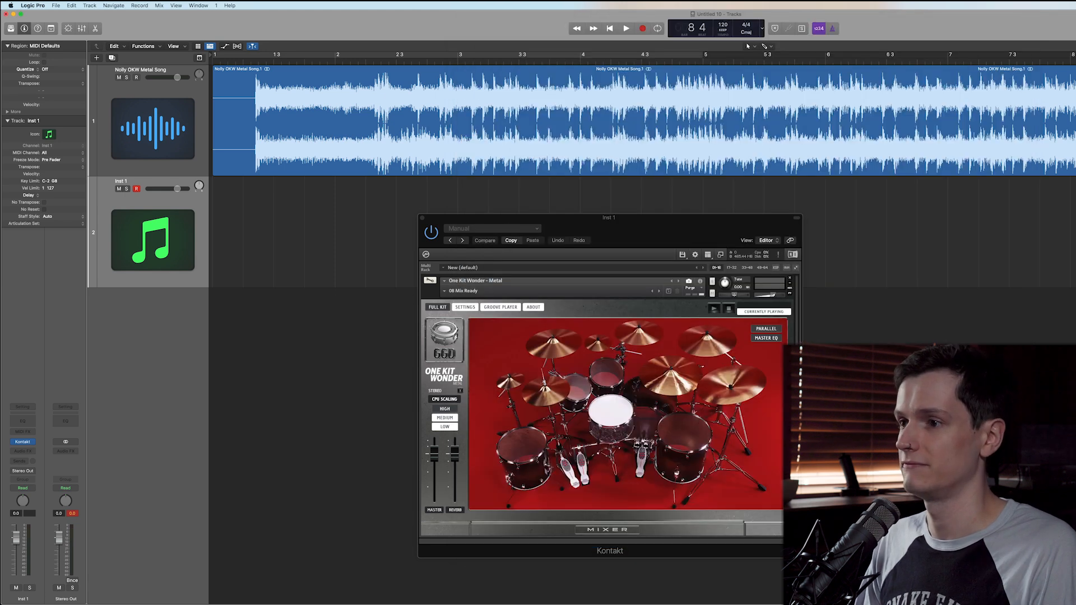
# Audition the song and set a cycle range over it from about bar 2 beat 3 to bar 7 beat 3
pyautogui.click(367, 60)
pyautogui.press('space')
pyautogui.press('space')
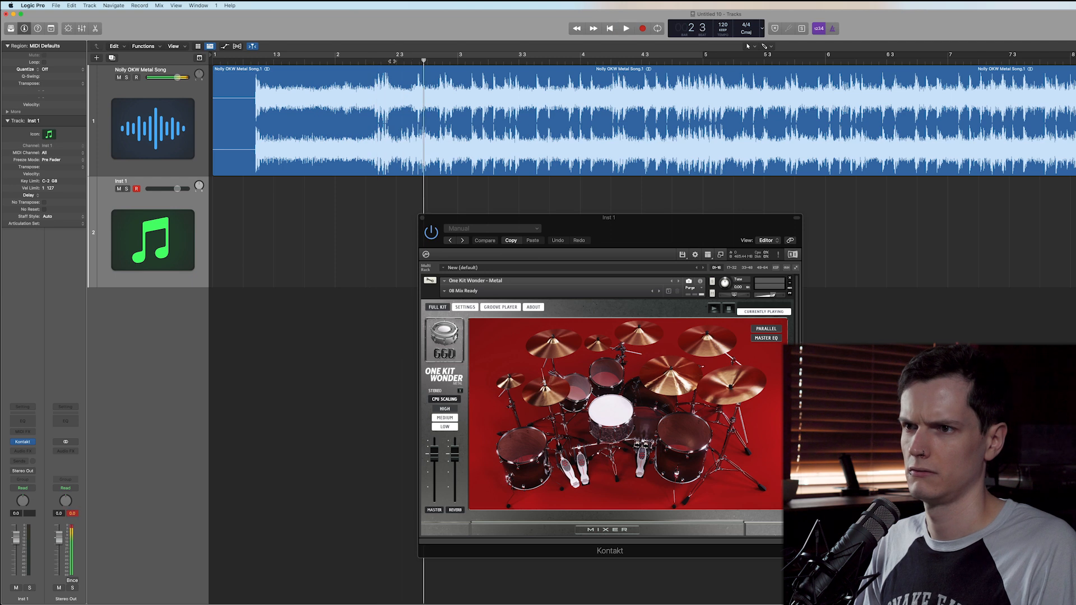
pyautogui.moveTo(421, 63); pyautogui.dragTo(1070, 141)
pyautogui.press('space')
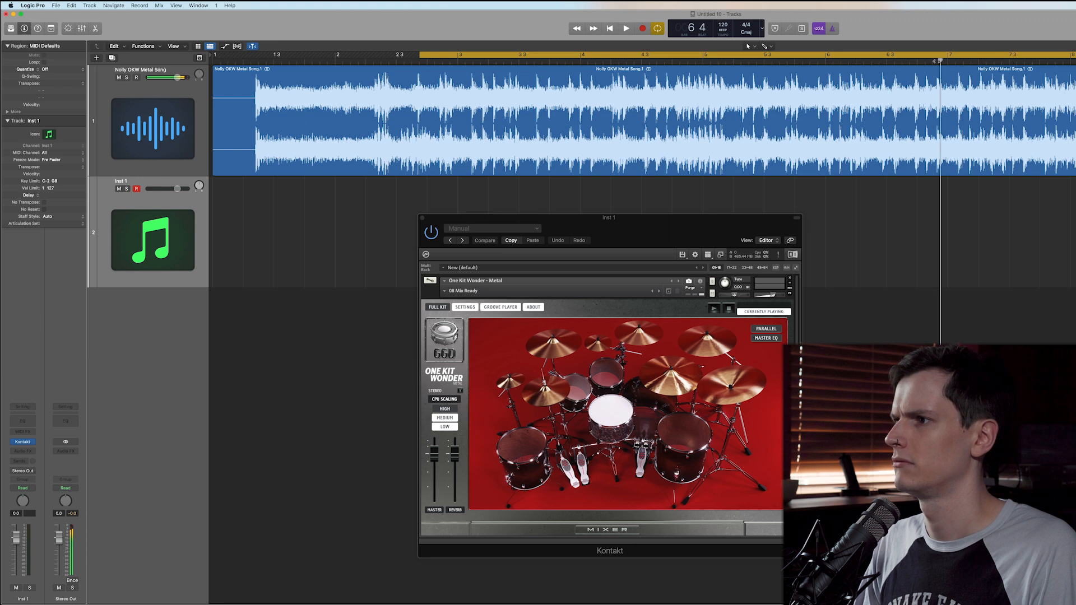
pyautogui.press('space')
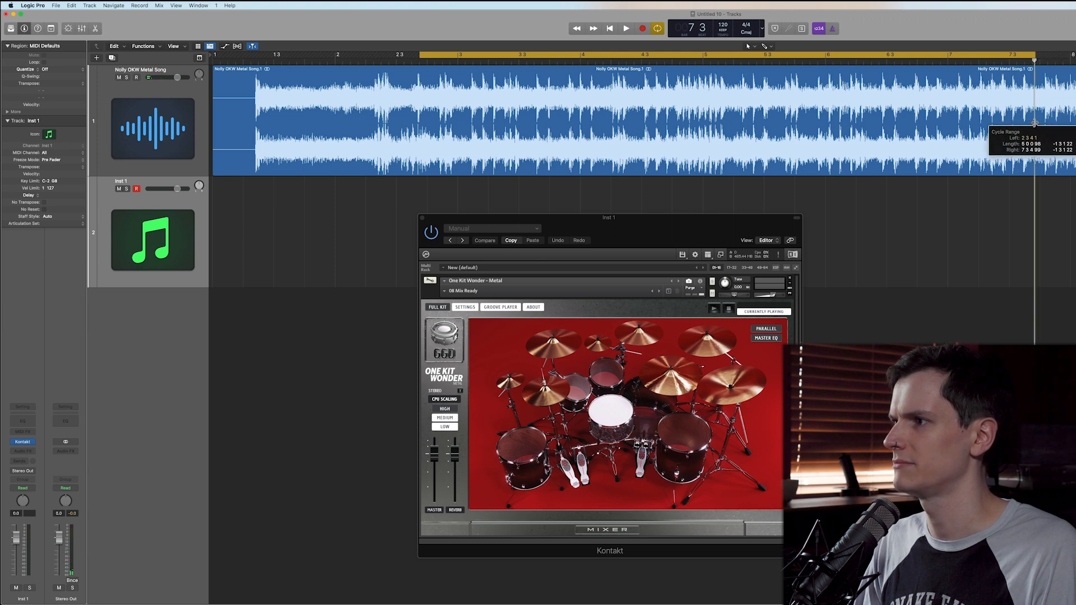
pyautogui.moveTo(421, 56); pyautogui.dragTo(418, 57)
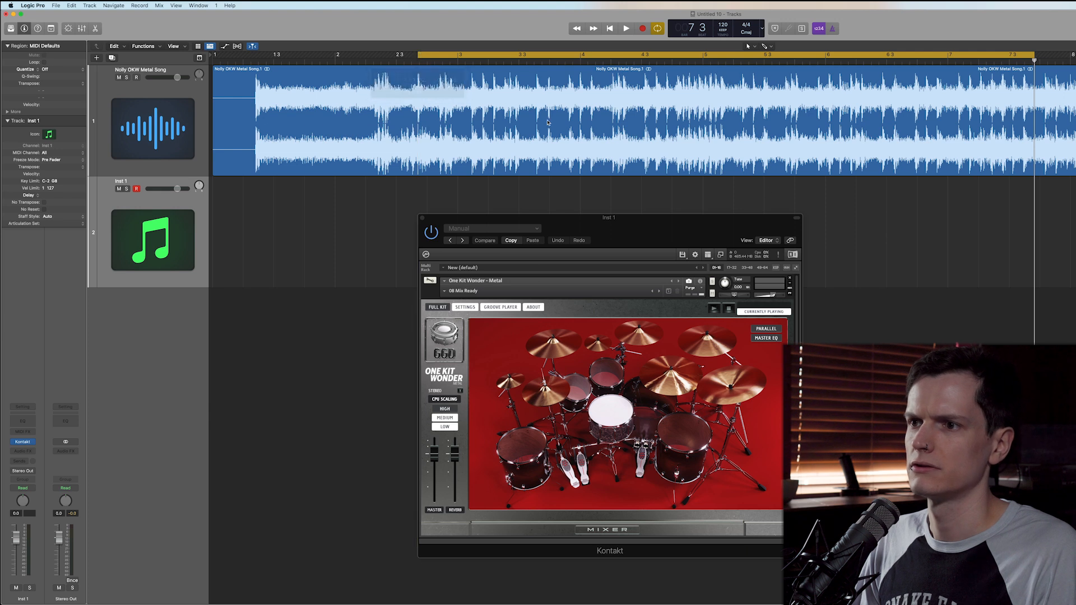
# Play the cycled section and tap along with its beat in the Tap Tempo Tool in Chrome to measure the song's tempo
pyautogui.press('space')
pyautogui.press('super+Tab')
pyautogui.click(770, 282)
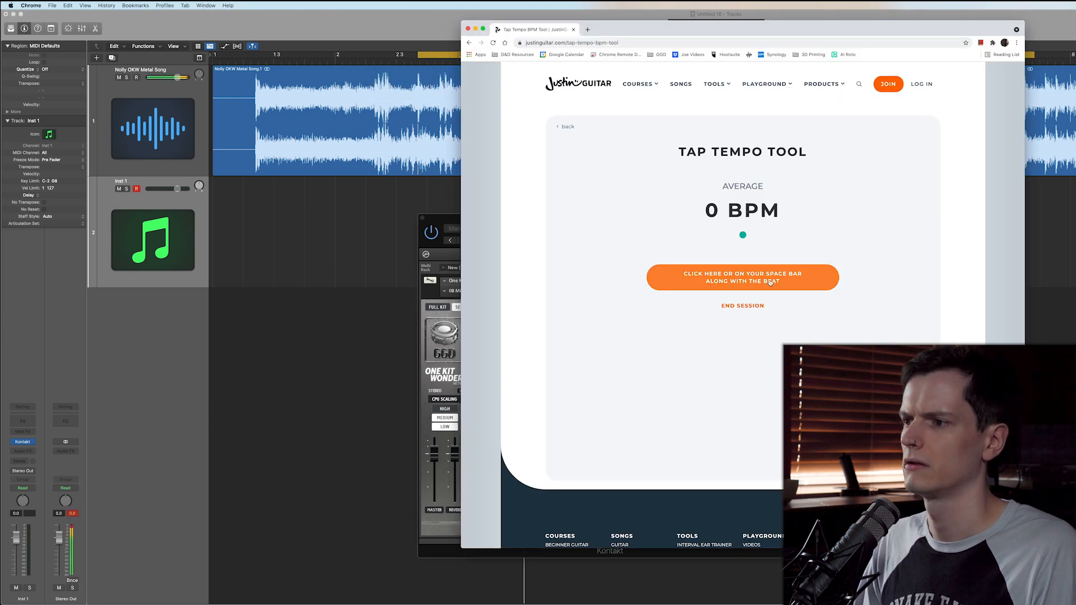
pyautogui.click(770, 282)
pyautogui.click(770, 282)
pyautogui.click(770, 282)
pyautogui.click(770, 282)
pyautogui.click(770, 282)
pyautogui.click(770, 282)
pyautogui.click(770, 282)
pyautogui.click(770, 282)
pyautogui.click(770, 282)
pyautogui.click(770, 282)
pyautogui.click(770, 282)
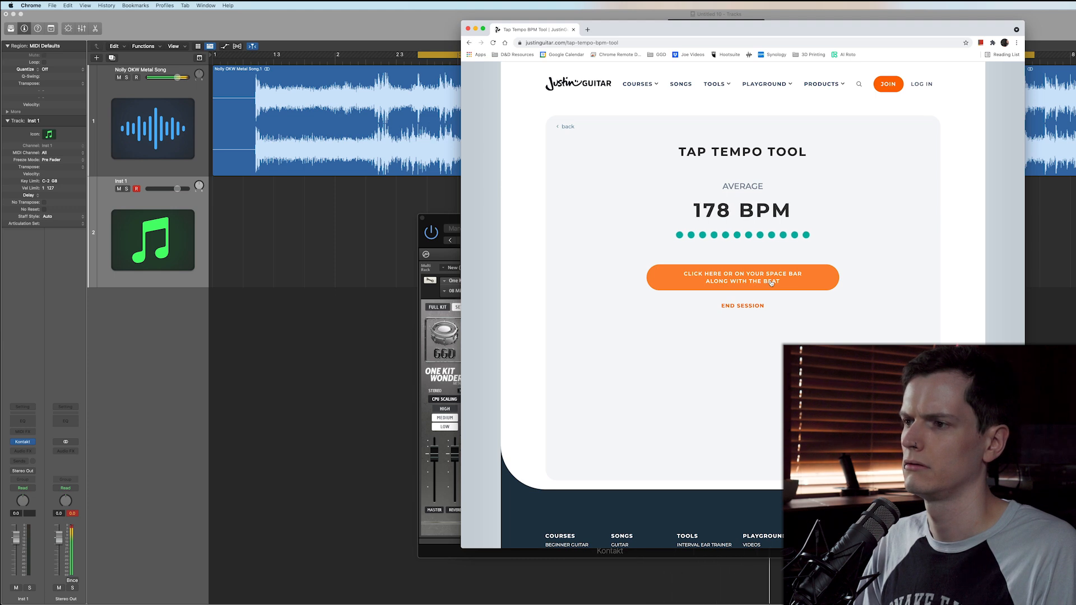
pyautogui.click(771, 282)
pyautogui.click(771, 283)
pyautogui.click(772, 283)
pyautogui.click(772, 283)
pyautogui.click(772, 283)
pyautogui.click(772, 283)
pyautogui.click(772, 283)
pyautogui.click(772, 283)
pyautogui.click(772, 283)
pyautogui.click(772, 283)
pyautogui.click(772, 283)
pyautogui.click(771, 283)
pyautogui.click(772, 283)
pyautogui.click(771, 283)
pyautogui.click(772, 283)
pyautogui.click(772, 283)
pyautogui.click(771, 283)
pyautogui.click(772, 283)
pyautogui.click(771, 283)
pyautogui.click(772, 283)
pyautogui.click(771, 283)
pyautogui.click(772, 283)
pyautogui.click(772, 283)
pyautogui.click(772, 283)
pyautogui.click(772, 283)
pyautogui.click(772, 283)
pyautogui.click(771, 283)
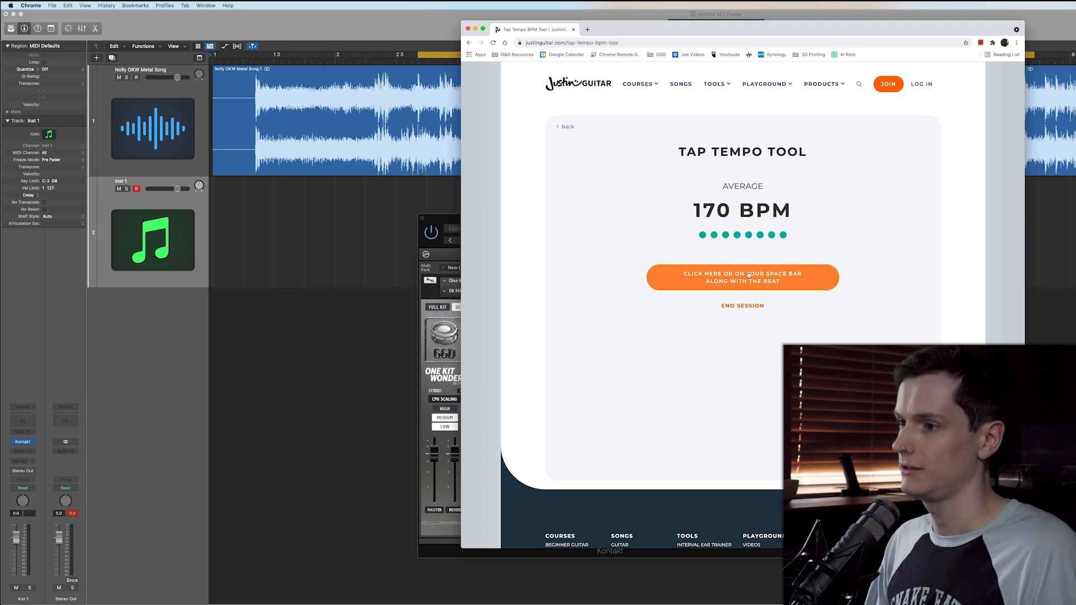
# Switch back to Logic Pro, set the project tempo to 170 BPM, and play the song from the start with the metronome and cycling off
pyautogui.click(833, 16)
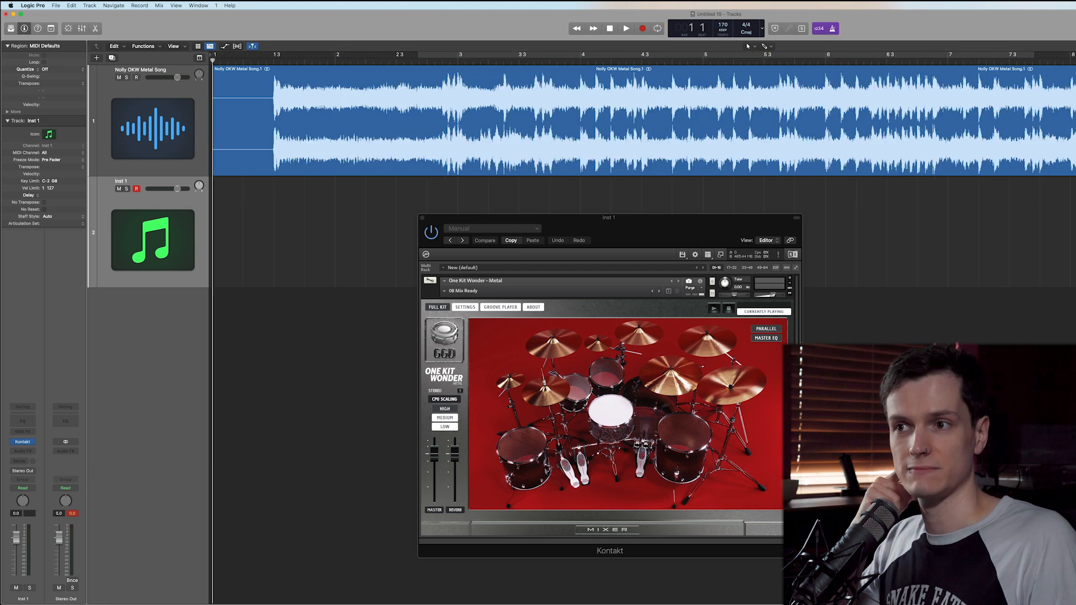
pyautogui.press('space')
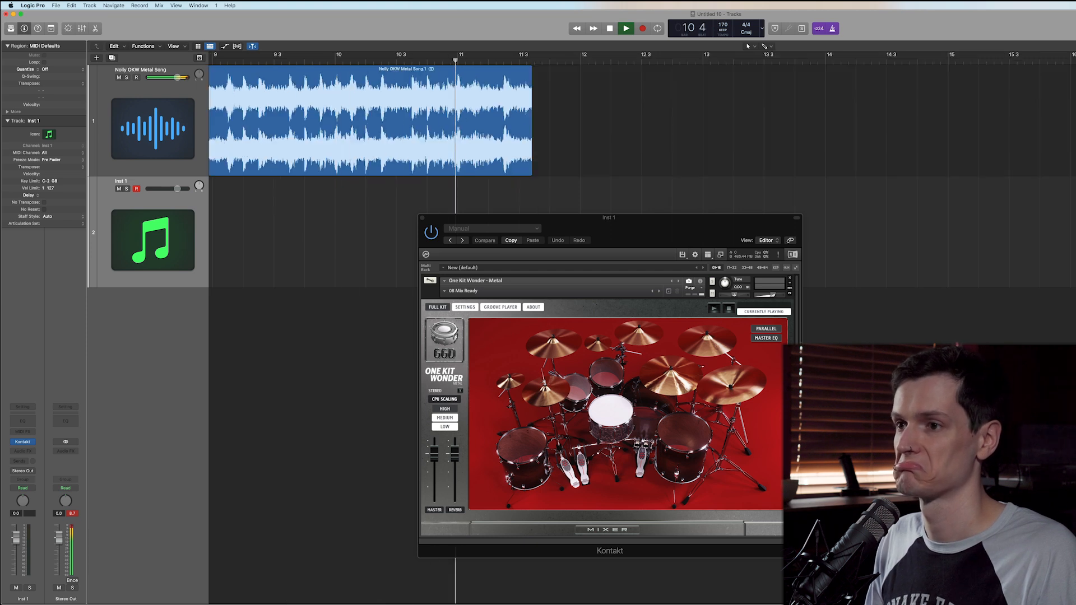
pyautogui.press('space')
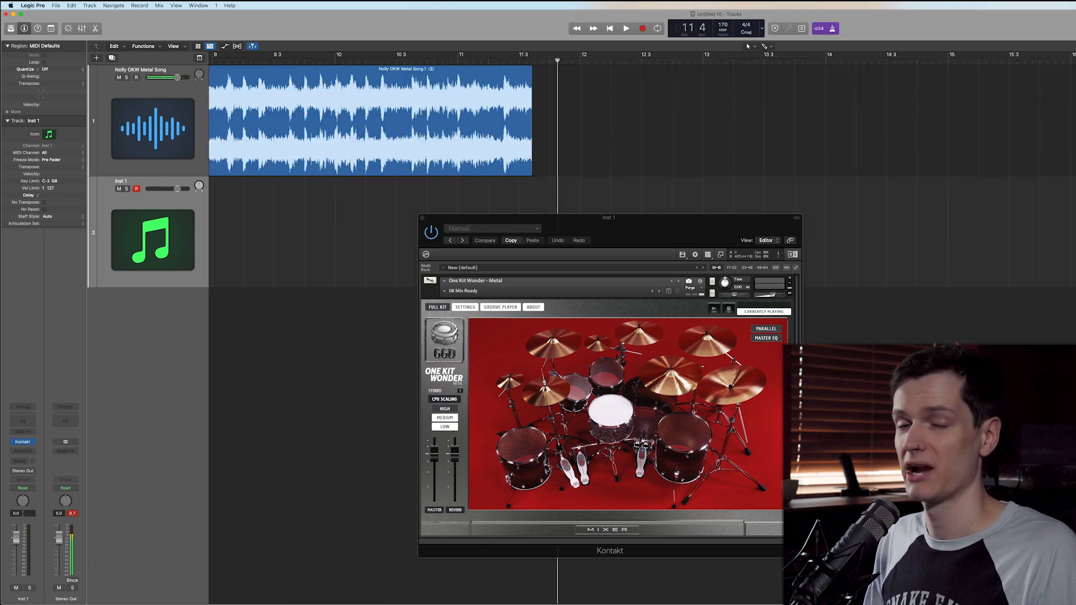
pyautogui.press('Return')
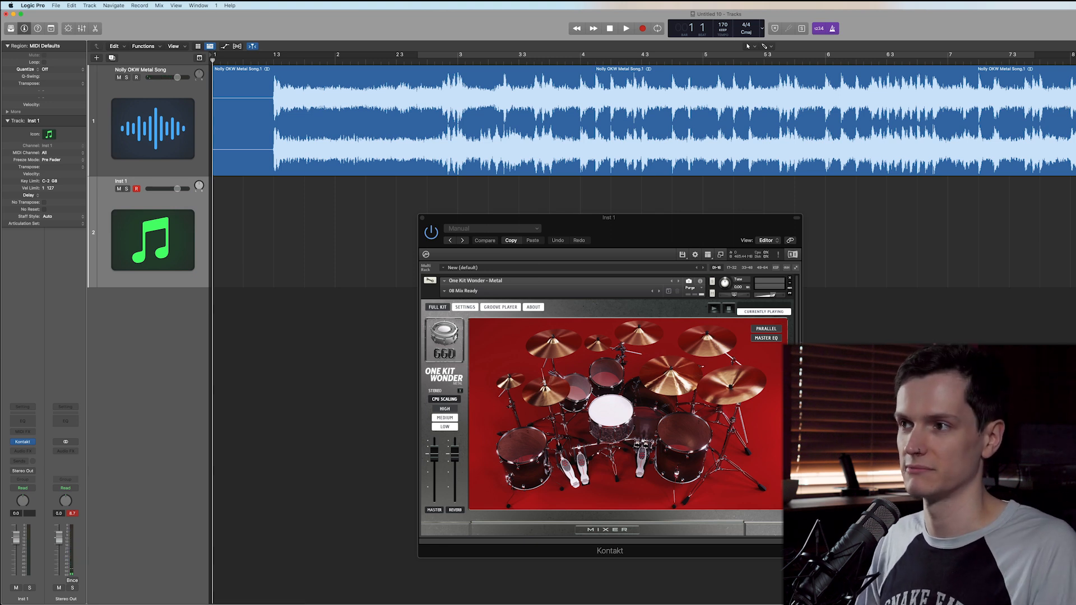
# Open the metronome settings, play the song from bar 2 against the click, and close the settings
pyautogui.click(989, 163)
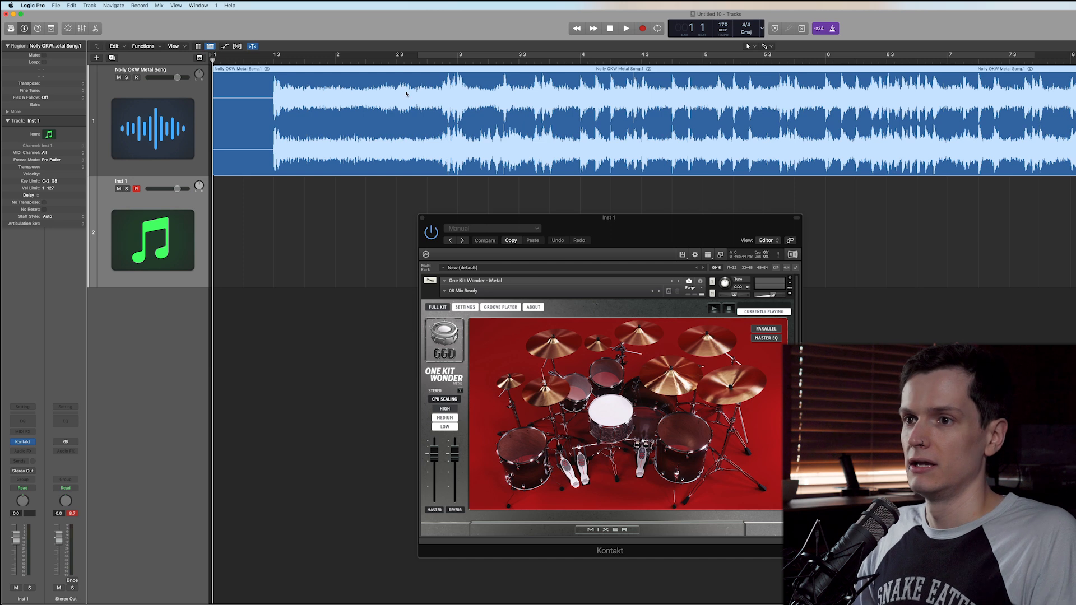
pyautogui.click(335, 59)
pyautogui.click(293, 211)
pyautogui.rightClick(838, 25)
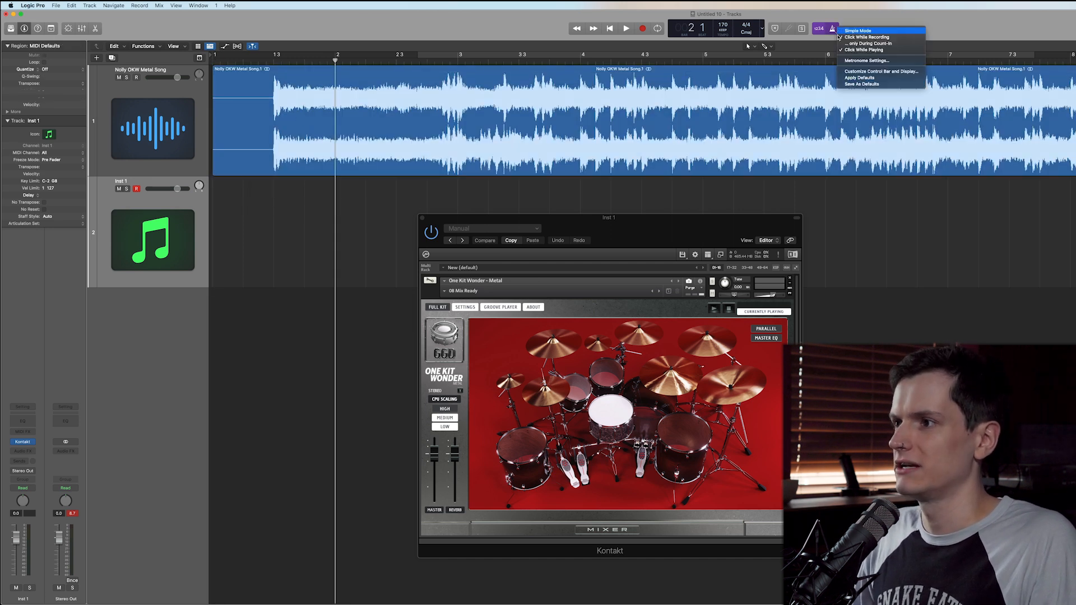
pyautogui.click(851, 61)
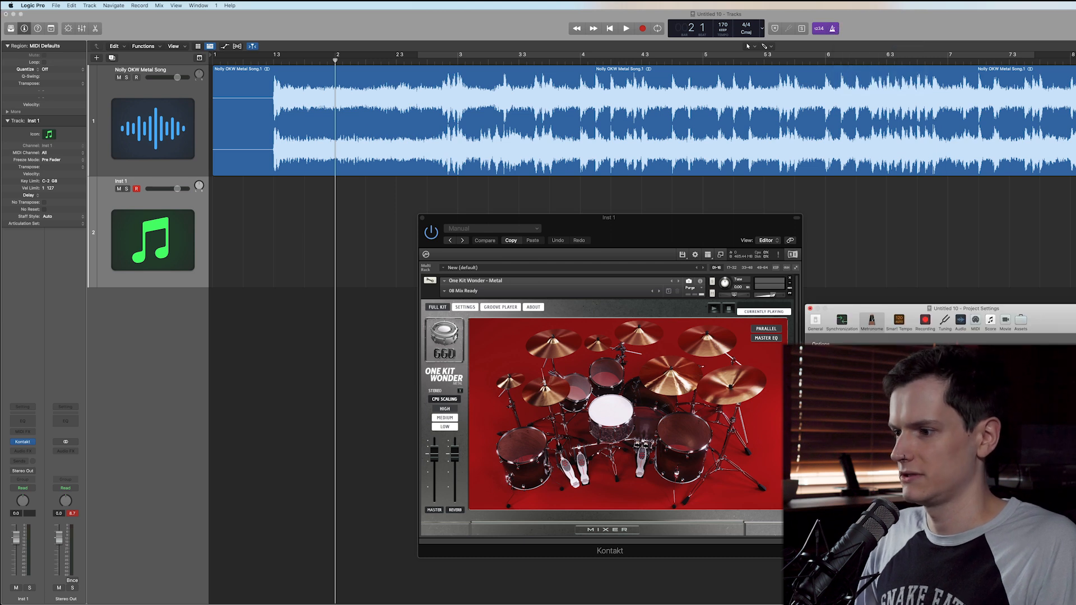
pyautogui.press('space')
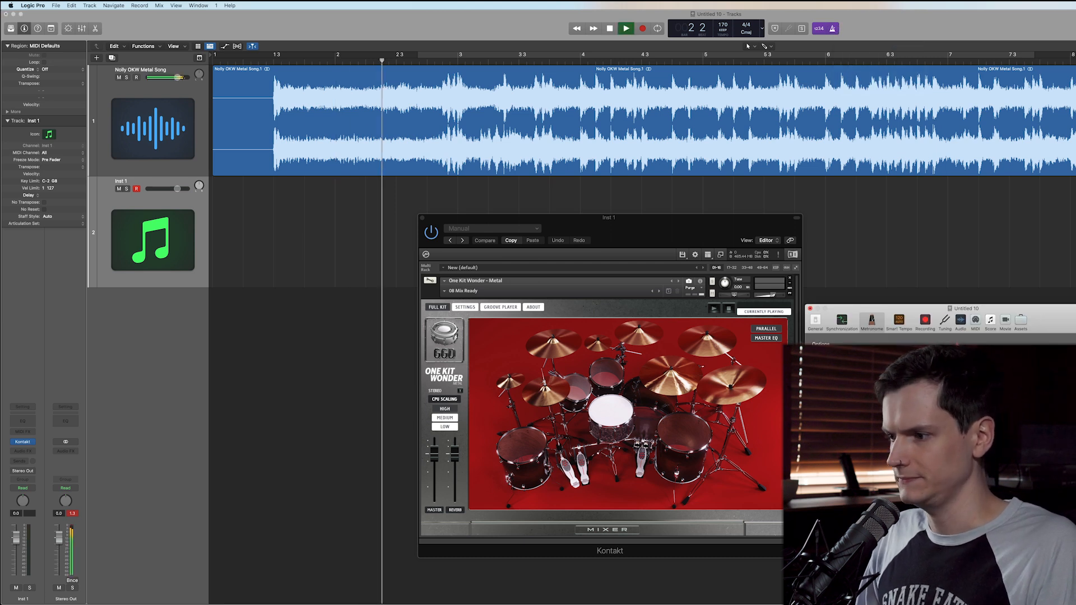
pyautogui.press('space')
pyautogui.click(810, 310)
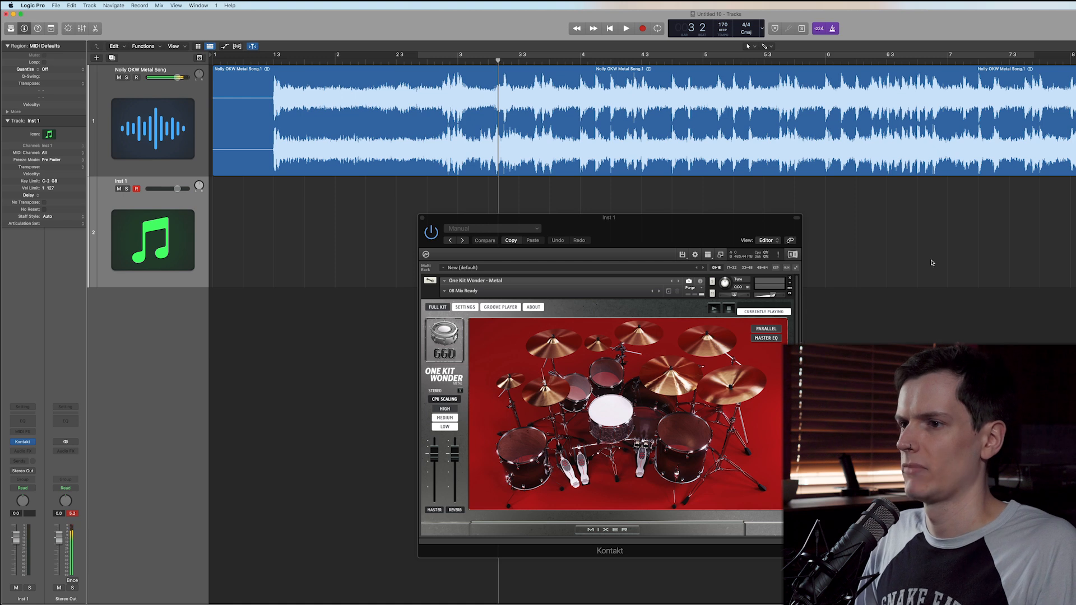
# Move the song region so its first transient lands on bar 2, and check playback against the click
pyautogui.press('super+Right')
pyautogui.press('super+Right')
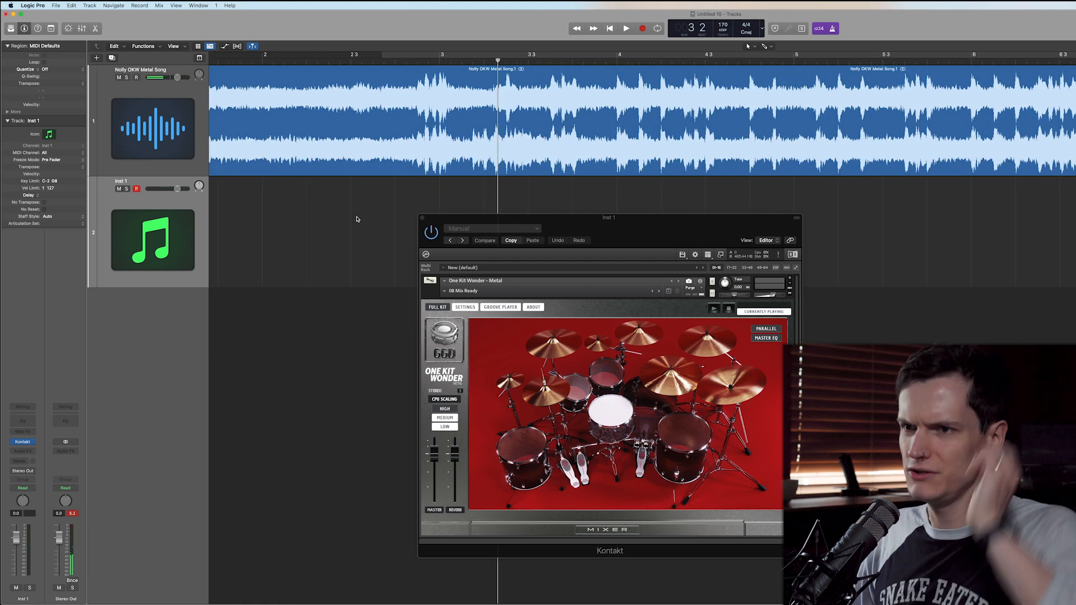
pyautogui.hscroll(-4, 356, 220)
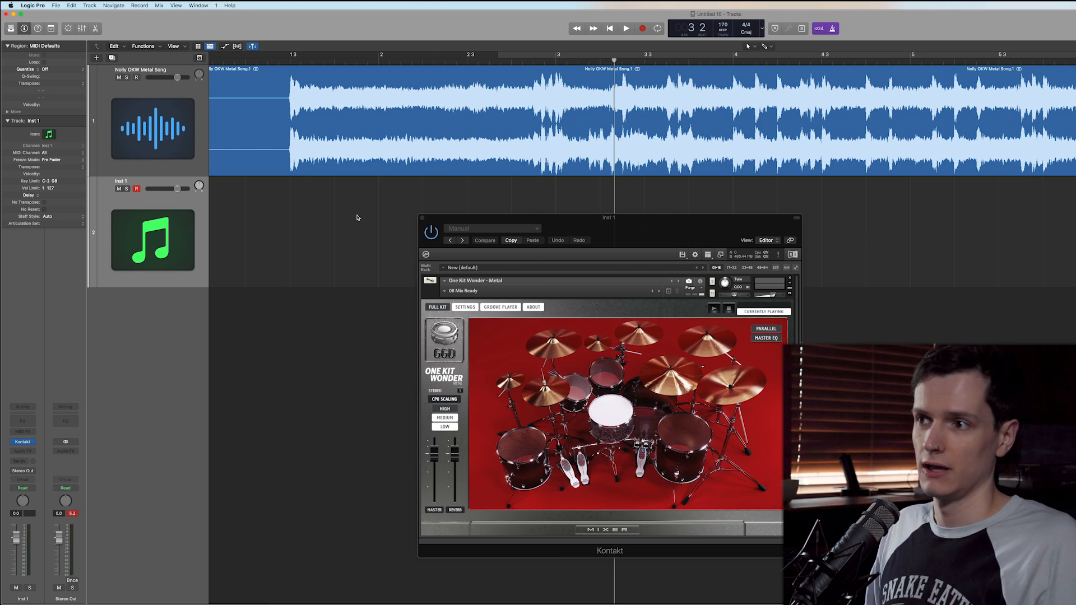
pyautogui.hscroll(-1, 353, 213)
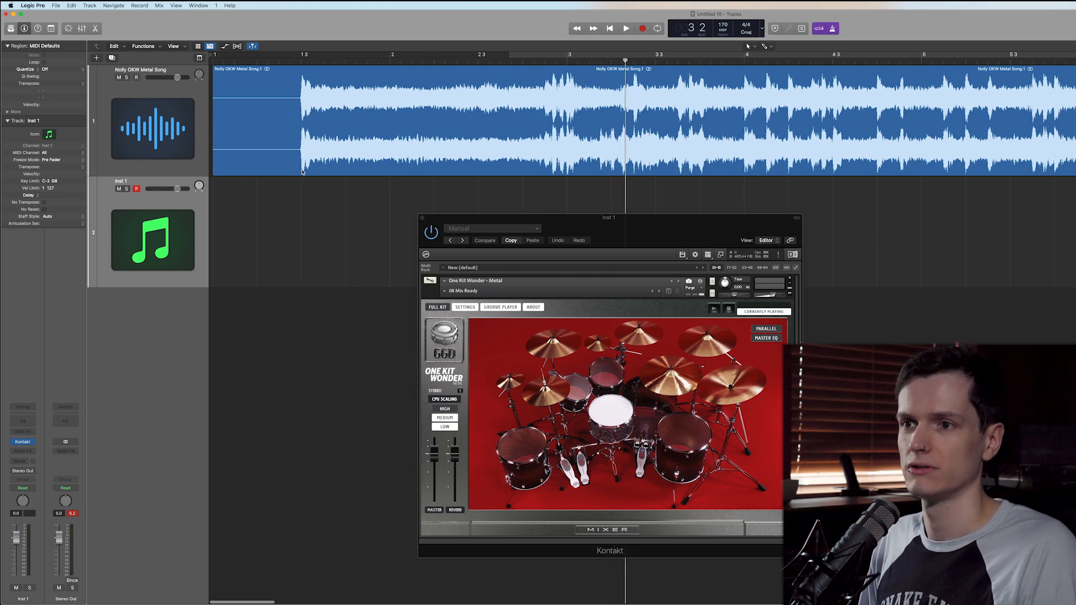
pyautogui.click(305, 103)
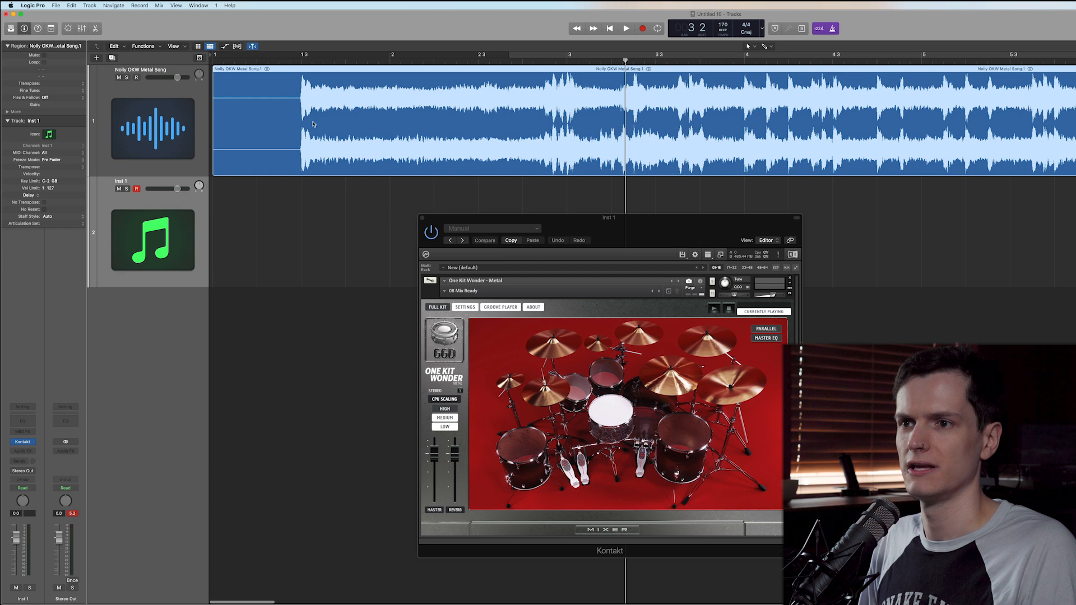
pyautogui.moveTo(303, 88); pyautogui.dragTo(373, 277)
pyautogui.click(370, 293)
pyautogui.press('space')
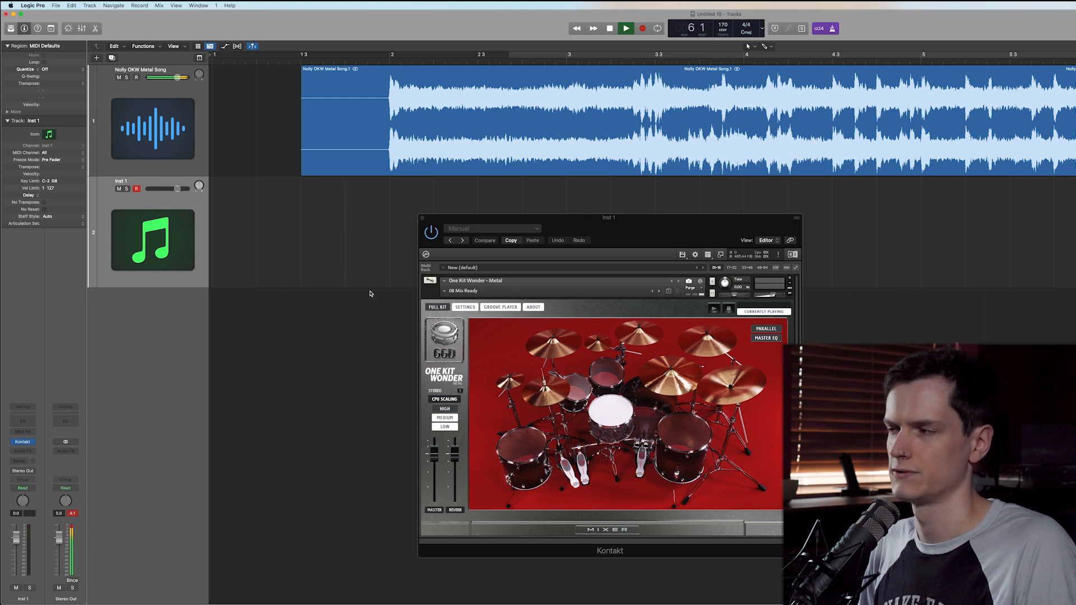
pyautogui.press('space')
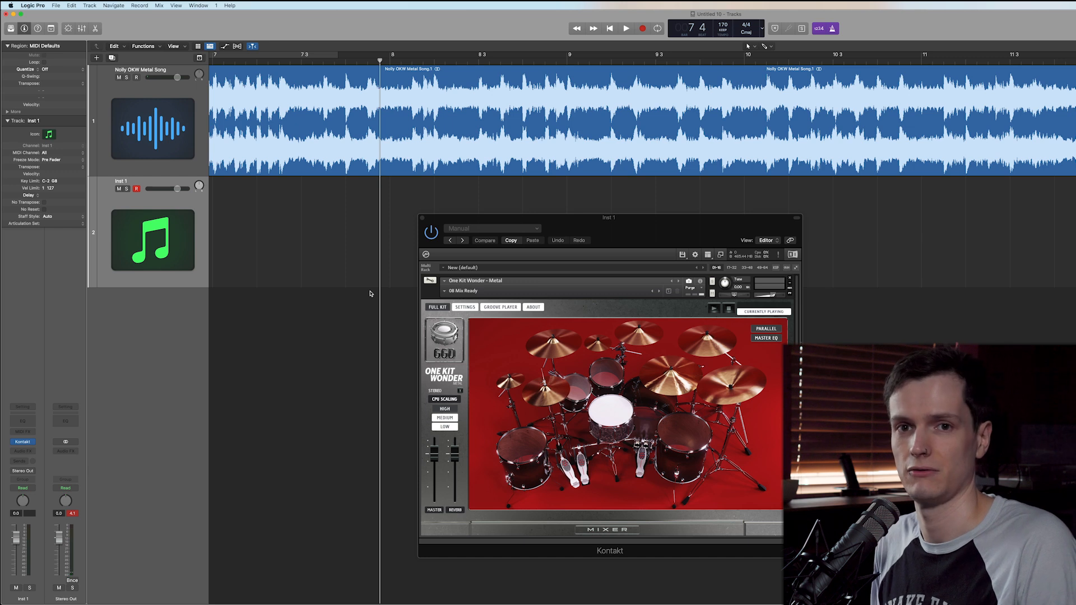
pyautogui.press('Return')
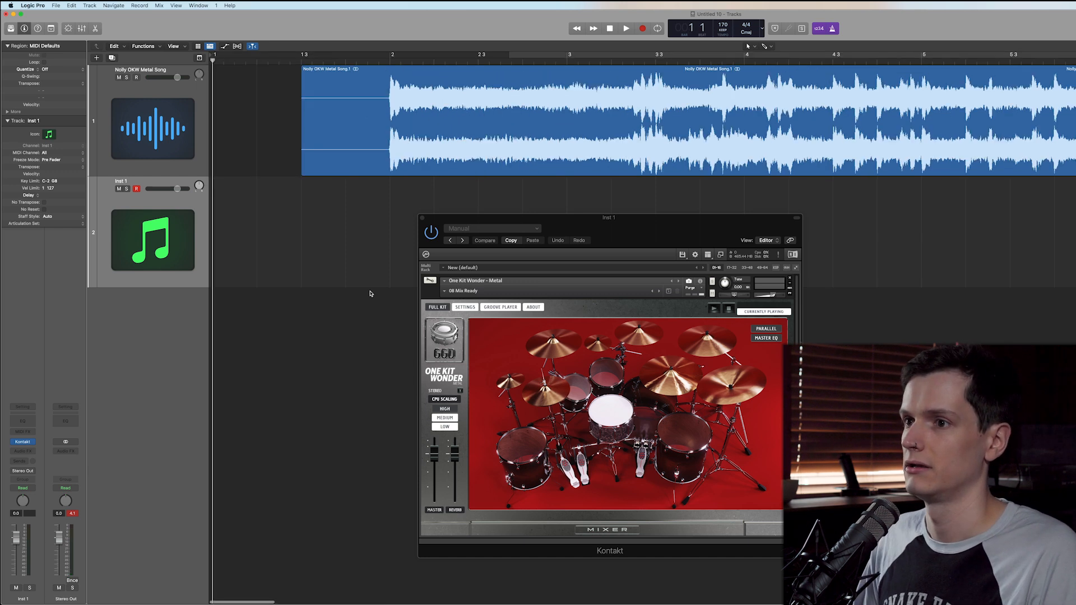
# Trim the silence before the song's first transient, move the region to start at bar 1, and move the Kontakt window aside
pyautogui.moveTo(305, 159); pyautogui.dragTo(391, 159)
pyautogui.moveTo(507, 118); pyautogui.dragTo(331, 118)
pyautogui.moveTo(451, 221); pyautogui.dragTo(691, 227)
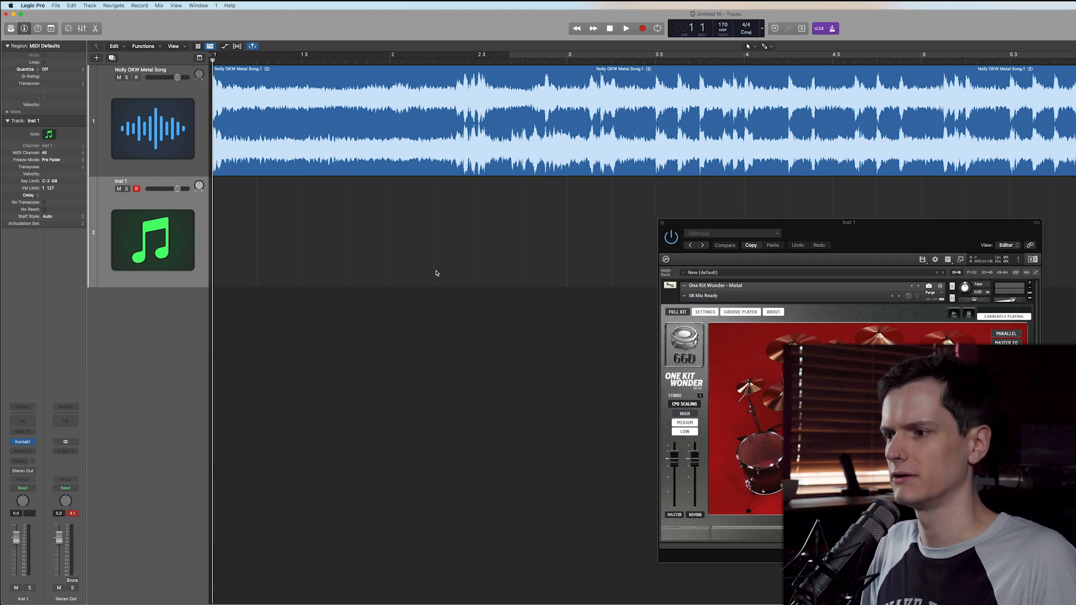
# Play the trimmed song from bar 1, turn the metronome off, and listen to the opening again
pyautogui.press('space')
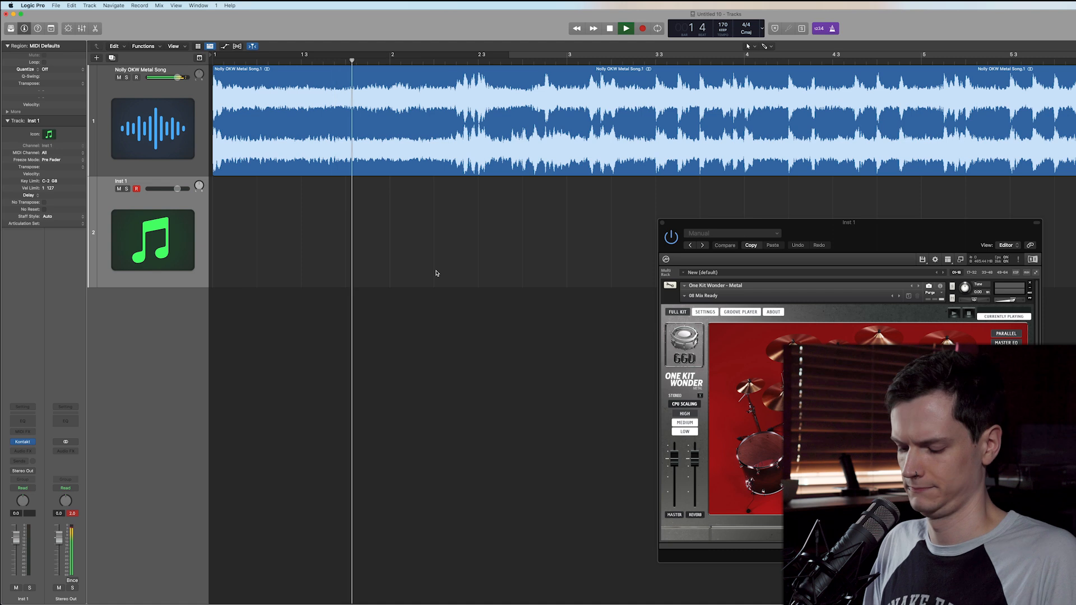
pyautogui.press('space')
pyautogui.press('Return')
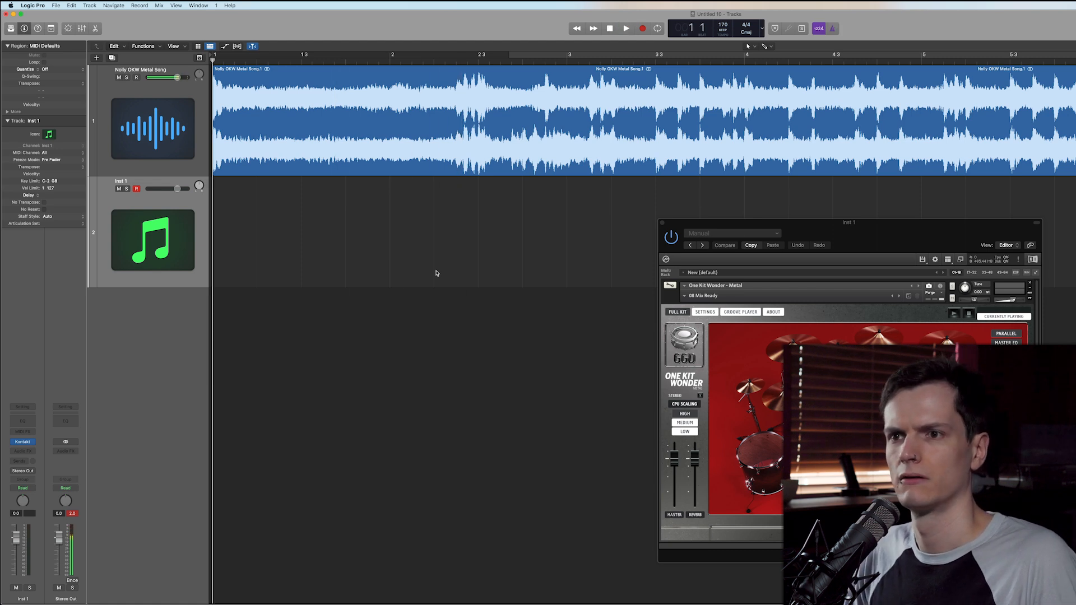
pyautogui.press('space')
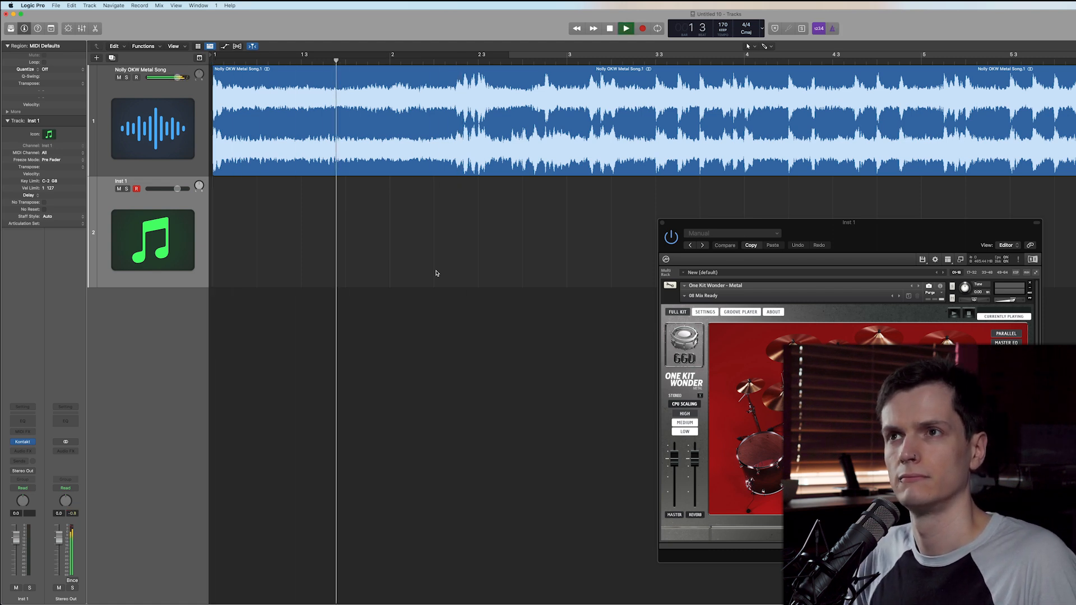
pyautogui.press('space')
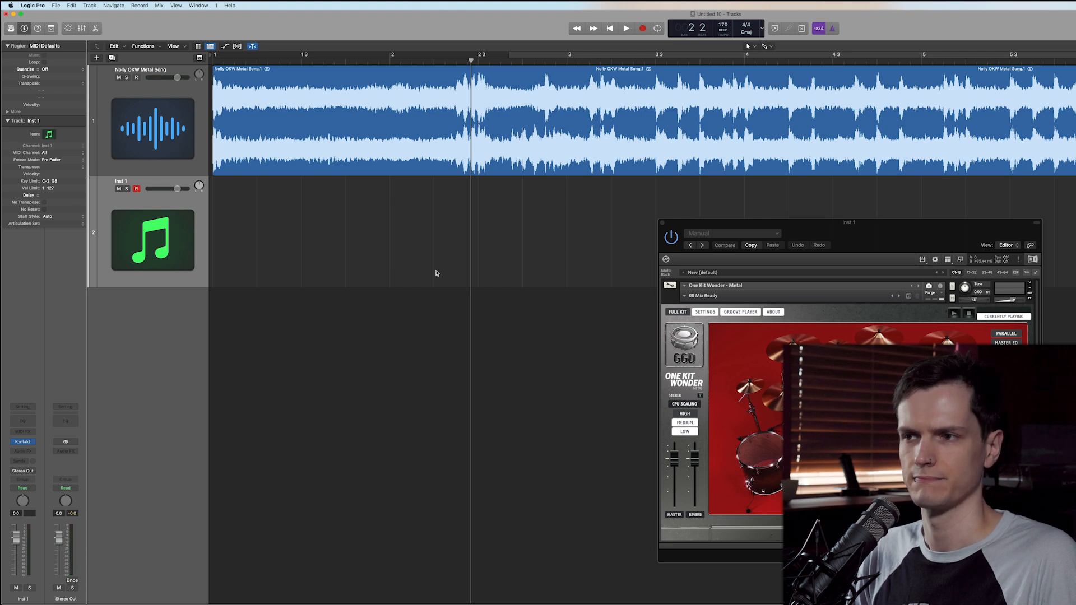
pyautogui.press('Return')
# Create a one-bar MIDI region at bar 1 on the Inst 1 track and add a C0 note at its start in an enlarged piano roll
pyautogui.press('super+Right')
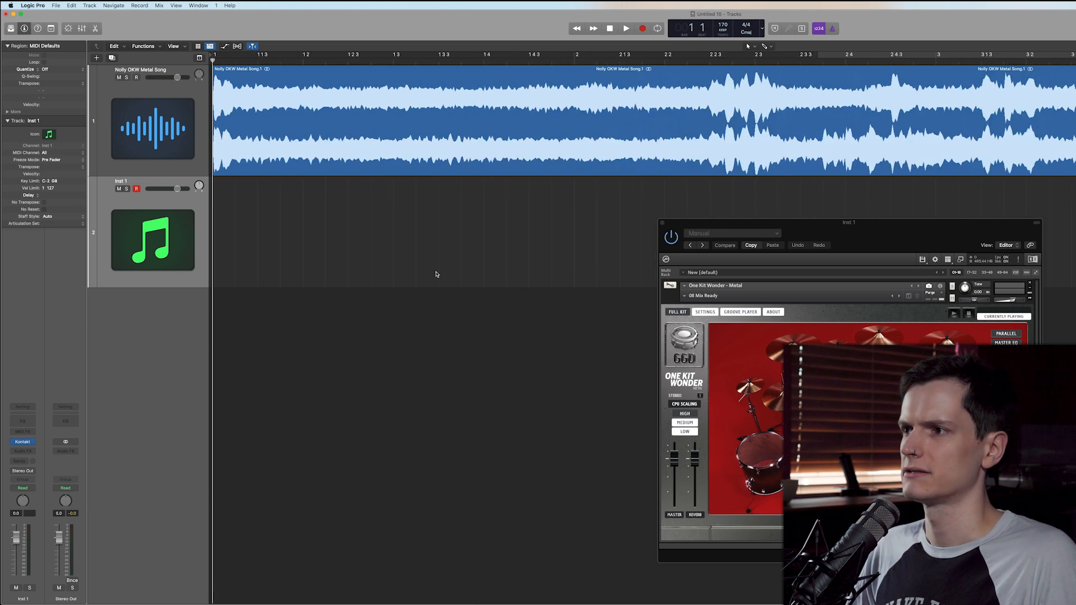
pyautogui.doubleClick(277, 245)
pyautogui.doubleClick(276, 245)
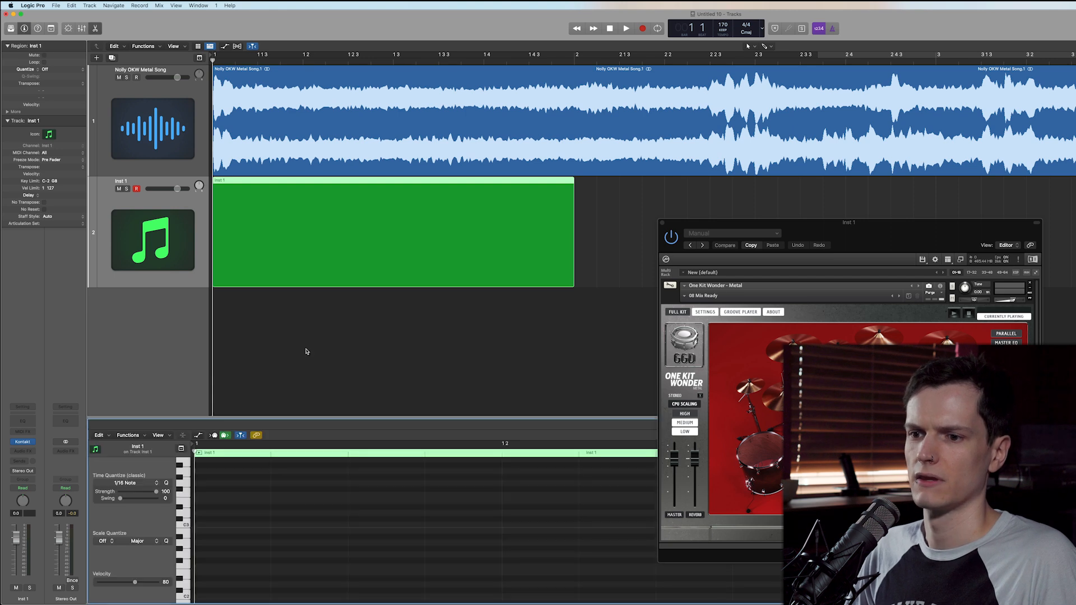
pyautogui.moveTo(293, 415); pyautogui.dragTo(295, 270)
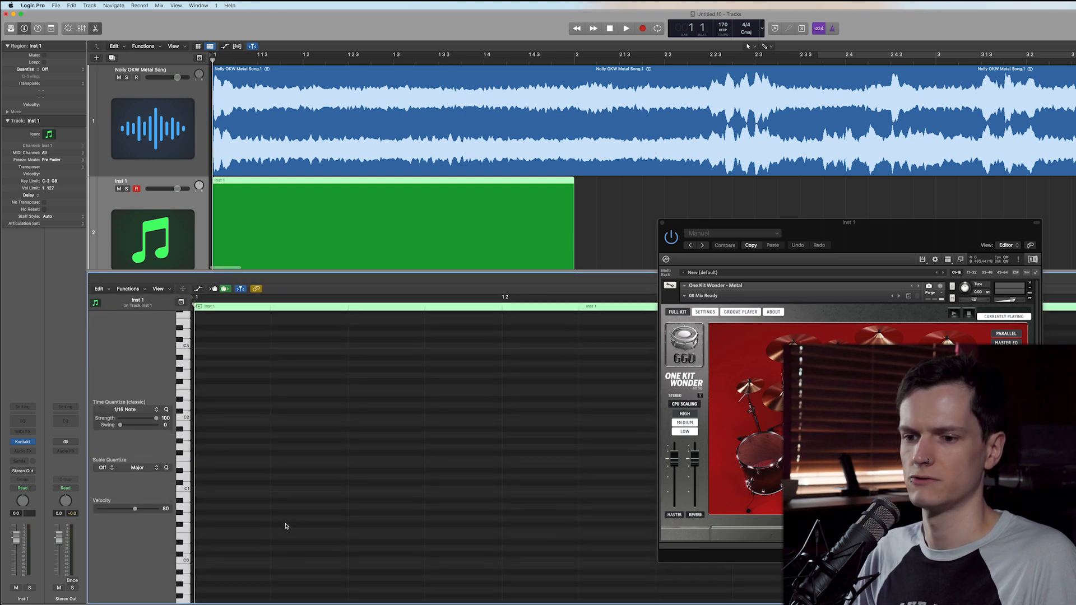
pyautogui.click(215, 557)
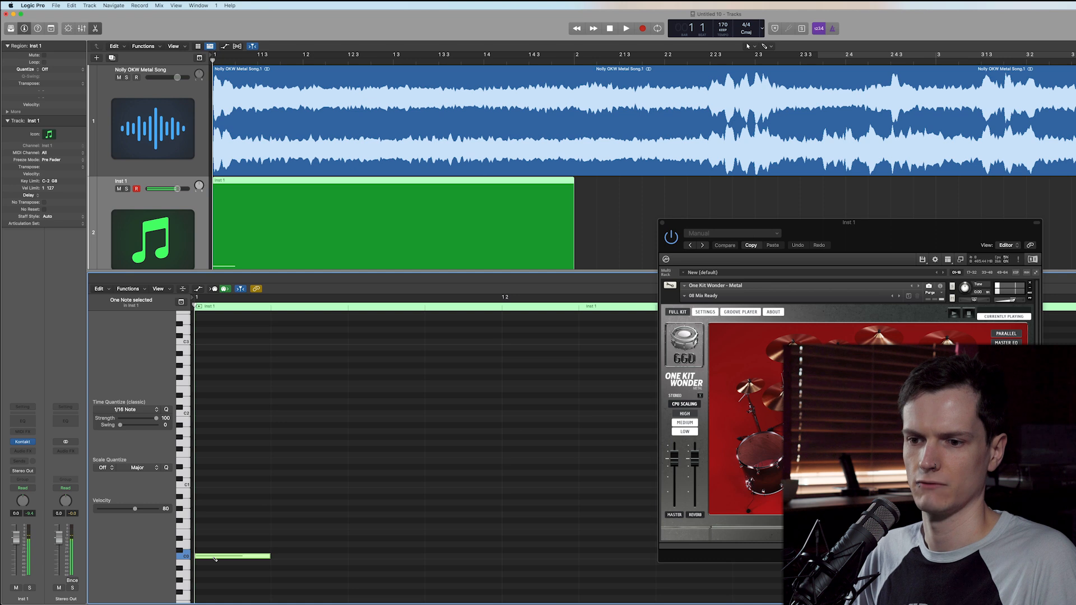
# Set the C0 note's velocity to 116 and play the opening from bar 1 to hear it against the song
pyautogui.click(152, 511)
pyautogui.click(242, 529)
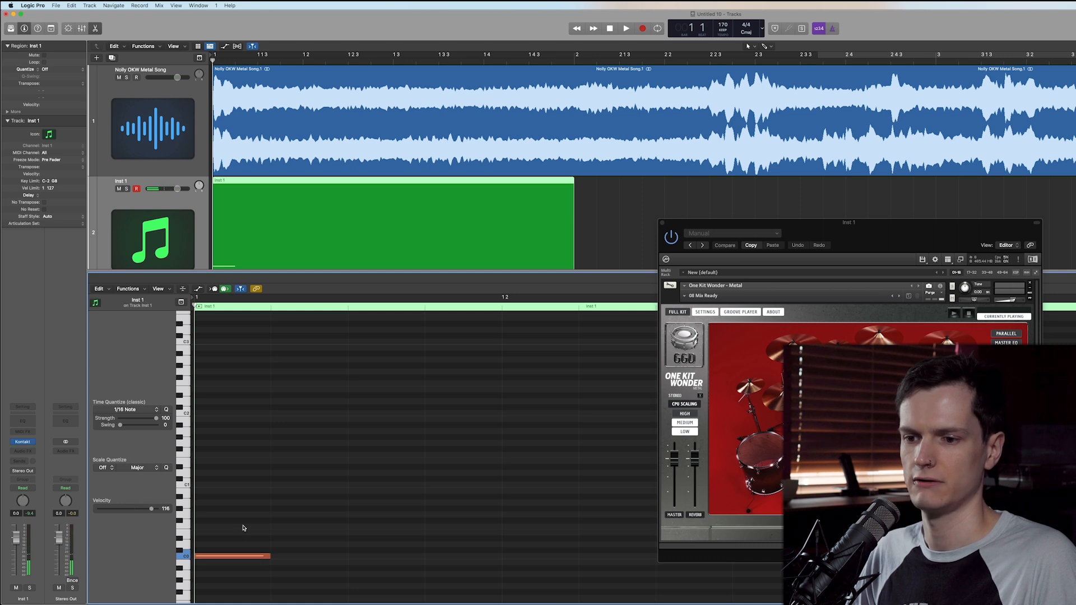
pyautogui.press('space')
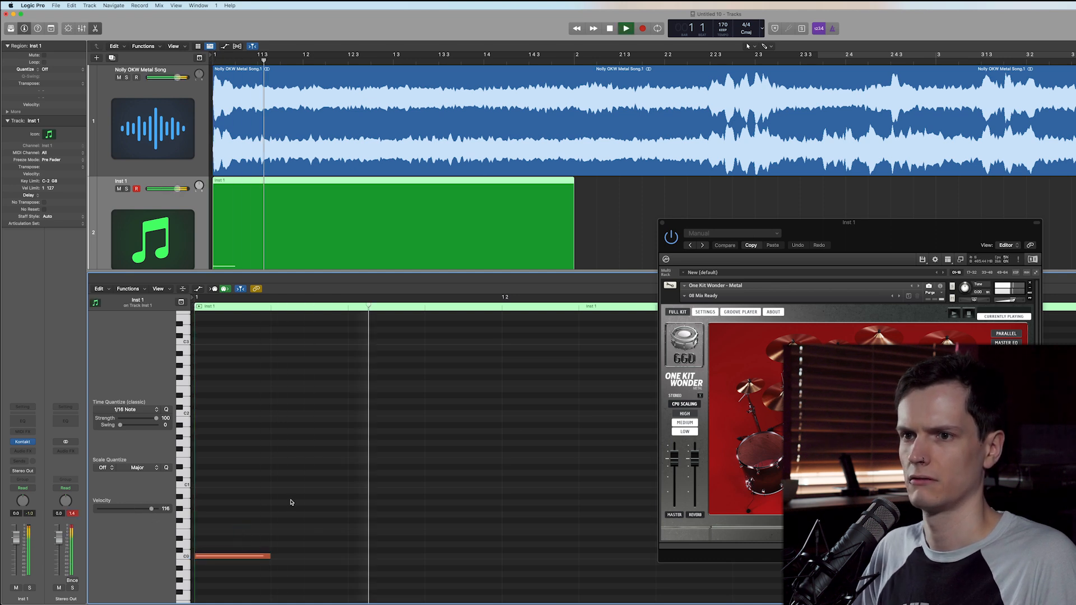
pyautogui.press('Return')
pyautogui.press('space')
pyautogui.press('space')
pyautogui.press('Return')
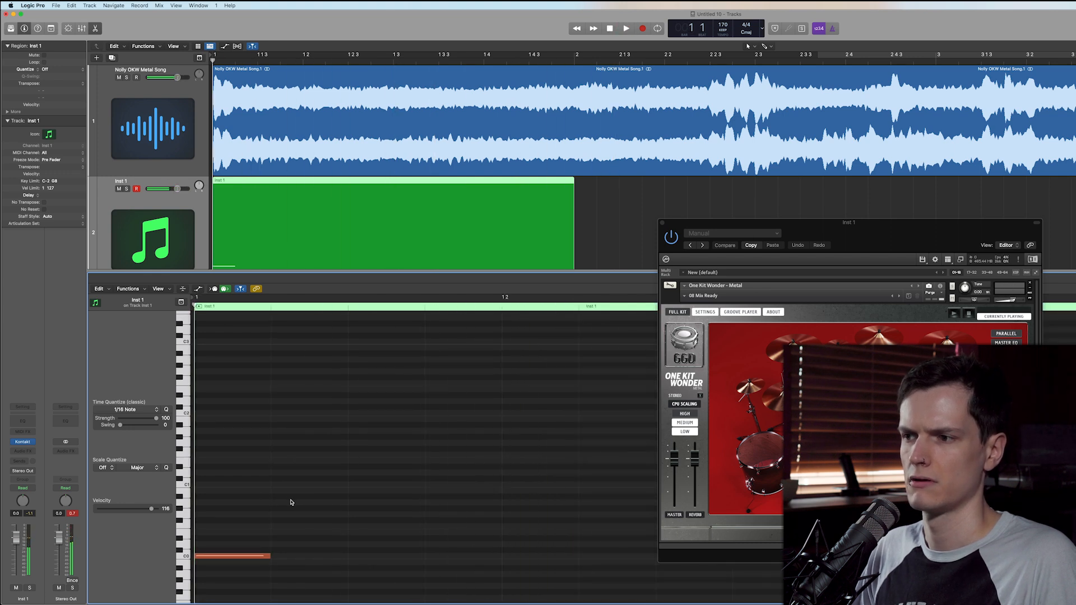
# Close the Kontakt window, mute the Inst 1 track, and replay the song's opening from bar 1 several times
pyautogui.click(135, 149)
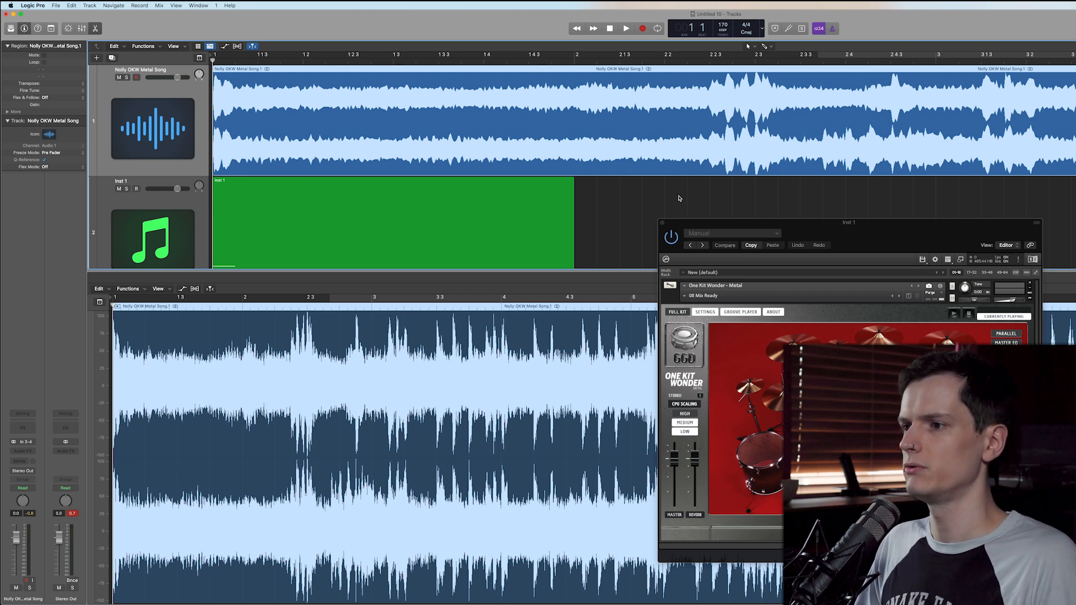
pyautogui.click(662, 224)
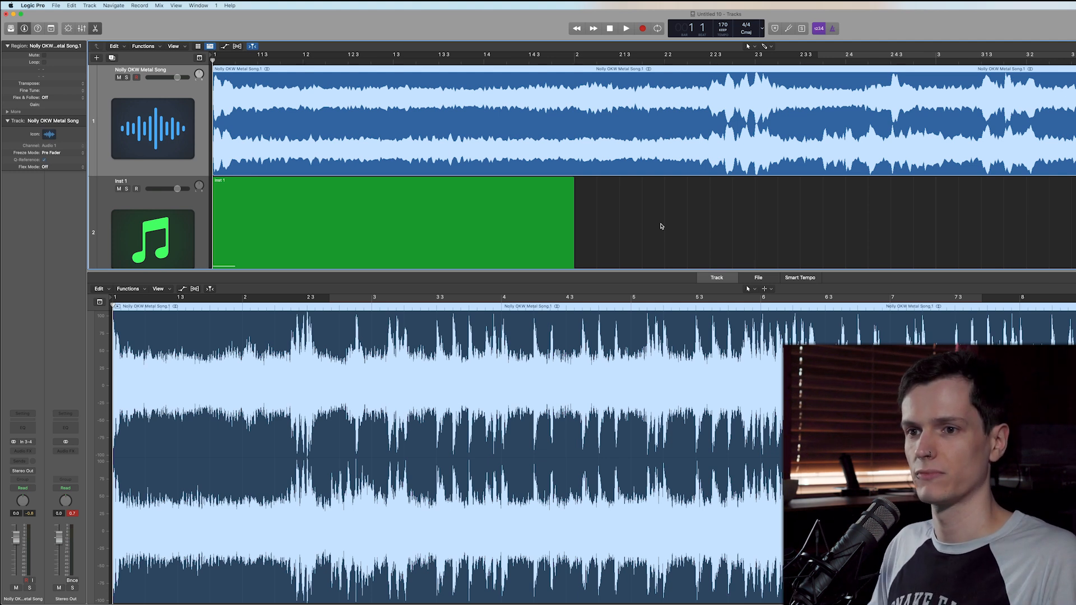
pyautogui.click(118, 190)
pyautogui.press('space')
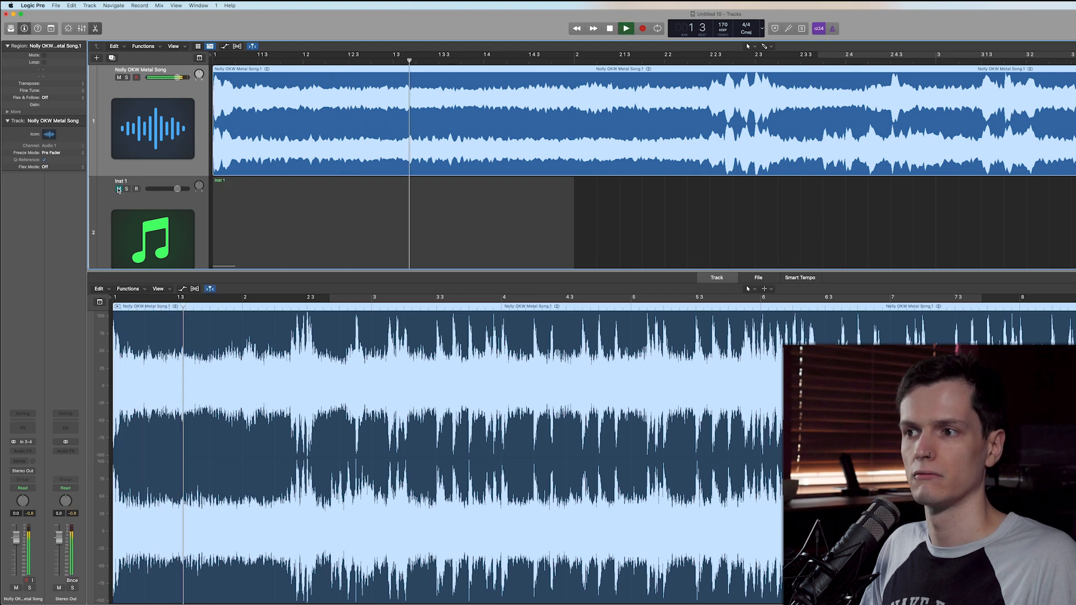
pyautogui.press('Return')
pyautogui.press('space')
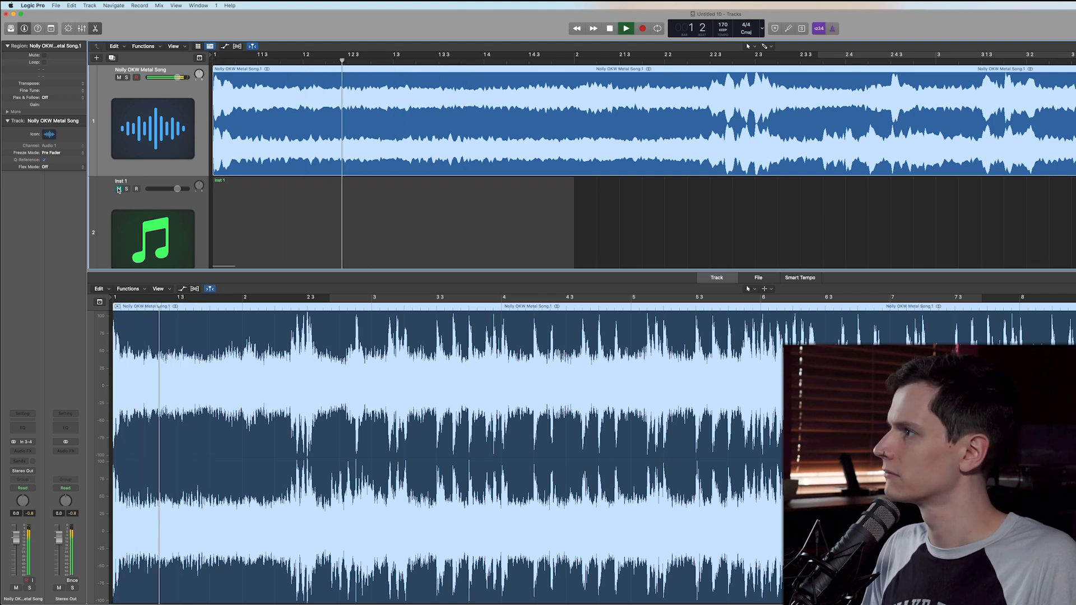
pyautogui.press('Return')
pyautogui.press('Return')
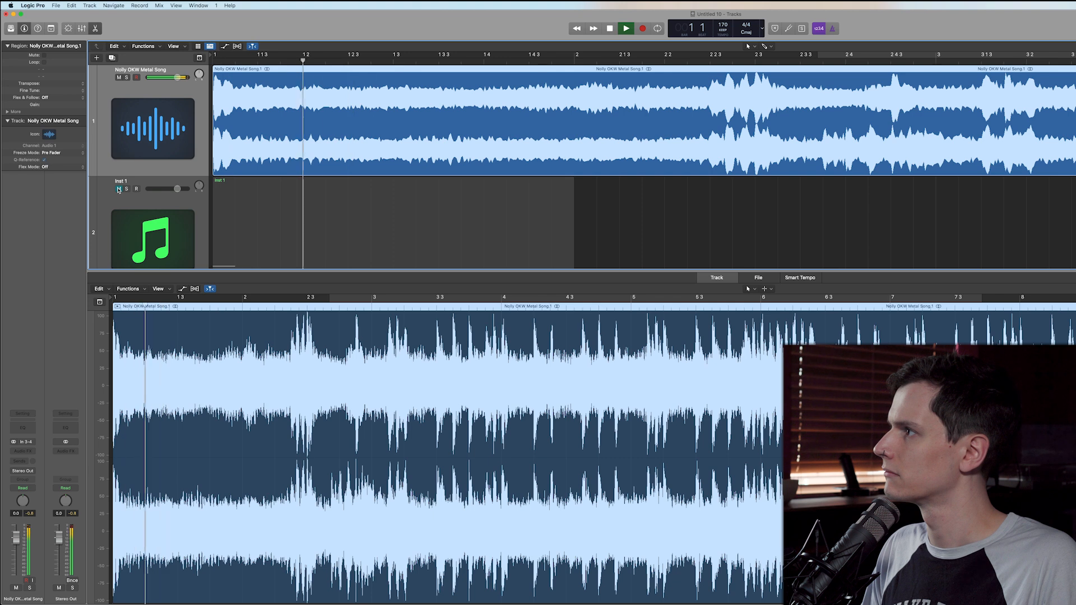
pyautogui.press('Return')
pyautogui.press('Return')
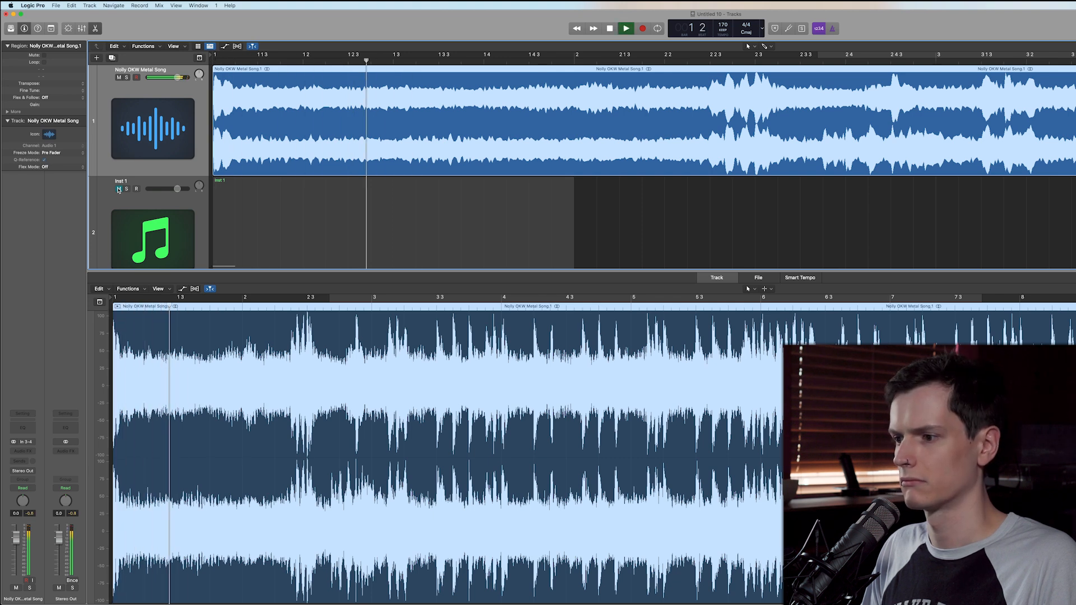
pyautogui.press('Return')
pyautogui.press('space')
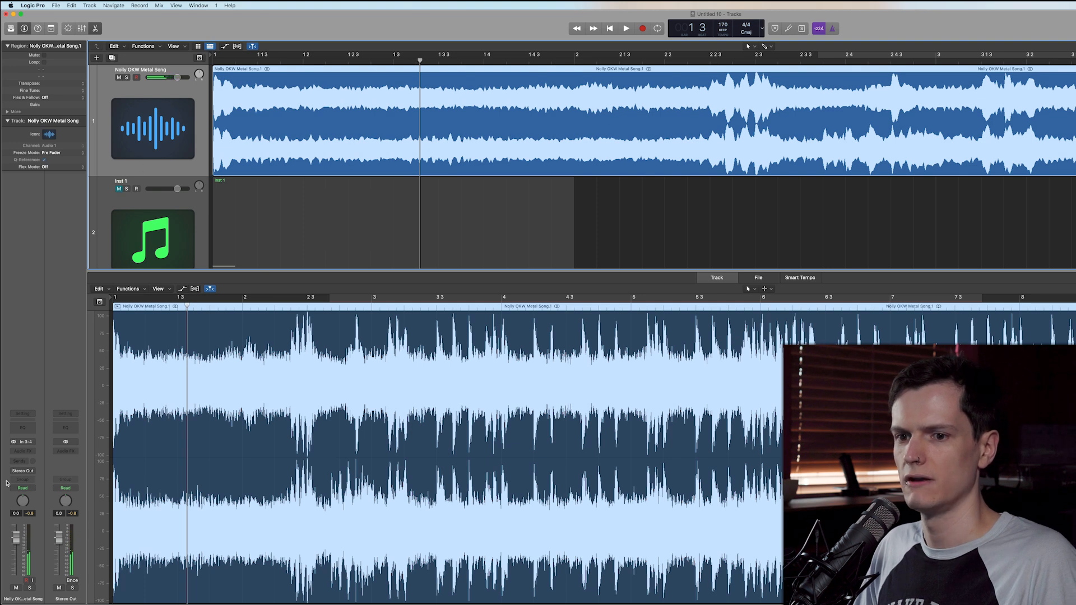
# Add a Channel EQ with an 875 Hz, 12 dB/oct low cut to the song track and play the filtered opening
pyautogui.click(22, 427)
pyautogui.click(465, 143)
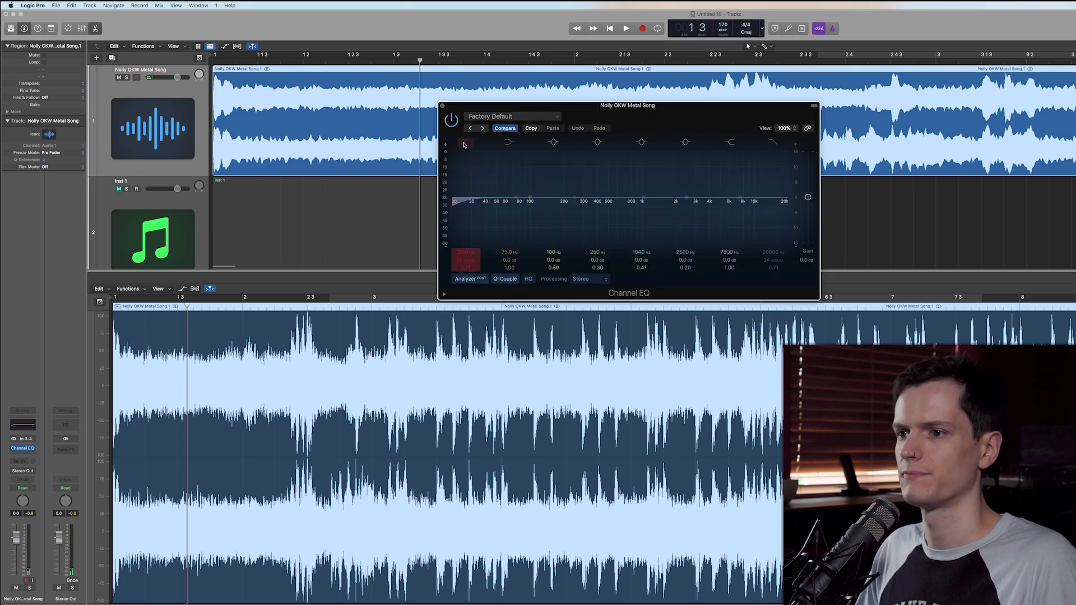
pyautogui.moveTo(462, 250); pyautogui.dragTo(462, 184)
pyautogui.press('Return')
pyautogui.press('space')
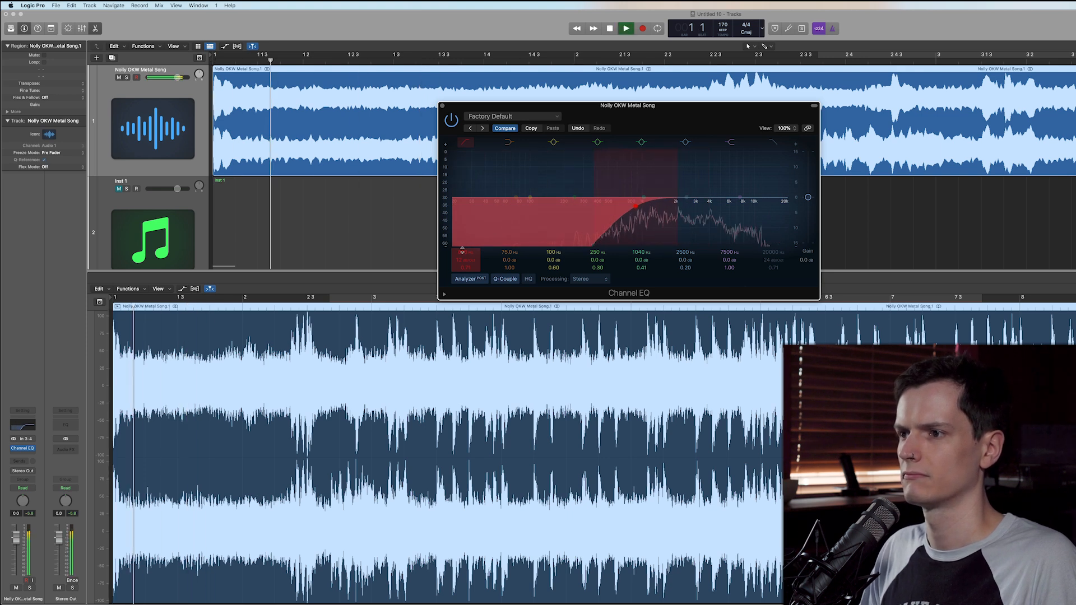
pyautogui.press('space')
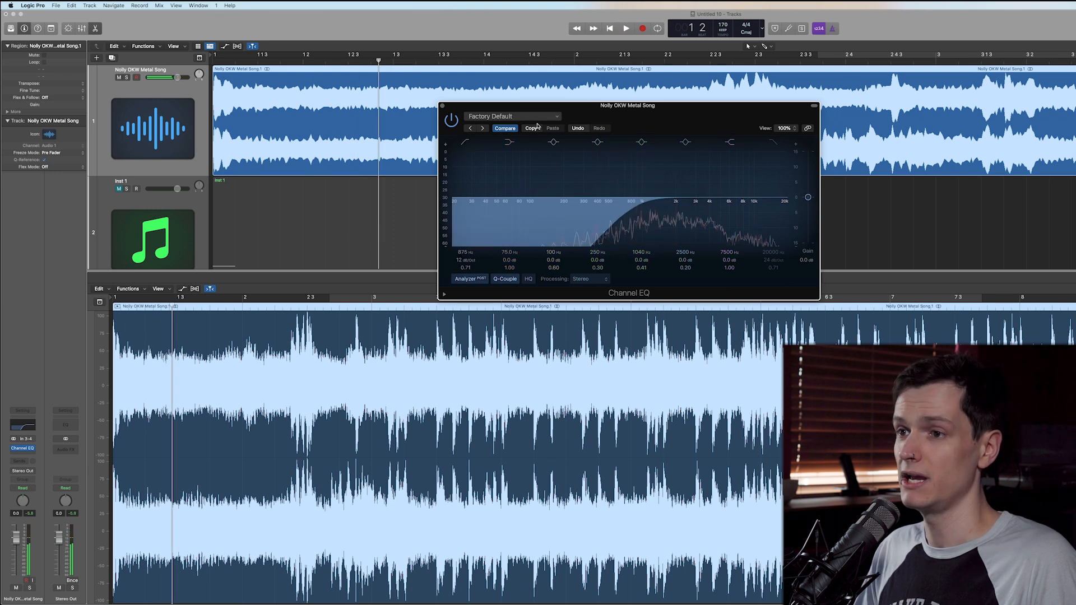
pyautogui.click(442, 106)
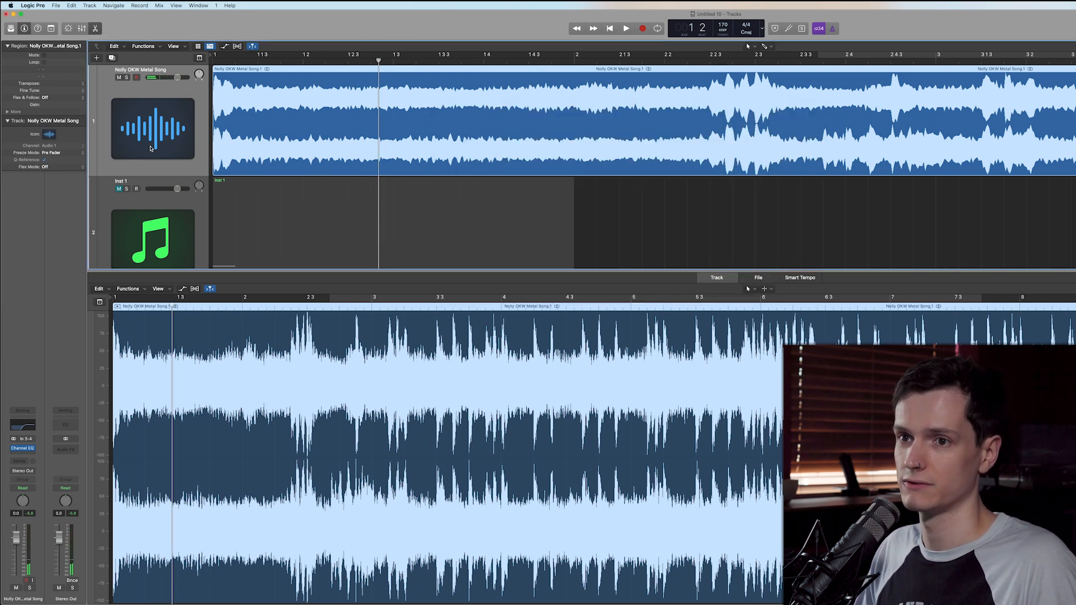
# Unmute the Inst 1 track and add cymbal notes E2 and F#2 above the C0 note at the start of bar 1
pyautogui.click(119, 189)
pyautogui.doubleClick(281, 214)
pyautogui.doubleClick(280, 214)
pyautogui.scroll(3, 196, 483)
pyautogui.click(212, 498)
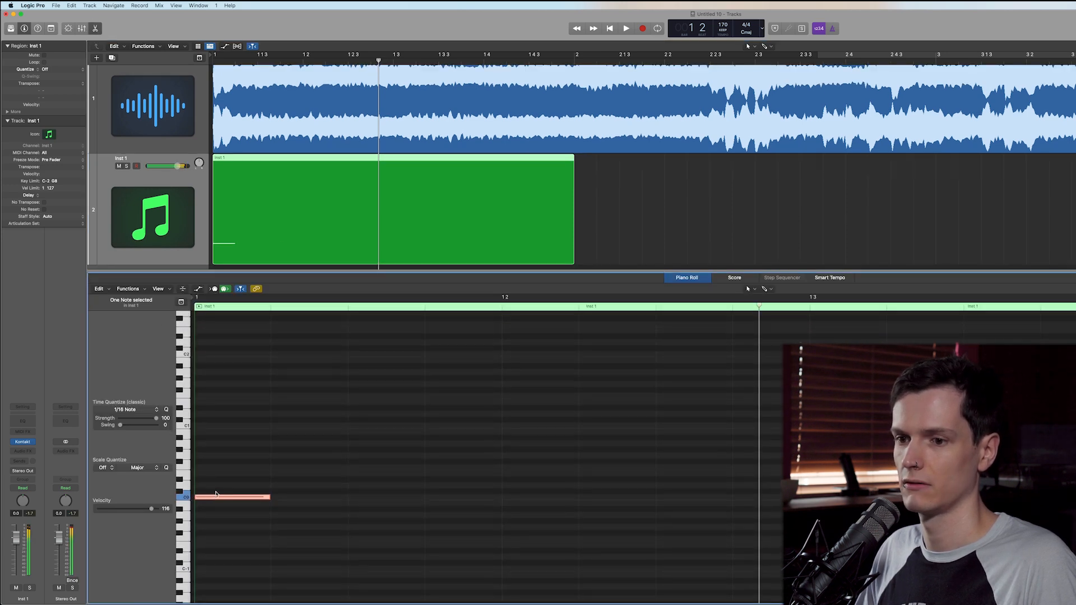
pyautogui.scroll(3, 208, 476)
pyautogui.keyDown('super'); pyautogui.click(206, 437); pyautogui.keyUp('super')
pyautogui.moveTo(212, 439); pyautogui.dragTo(209, 382)
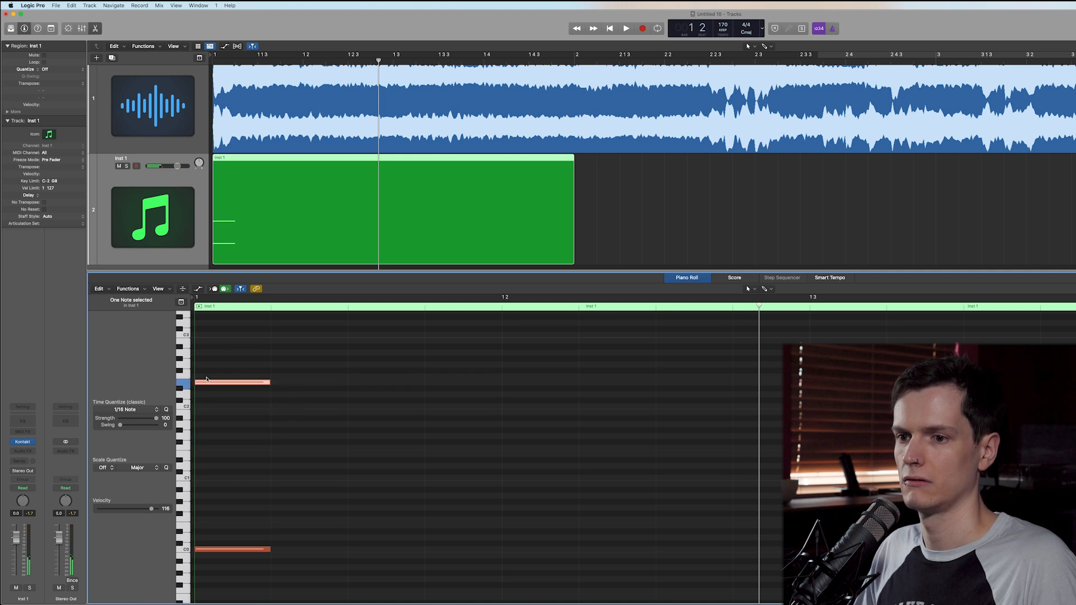
pyautogui.keyDown('super'); pyautogui.click(210, 364); pyautogui.keyUp('super')
pyautogui.moveTo(208, 365); pyautogui.dragTo(208, 372)
# Reopen the Inst 1 track's Kontakt window, mute its MIDI part, and audition three crash cymbals on the One Kit Wonder kit
pyautogui.moveTo(22, 444)
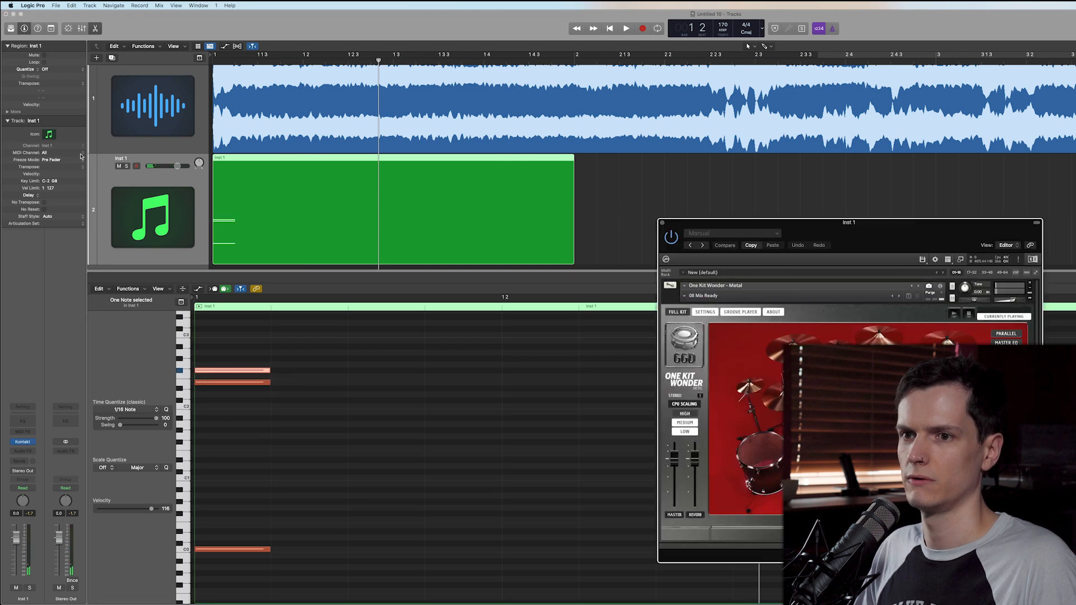
pyautogui.click(119, 166)
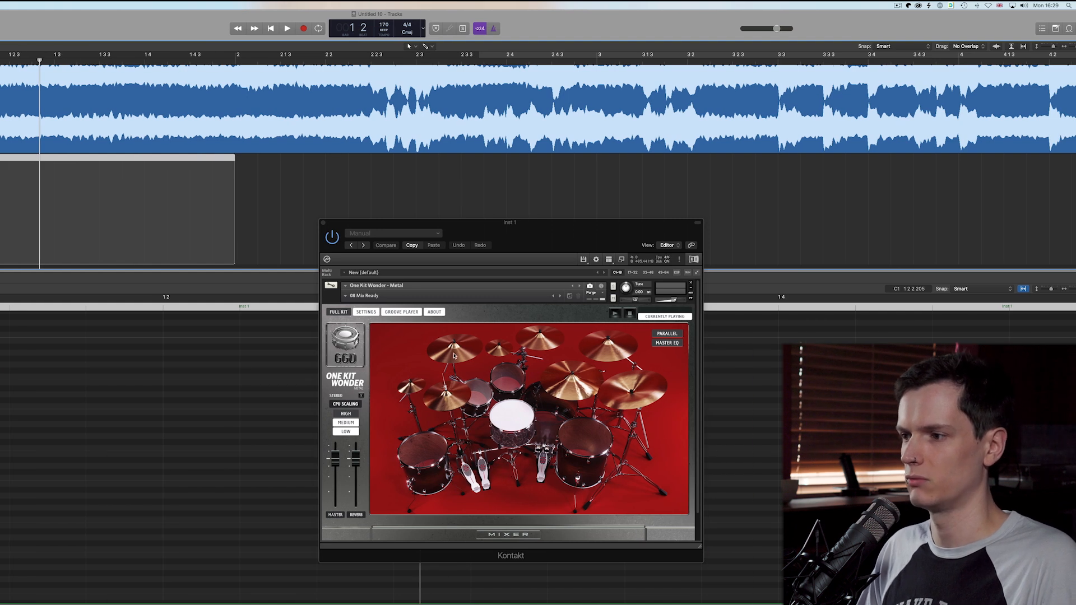
pyautogui.click(454, 356)
pyautogui.click(601, 348)
pyautogui.click(542, 348)
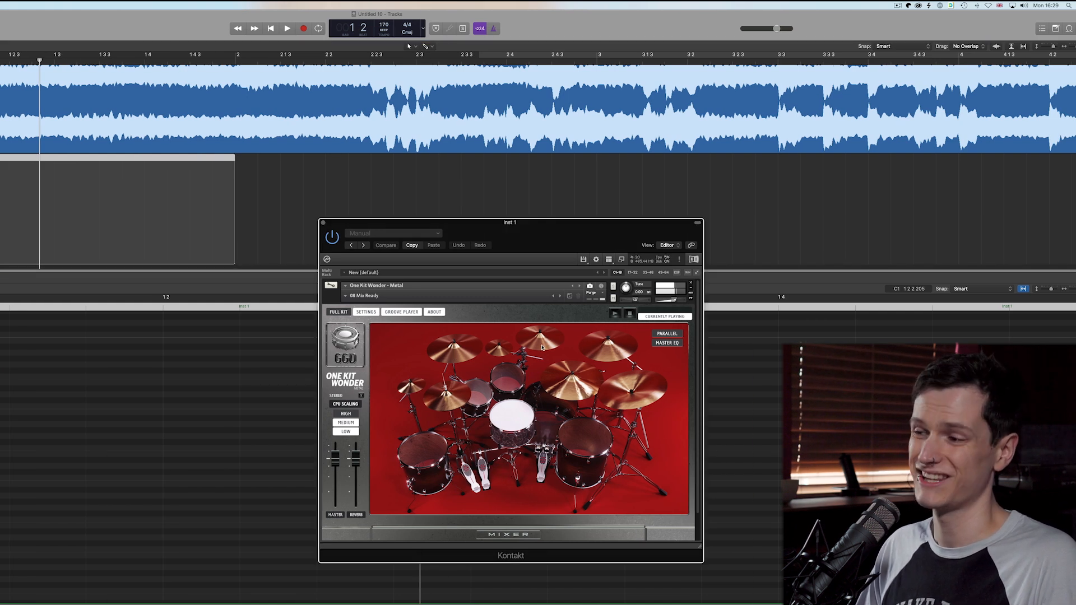
# Play the song's opening on its own, then compare it with the rear centre cymbal of the kit
pyautogui.click(293, 206)
pyautogui.press('space')
pyautogui.press('space')
pyautogui.click(26, 129)
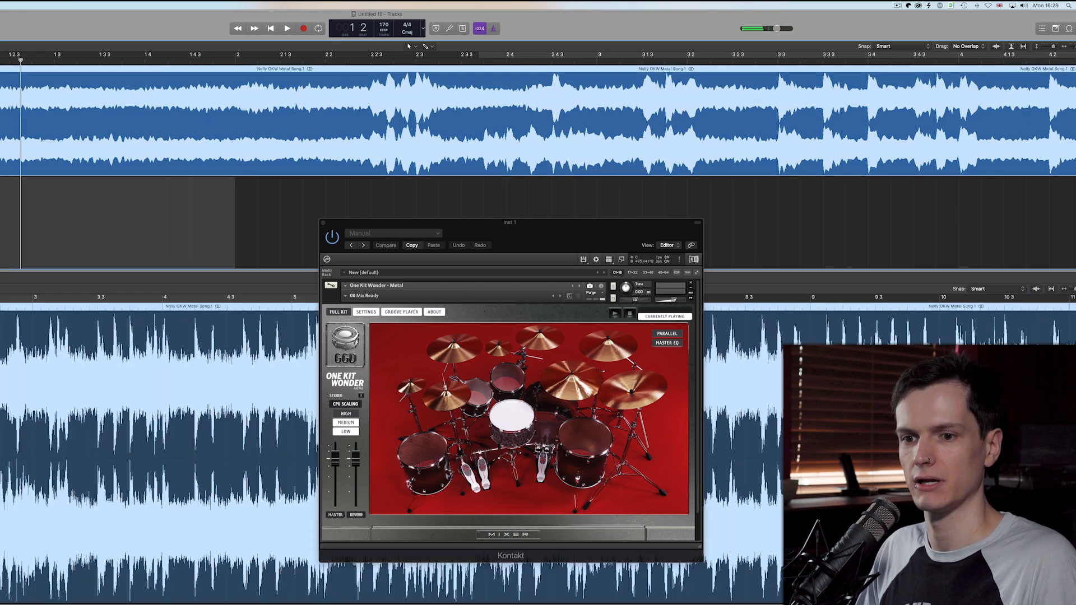
pyautogui.press('space')
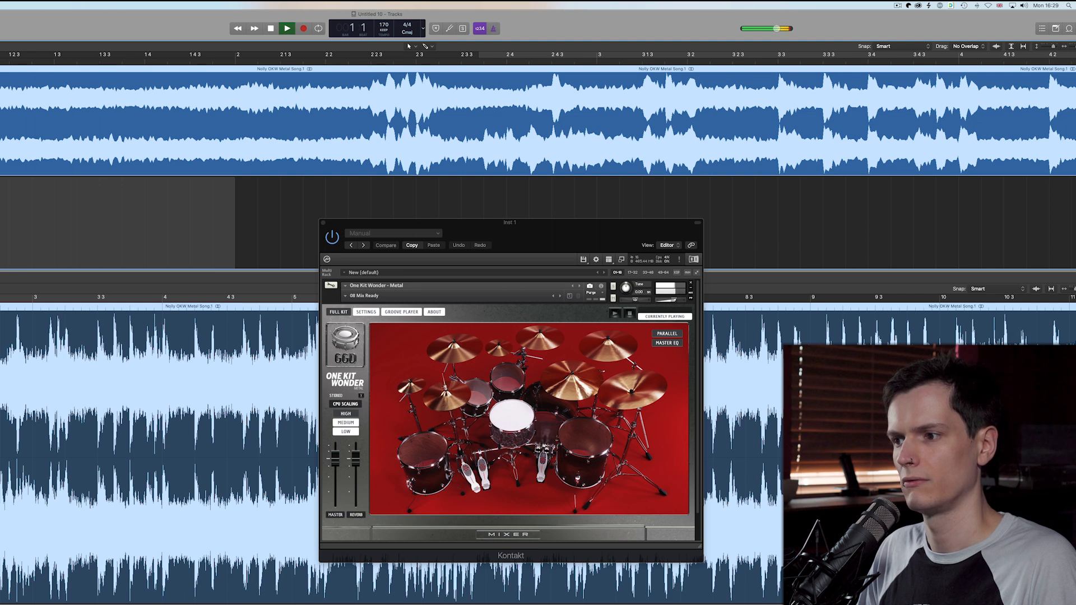
pyautogui.press('space')
pyautogui.click(535, 335)
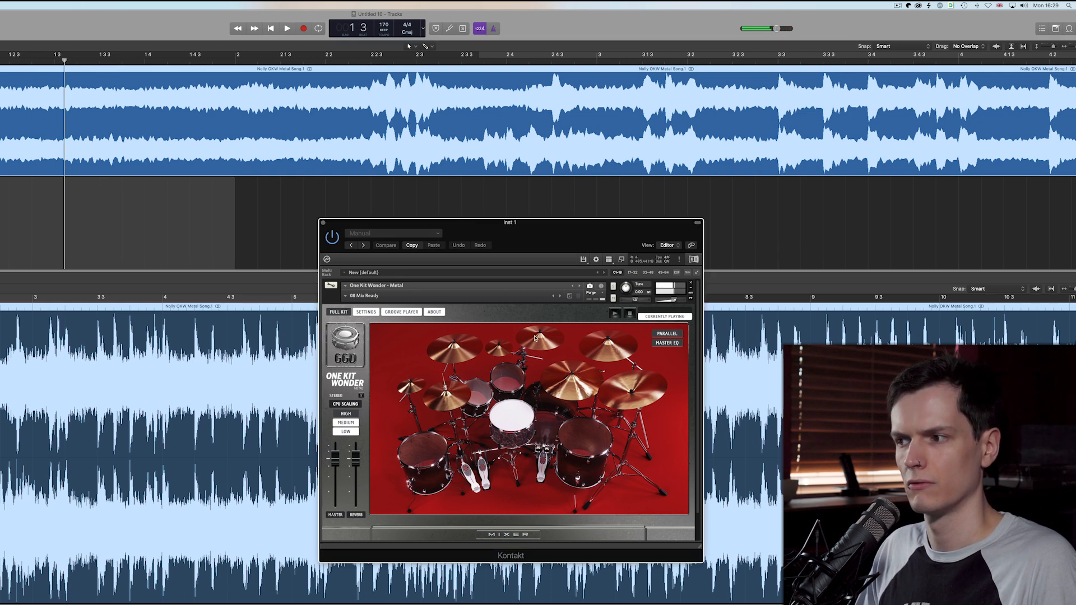
pyautogui.moveTo(681, 320); pyautogui.dragTo(34, 224)
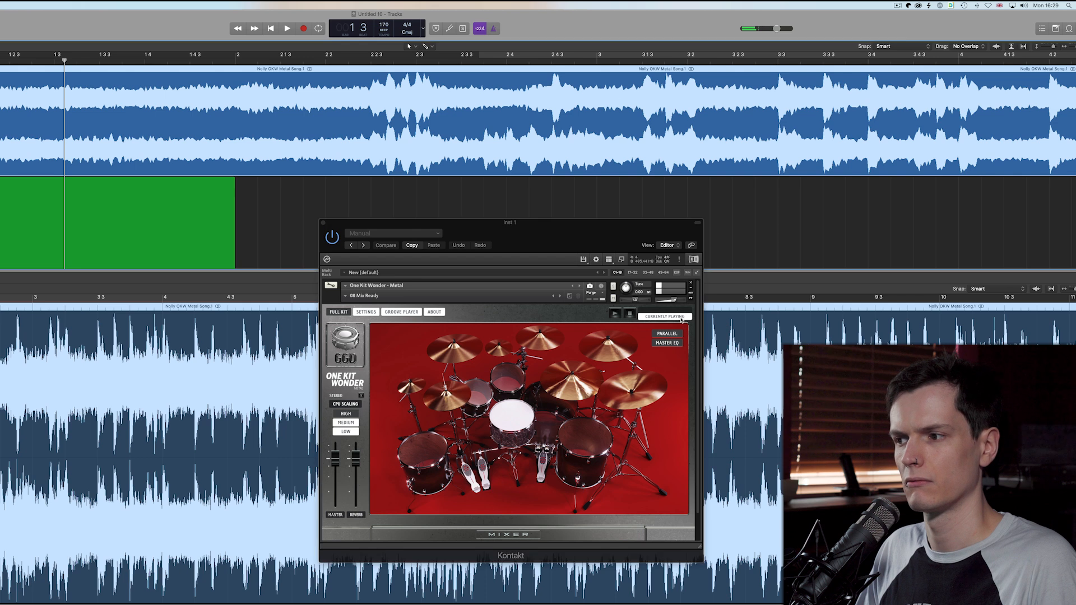
pyautogui.click(544, 340)
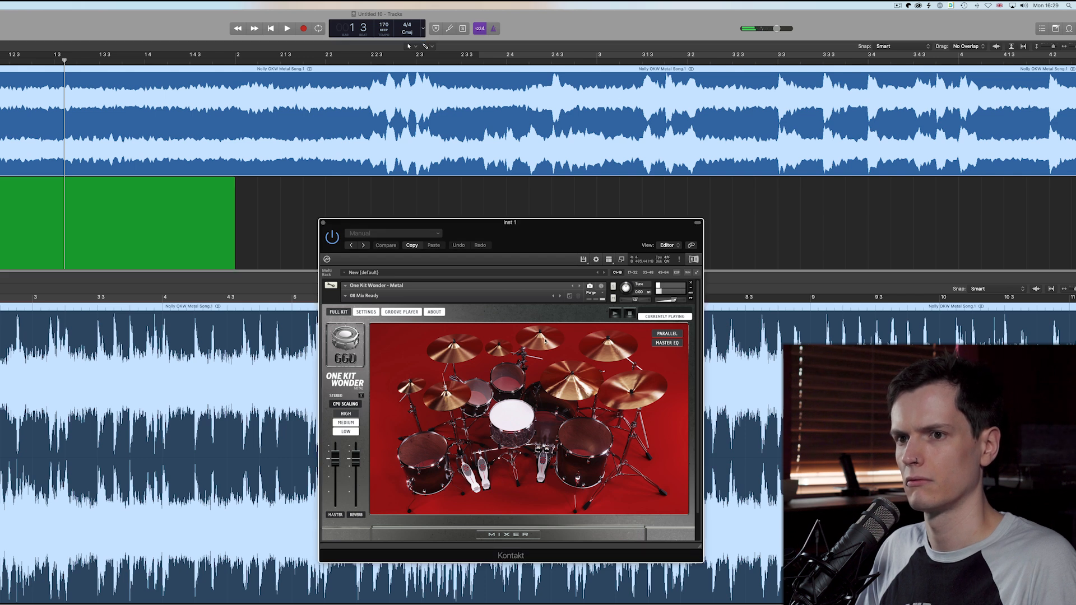
# Mute the Inst 1 track, replay the opening from bar 1, then unmute it and audition the rear right cymbal
pyautogui.click(168, 223)
pyautogui.press('m')
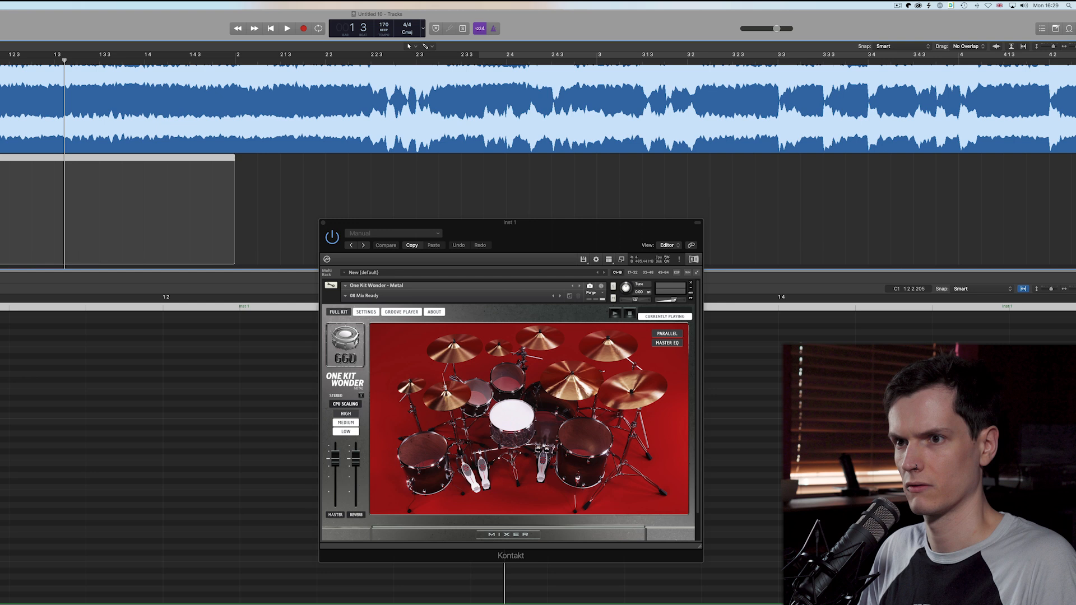
pyautogui.press('Return')
pyautogui.press('space')
pyautogui.press('space')
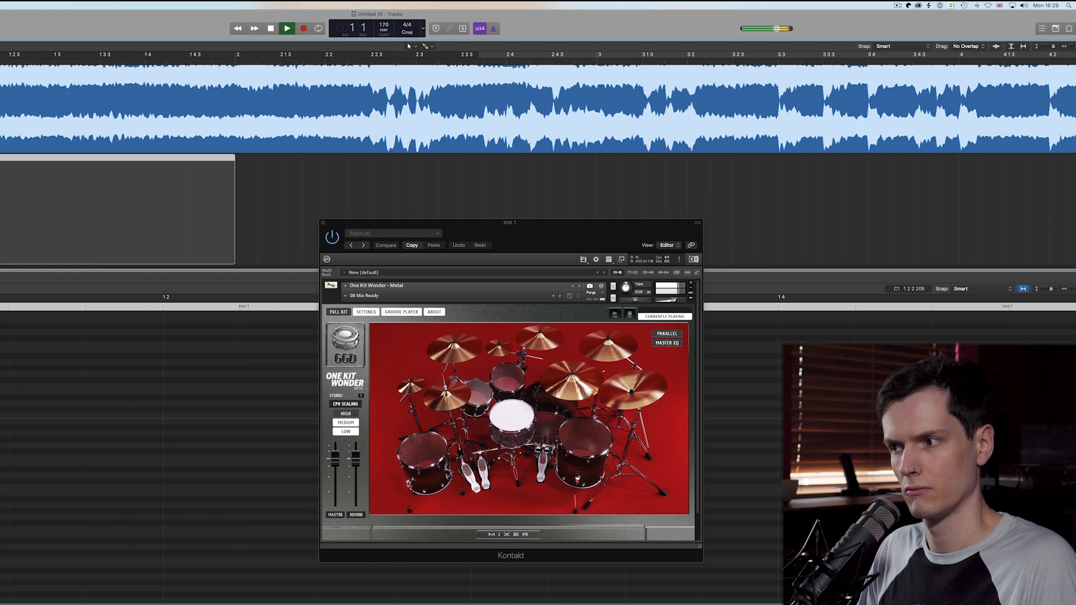
pyautogui.press('m')
pyautogui.click(609, 357)
# Mute the Inst 1 track again, listen to the song's opening from bar 1, and unmute the track
pyautogui.press('m')
pyautogui.press('space')
pyautogui.press('m')
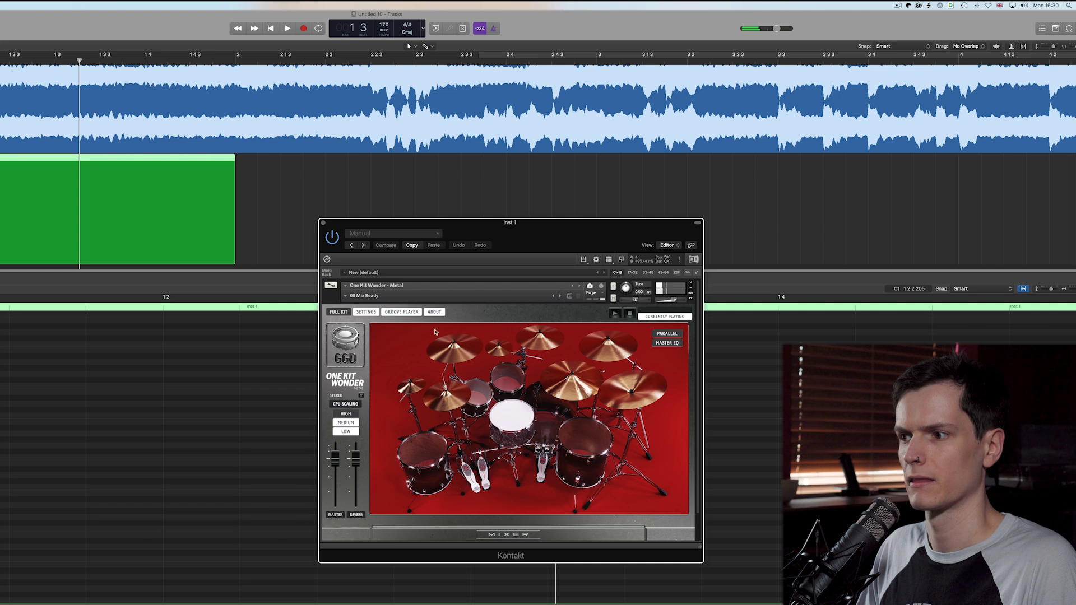
pyautogui.press('m')
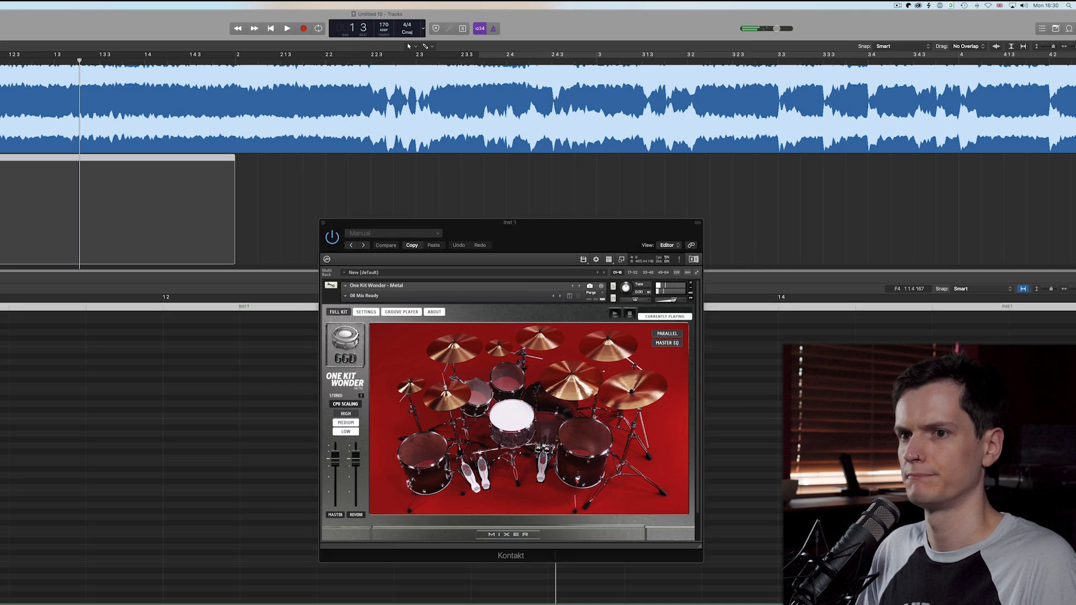
pyautogui.press('Return')
pyautogui.press('space')
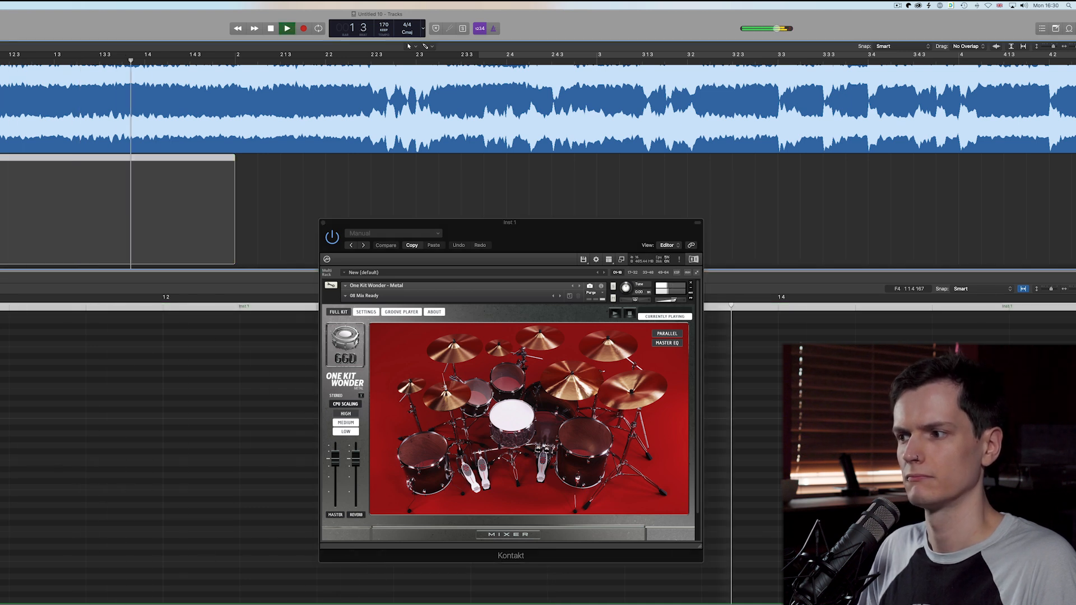
pyautogui.press('m')
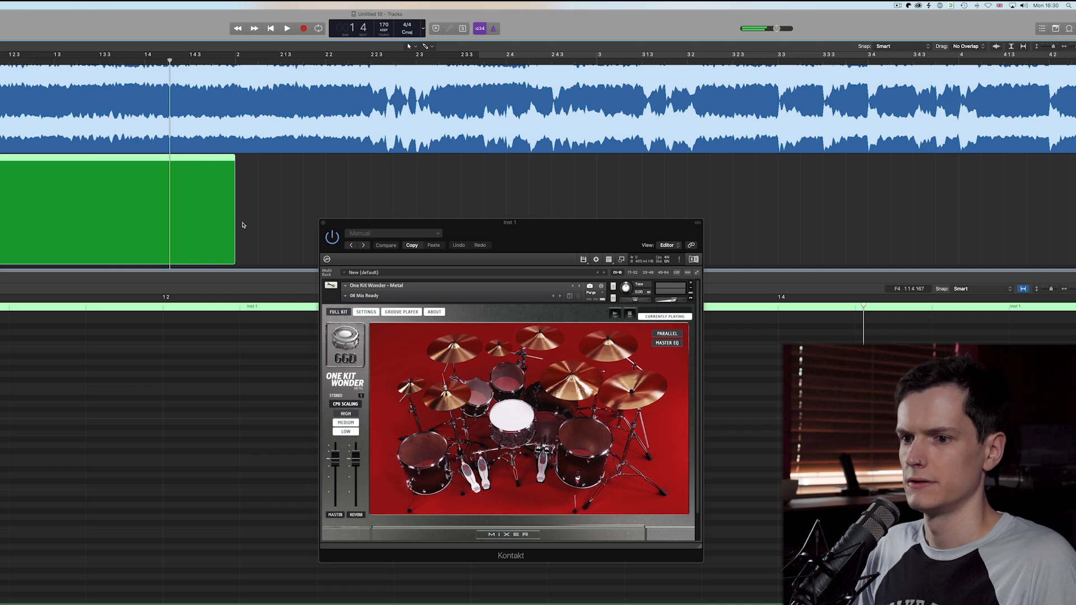
# Play the programmed kick and cymbal hit together with the song from bar 1
pyautogui.scroll(-1, 476, 466)
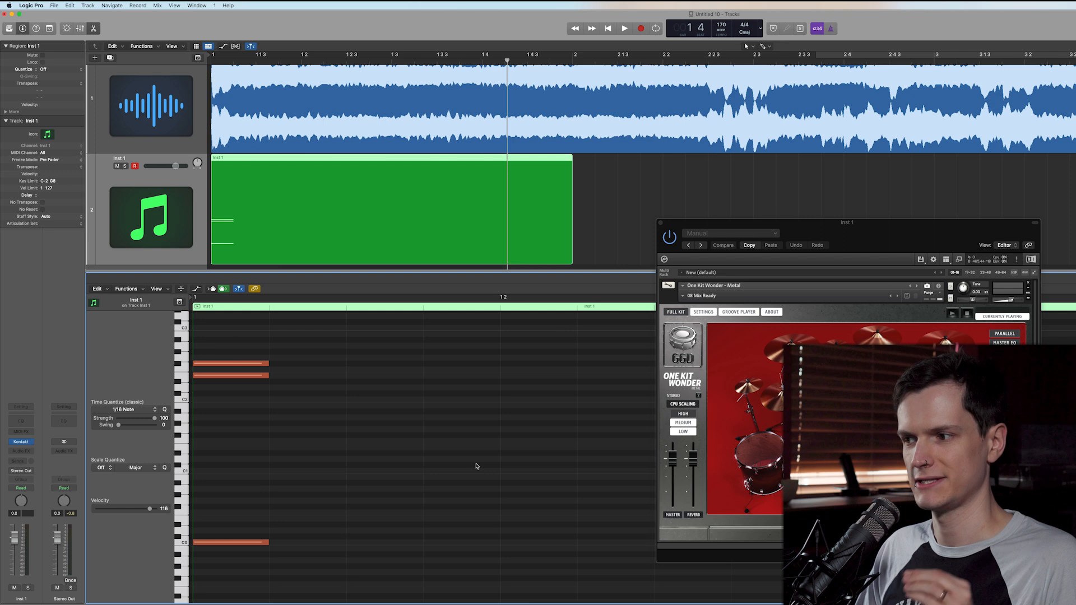
pyautogui.scroll(-3, 331, 230)
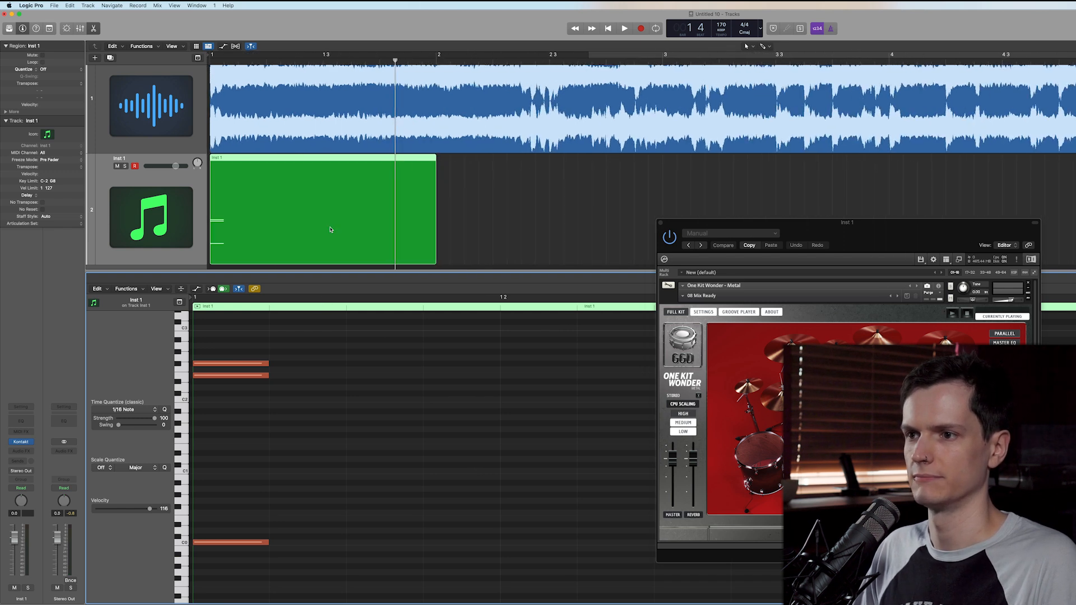
pyautogui.scroll(3, 369, 235)
pyautogui.click(522, 249)
pyautogui.press('Return')
pyautogui.press('space')
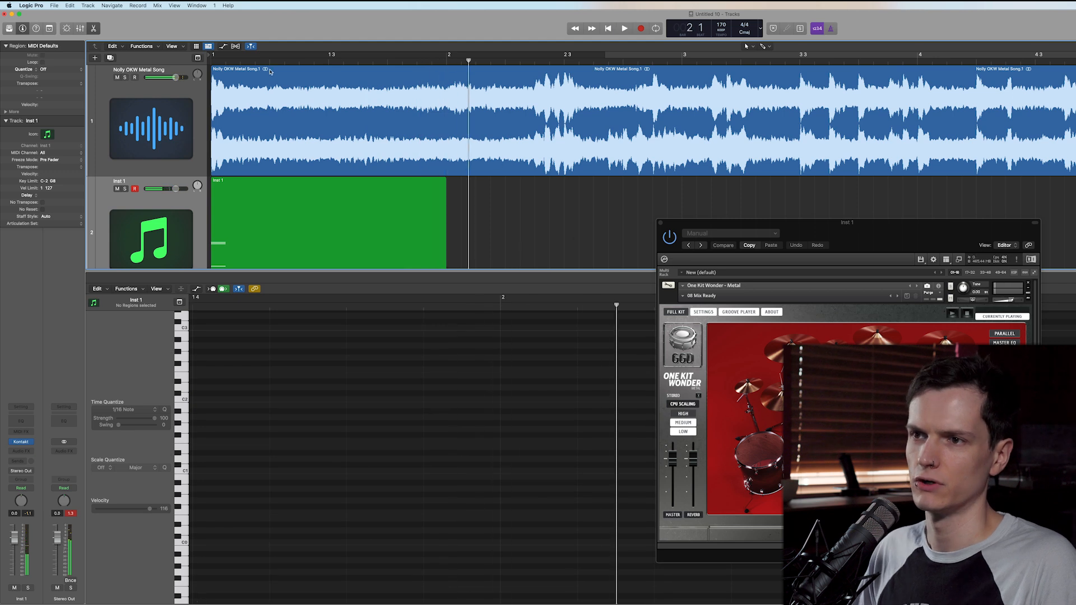
# Select the song region and place the playhead at bar 2, where the drum region ends
pyautogui.click(332, 75)
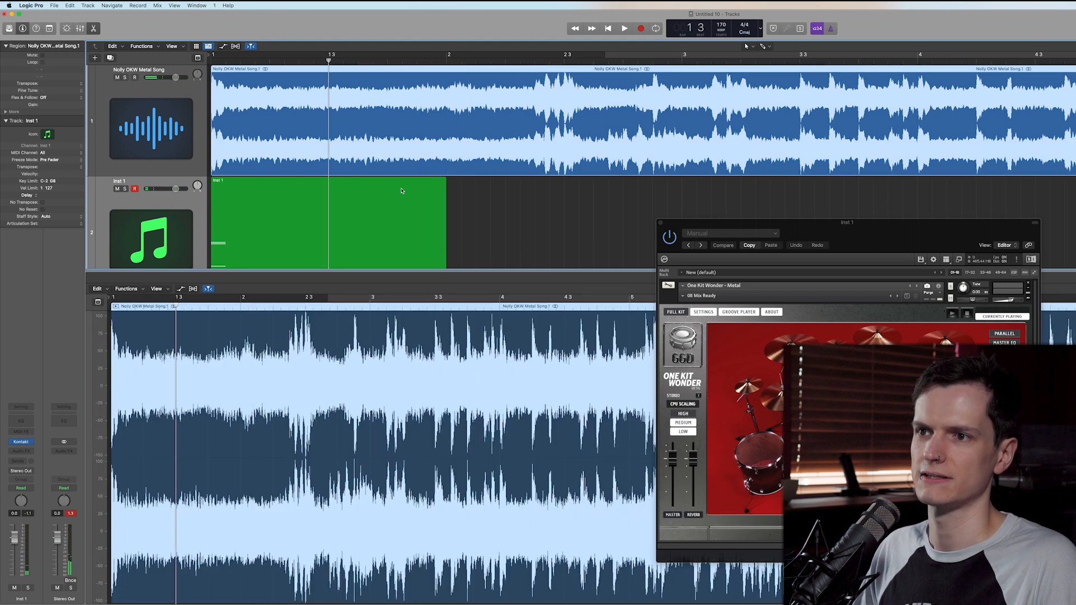
pyautogui.press('super+Left')
pyautogui.click(409, 64)
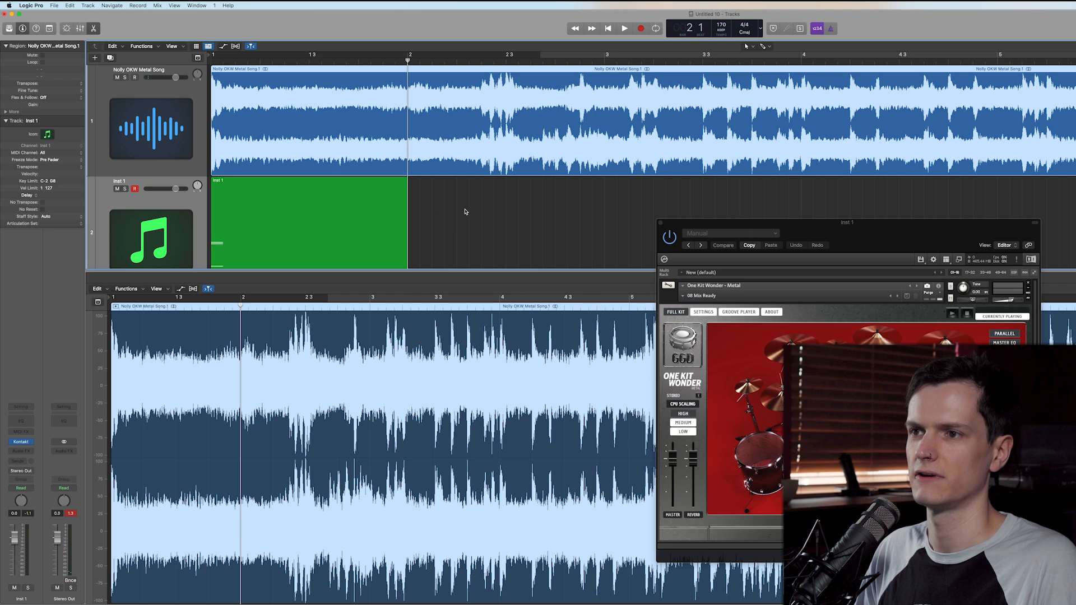
# Listen to the song's opening together with the programmed hit several times from bar 1
pyautogui.press('space')
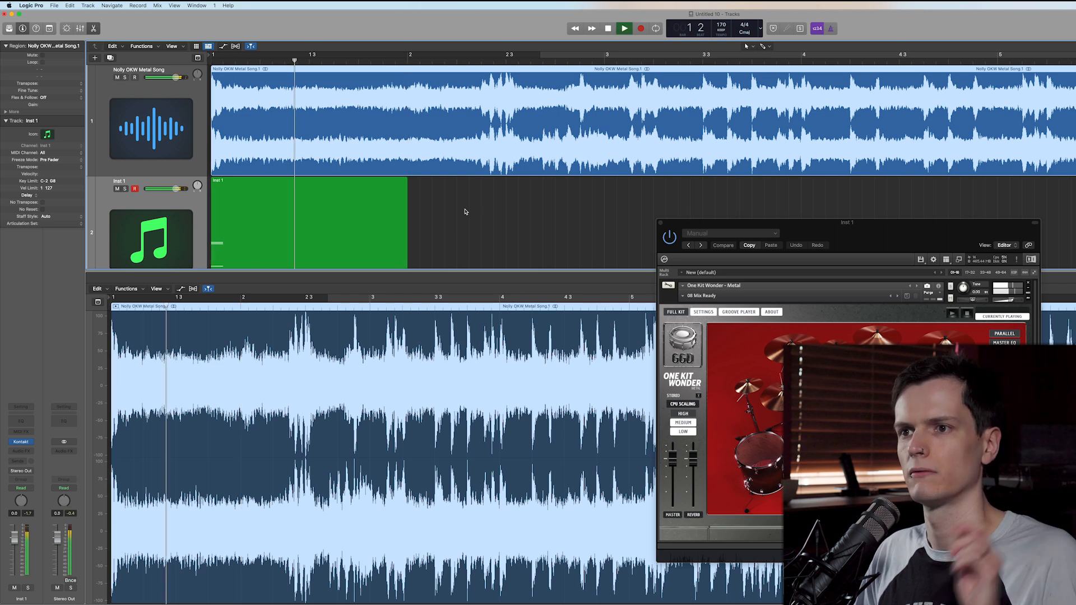
pyautogui.press('space')
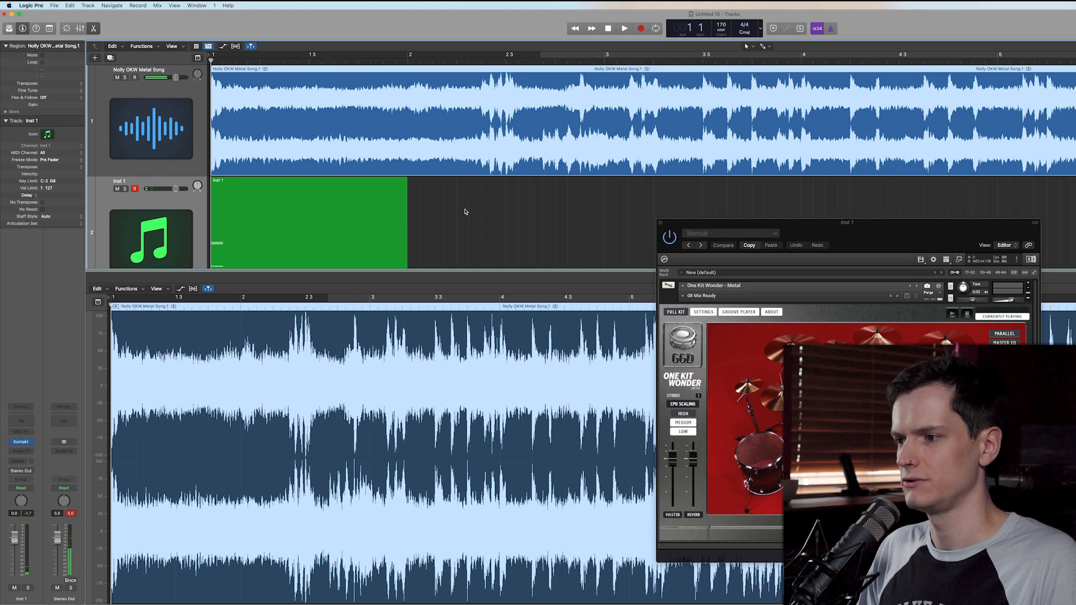
pyautogui.press('space')
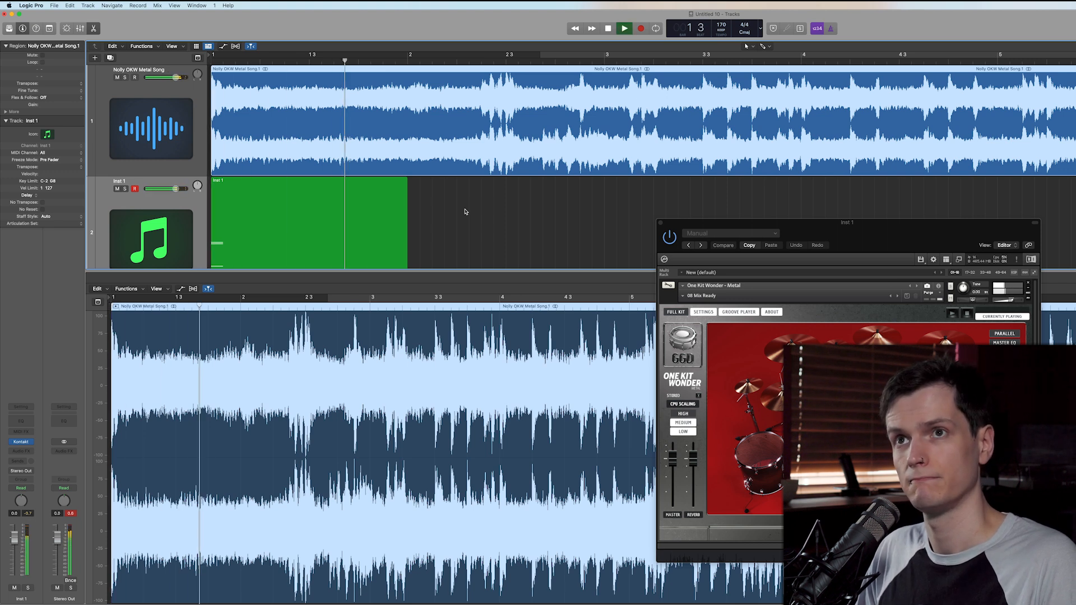
pyautogui.press('space')
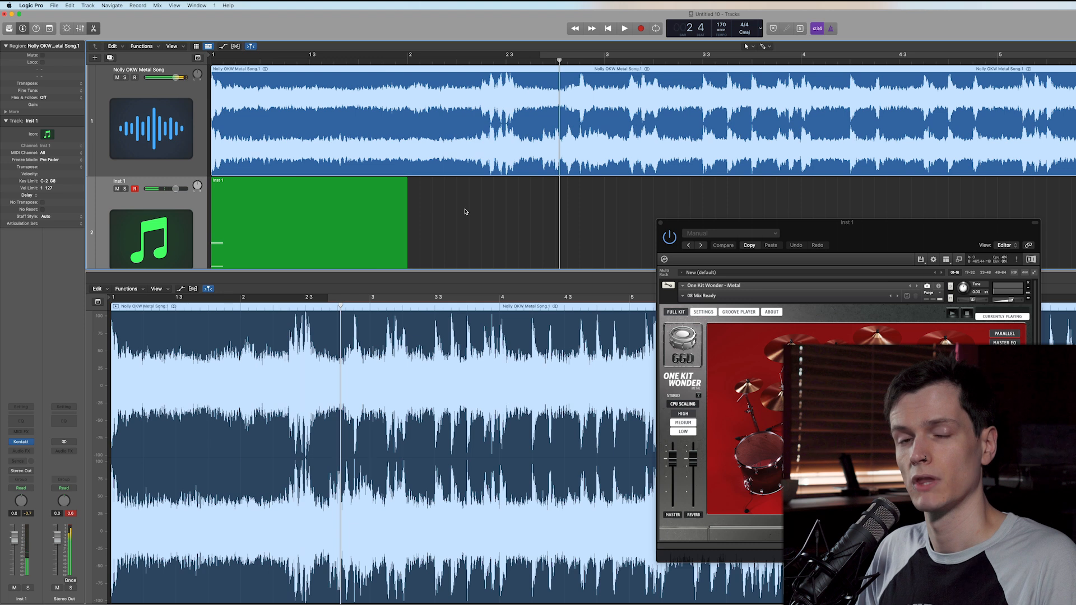
pyautogui.press('Return')
pyautogui.press('BackSpace')
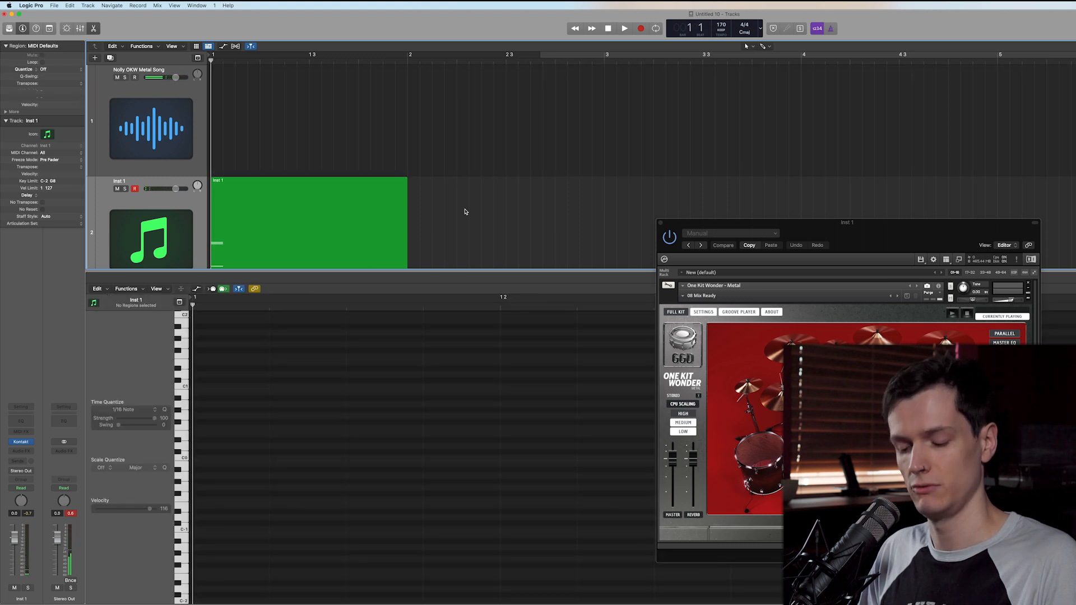
pyautogui.press('super+z')
pyautogui.press('space')
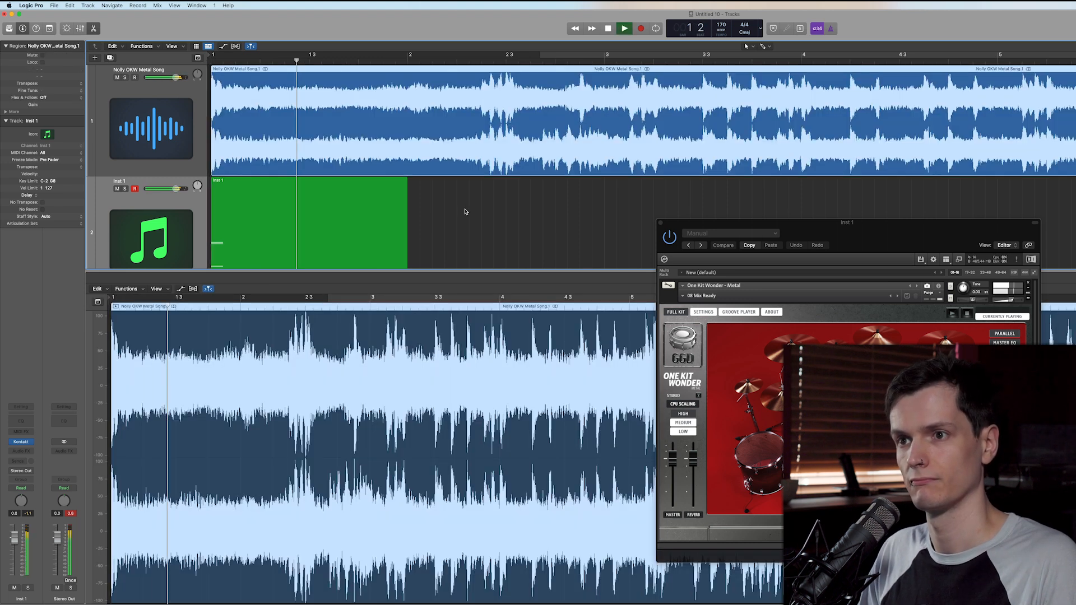
pyautogui.press('space')
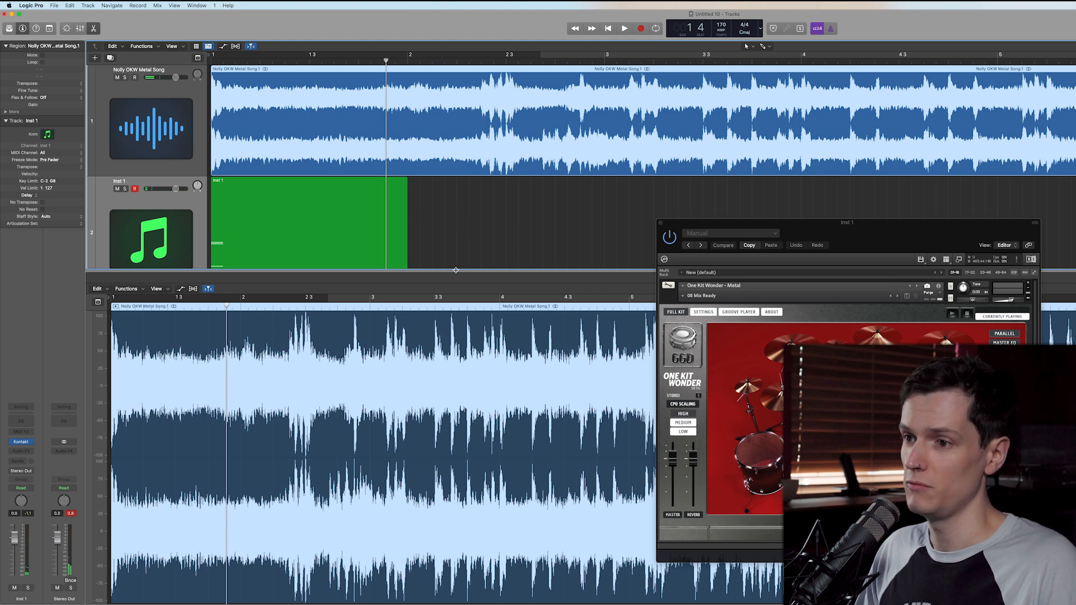
# Extend the Inst 1 region to near the end of bar 3 and open it in the Piano Roll with the playhead at bar 1 beat 3
pyautogui.press('e')
pyautogui.click(408, 267)
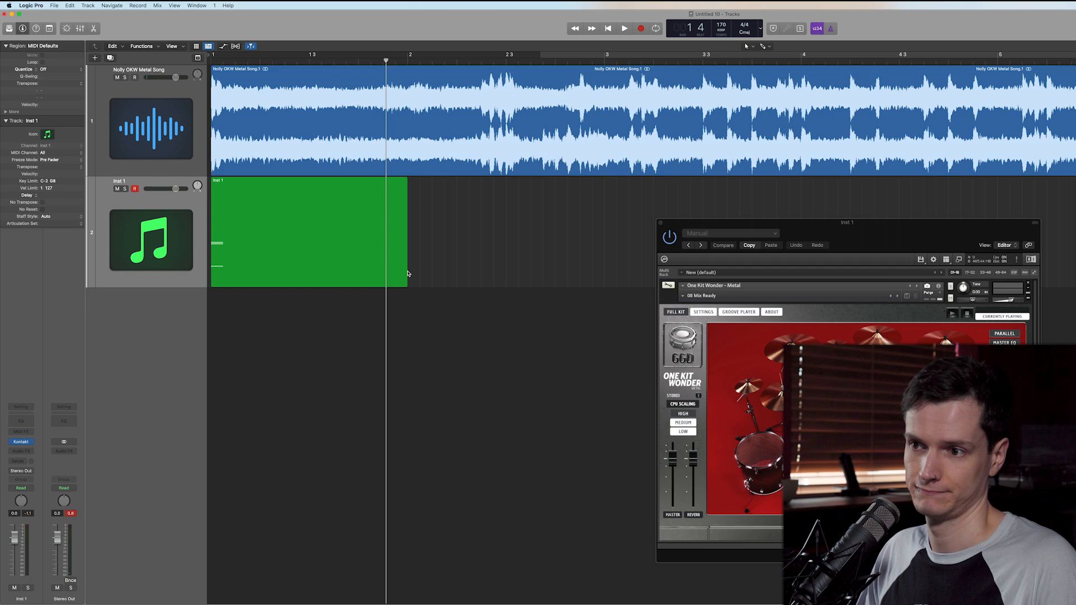
pyautogui.moveTo(405, 273); pyautogui.dragTo(761, 271)
pyautogui.click(313, 63)
pyautogui.doubleClick(399, 240)
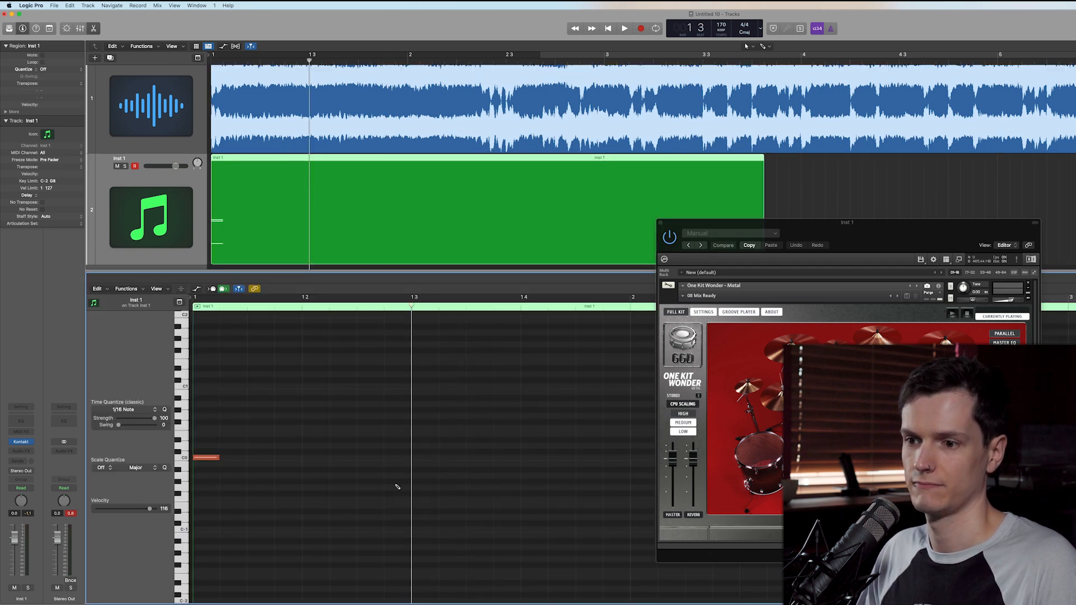
# Try a drum note on beat 3 of bar 1 at pitch A#1 and play it with the song
pyautogui.click(420, 475)
pyautogui.moveTo(420, 475); pyautogui.dragTo(419, 324)
pyautogui.click(432, 465)
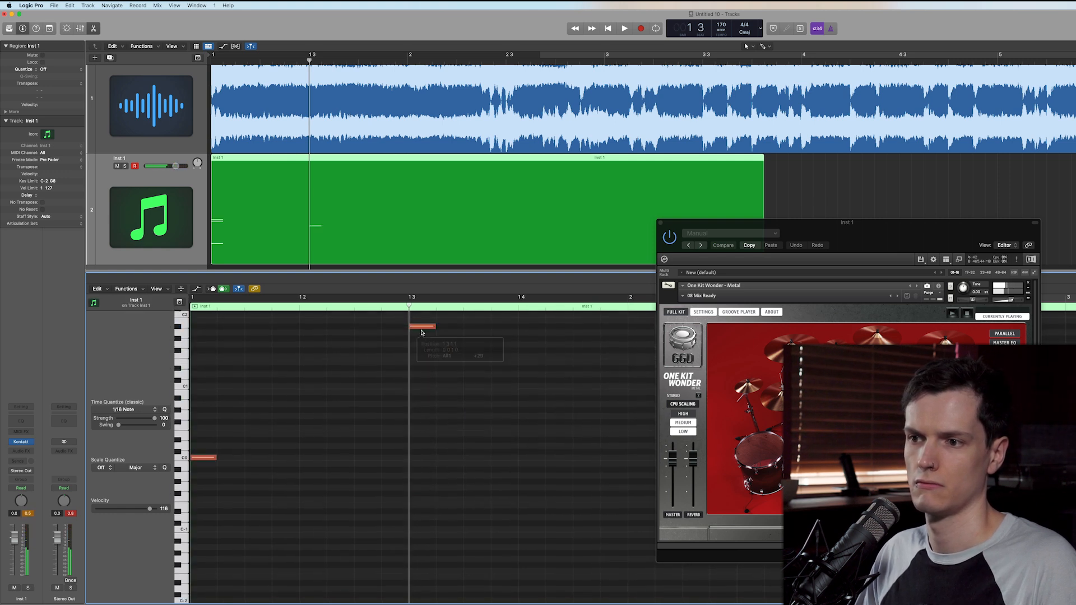
pyautogui.press('space')
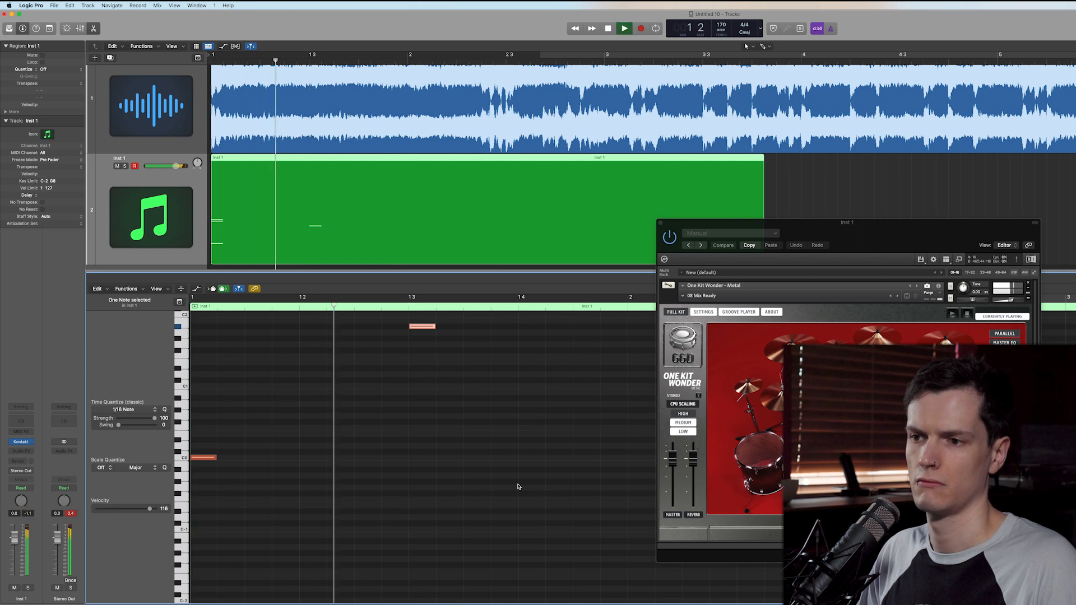
pyautogui.press('space')
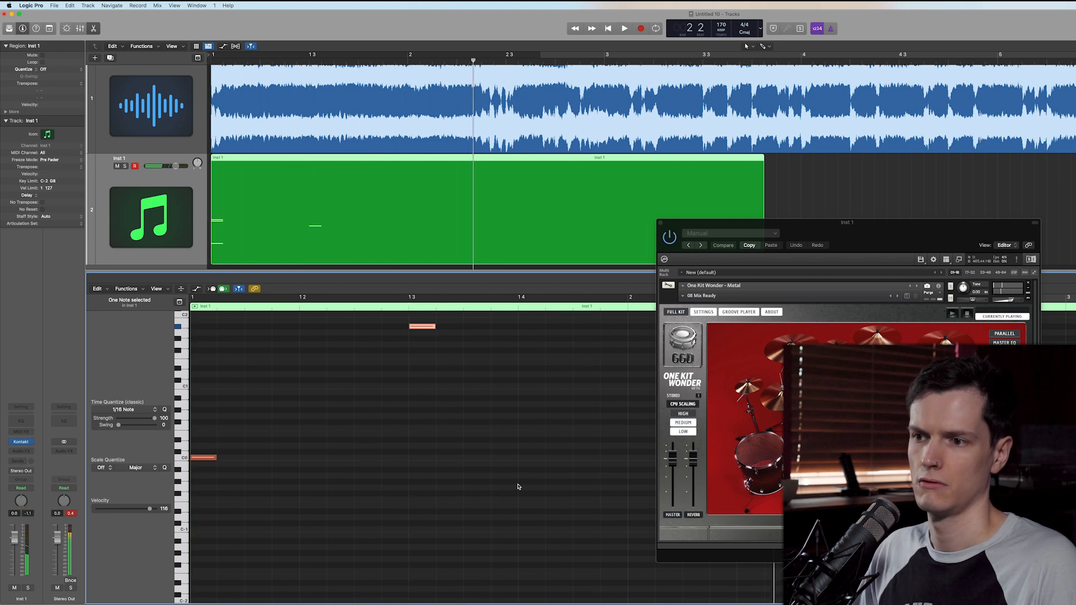
# Try the beat 3 note of bar 1 at pitch G2 and play it from bar 1
pyautogui.scroll(5, 517, 486)
pyautogui.click(518, 487)
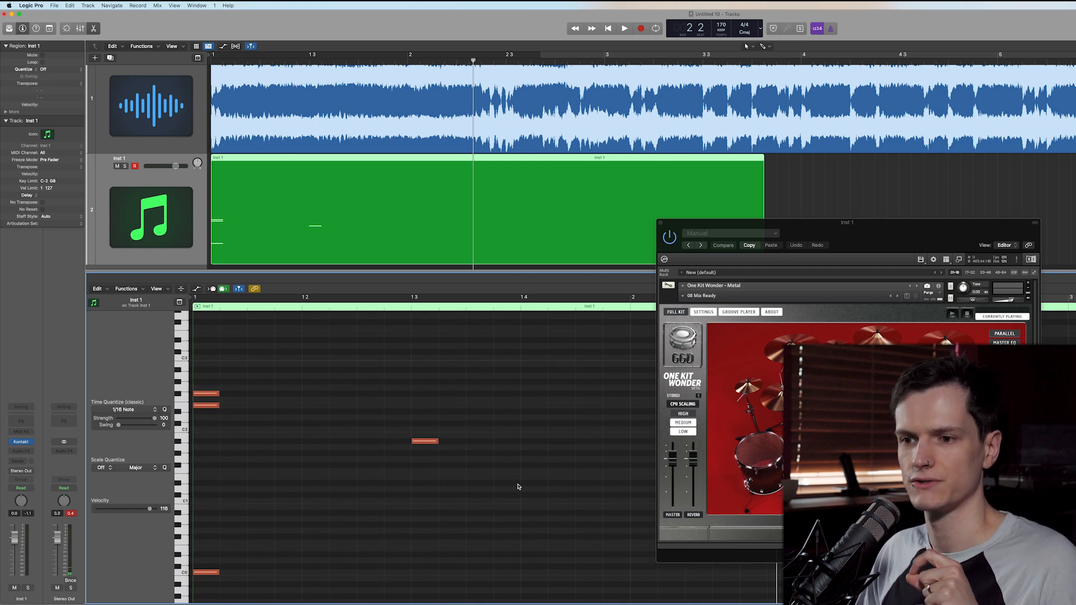
pyautogui.press('Return')
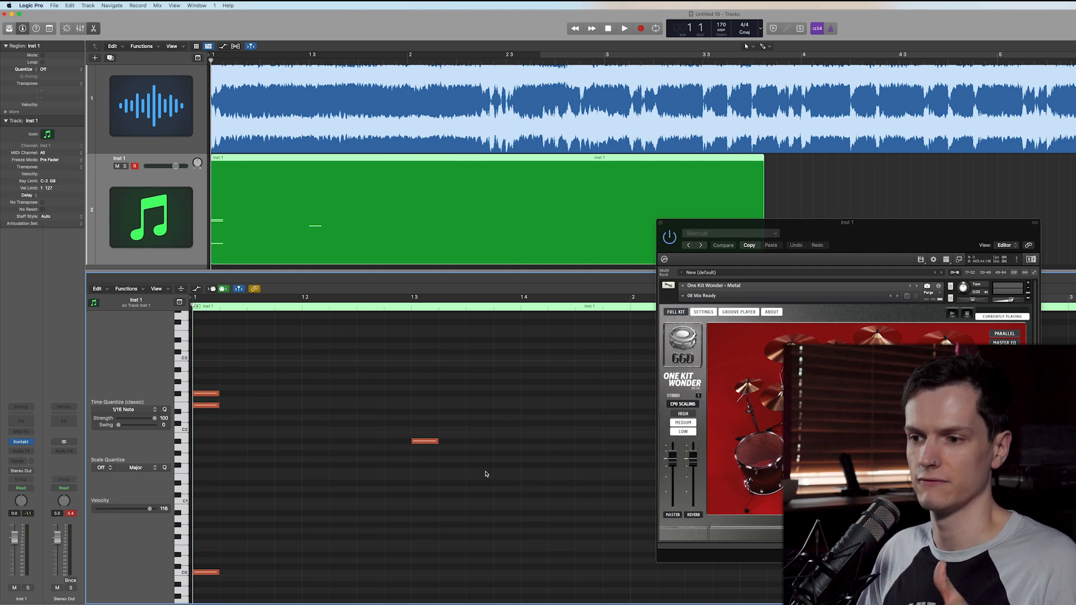
pyautogui.moveTo(430, 443); pyautogui.dragTo(431, 390)
pyautogui.click(431, 379)
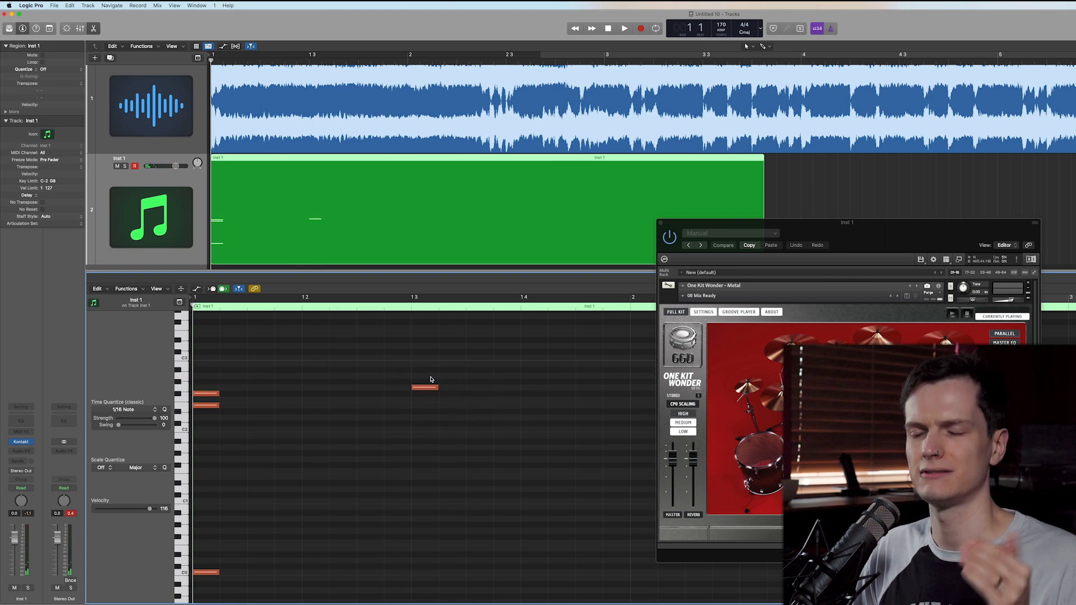
pyautogui.press('space')
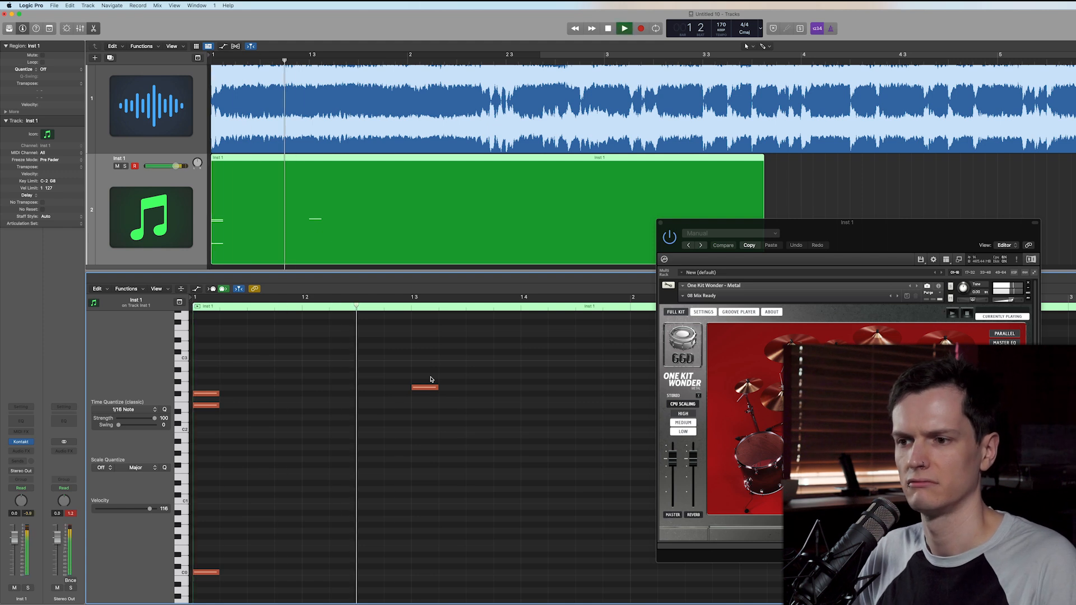
# Try raising the beat 3 note of bar 1 to C#3
pyautogui.click(423, 388)
pyautogui.moveTo(423, 392); pyautogui.dragTo(422, 352)
pyautogui.click(488, 330)
# Lower the Nolly OKW Metal Song track's volume slightly and reselect the Inst 1 region
pyautogui.press('Return')
pyautogui.scroll(4, 174, 66)
pyautogui.moveTo(175, 77); pyautogui.dragTo(170, 77)
pyautogui.scroll(-5, 310, 132)
pyautogui.scroll(-2, 310, 131)
pyautogui.click(324, 255)
pyautogui.click(314, 192)
pyautogui.click(459, 440)
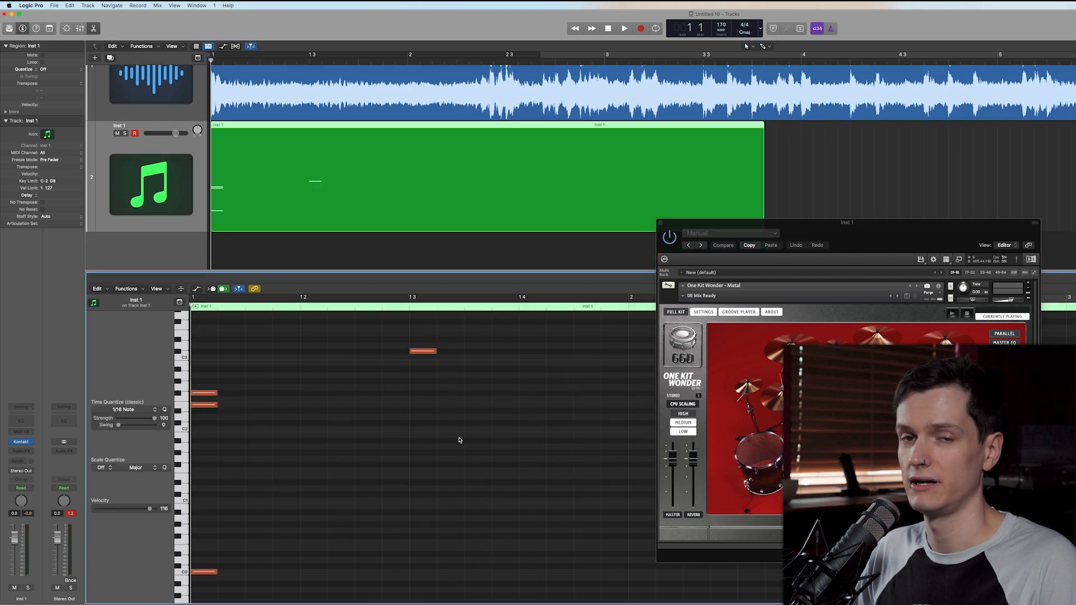
# Play the opening from bar 1 to compare the C#3 note with the song
pyautogui.scroll(1, 236, 172)
pyautogui.scroll(-1, 236, 172)
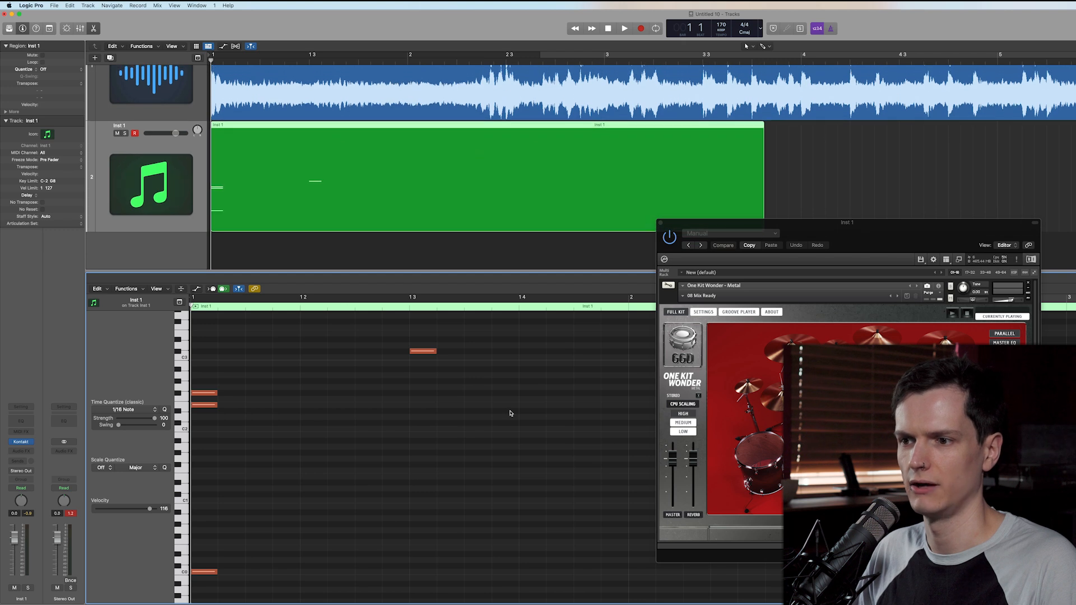
pyautogui.press('space')
pyautogui.press('space')
# Replace the C#3 note on beat 3 of bar 1 with an A#1 note and play it from bar 1
pyautogui.moveTo(517, 413); pyautogui.dragTo(411, 346)
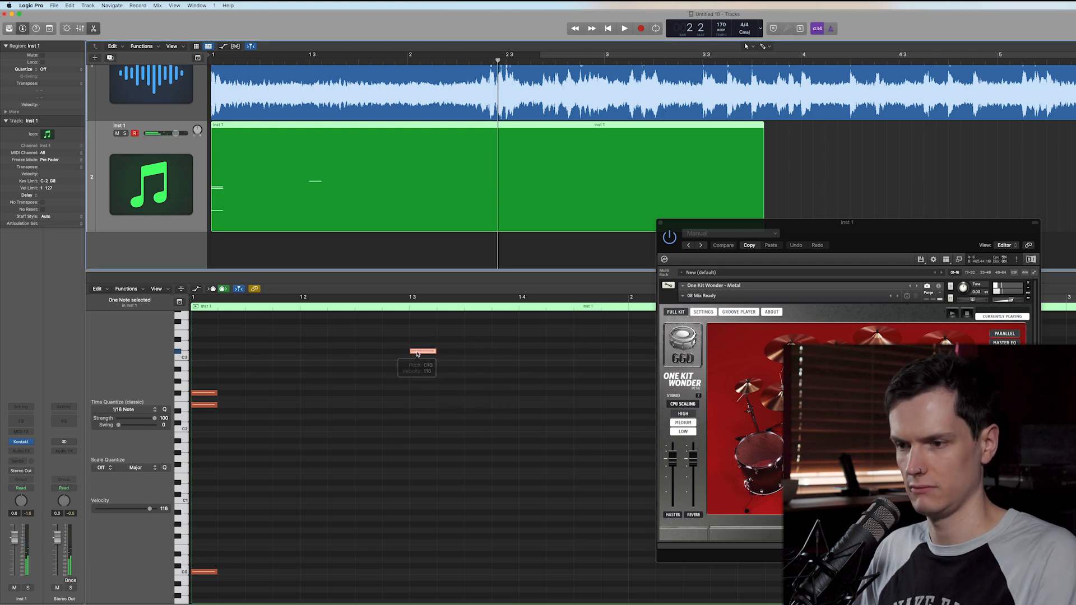
pyautogui.press('Delete')
pyautogui.moveTo(417, 476); pyautogui.dragTo(421, 443)
pyautogui.press('Return')
pyautogui.press('space')
pyautogui.press('space')
# Move the One Kit Wonder window clear of the Piano Roll and replay the opening from bar 1
pyautogui.moveTo(729, 222); pyautogui.dragTo(1033, 263)
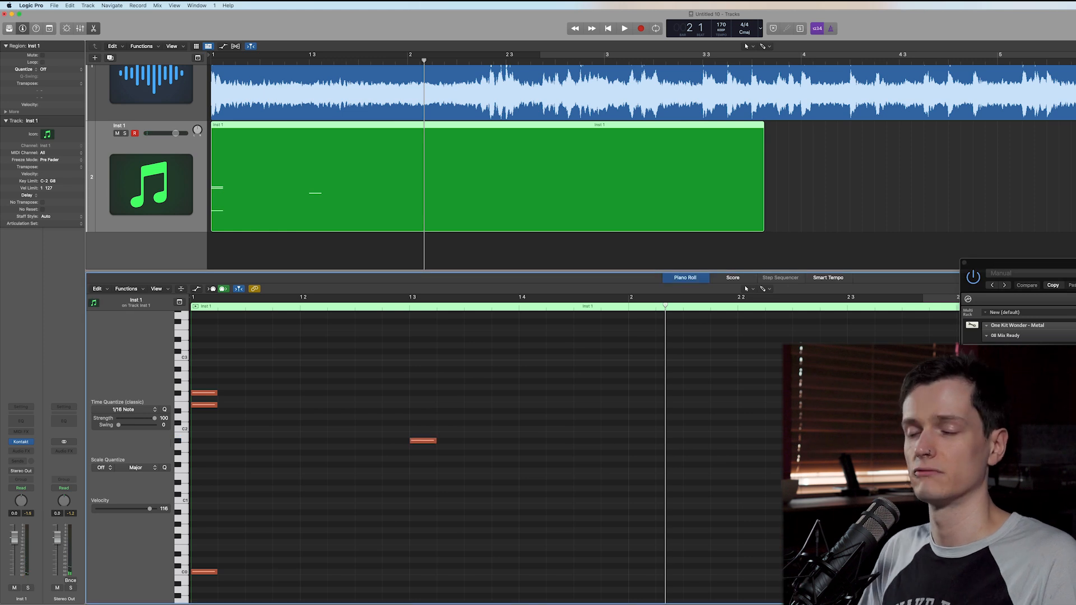
pyautogui.press('Return')
pyautogui.press('space')
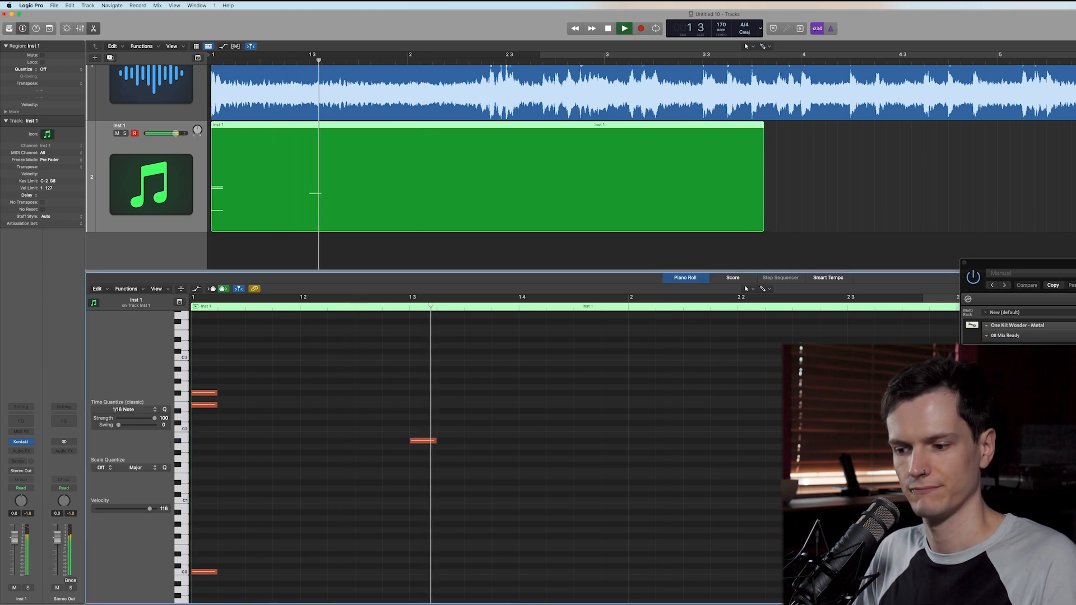
pyautogui.press('space')
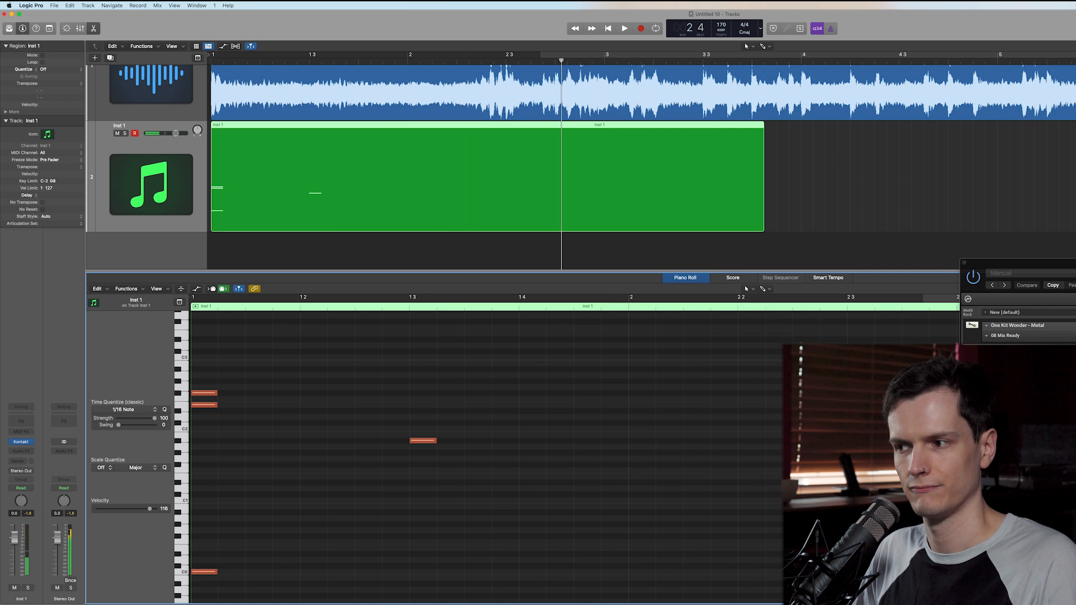
pyautogui.press('Return')
pyautogui.press('space')
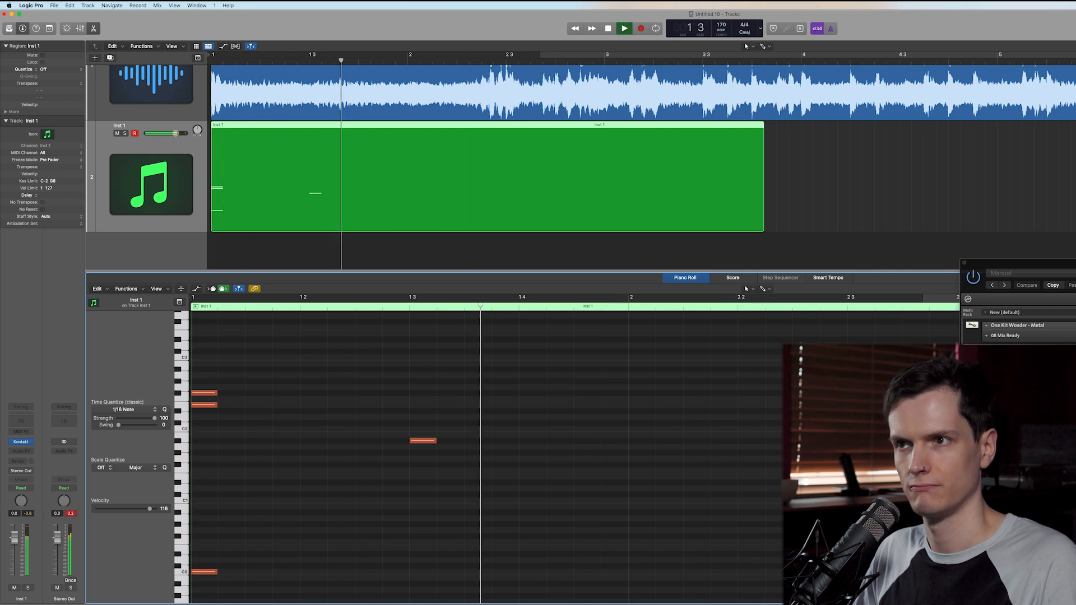
pyautogui.press('space')
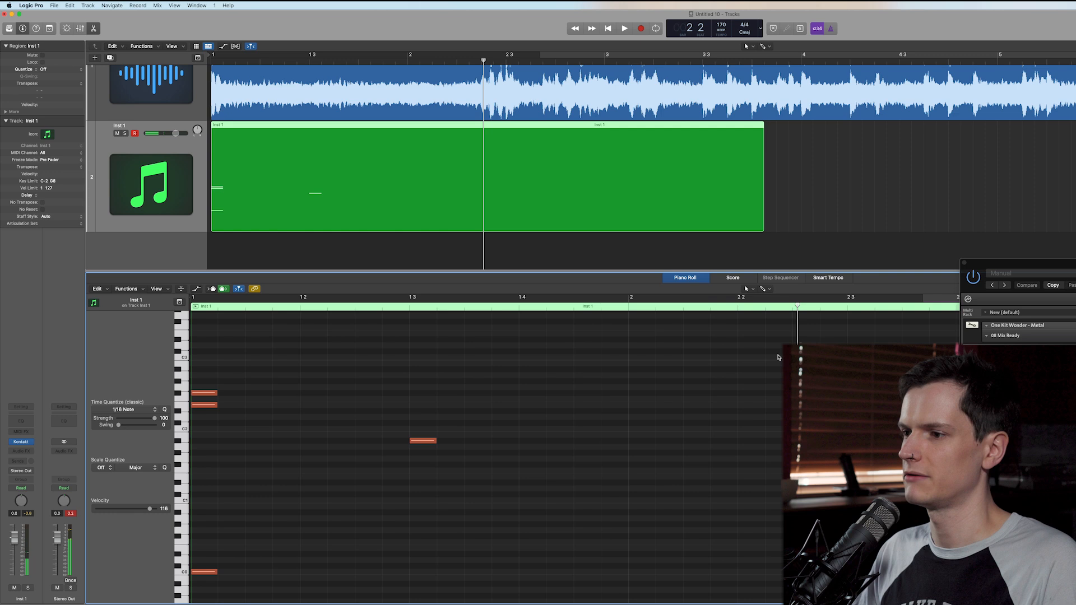
# Add a note at the start of bar 2, move it up to F3, and set its velocity to 112
pyautogui.click(642, 364)
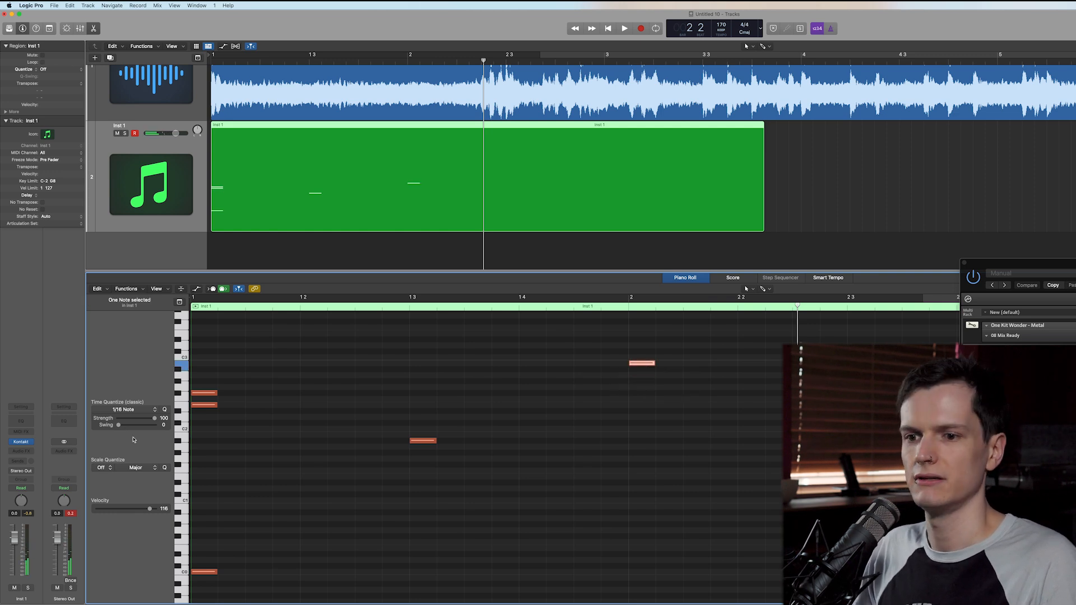
pyautogui.moveTo(144, 512); pyautogui.dragTo(143, 511)
pyautogui.moveTo(640, 365); pyautogui.dragTo(640, 331)
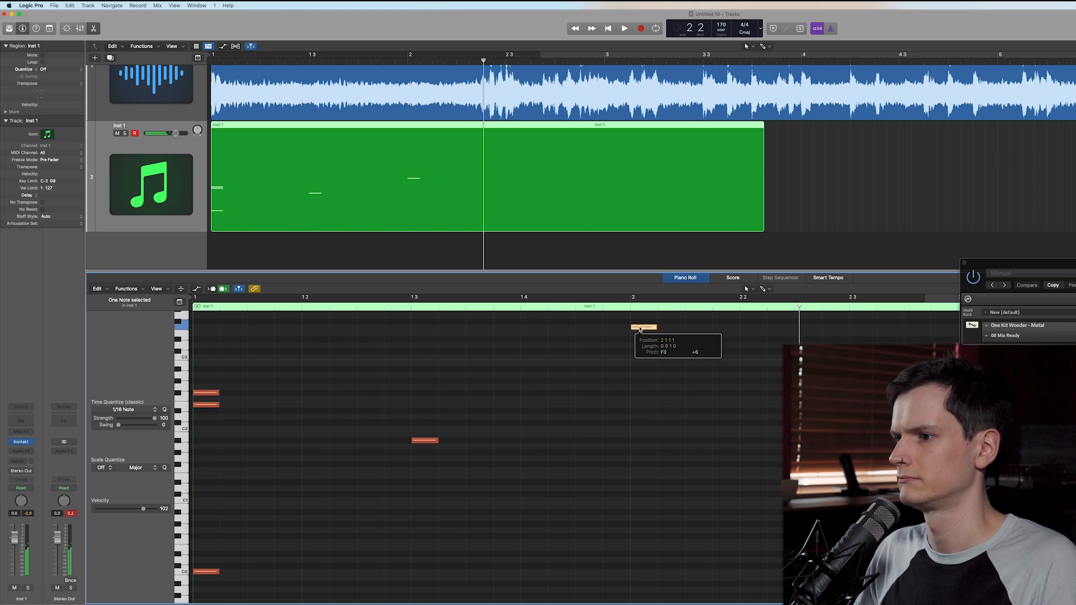
pyautogui.click(344, 448)
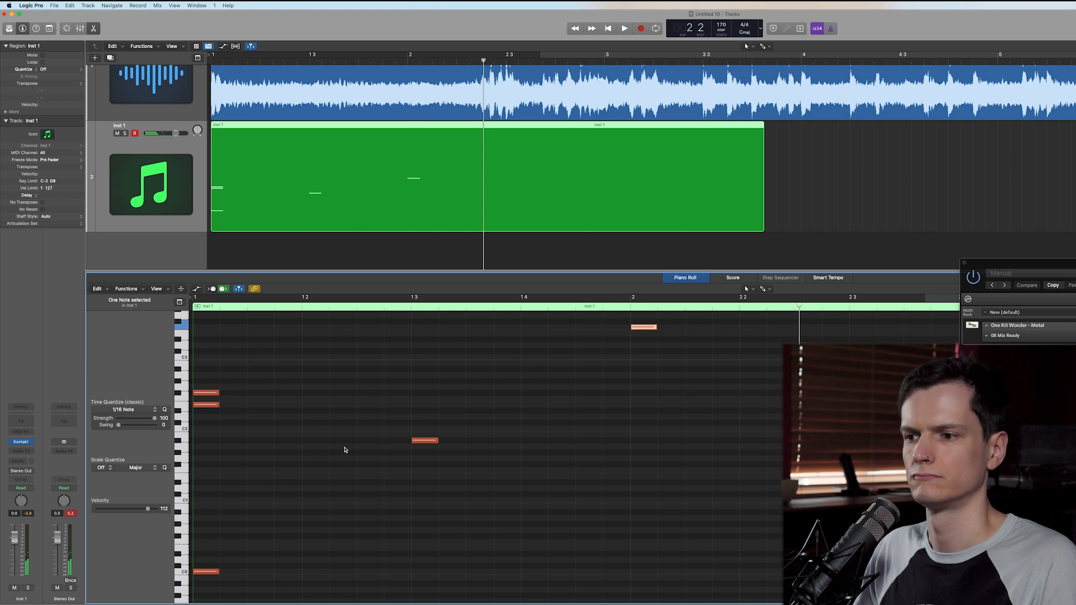
# Play the drum hits in bars 1 and 2 with the song repeatedly from bar 1 to compare them
pyautogui.press('Return')
pyautogui.press('space')
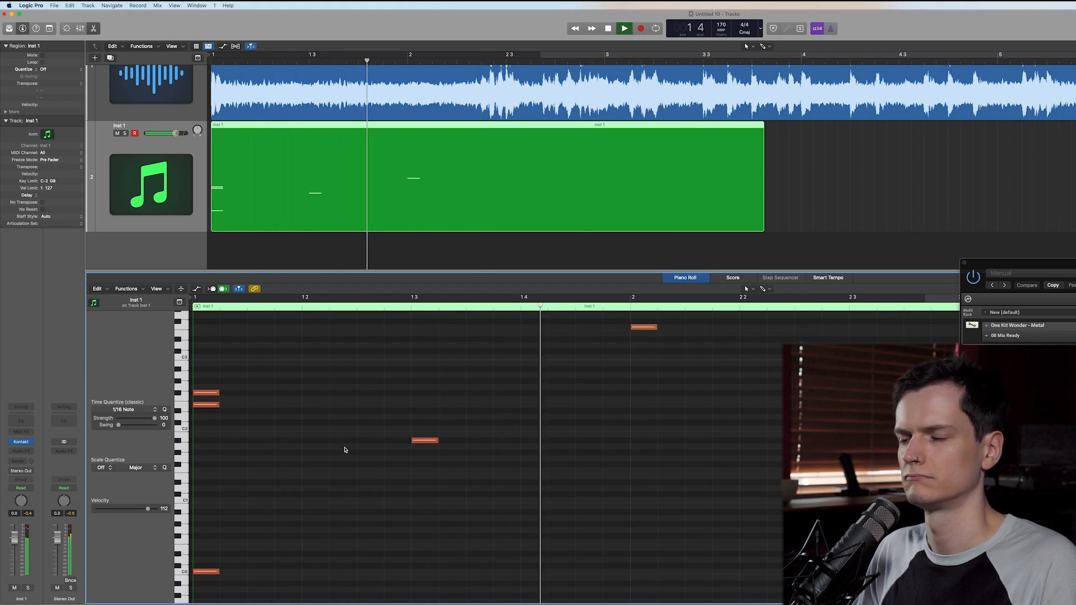
pyautogui.press('space')
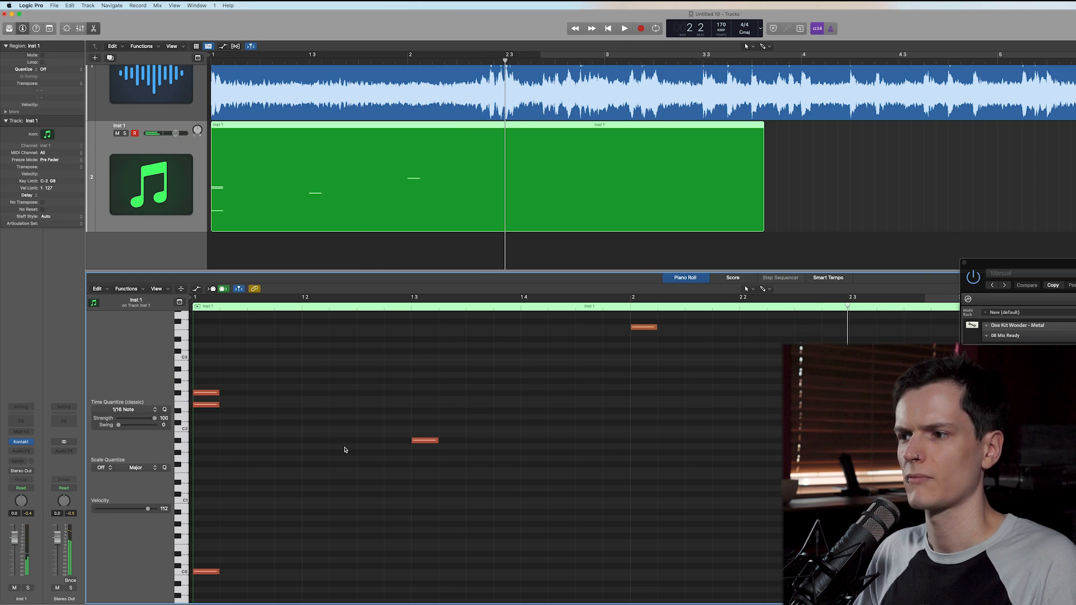
pyautogui.press('Return')
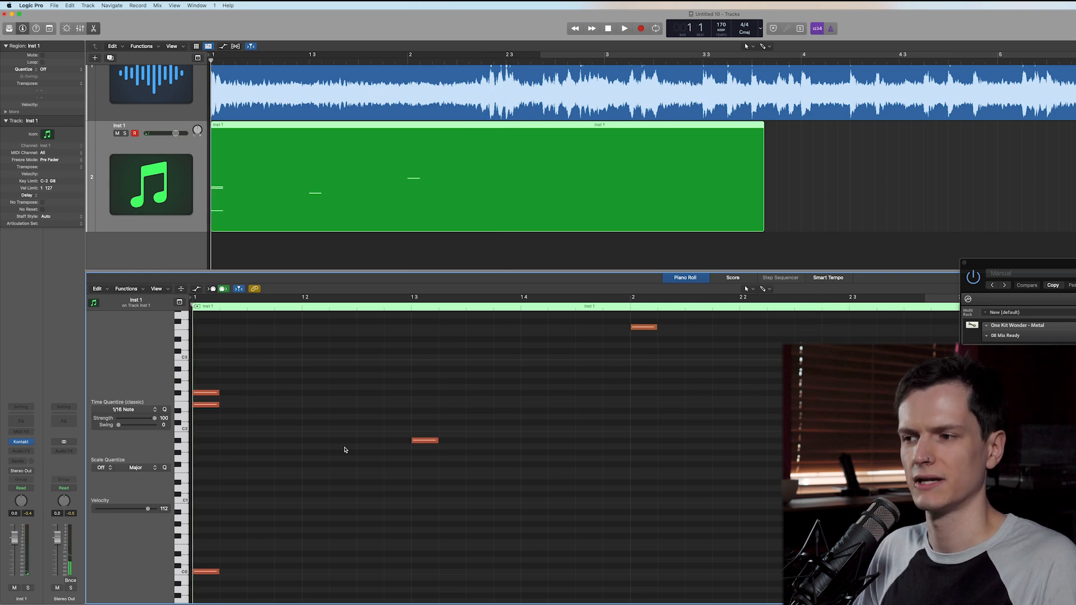
pyautogui.press('space')
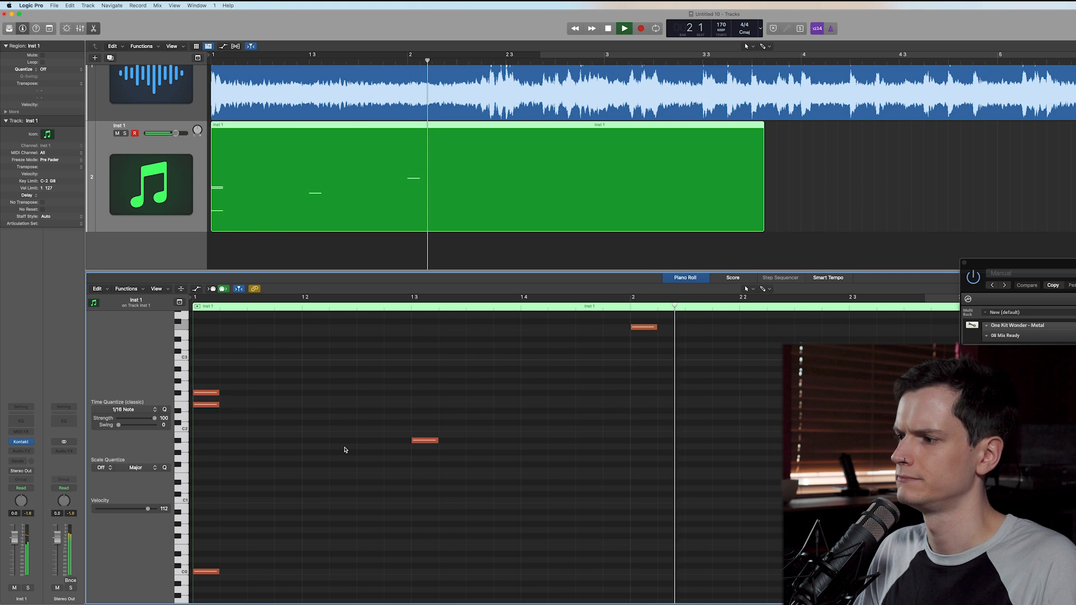
pyautogui.press('Return')
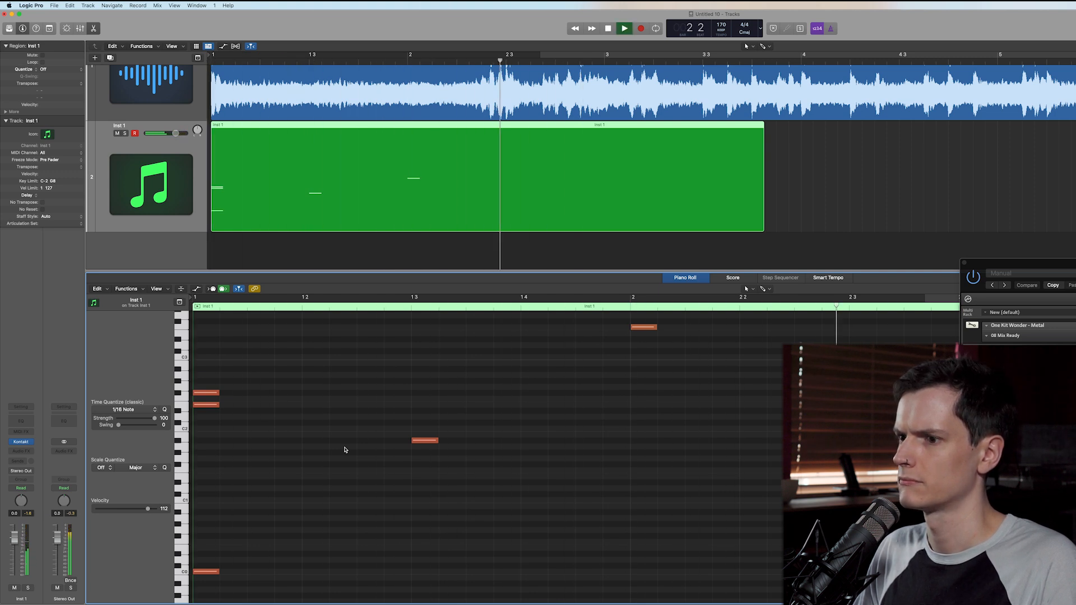
pyautogui.press('space')
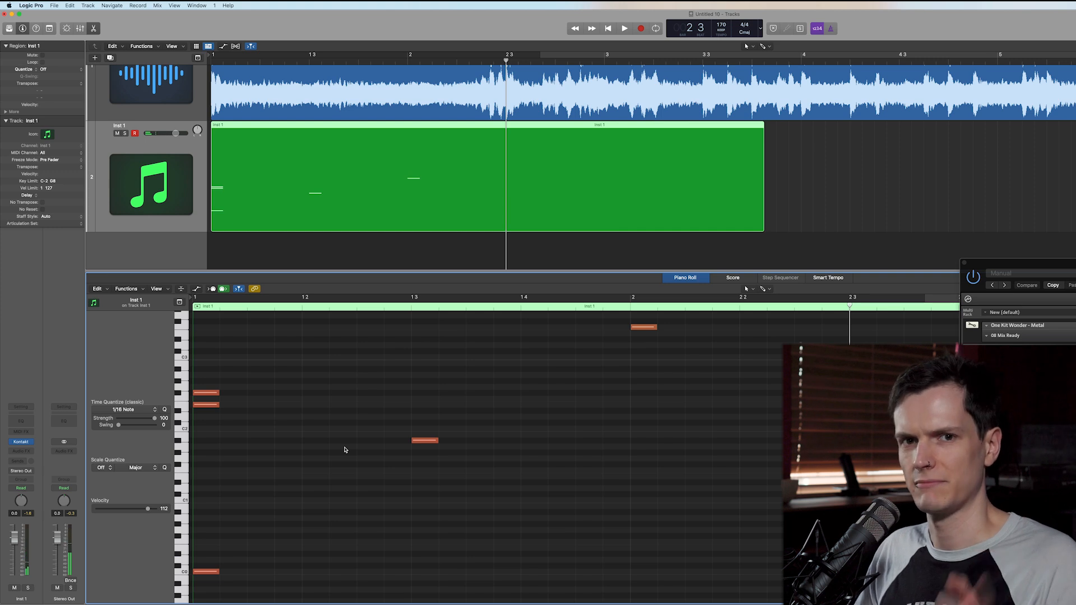
pyautogui.press('Return')
pyautogui.press('space')
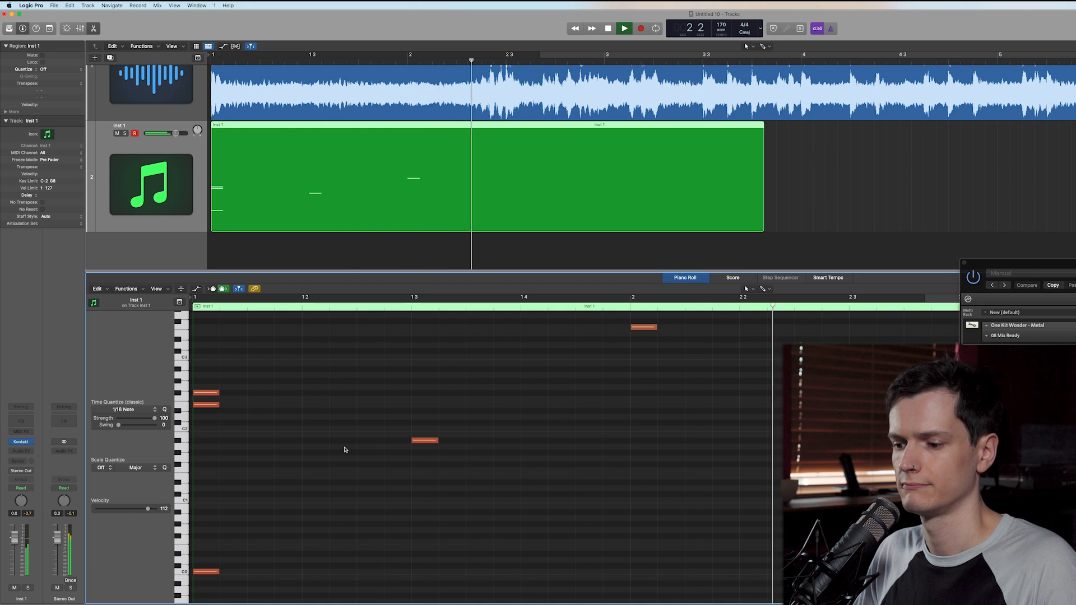
pyautogui.press('space')
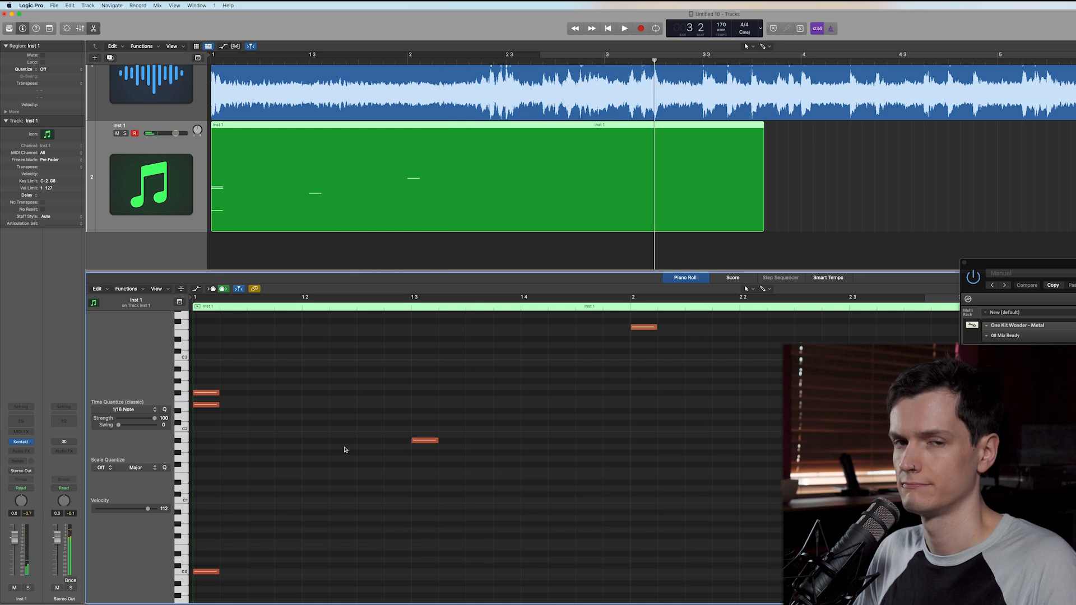
# Add an A#1 note at the start of bar 2 and play the hits with the song from bar 1
pyautogui.click(654, 443)
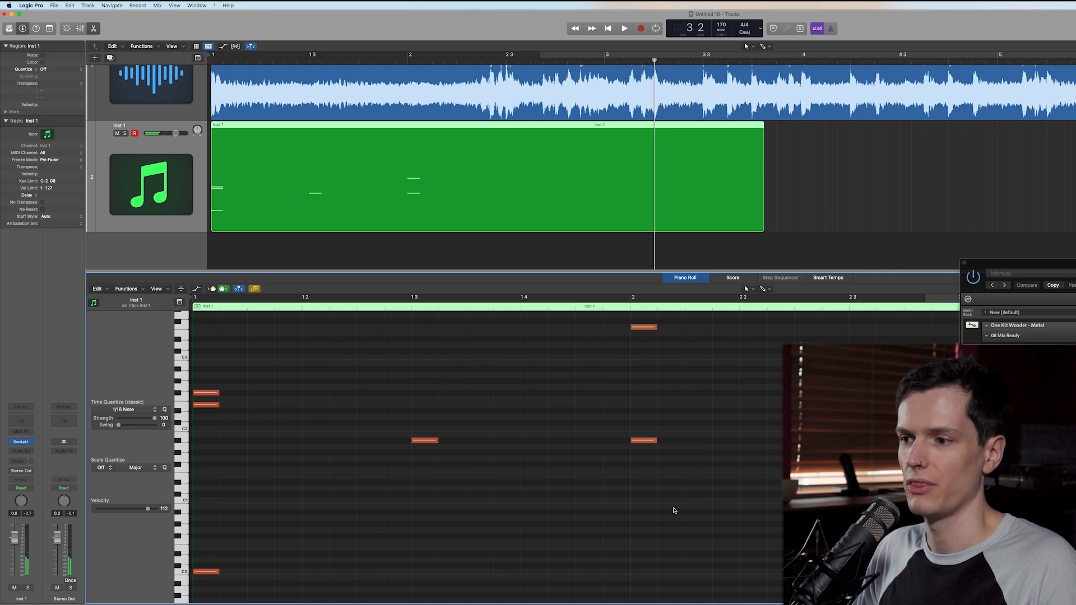
pyautogui.press('Return')
pyautogui.press('space')
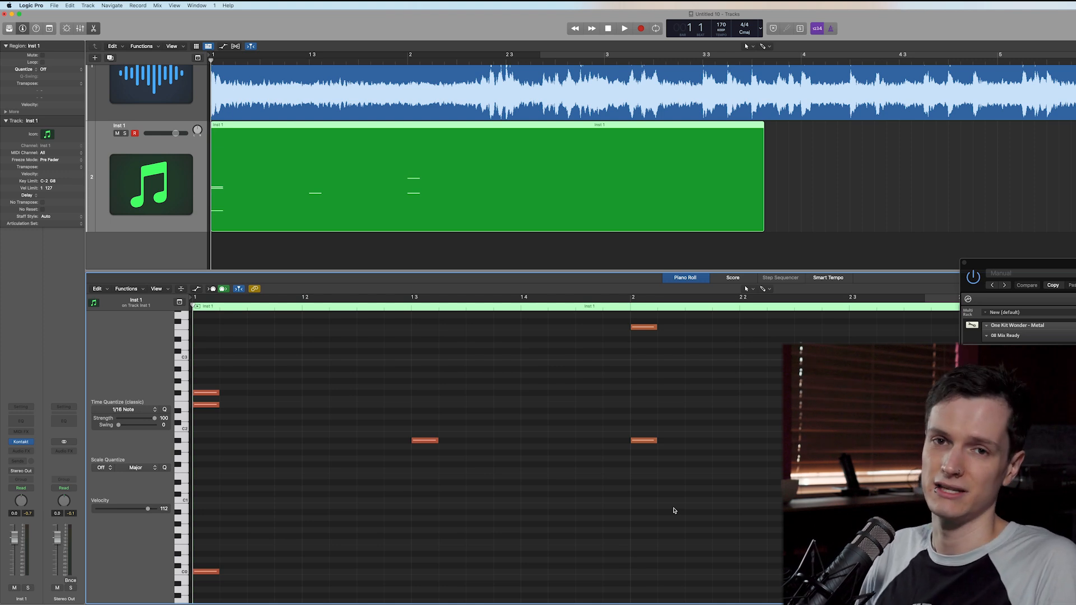
pyautogui.press('space')
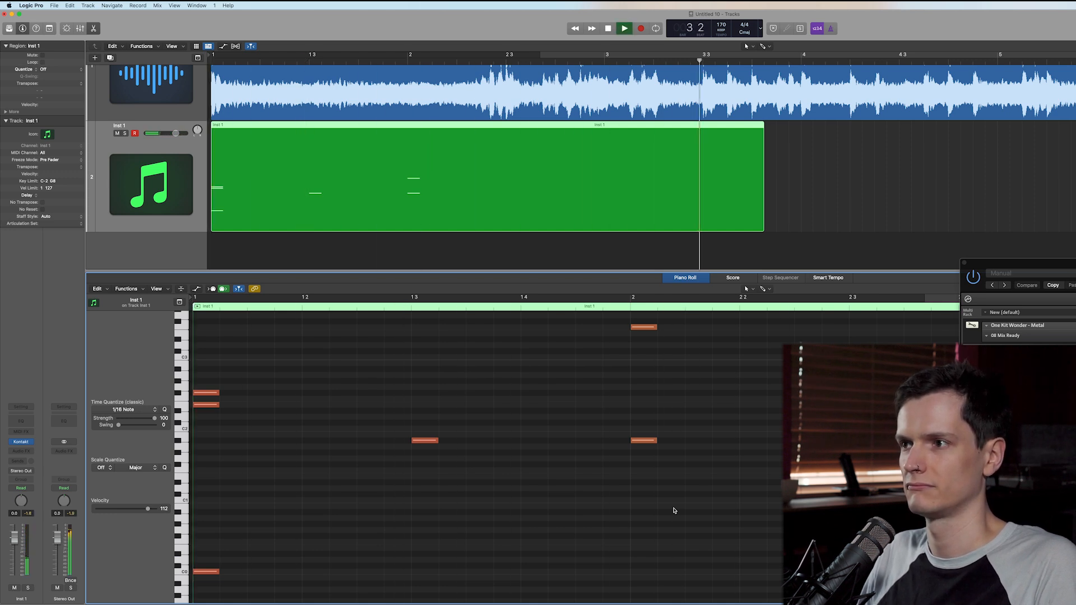
pyautogui.press('space')
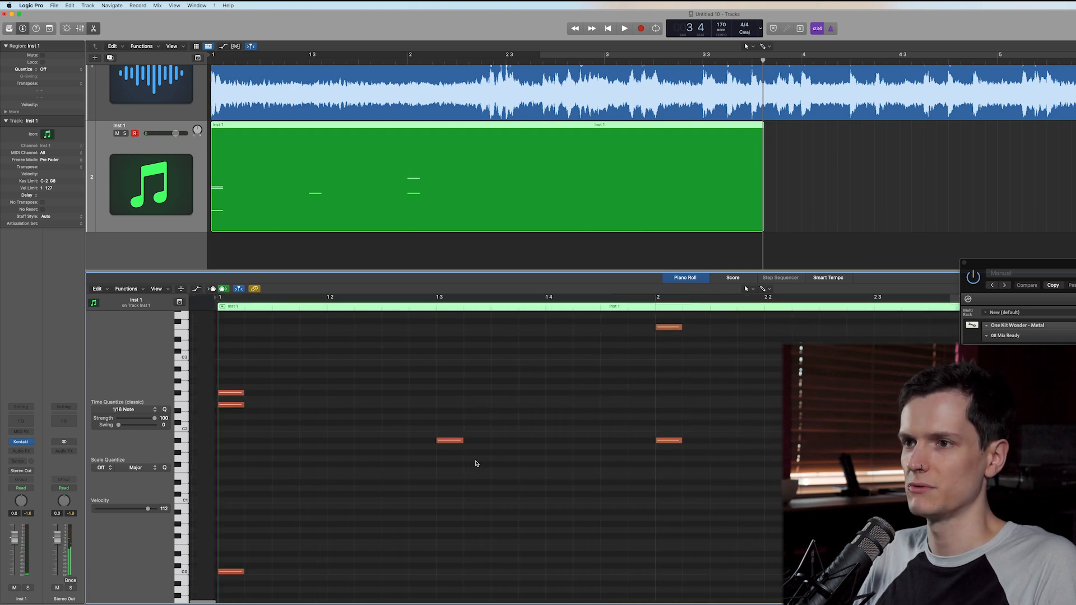
# Replay the opening two bars repeatedly against a wider stretch of the song's waveform
pyautogui.scroll(3, 449, 144)
pyautogui.scroll(-3, 490, 234)
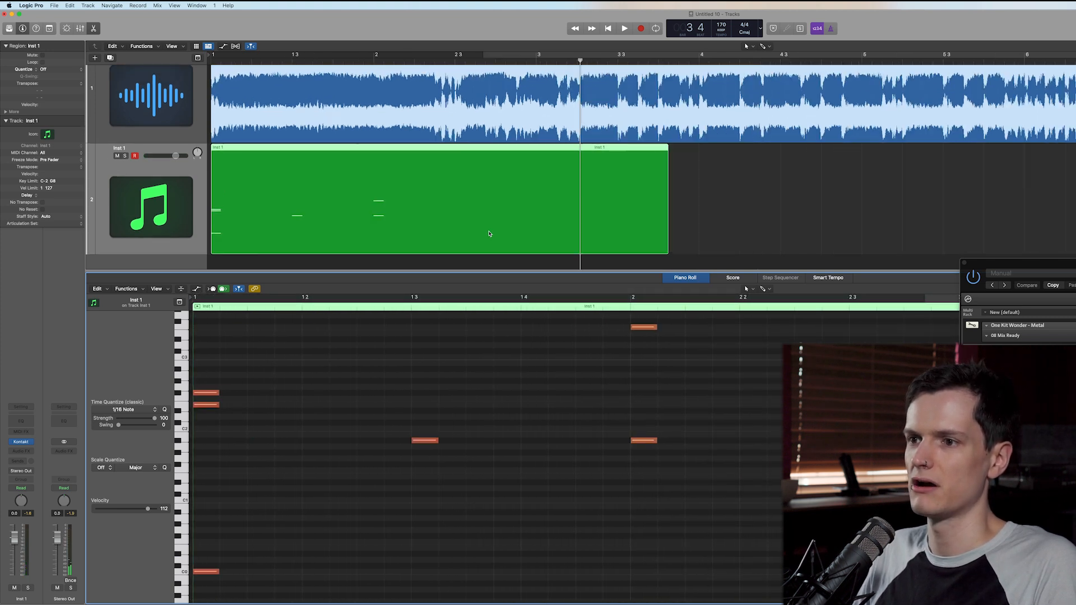
pyautogui.scroll(-2, 490, 233)
pyautogui.scroll(3, 467, 237)
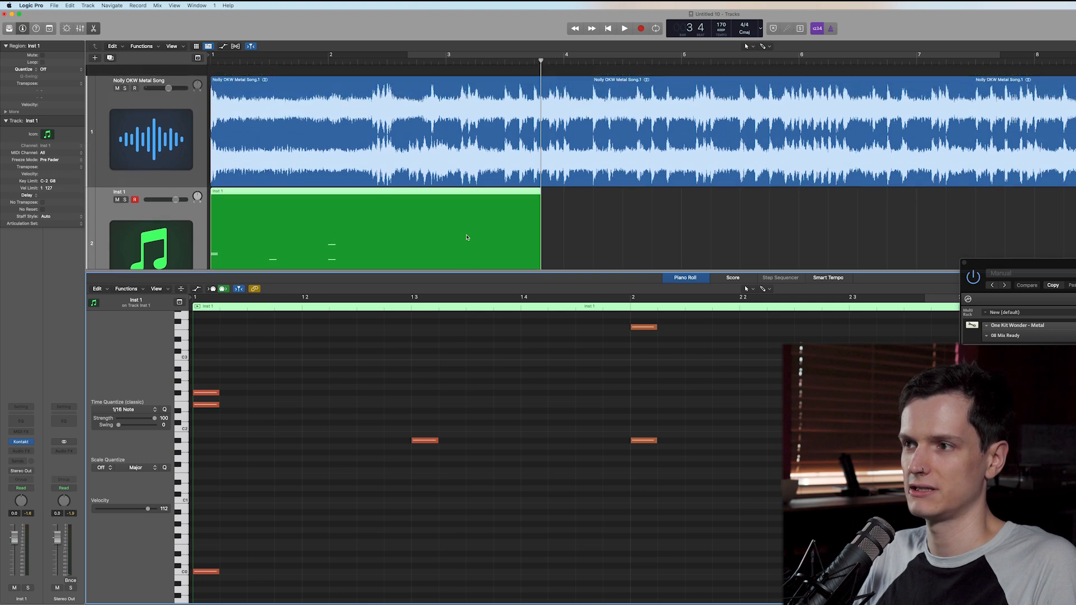
pyautogui.press('space')
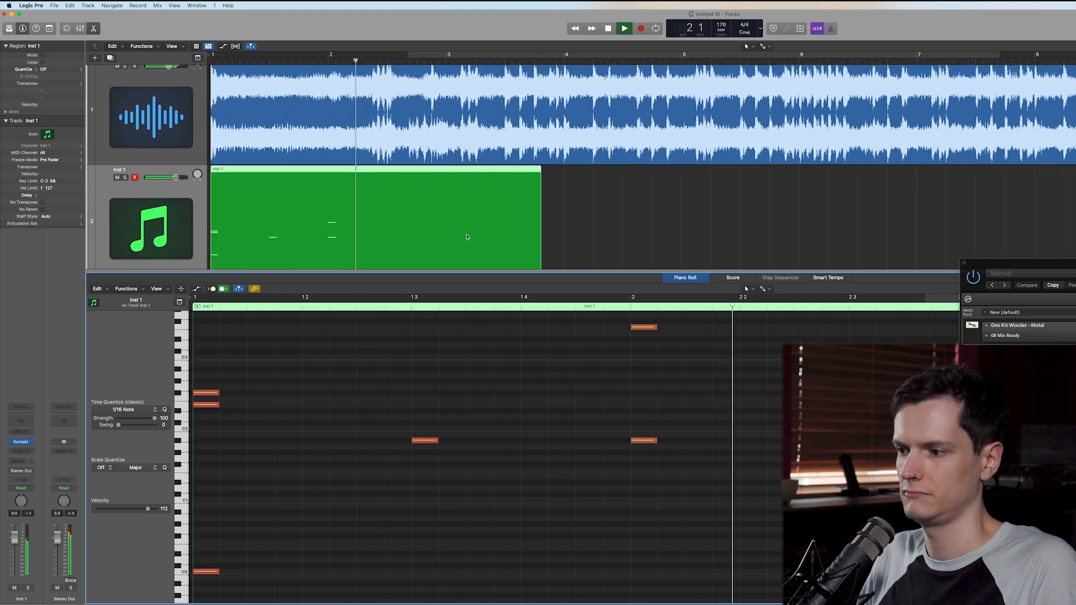
pyautogui.press('space')
pyautogui.press('space')
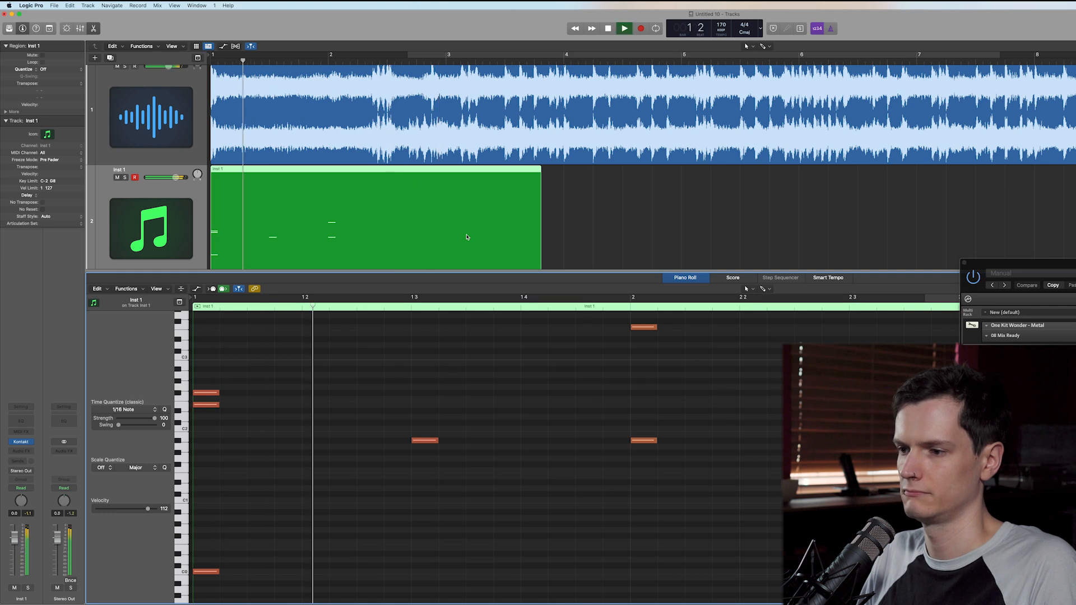
pyautogui.press('space')
# Deselect the Inst 1 region, play through bar 2 again, and return the playhead to bar 1
pyautogui.click(564, 193)
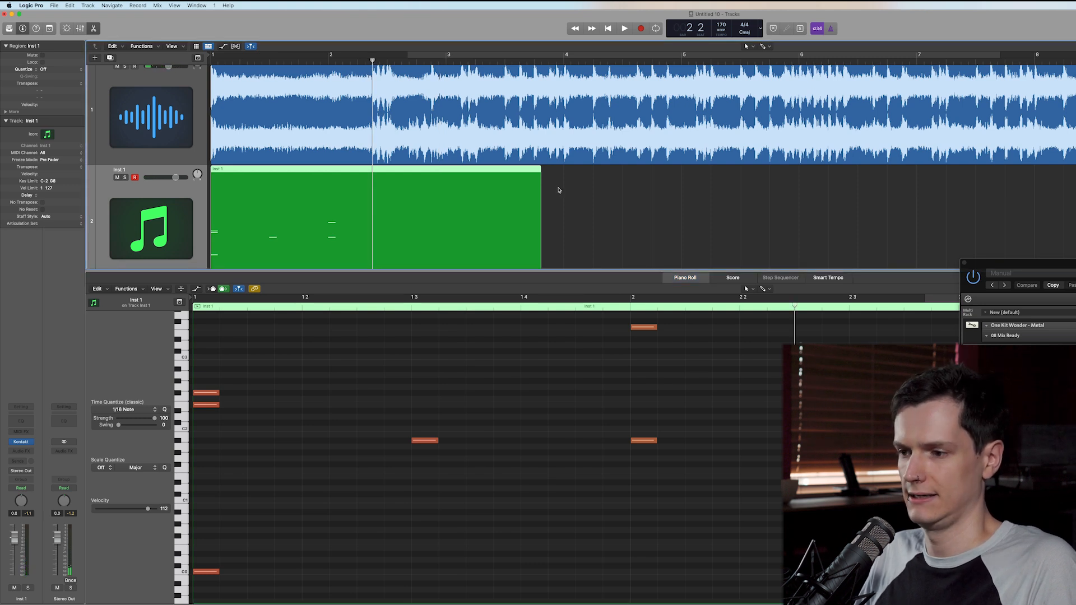
pyautogui.click(558, 190)
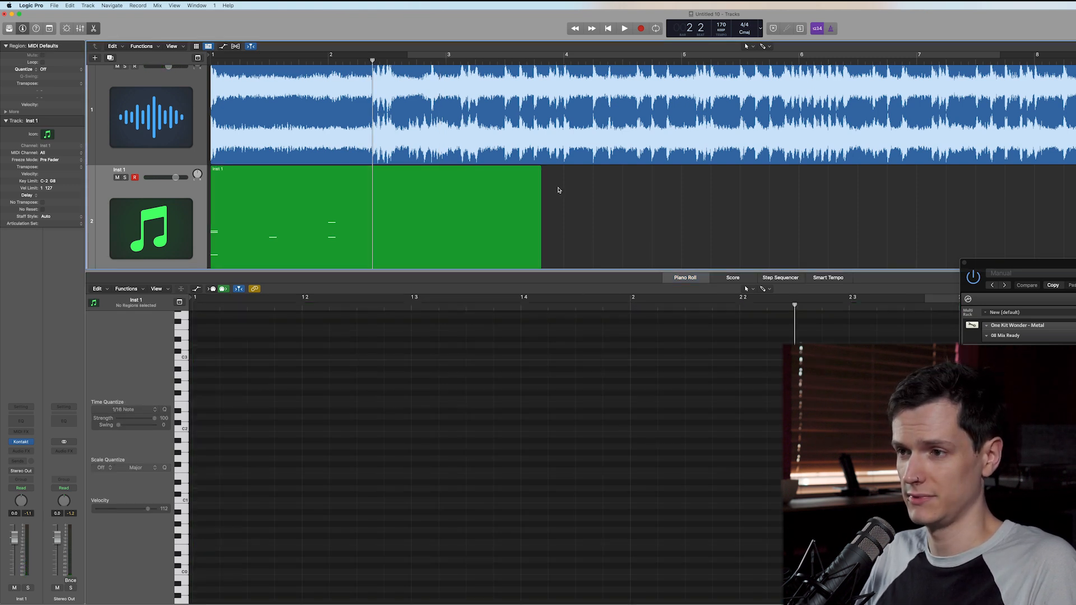
pyautogui.press('space')
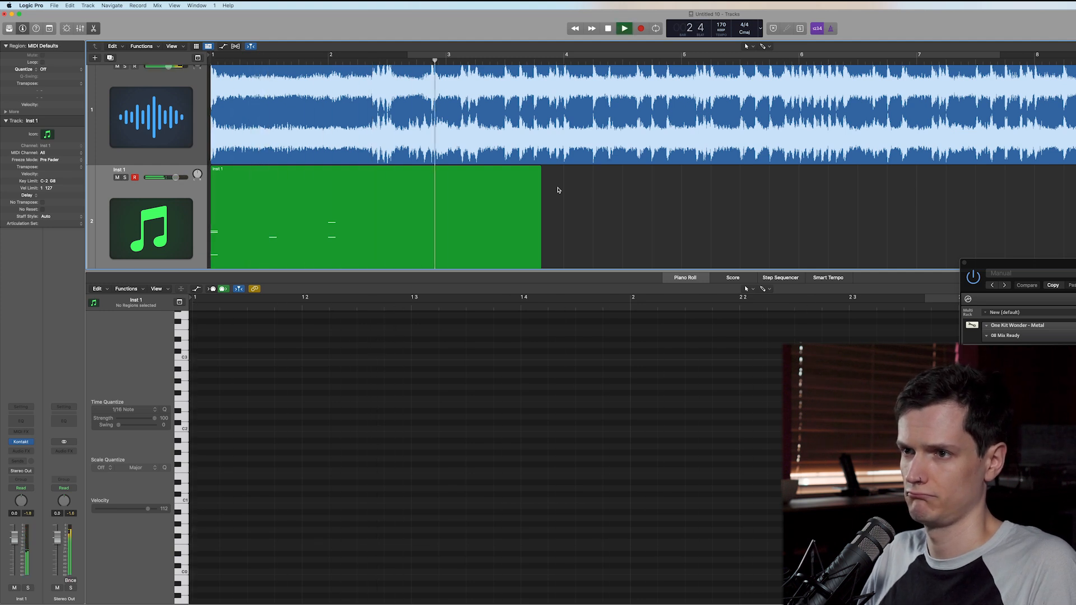
pyautogui.press('space')
pyautogui.press('Return')
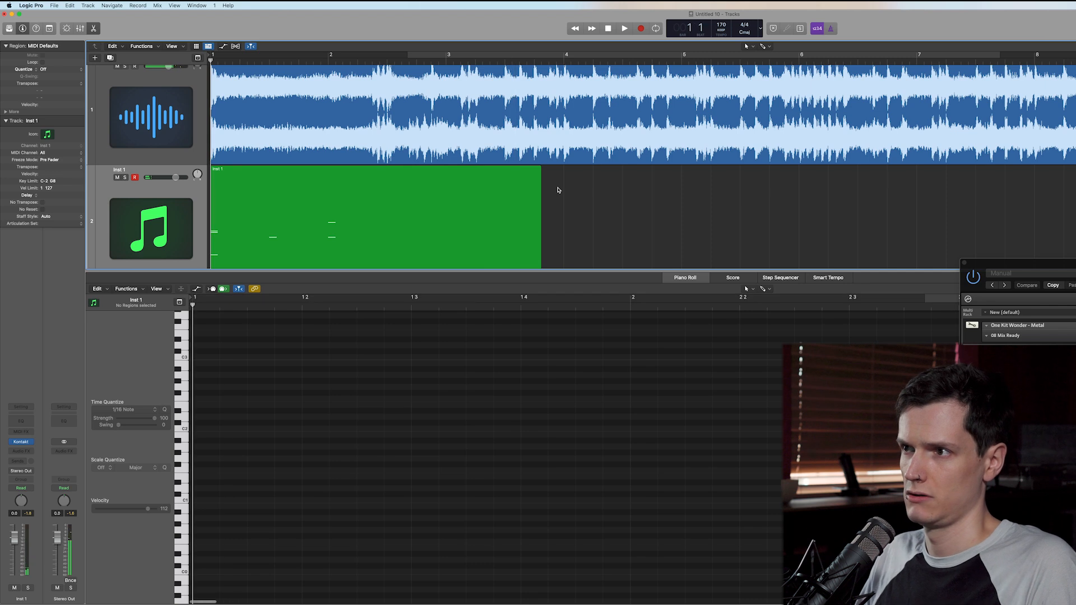
pyautogui.press('super+Right')
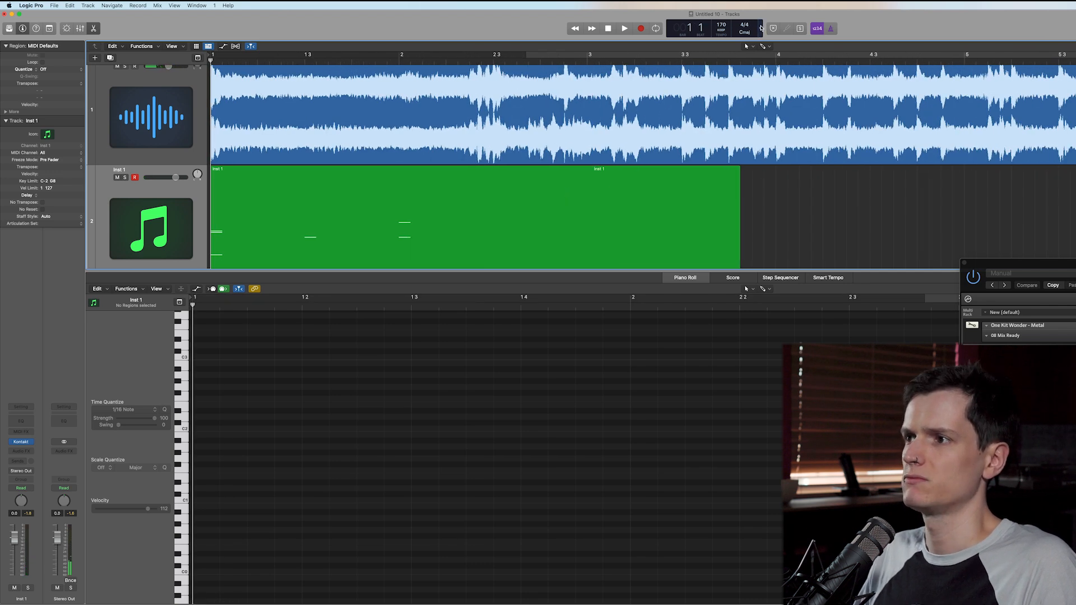
pyautogui.click(761, 28)
pyautogui.click(770, 68)
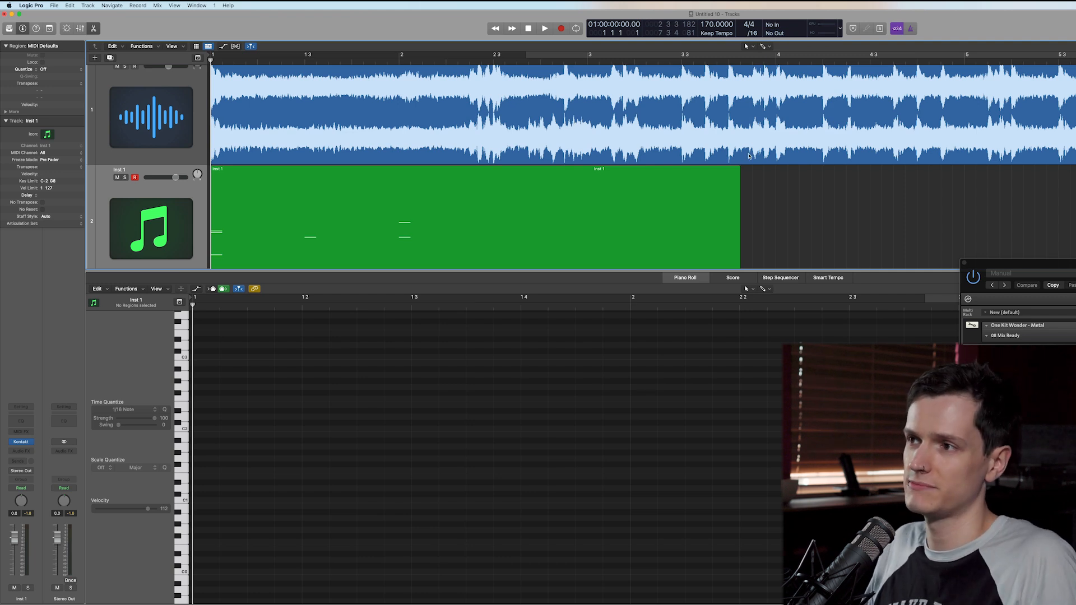
pyautogui.click(839, 28)
pyautogui.click(840, 29)
pyautogui.click(839, 28)
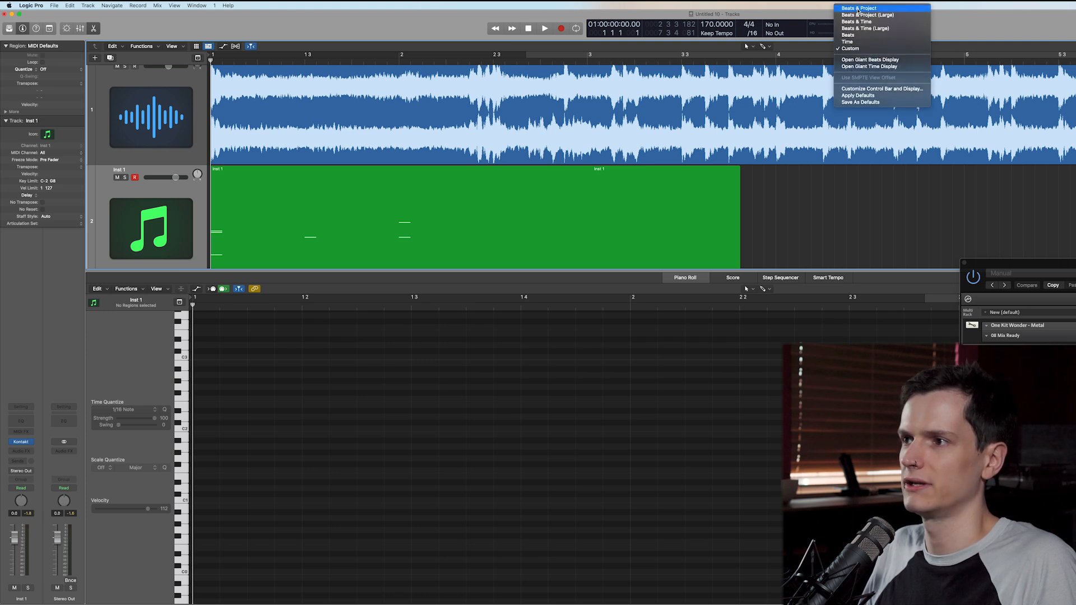
pyautogui.click(858, 9)
# Switch the control bar display to Custom and view the grid division choices, keeping /16
pyautogui.click(761, 29)
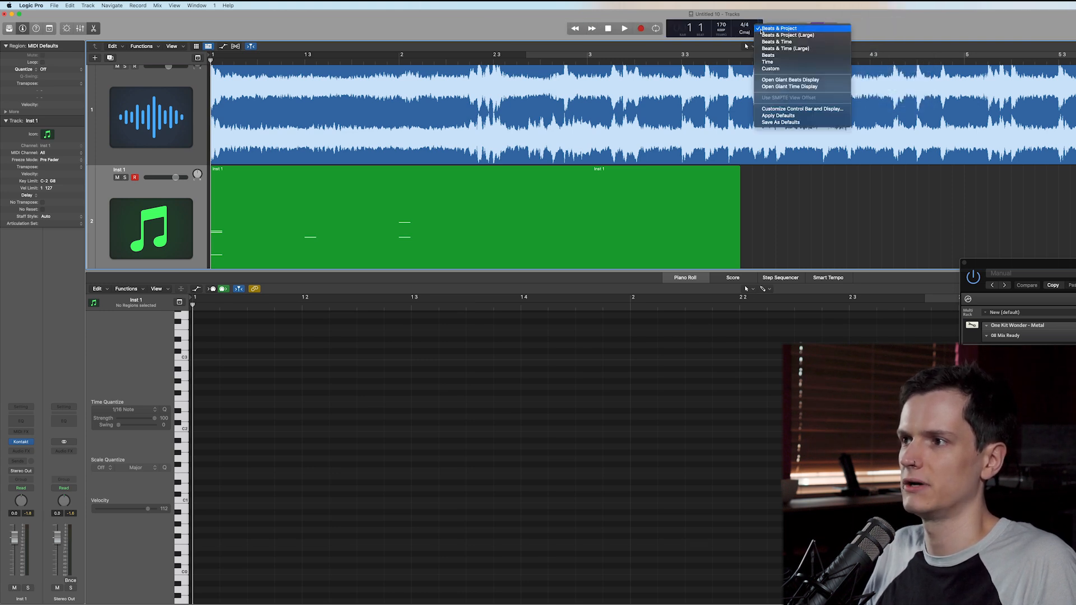
pyautogui.click(782, 68)
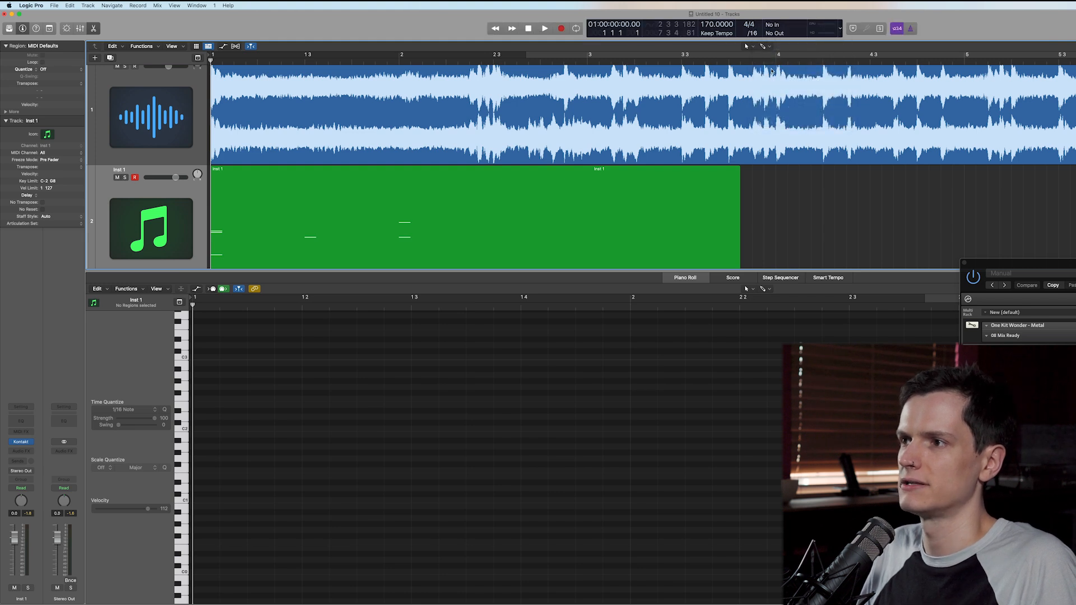
pyautogui.click(755, 33)
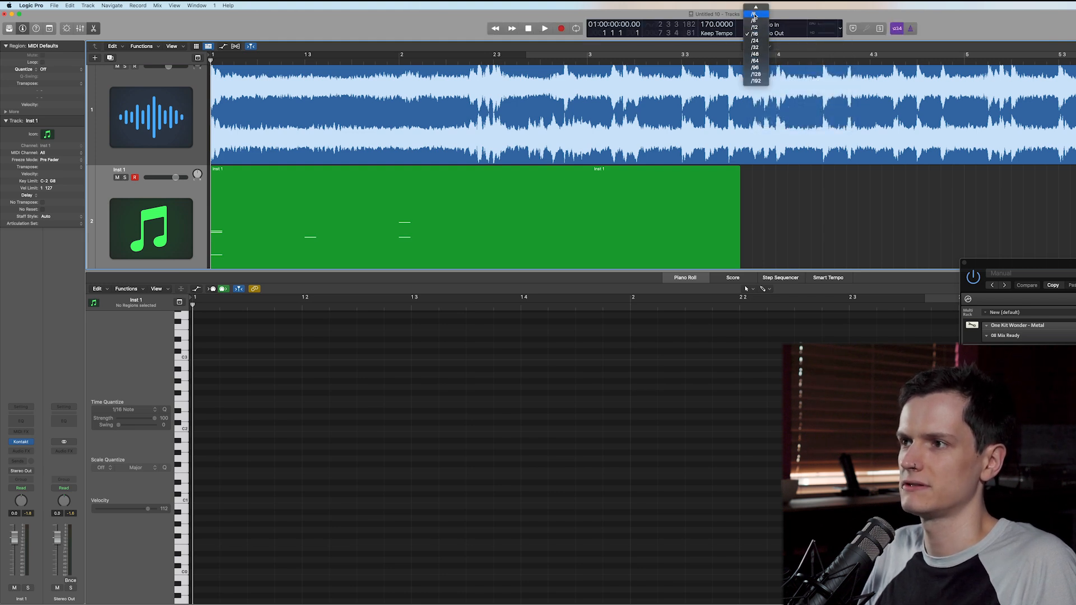
pyautogui.click(637, 369)
pyautogui.hscroll(-1, 617, 366)
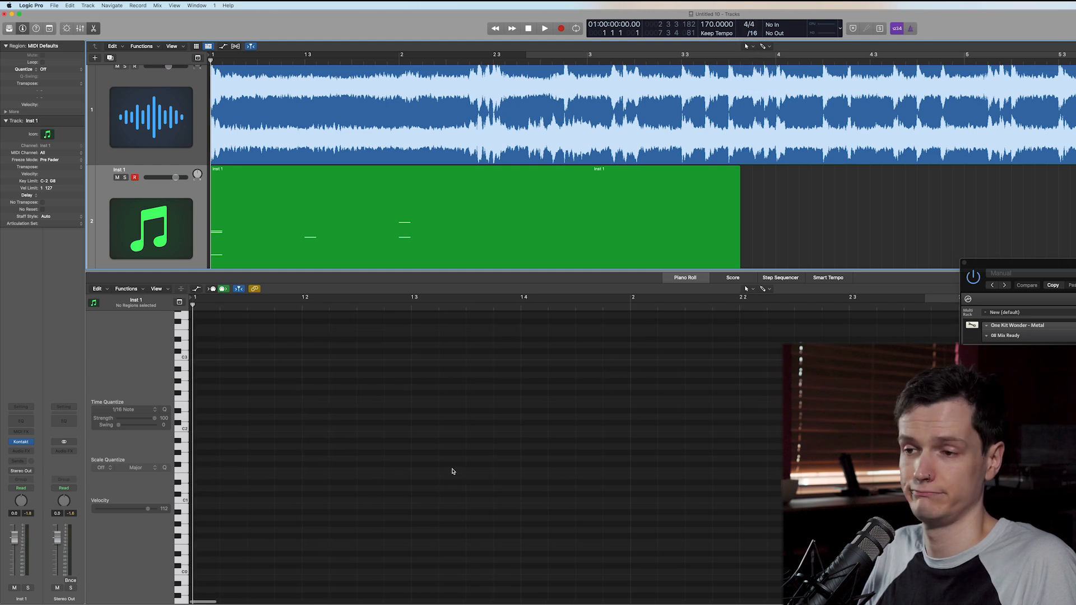
# Reselect the Inst 1 region and play from bar 1 twice to locate the next drum hit in bar 2
pyautogui.press('space')
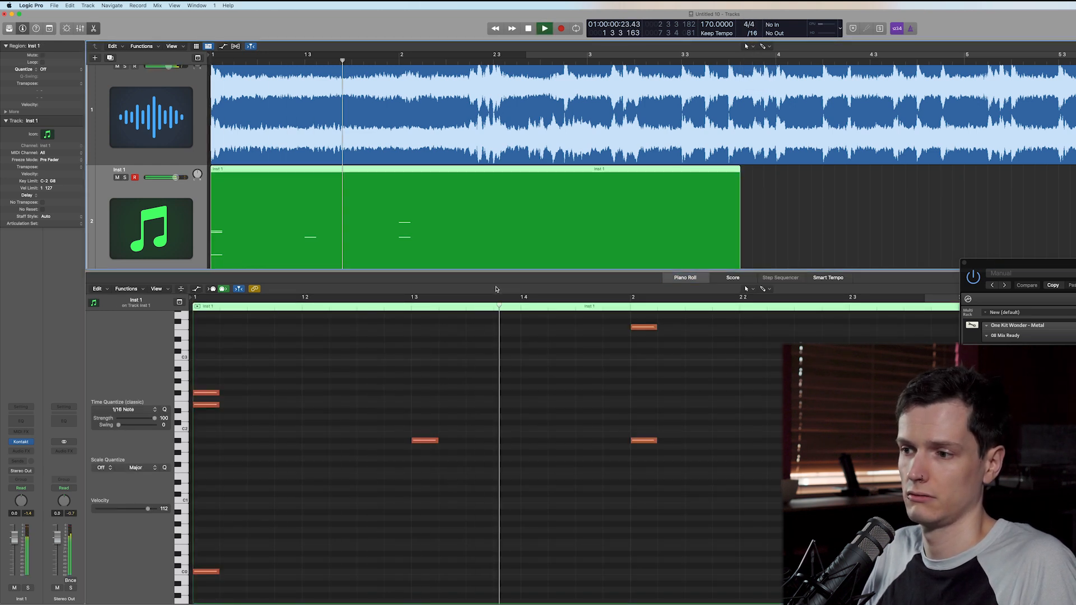
pyautogui.press('space')
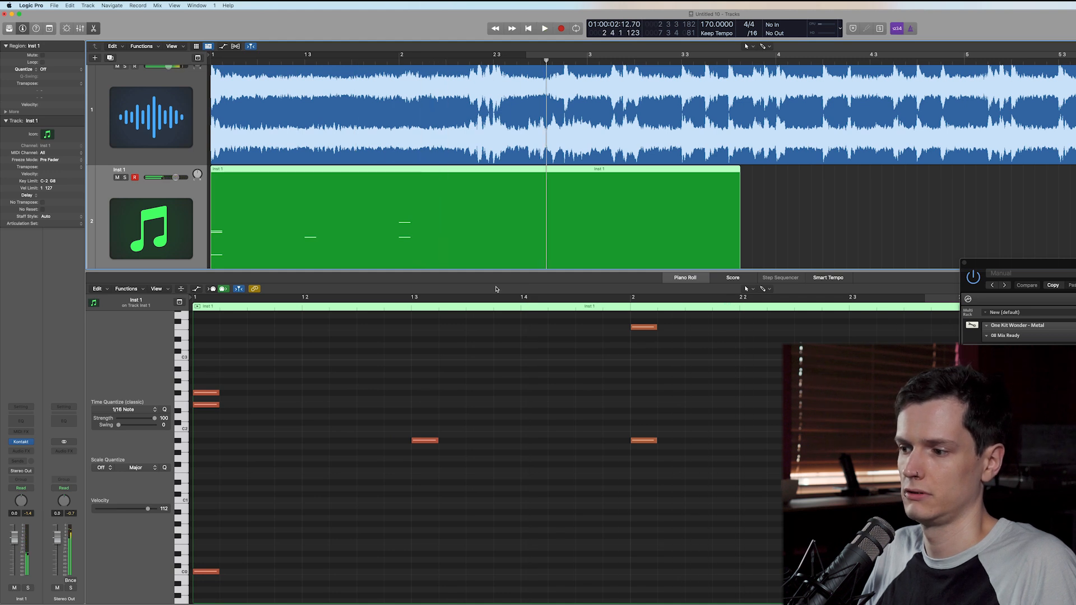
pyautogui.press('Return')
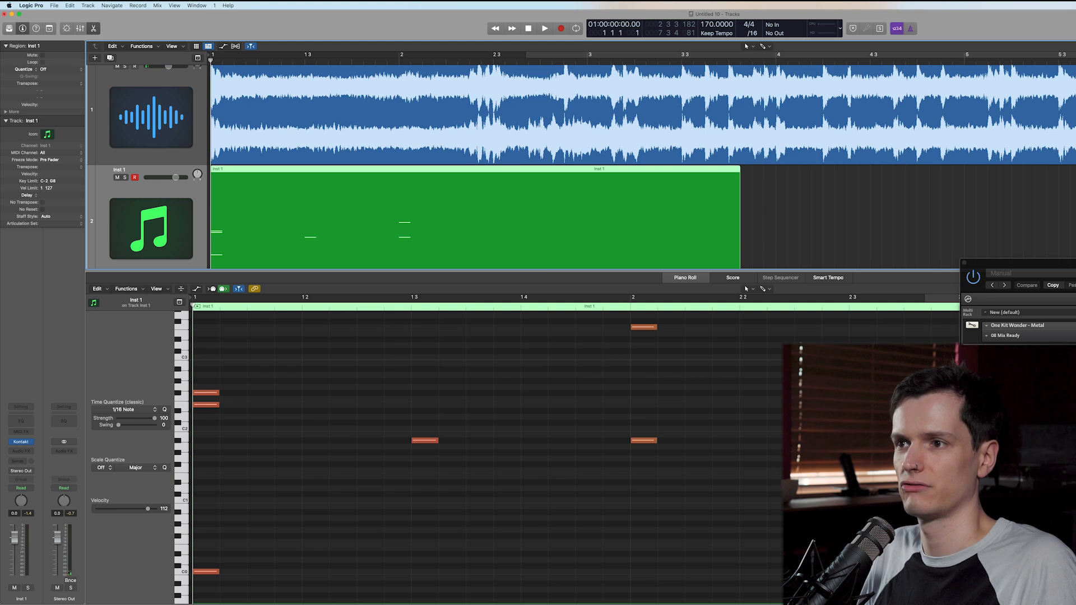
pyautogui.press('space')
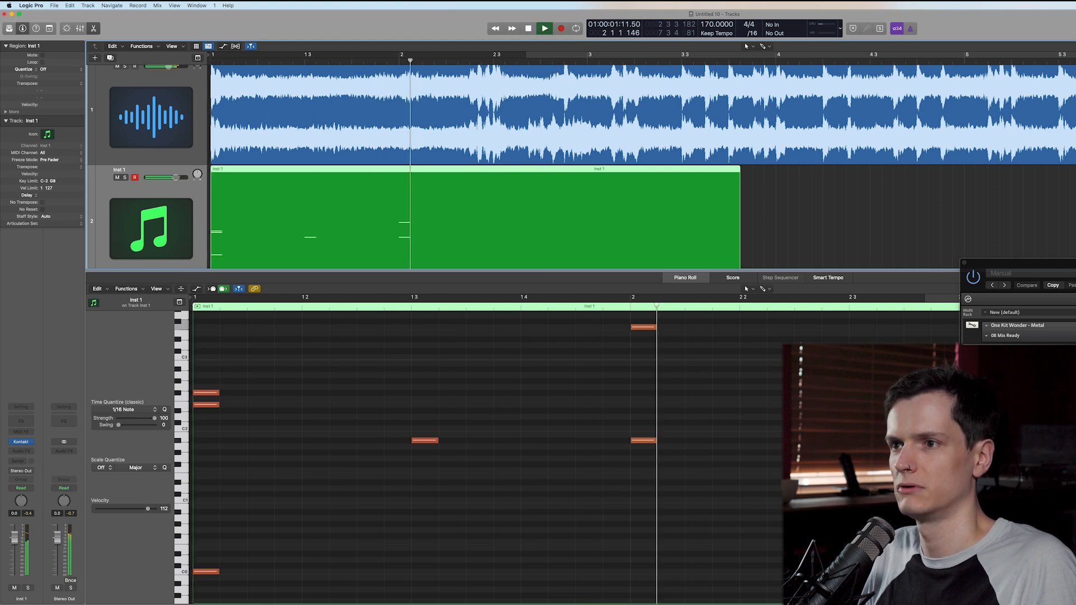
pyautogui.press('space')
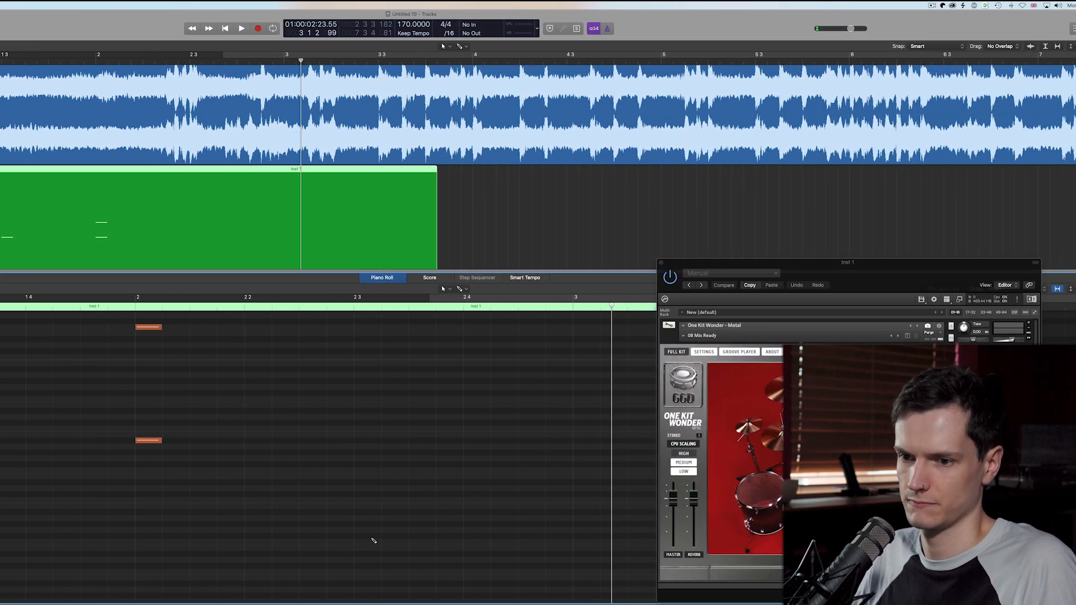
# Add a D1 note on beat 3 of bar 2 and transpose it down an octave
pyautogui.click(375, 490)
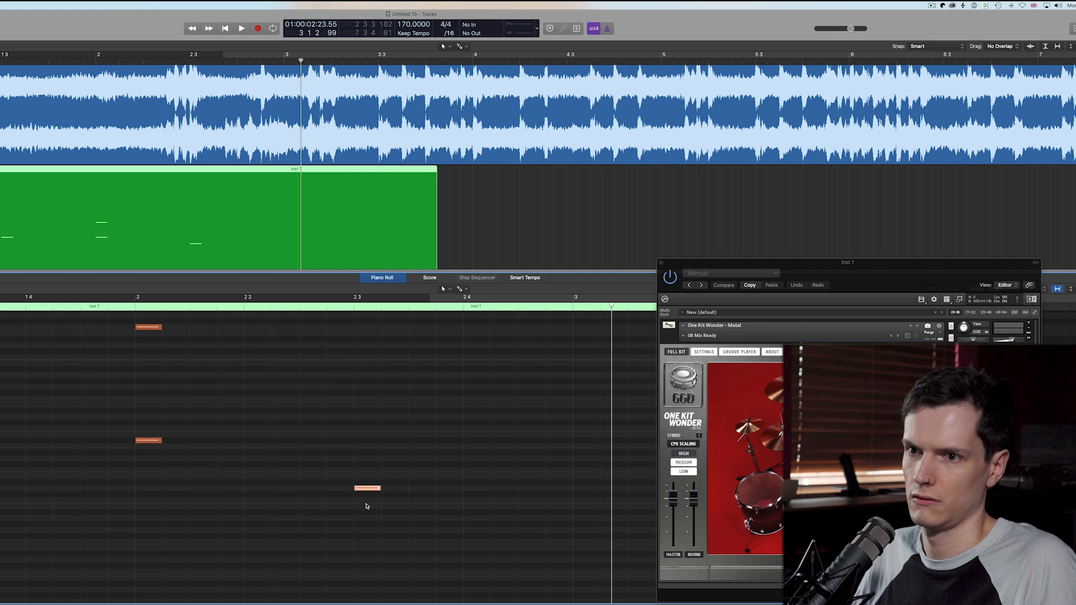
pyautogui.hotkey('alt', 'shift', 'Down')
pyautogui.hscroll(-6, 373, 491)
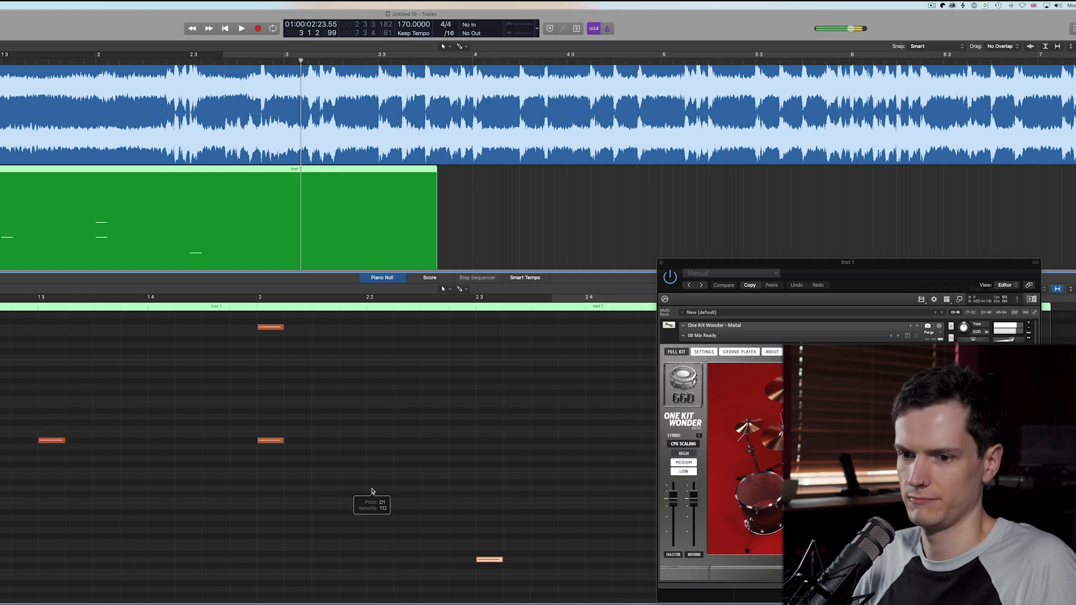
# Place a copy of the beat 3 note in bar 2 slightly after the original and play from bar 1
pyautogui.scroll(-1, 410, 500)
pyautogui.moveTo(558, 539); pyautogui.dragTo(565, 538)
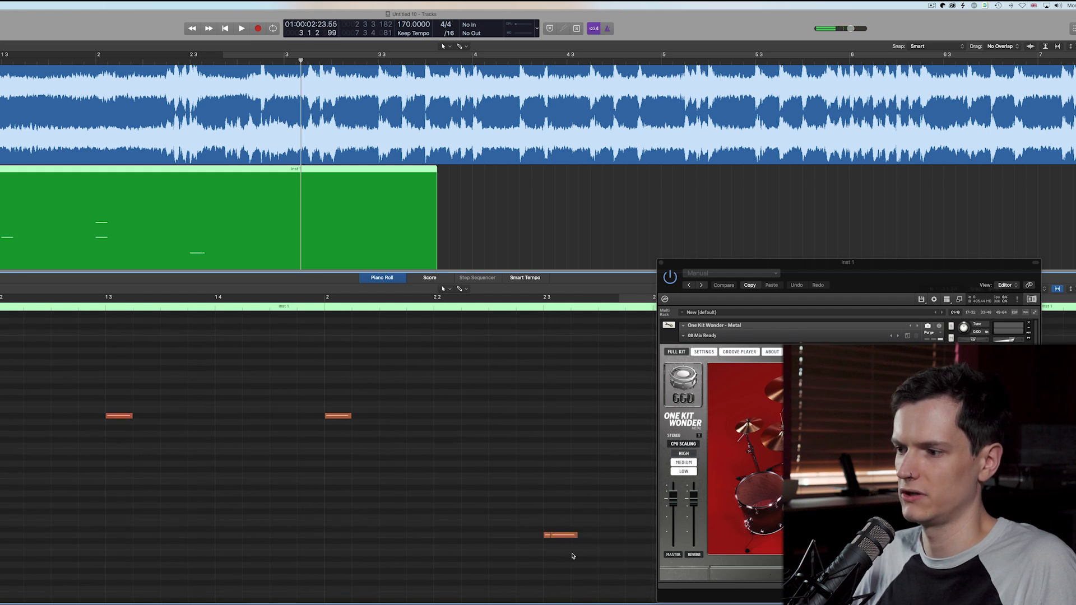
pyautogui.press('Return')
pyautogui.press('space')
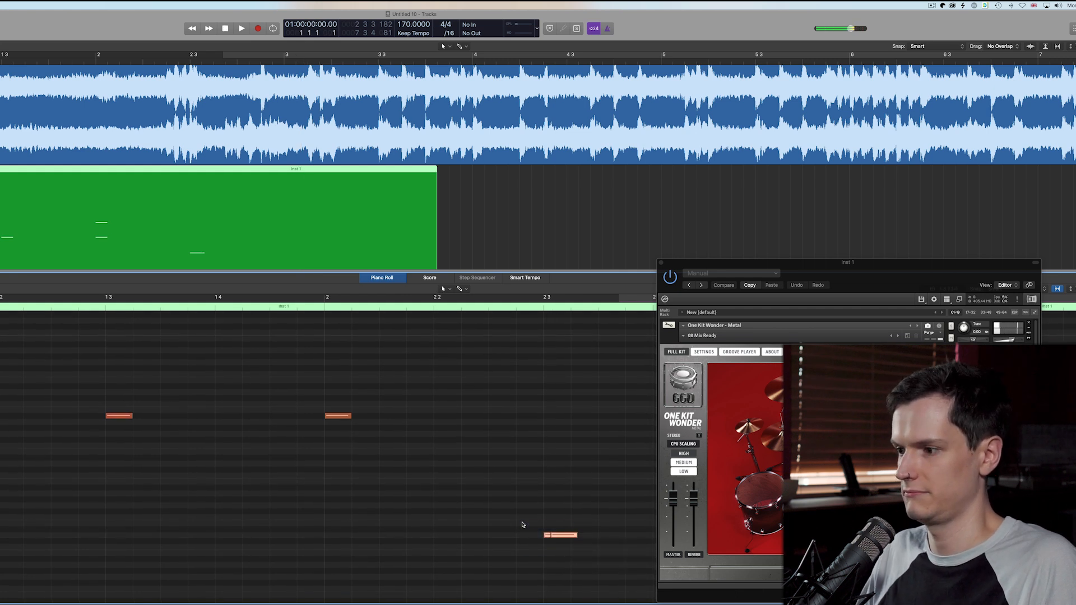
pyautogui.press('space')
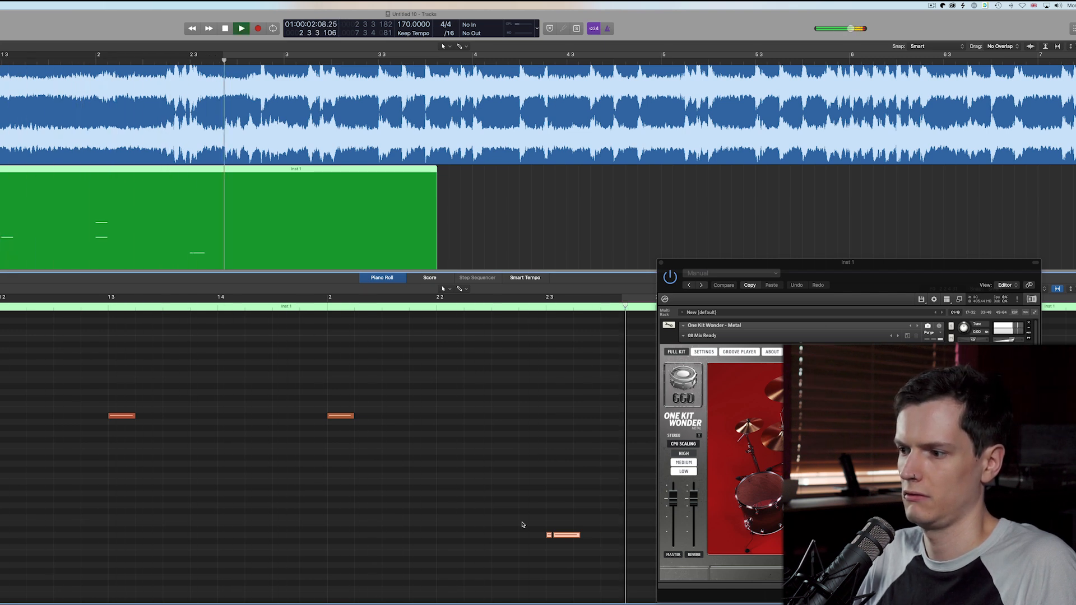
# Move the second of the two close notes at beat 3 of bar 2 slightly later and replay the opening
pyautogui.press('space')
pyautogui.moveTo(564, 536); pyautogui.dragTo(573, 539)
pyautogui.press('space')
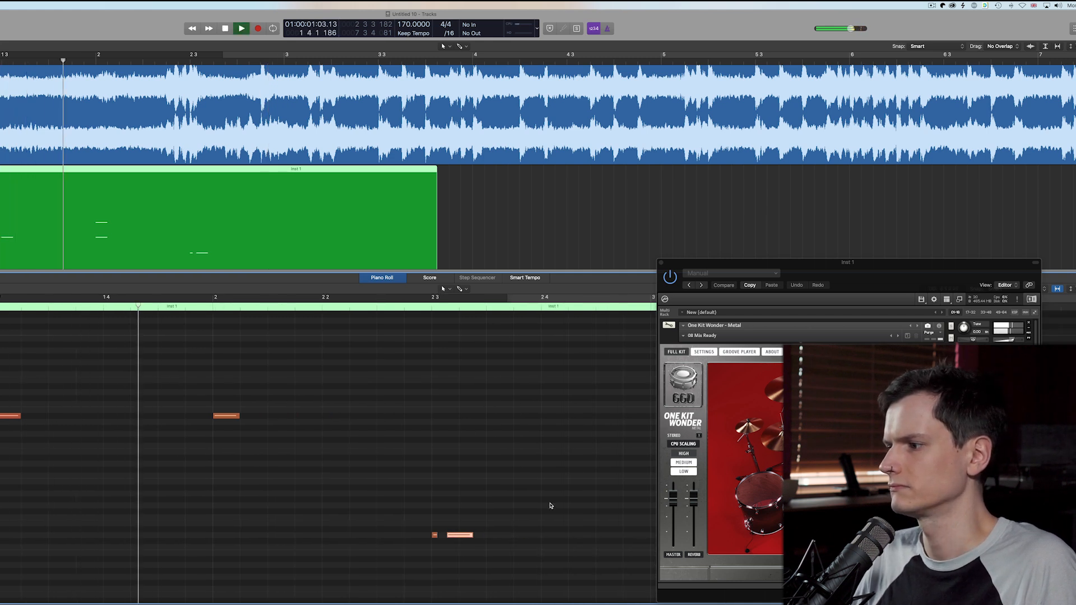
pyautogui.press('space')
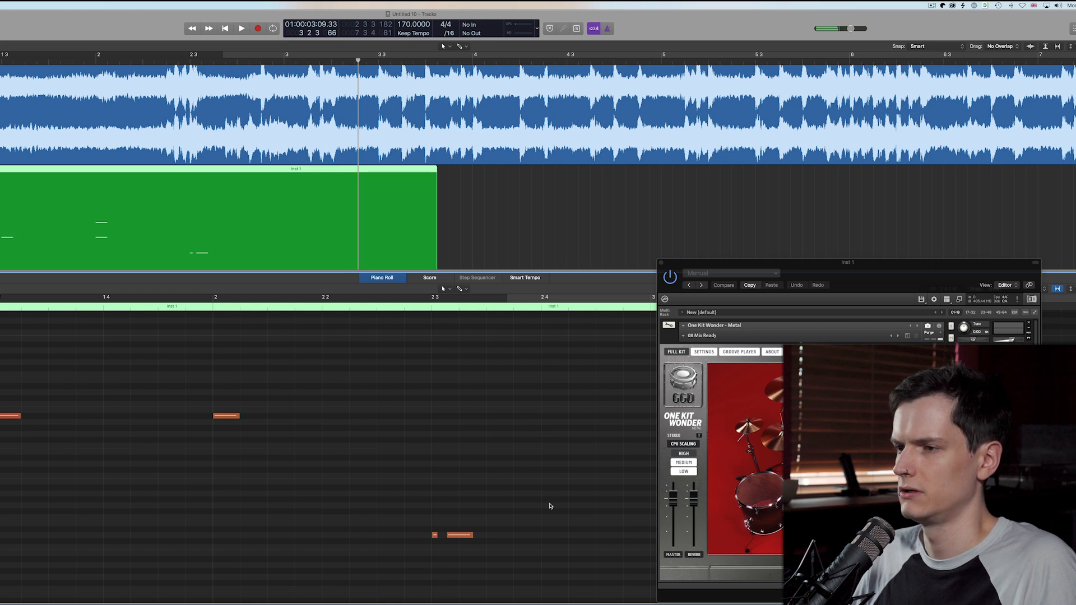
# Play from just after beat 2 of bar 2 to compare the paired notes with the song
pyautogui.click(160, 59)
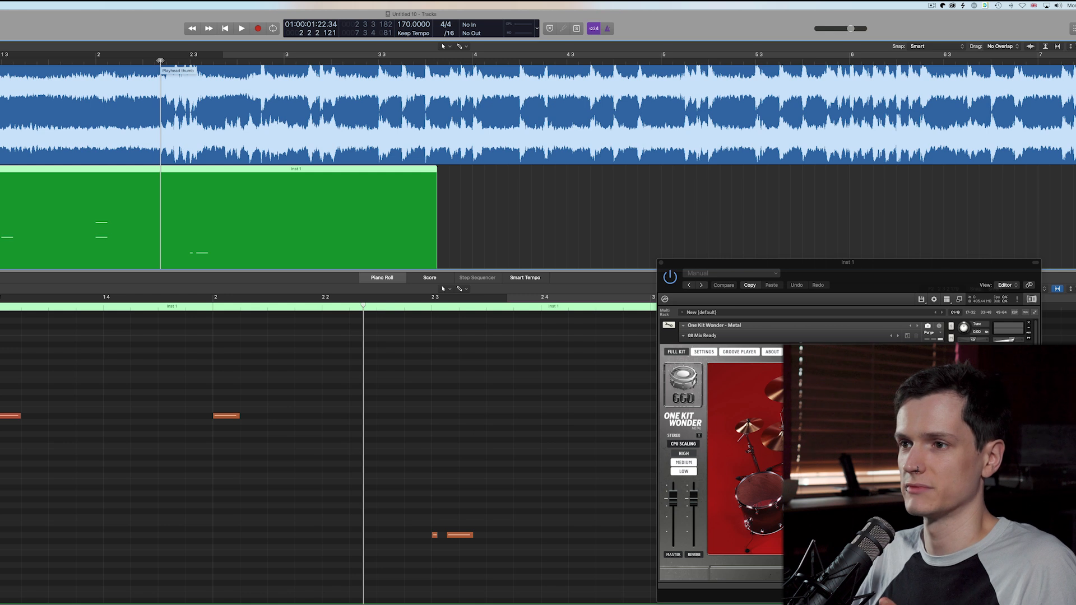
pyautogui.press('space')
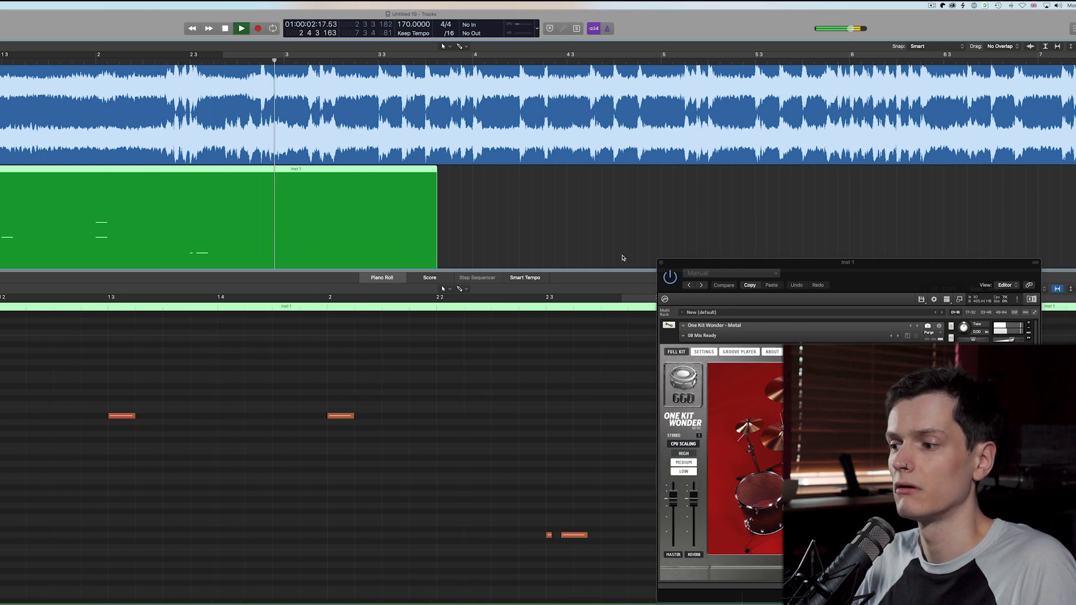
pyautogui.press('space')
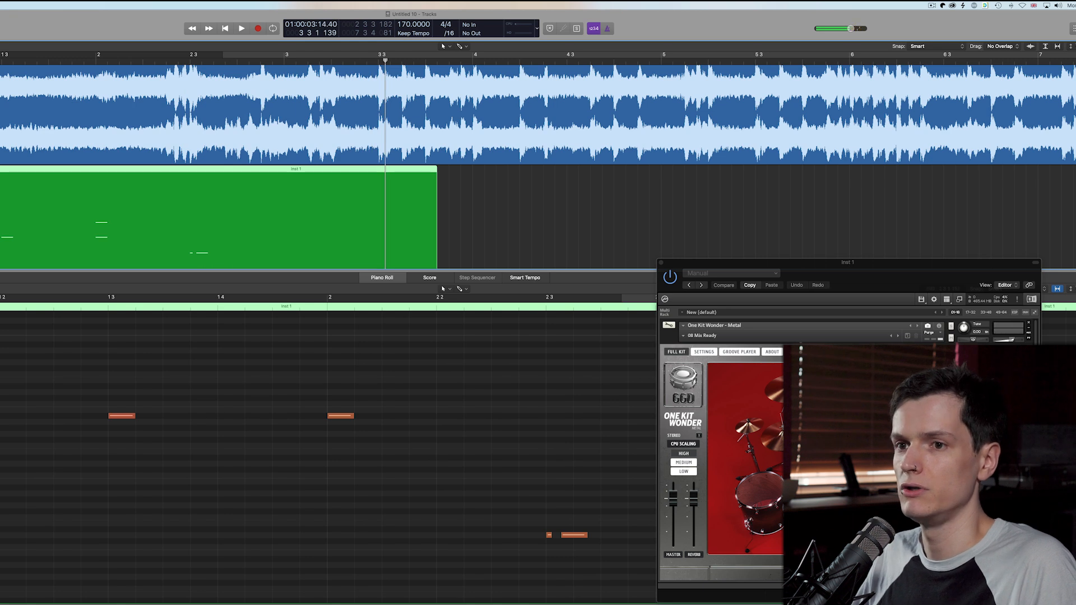
# Mute the Inst 1 region and play the song alone from about the start of bar 2
pyautogui.press('m')
pyautogui.click(92, 63)
pyautogui.press('space')
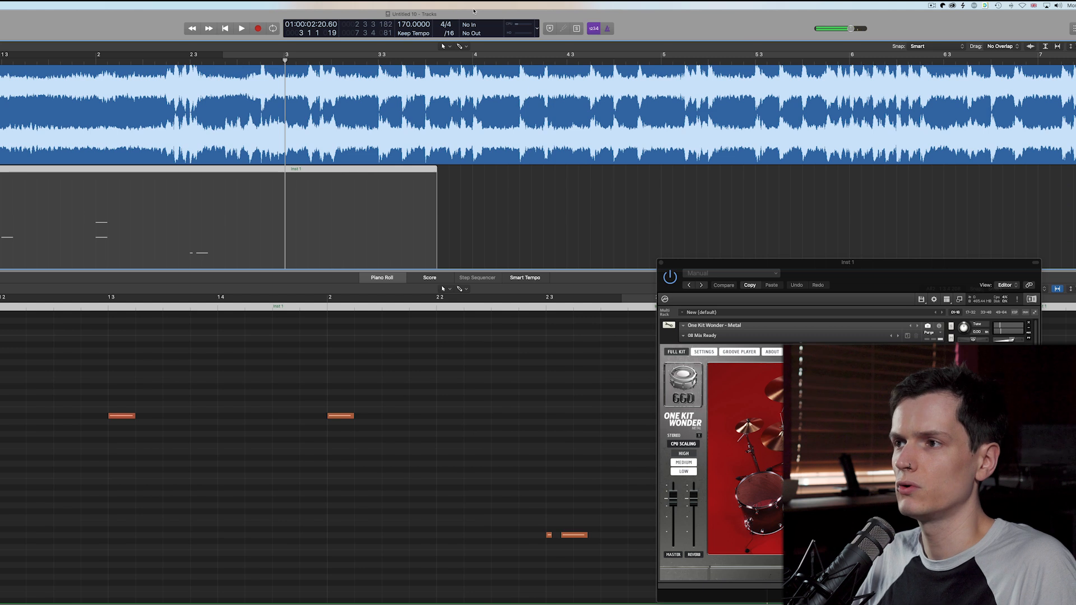
# Customize the control bar display to include the Varispeed setting
pyautogui.click(410, 36)
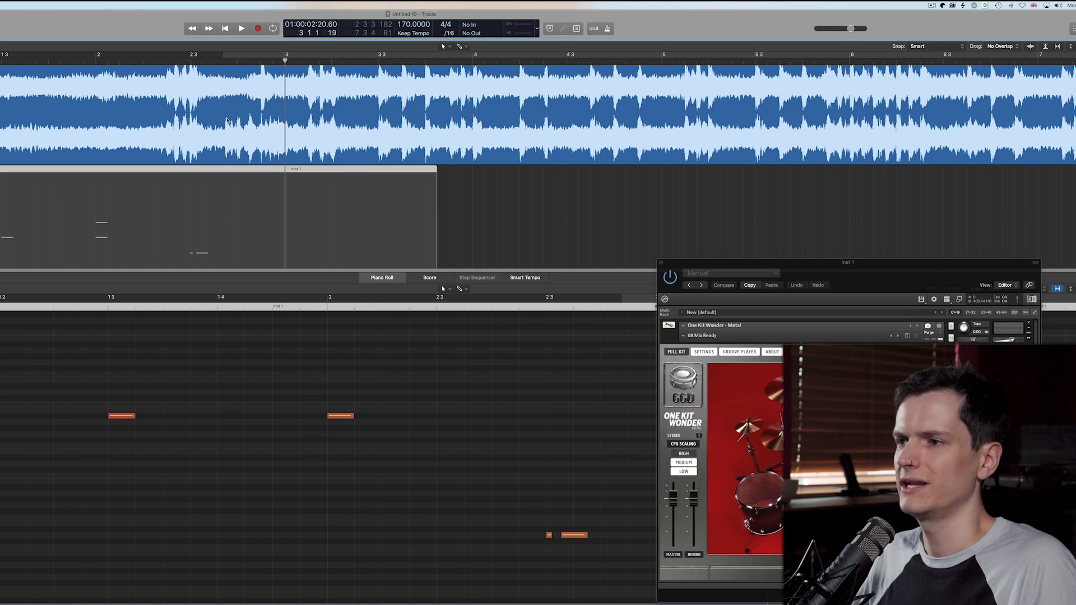
pyautogui.rightClick(651, 28)
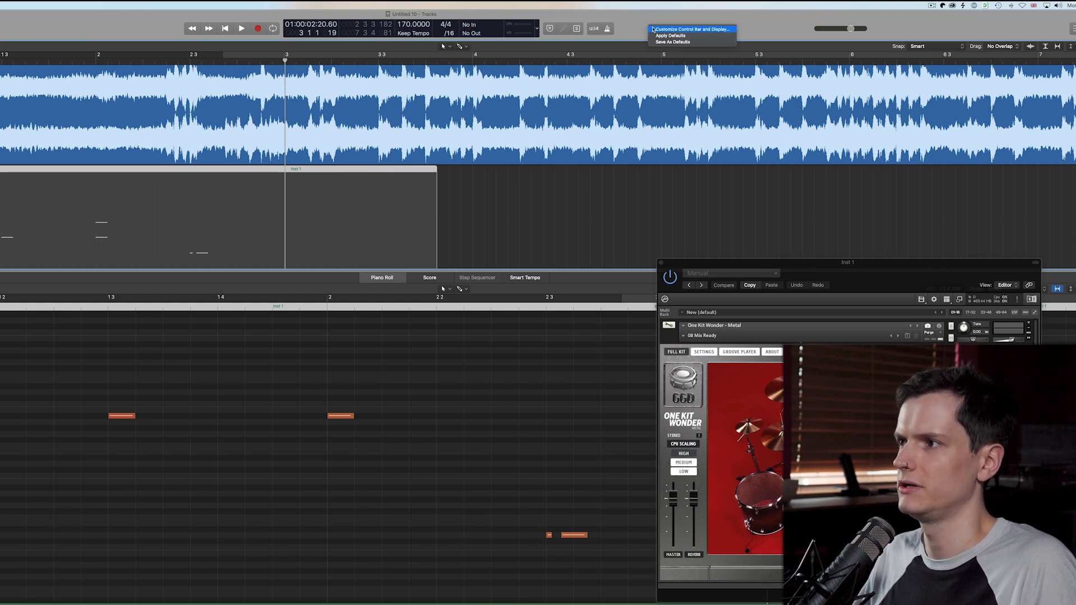
pyautogui.click(653, 29)
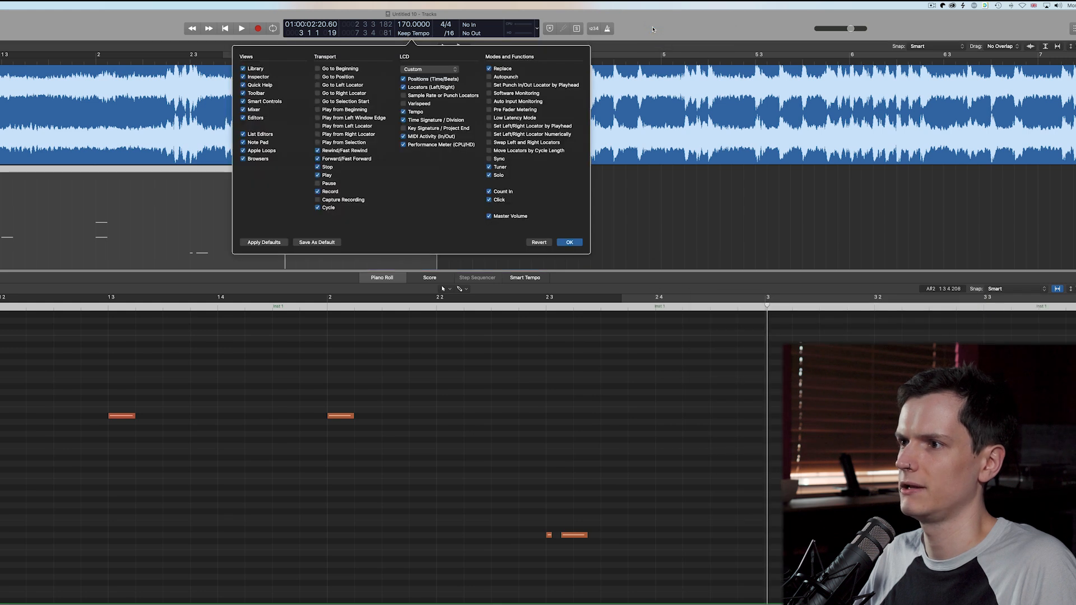
pyautogui.click(403, 104)
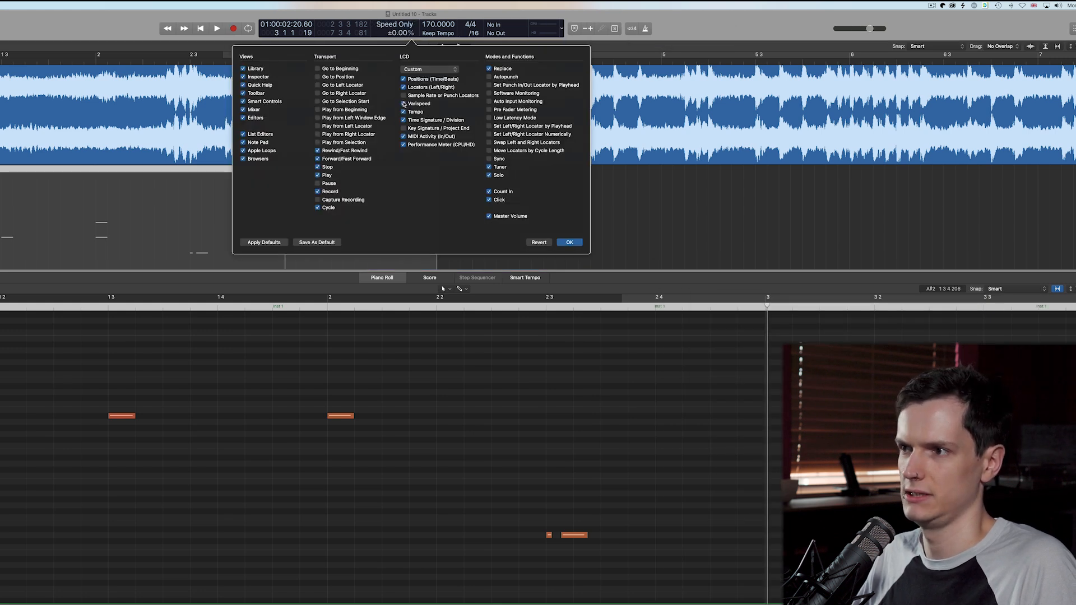
pyautogui.click(566, 242)
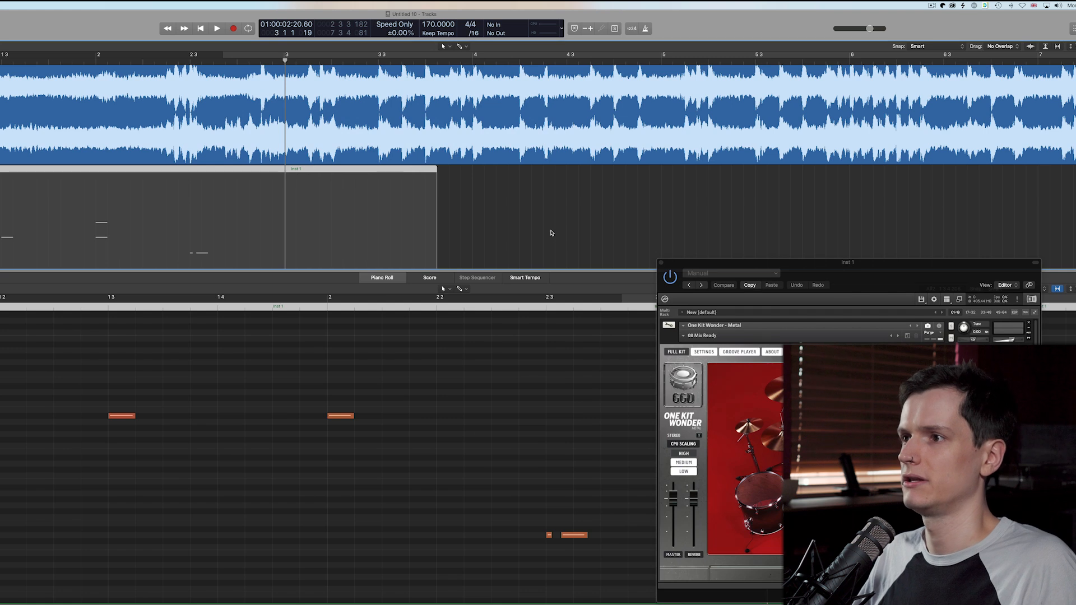
# Set Varispeed to -25% in Speed Only mode and play the song's fill in bar 2 at the slower speed
pyautogui.moveTo(393, 33); pyautogui.dragTo(393, 41)
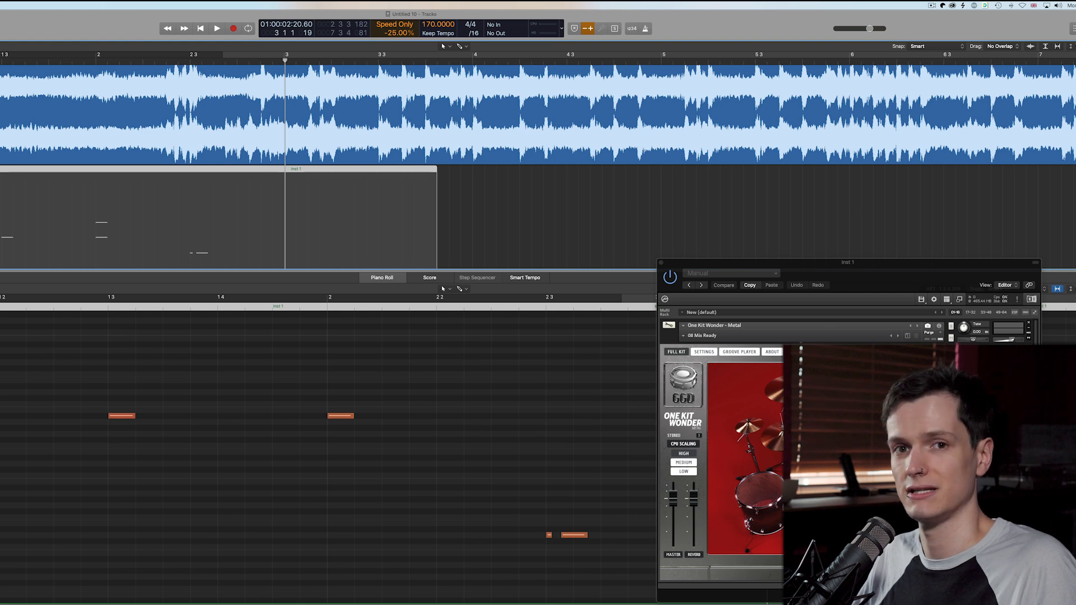
pyautogui.press('Return')
pyautogui.press('space')
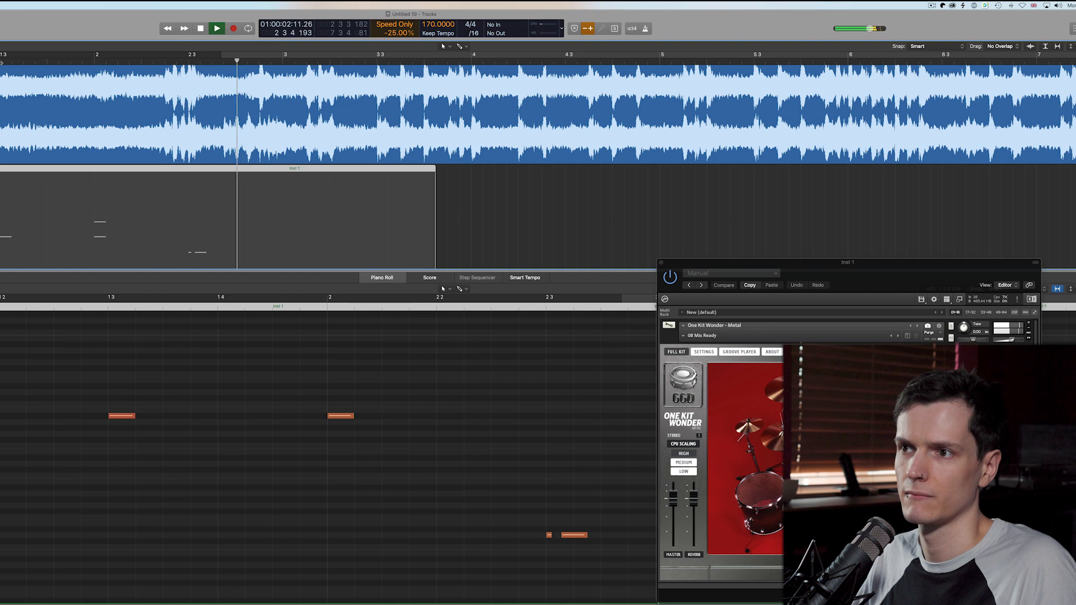
pyautogui.click(143, 62)
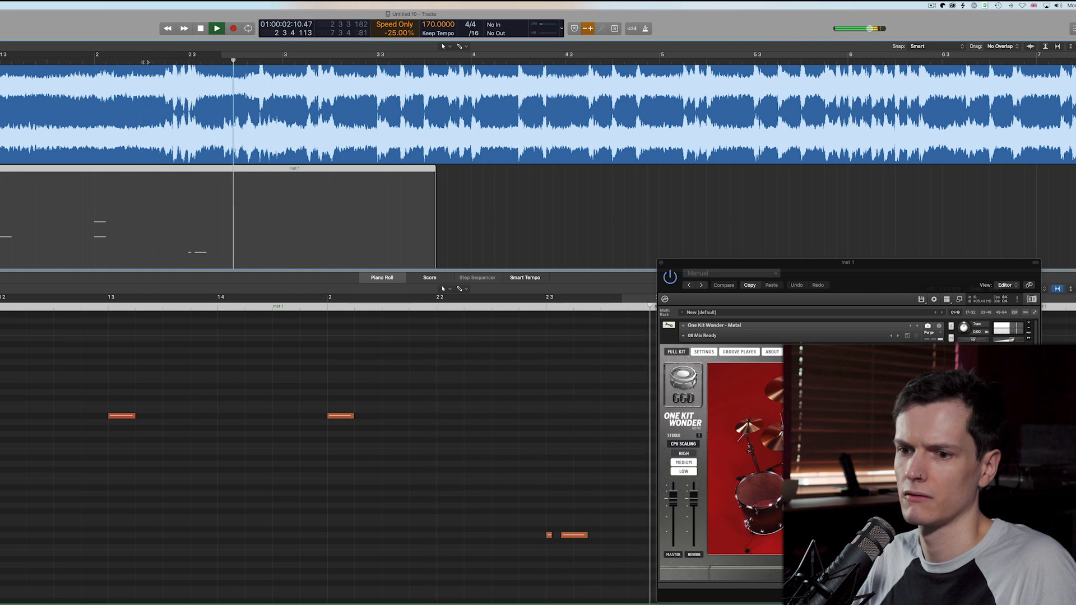
pyautogui.click(144, 63)
pyautogui.press('space')
# Lower Varispeed to -50% and listen repeatedly to the song's fill in bar 2
pyautogui.moveTo(402, 31); pyautogui.dragTo(402, 42)
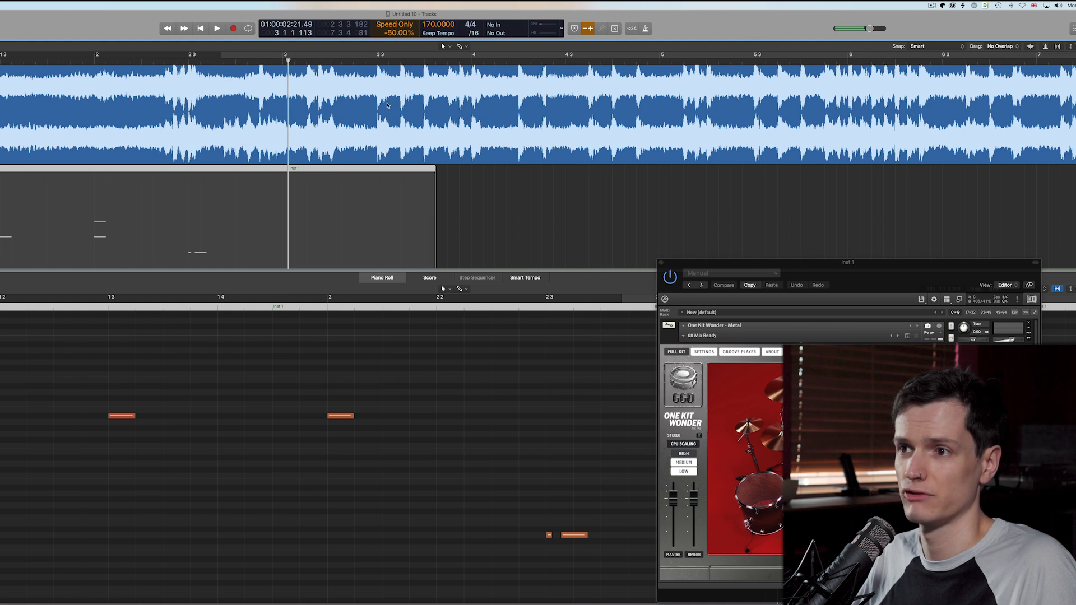
pyautogui.press('space')
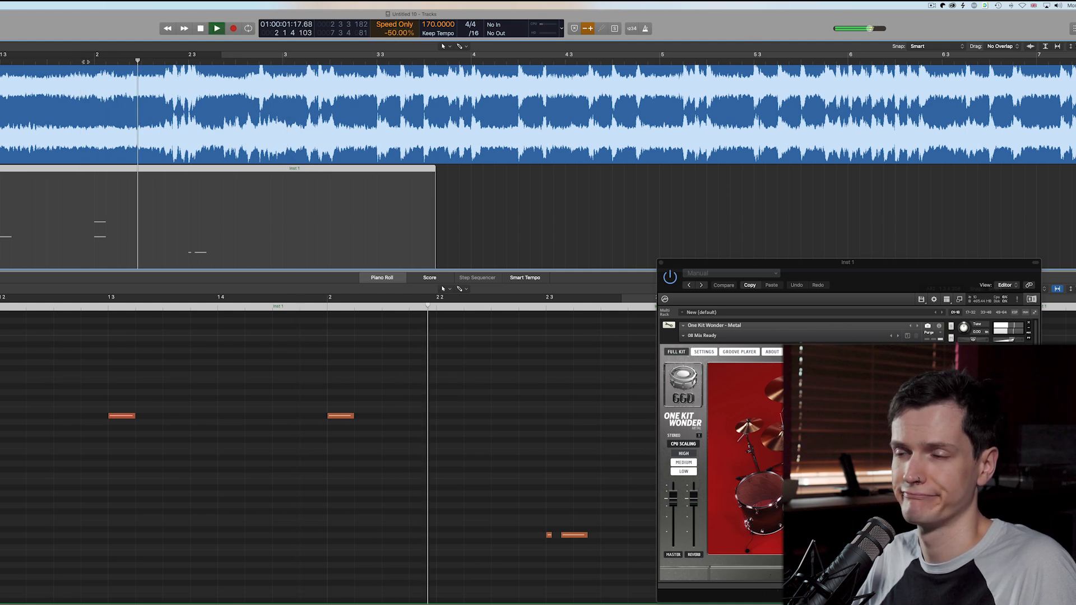
pyautogui.press('space')
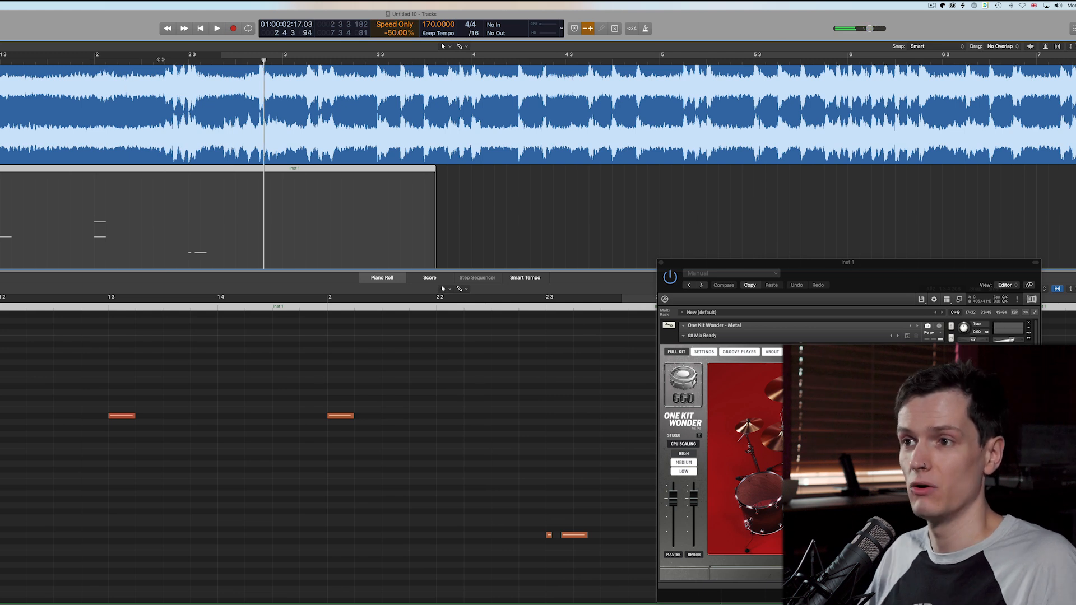
pyautogui.press('space')
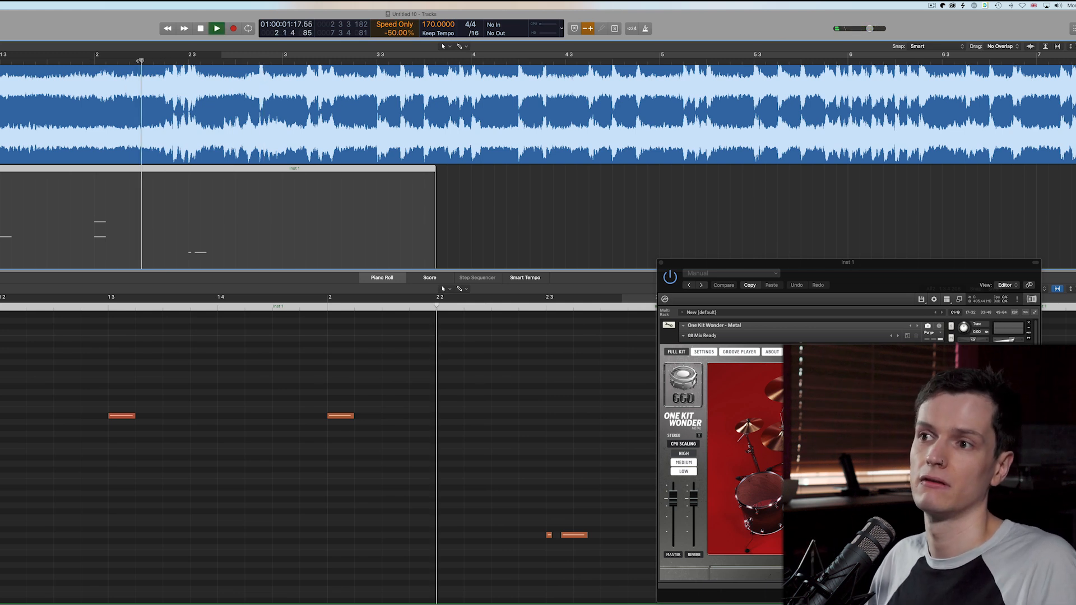
pyautogui.press('space')
# Reset Varispeed to 0% and return to the Piano Roll view of the Inst 1 notes
pyautogui.doubleClick(399, 32)
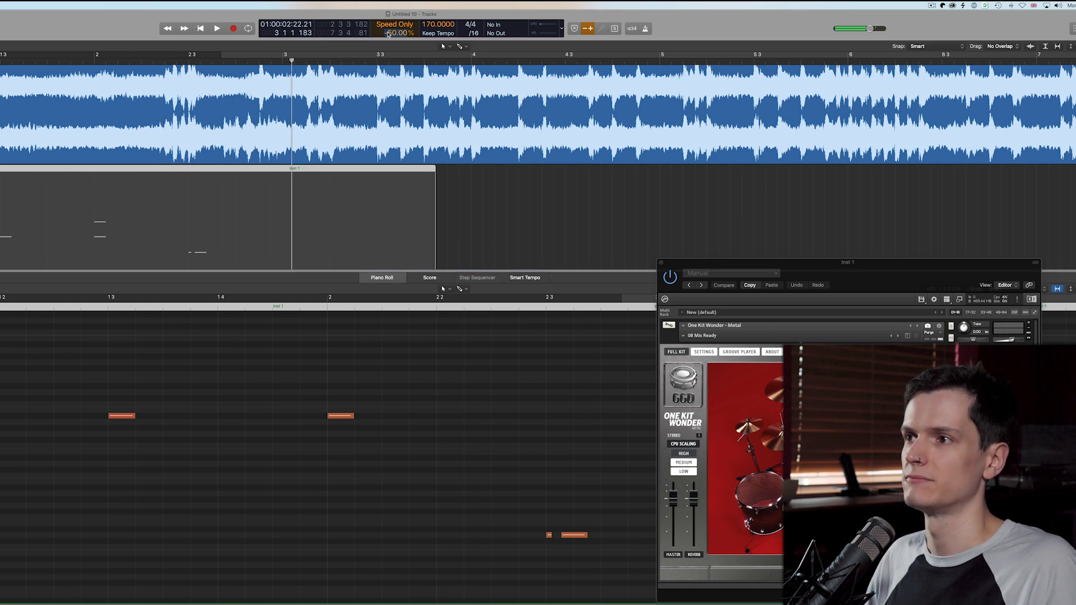
pyautogui.write('0')
pyautogui.press('Return')
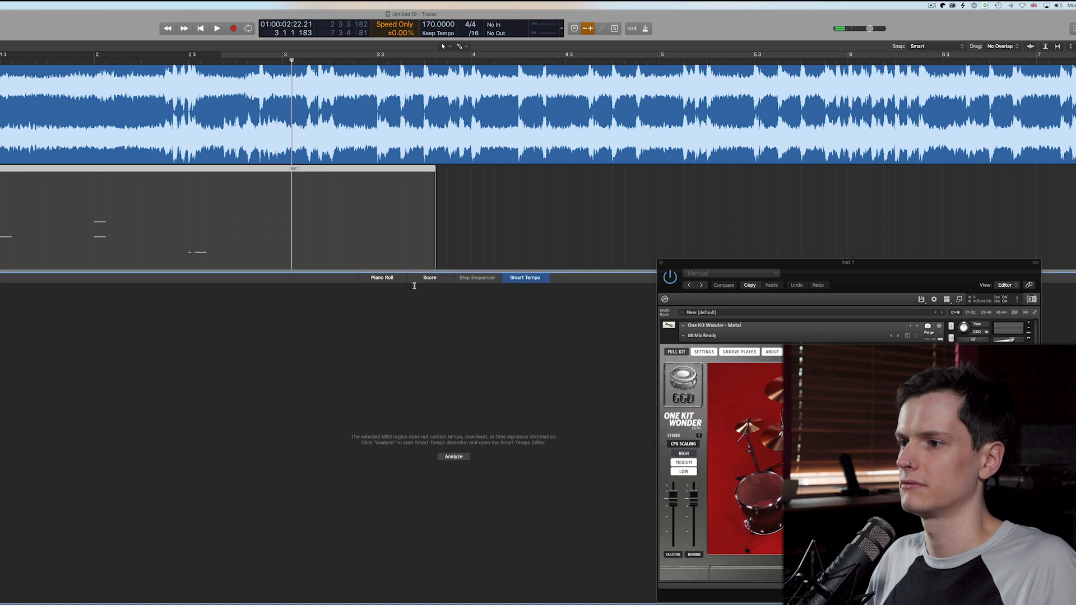
pyautogui.click(397, 278)
pyautogui.scroll(2, 487, 476)
pyautogui.hscroll(1, 479, 495)
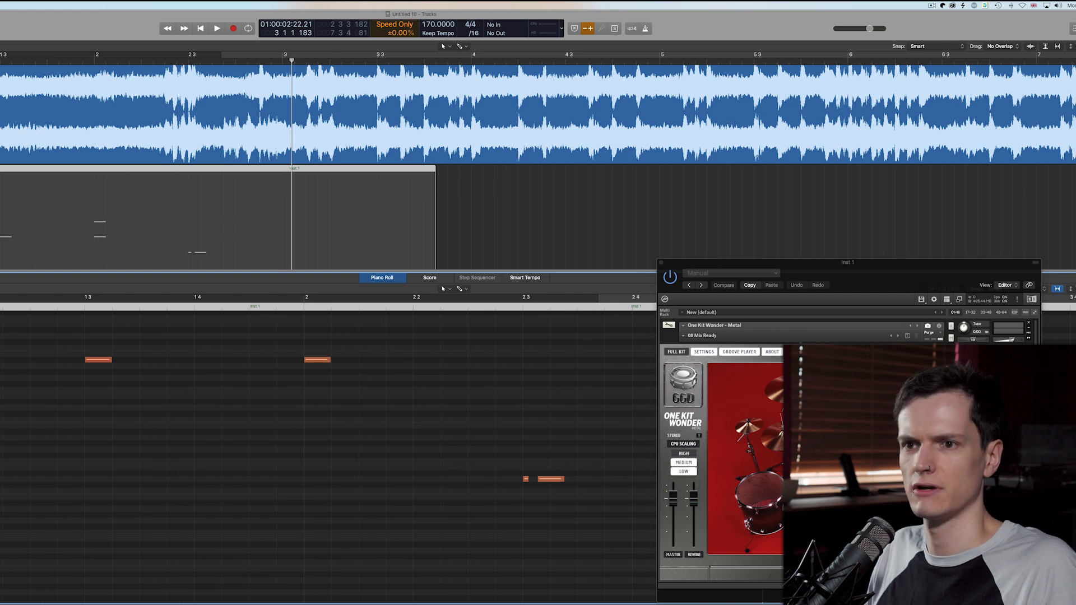
# Unmute the Inst 1 region, add three consecutive sixteenth C0 notes leading into beat 3 of bar 2, and play the passage
pyautogui.press('m')
pyautogui.scroll(-2, 520, 552)
pyautogui.hscroll(-1, 513, 553)
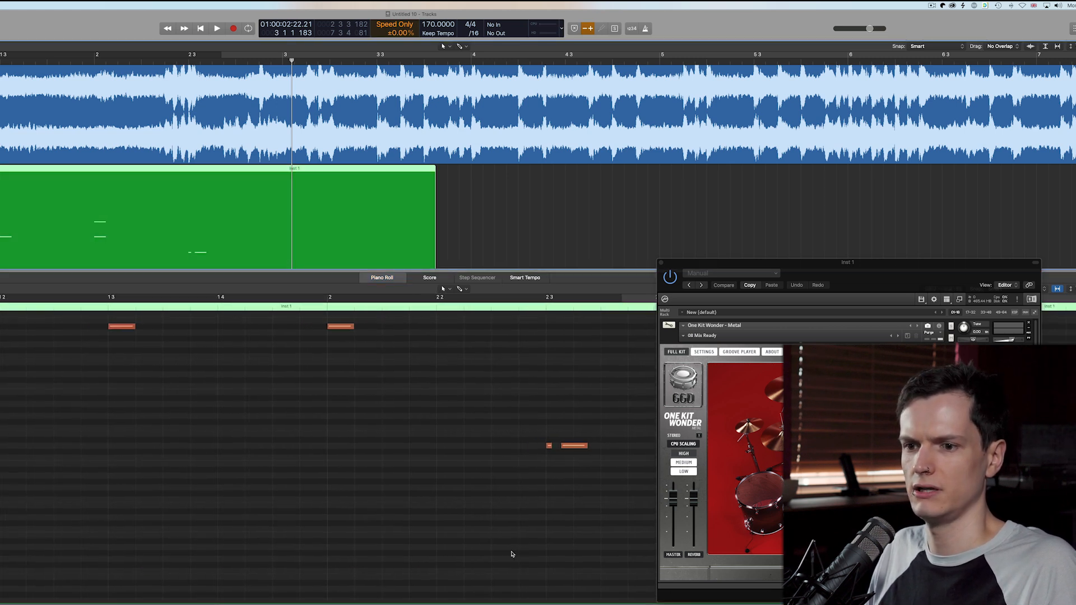
pyautogui.click(476, 457)
pyautogui.click(504, 458)
pyautogui.click(532, 458)
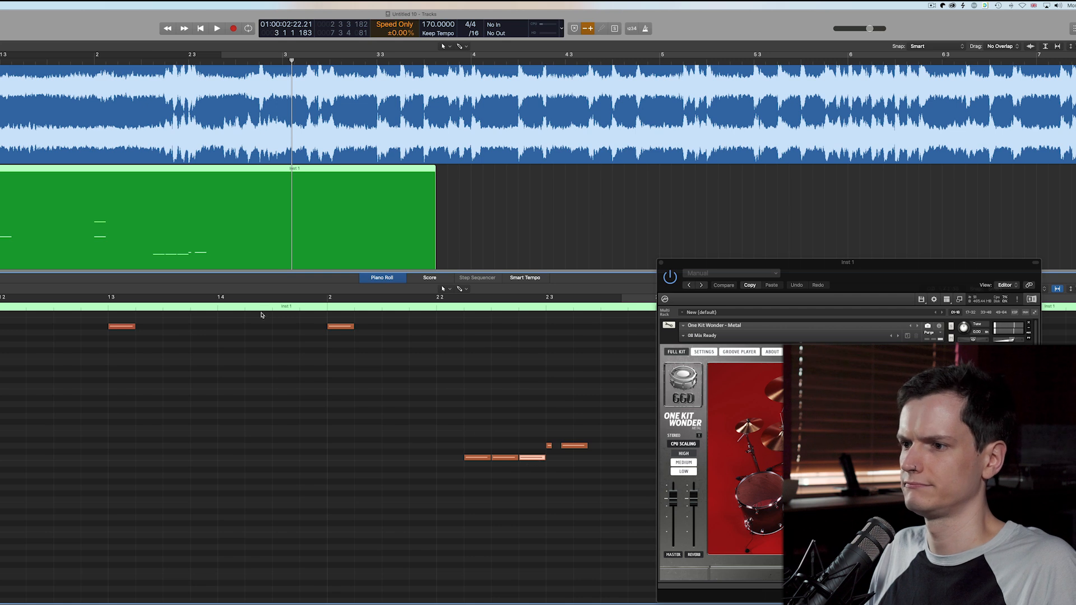
pyautogui.press('space')
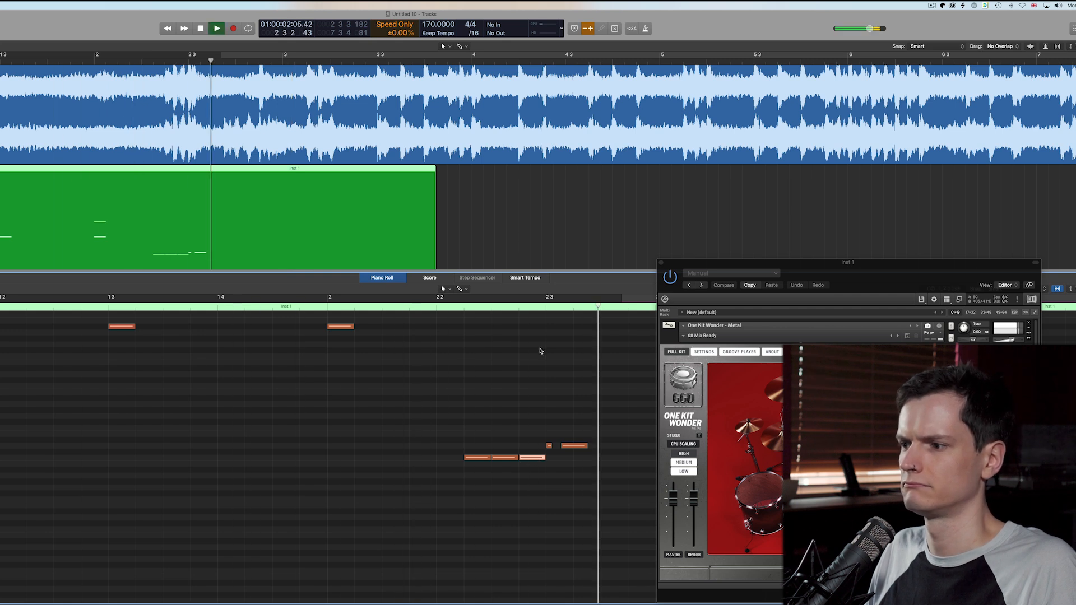
pyautogui.scroll(2, 345, 224)
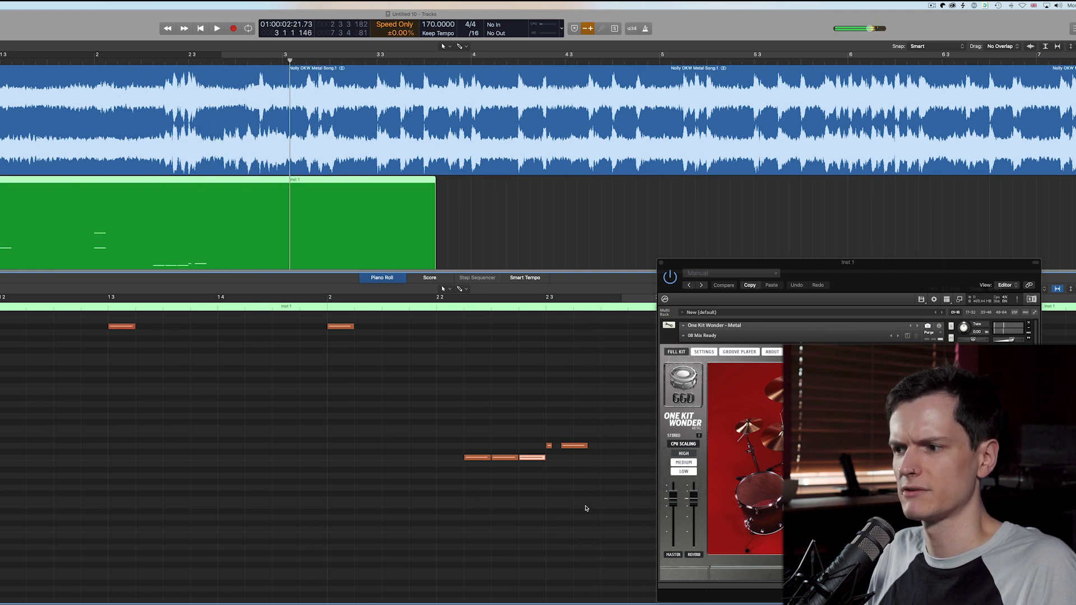
# Set Varispeed to -37% and play bar 2 to compare the three C0 notes with the song
pyautogui.moveTo(590, 495); pyautogui.dragTo(474, 475)
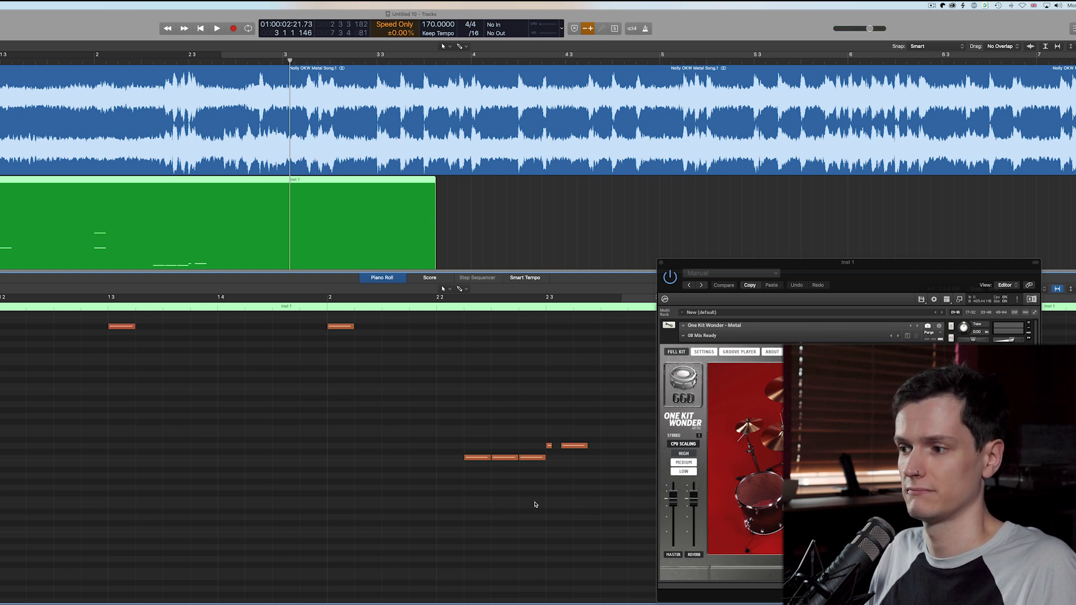
pyautogui.moveTo(535, 505); pyautogui.dragTo(461, 461)
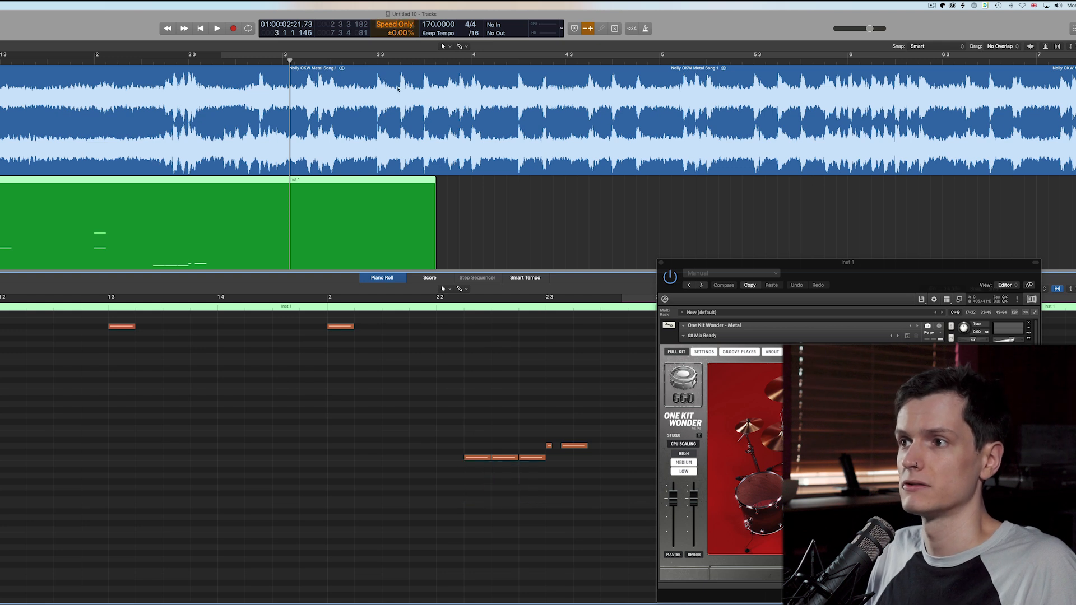
pyautogui.moveTo(396, 34); pyautogui.dragTo(395, 55)
pyautogui.click(233, 60)
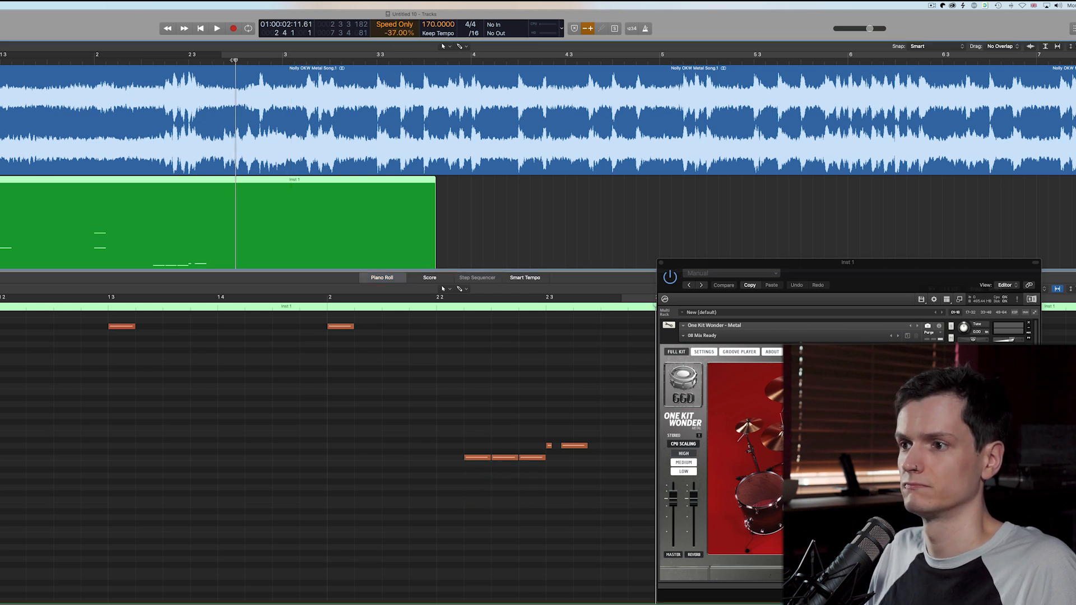
pyautogui.press('space')
pyautogui.click(82, 60)
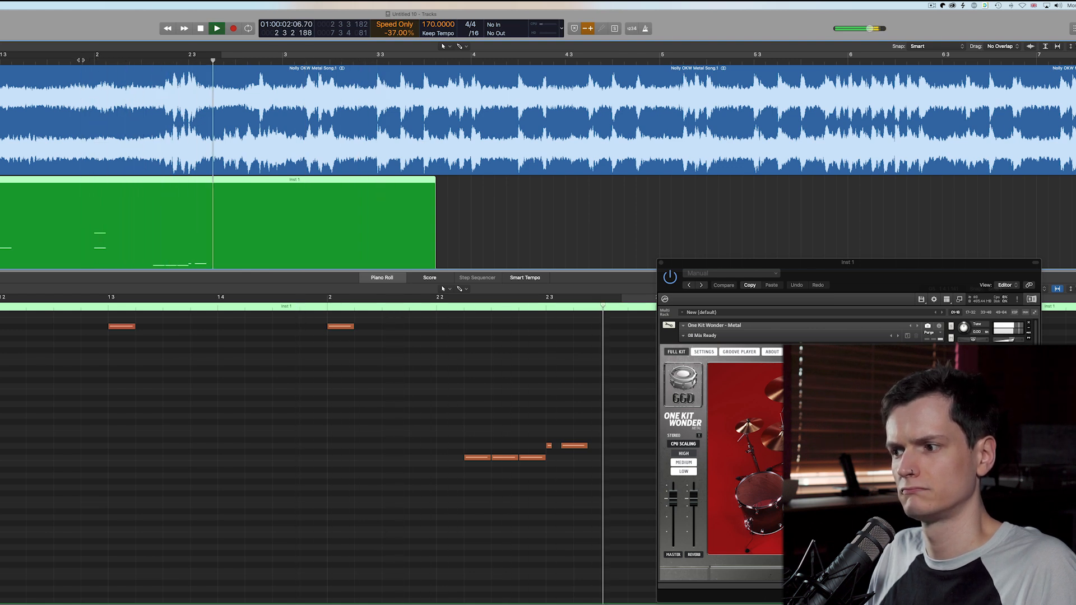
pyautogui.click(82, 60)
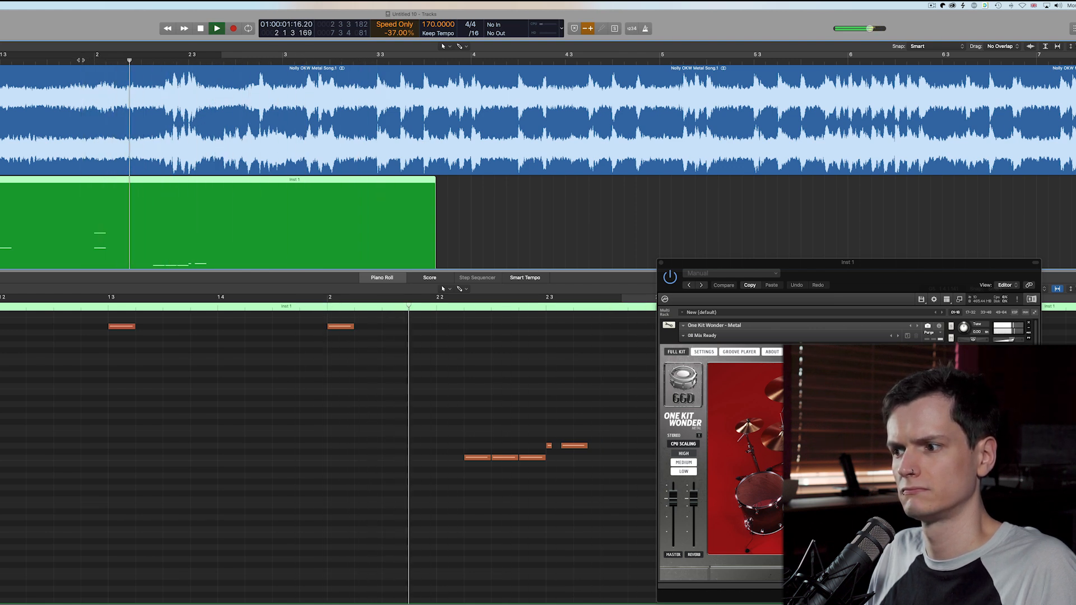
pyautogui.press('space')
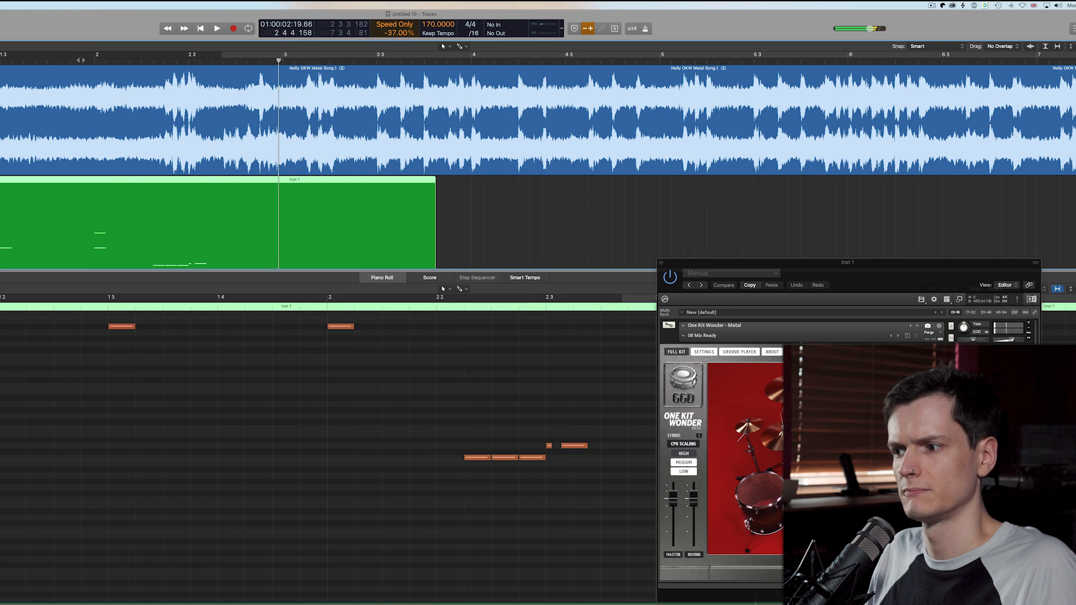
# Set the grid division to /24 and shorten and shift the three C0 notes into consecutive triplet steps ending at beat 3 of bar 2
pyautogui.moveTo(475, 459)
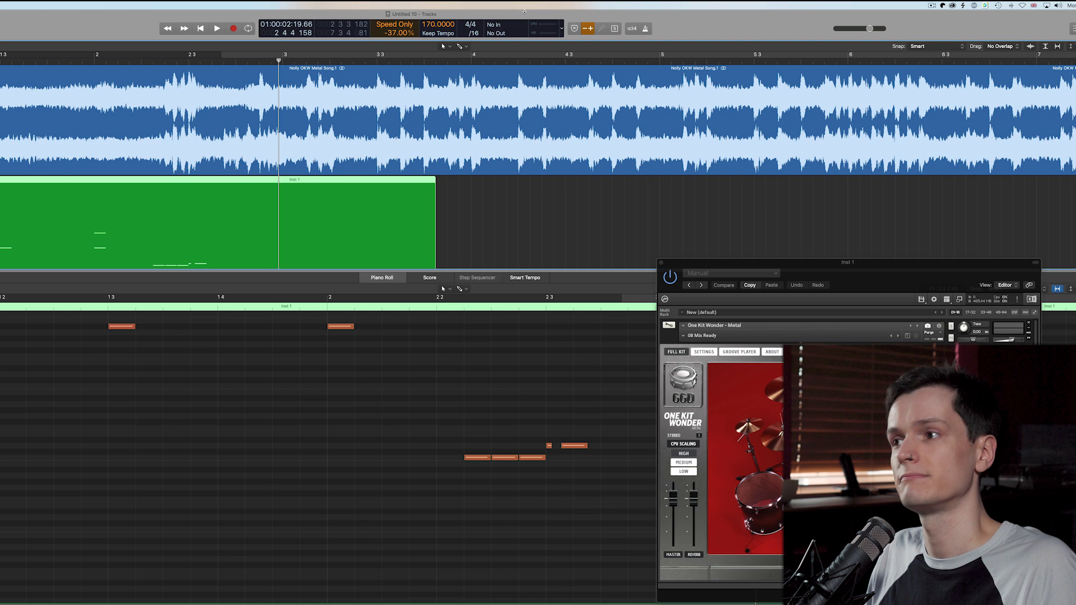
pyautogui.click(480, 34)
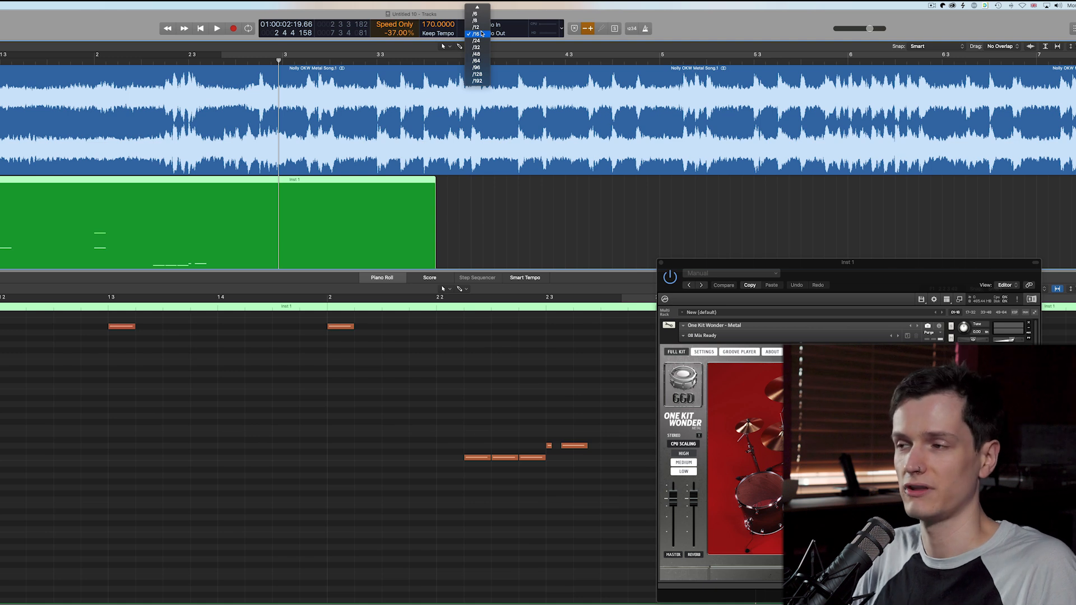
pyautogui.click(476, 41)
pyautogui.moveTo(532, 457)
pyautogui.mouseDown()
pyautogui.moveTo(542, 457)
pyautogui.moveTo(530, 460)
pyautogui.mouseUp()
pyautogui.click(516, 459)
pyautogui.moveTo(489, 458); pyautogui.dragTo(511, 459)
pyautogui.moveTo(568, 497); pyautogui.dragTo(496, 461)
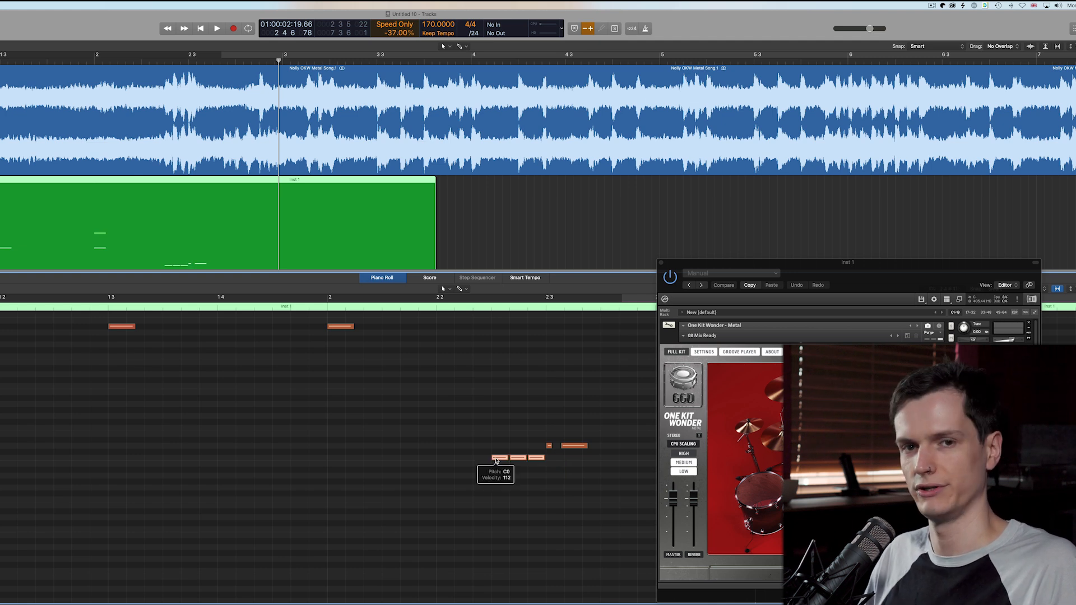
pyautogui.click(506, 507)
# Play bar 2 with the triplet notes against the song, and mute the Inst 1 region to hear the song alone
pyautogui.click(318, 309)
pyautogui.press('space')
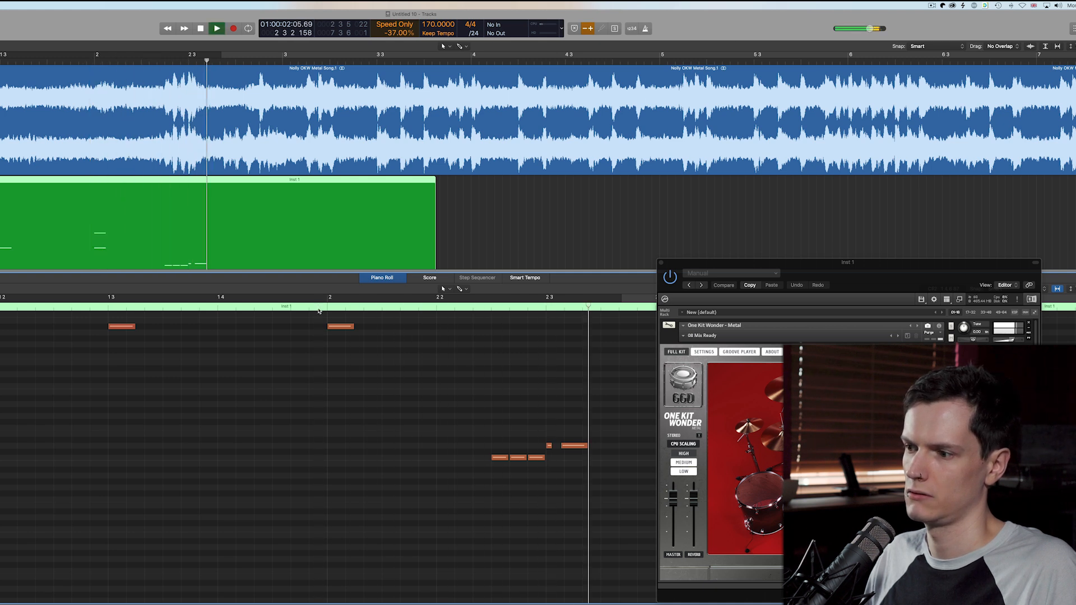
pyautogui.click(318, 310)
pyautogui.press('space')
pyautogui.press('space')
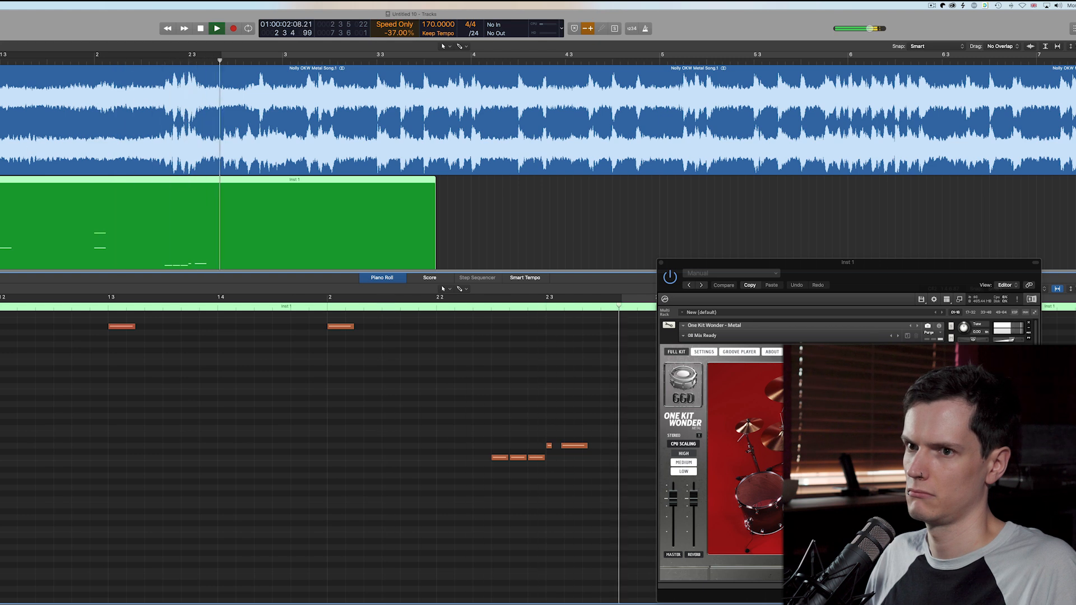
pyautogui.click(422, 304)
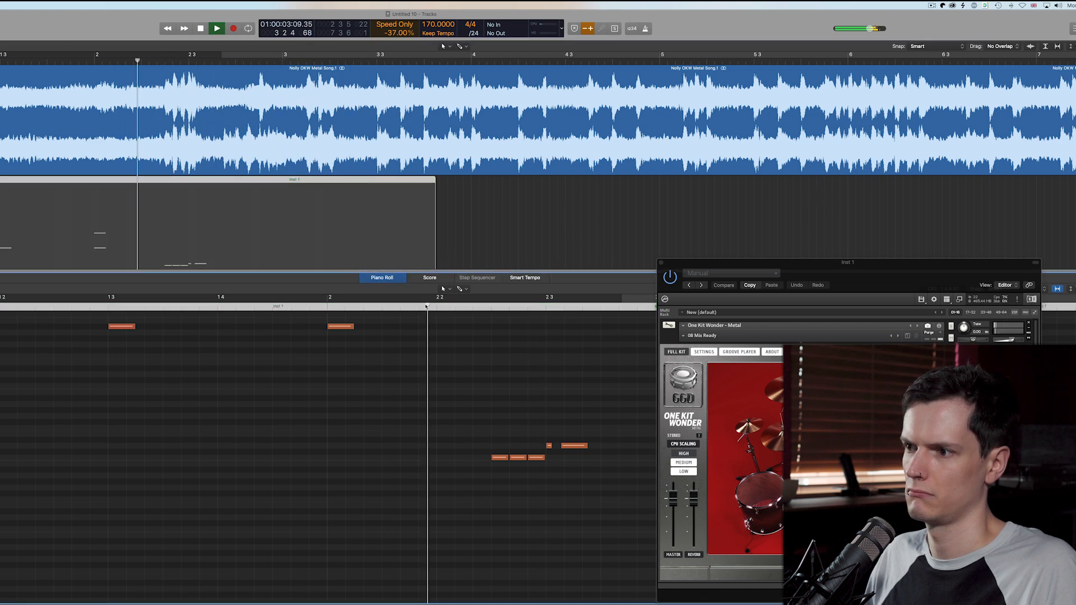
pyautogui.press('space')
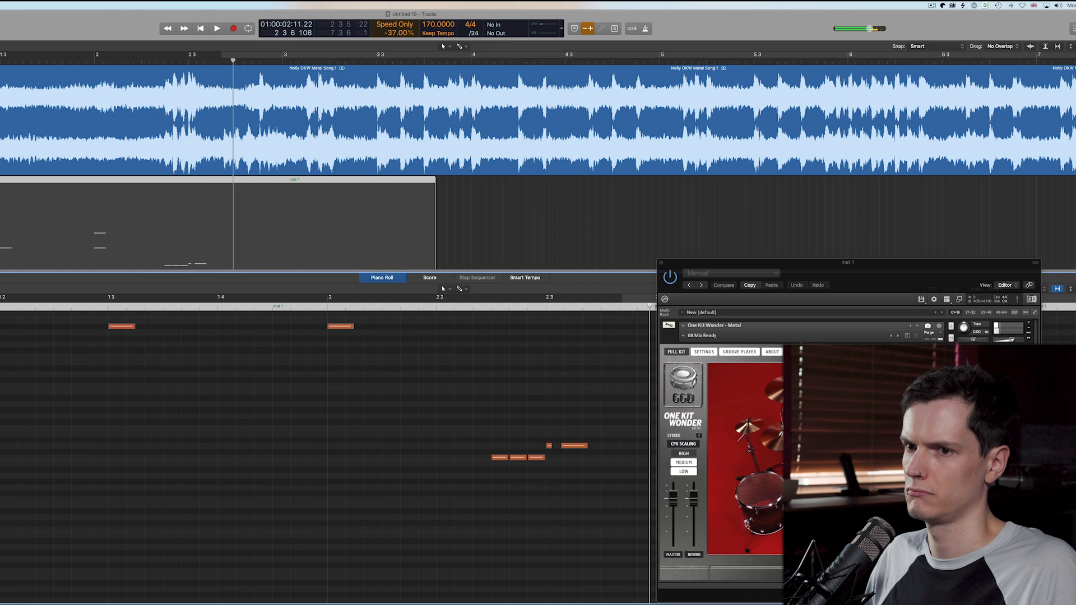
# Unmute the Inst 1 region, solo its track, and play the drums alone from just before beat 2 of bar 2
pyautogui.press('m')
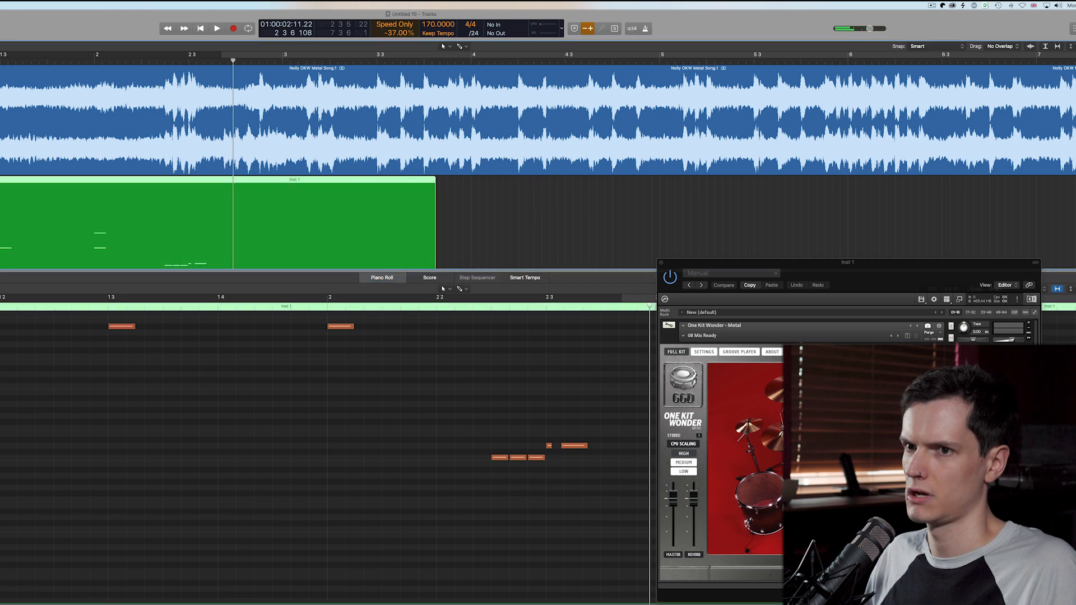
pyautogui.press('s')
pyautogui.click(414, 303)
pyautogui.press('space')
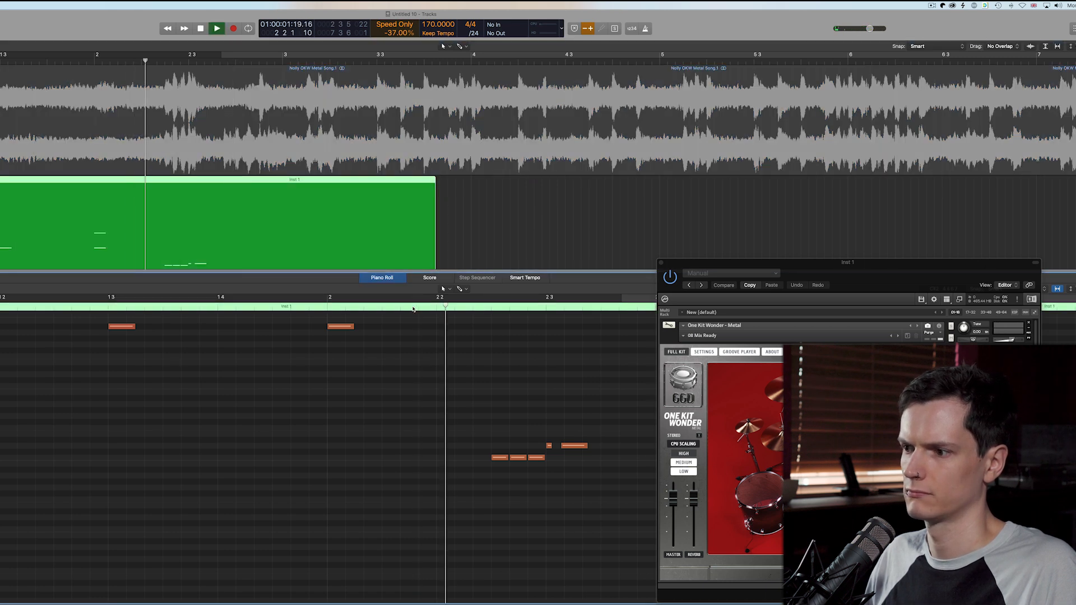
pyautogui.press('space')
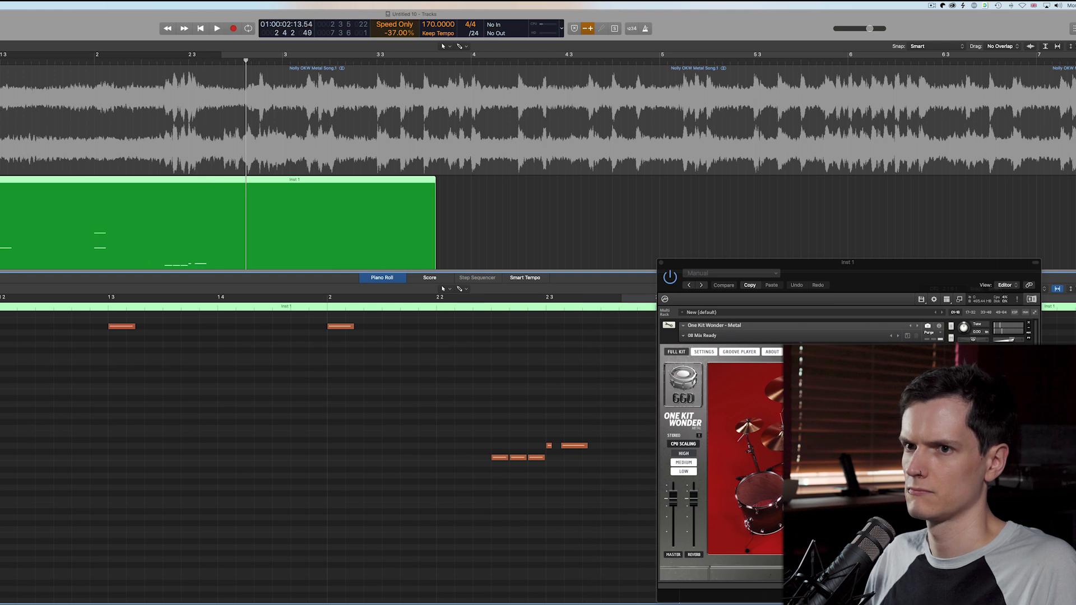
# Unsolo the Inst 1 track and play bar 2 to hear the drums together with the song
pyautogui.press('s')
pyautogui.press('space')
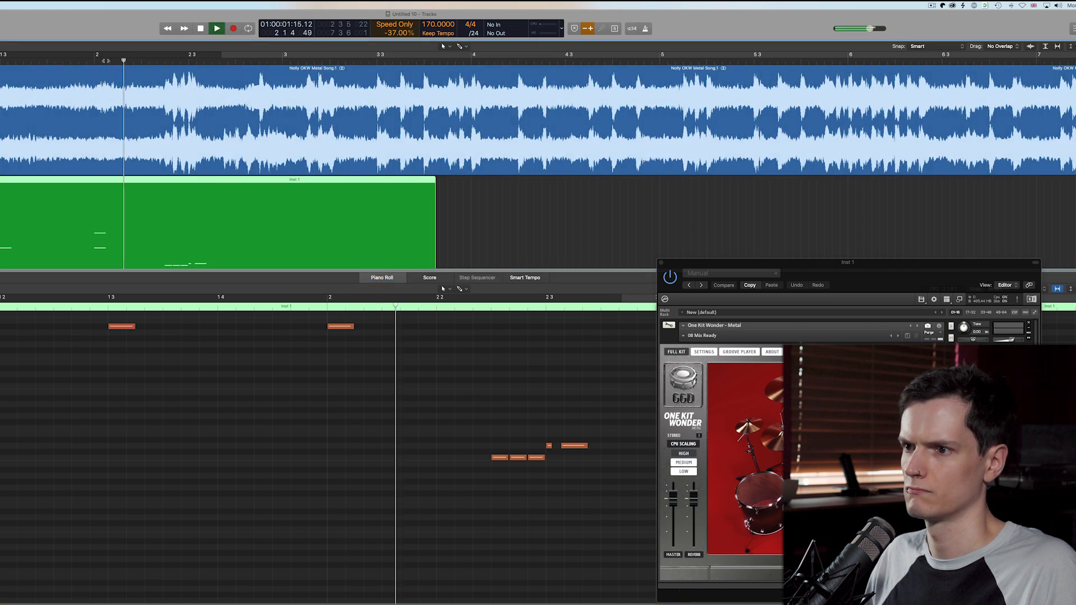
pyautogui.press('space')
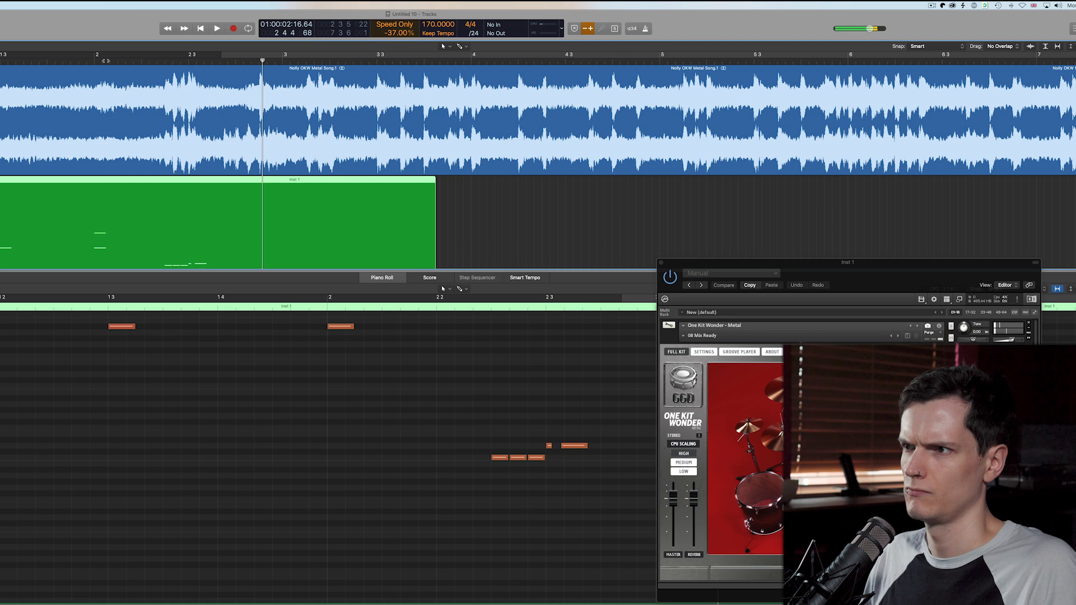
# Set the grid division to /32 and shorten and shift the three C0 notes into consecutive steps ending at beat 3 of bar 2
pyautogui.click(473, 33)
pyautogui.click(476, 41)
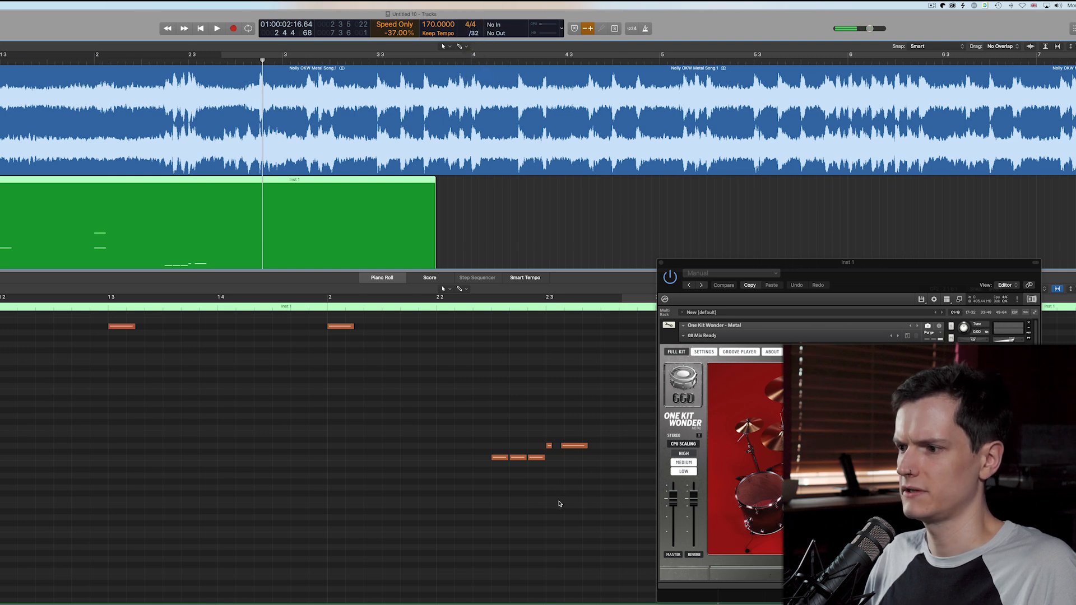
pyautogui.moveTo(536, 461); pyautogui.dragTo(513, 461)
pyautogui.moveTo(502, 481); pyautogui.dragTo(541, 460)
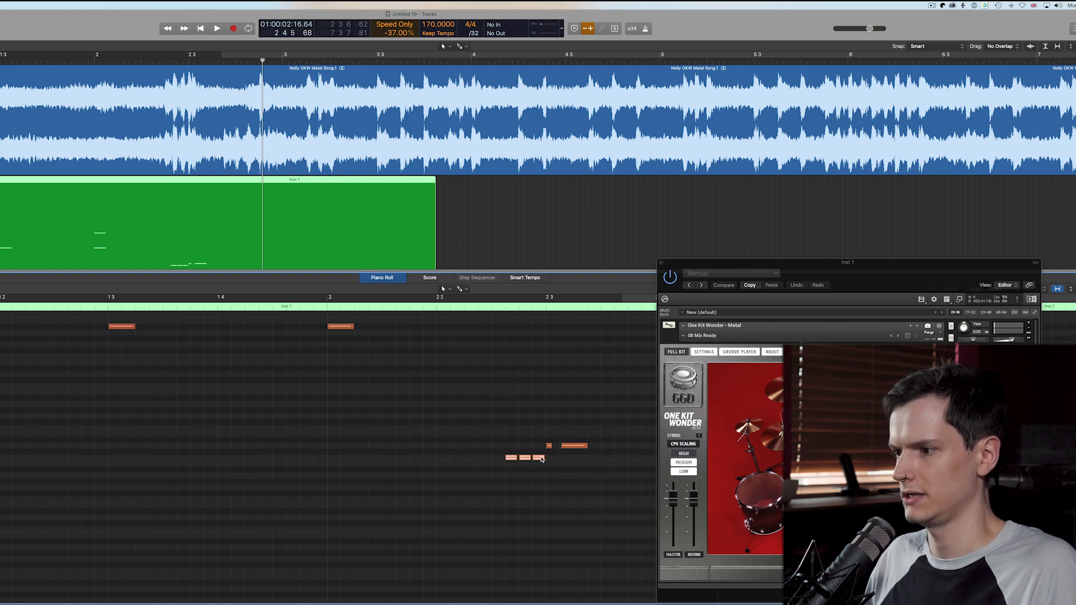
# Play bar 2 with the /32 notes against the song and compare them with the waveform up close
pyautogui.click(320, 309)
pyautogui.press('space')
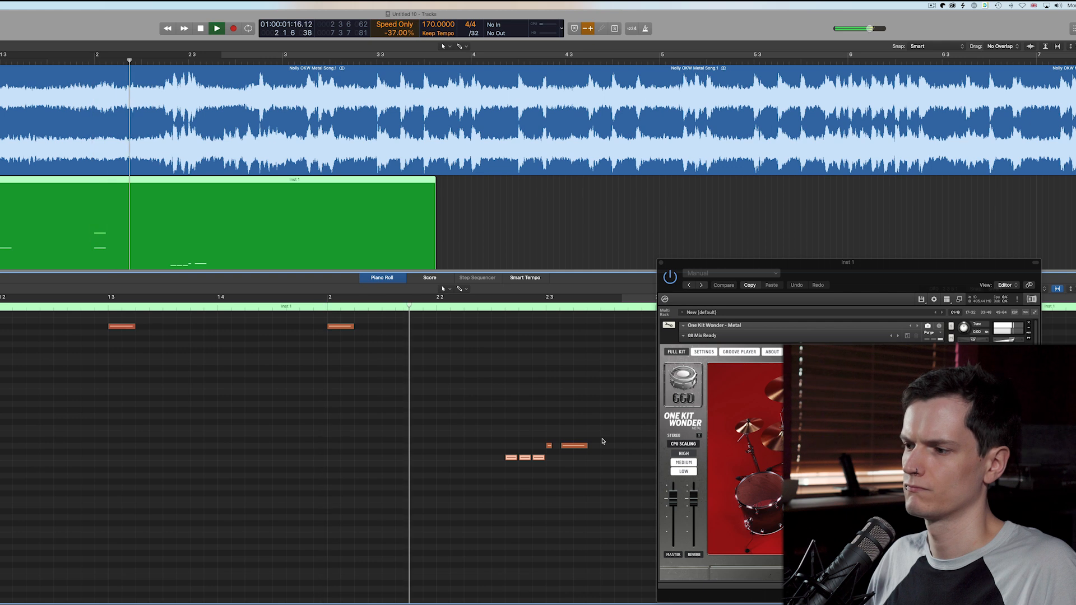
pyautogui.press('space')
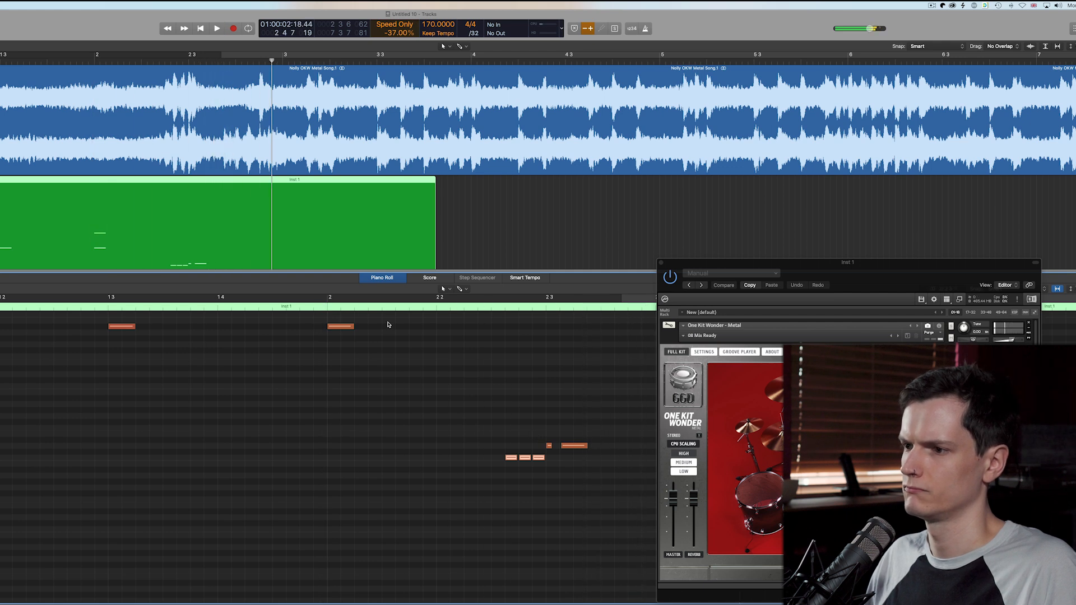
pyautogui.click(86, 63)
pyautogui.scroll(-1, 88, 66)
pyautogui.scroll(8, 88, 68)
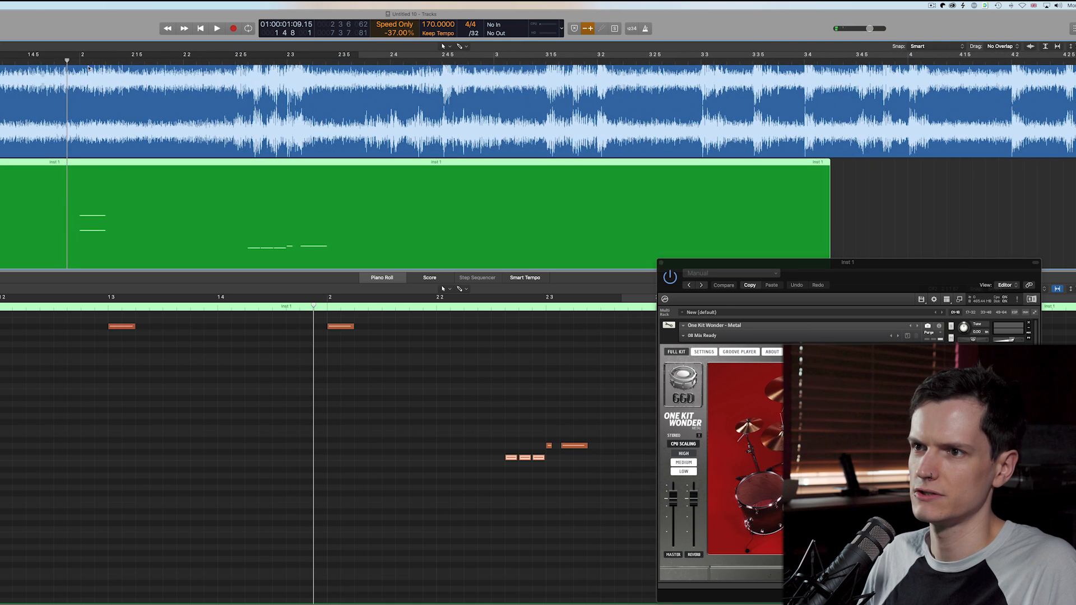
pyautogui.scroll(3, 89, 68)
pyautogui.press('space')
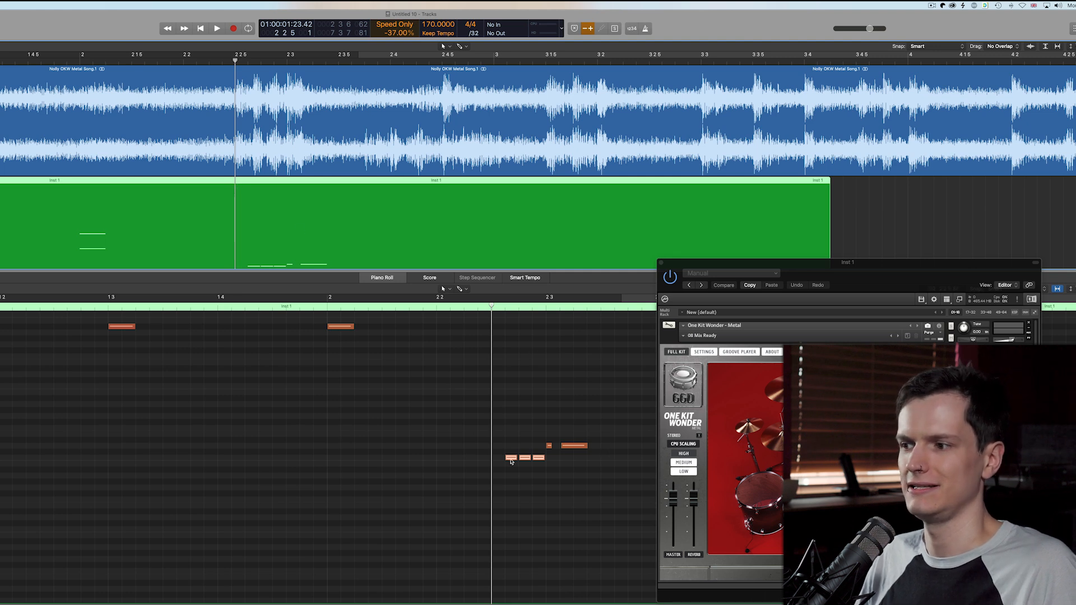
# Set the grid division back to /24, move the three C0 notes onto triplet positions before beat 3 of bar 2, and play bar 2
pyautogui.click(521, 526)
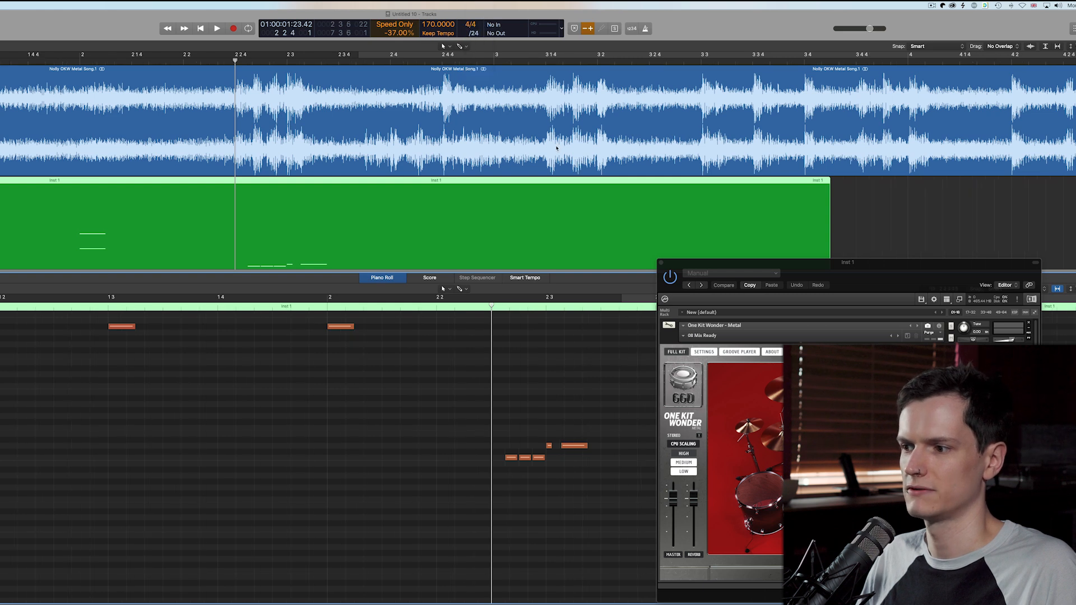
pyautogui.moveTo(508, 457); pyautogui.dragTo(534, 459)
pyautogui.click(317, 307)
pyautogui.press('space')
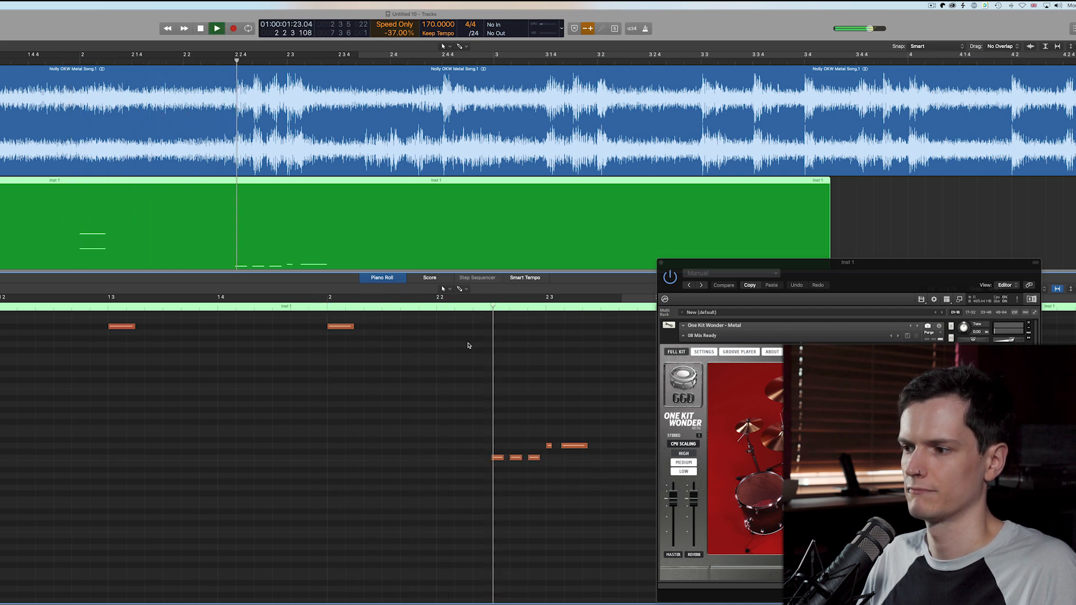
pyautogui.press('space')
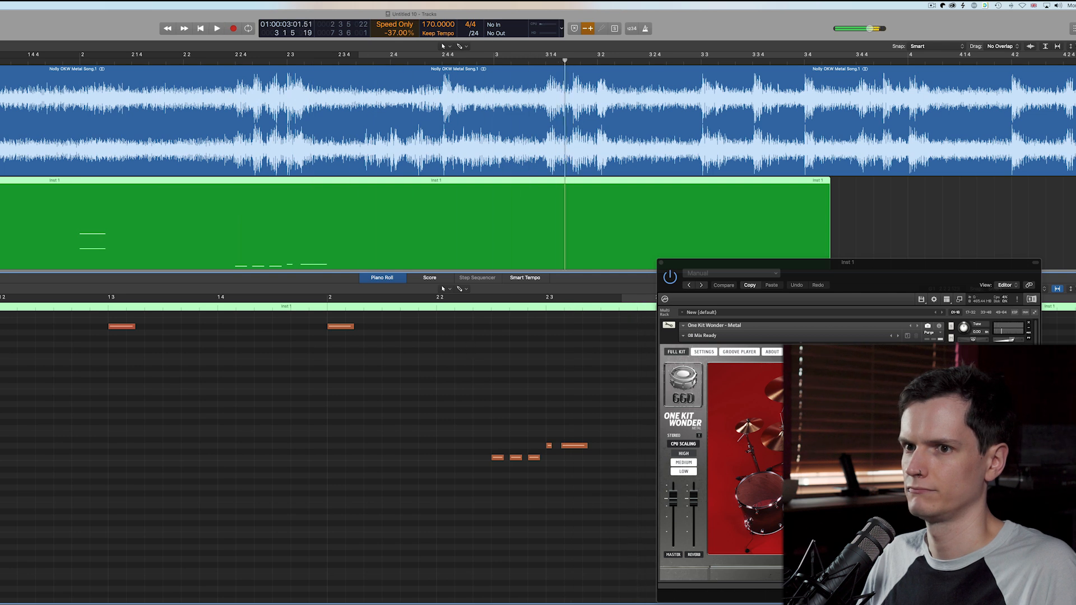
# Mute the Inst 1 region and play the song alone from just before beat 2 of bar 2
pyautogui.press('m')
pyautogui.click(416, 309)
pyautogui.press('space')
pyautogui.press('space')
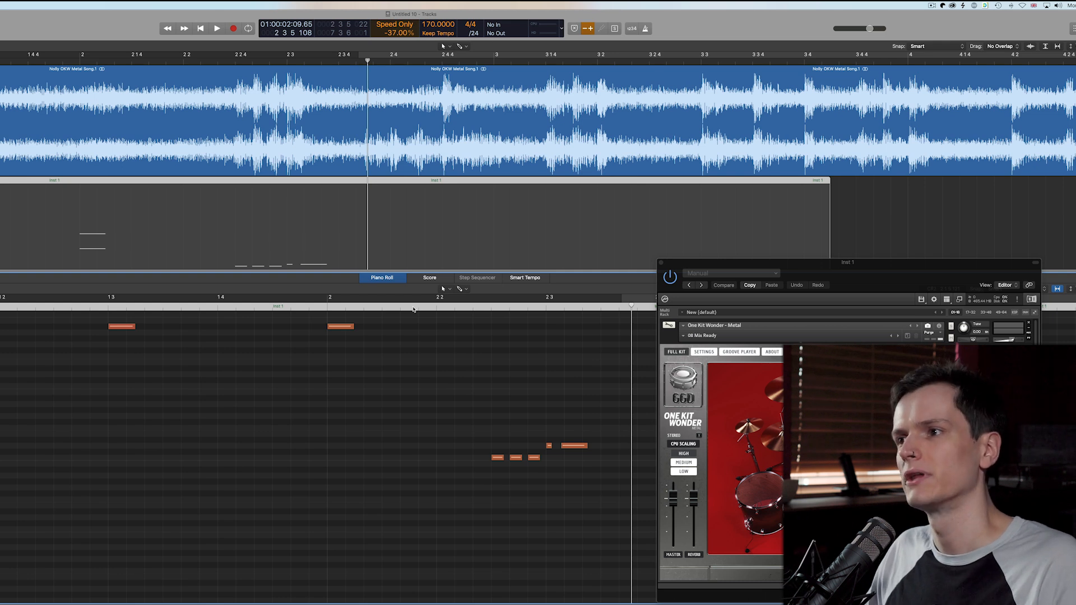
# Set Varispeed to 0% and unmute the Inst 1 region
pyautogui.click(394, 33)
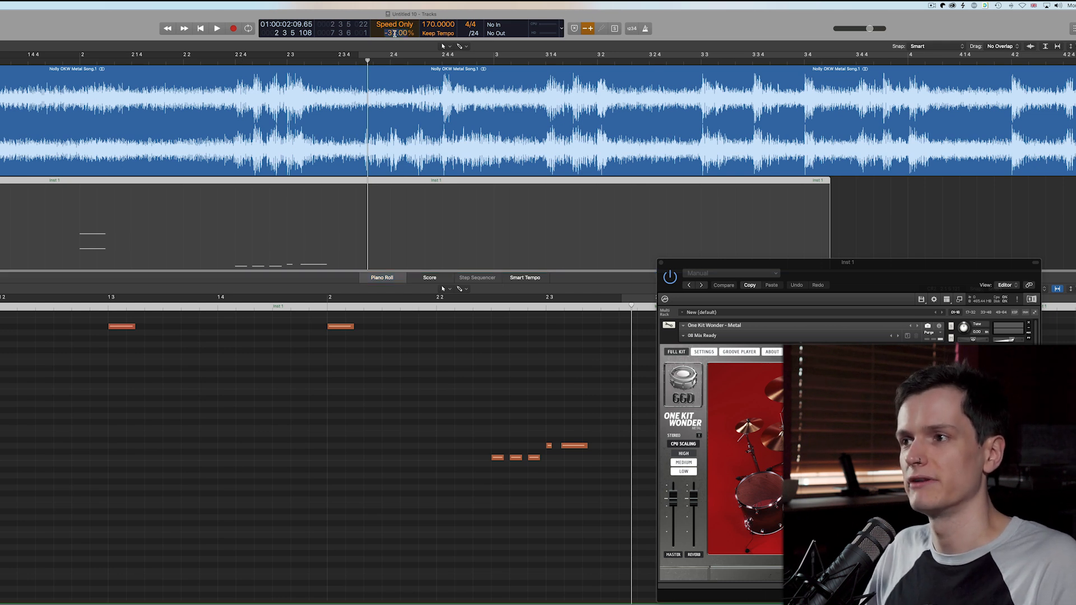
pyautogui.write('0')
pyautogui.press('Return')
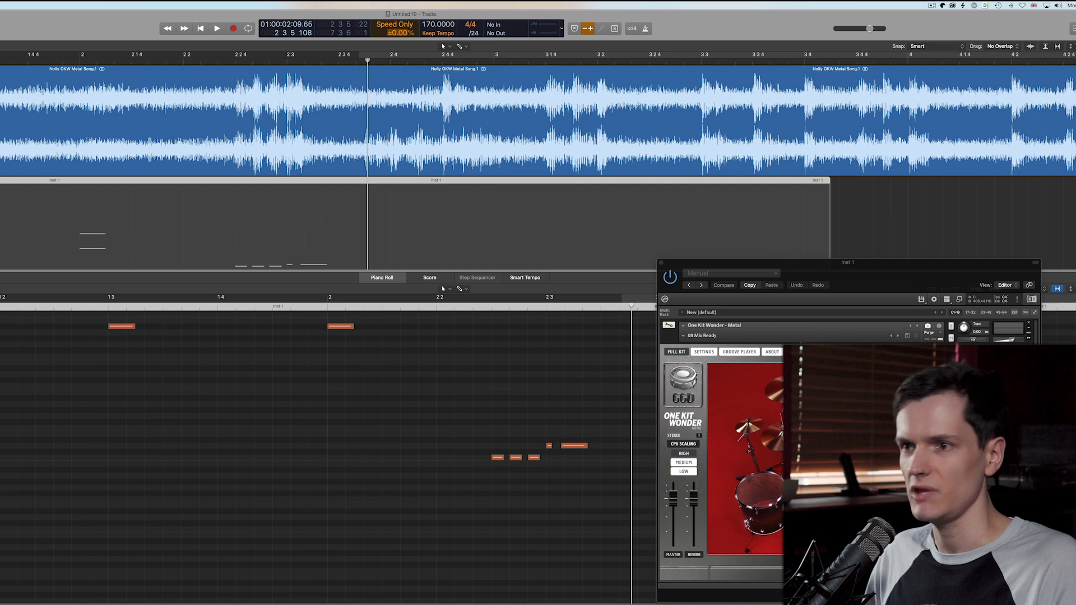
pyautogui.press('m')
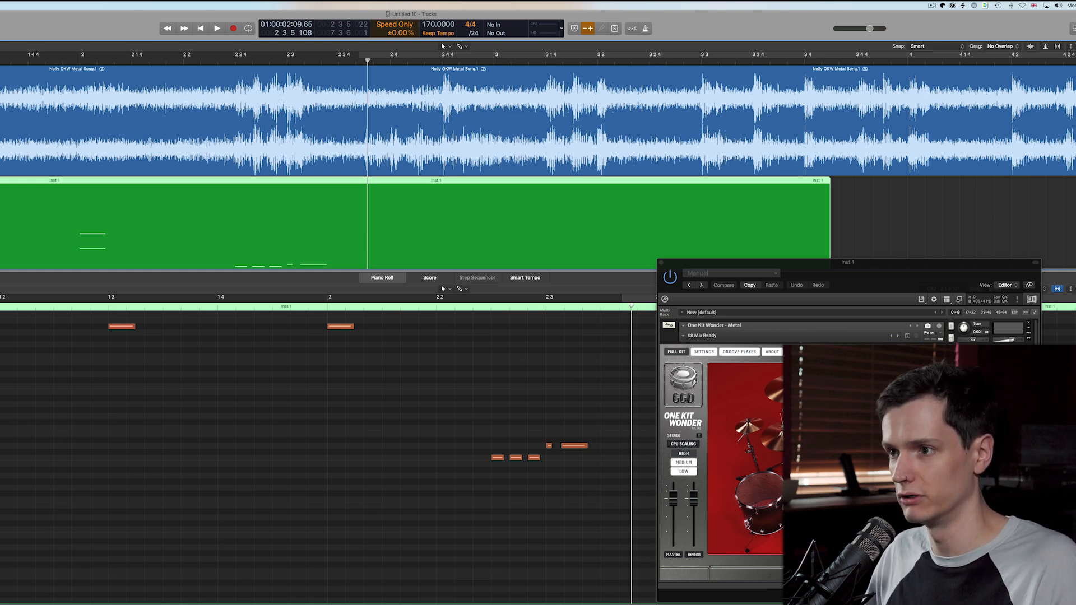
# Play the triplet fill with the song at full speed, first from just before bar 2 and again from beat 2
pyautogui.click(312, 300)
pyautogui.press('space')
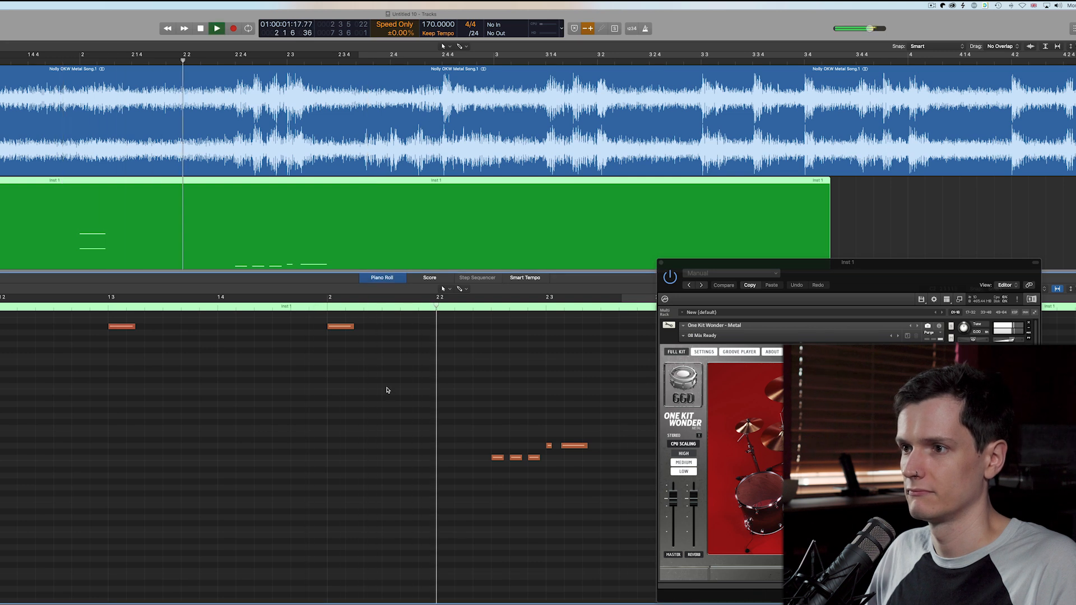
pyautogui.press('space')
pyautogui.press('space')
pyautogui.press('space')
pyautogui.hscroll(3, 261, 326)
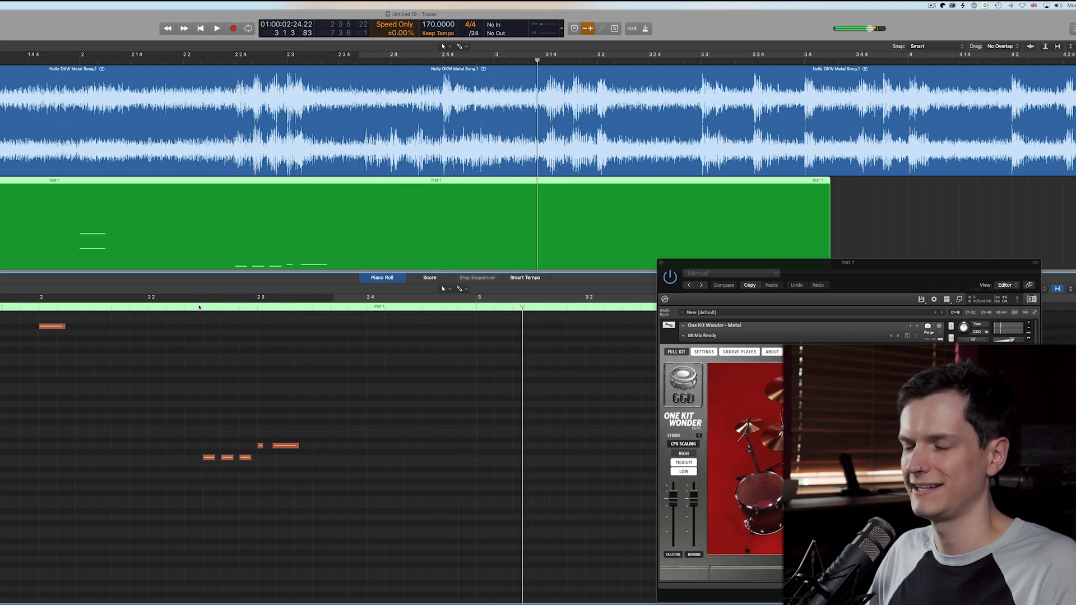
pyautogui.scroll(5, 197, 322)
pyautogui.click(154, 308)
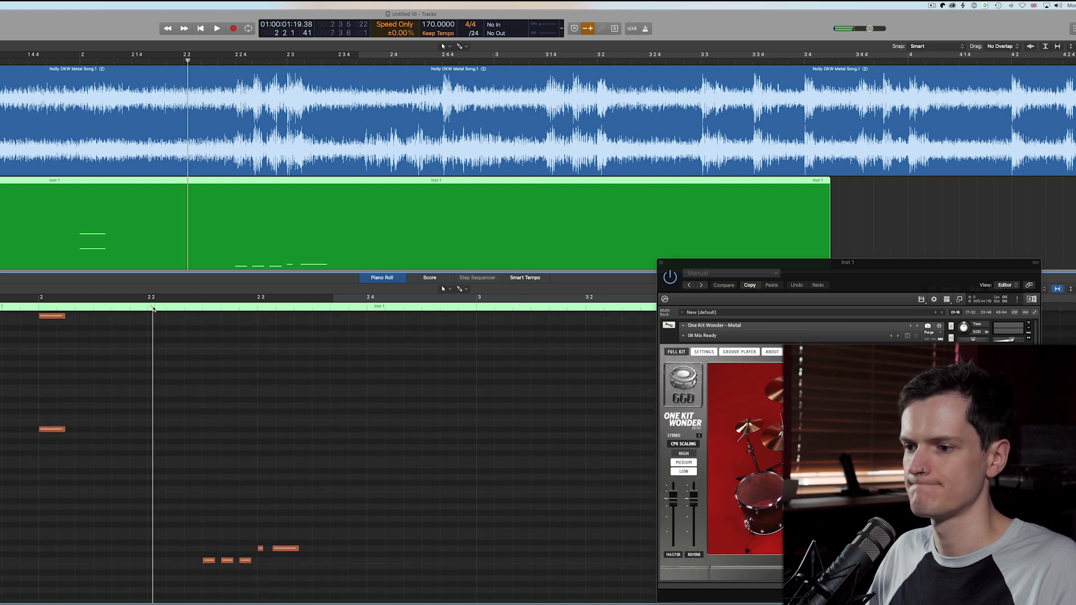
pyautogui.press('space')
pyautogui.click(153, 308)
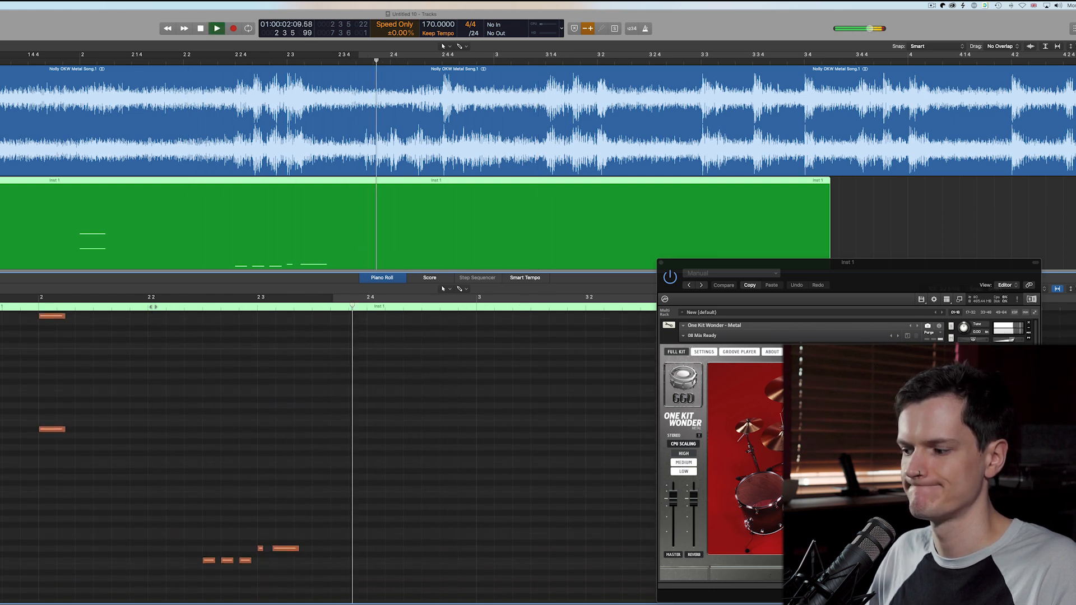
pyautogui.click(154, 308)
pyautogui.press('space')
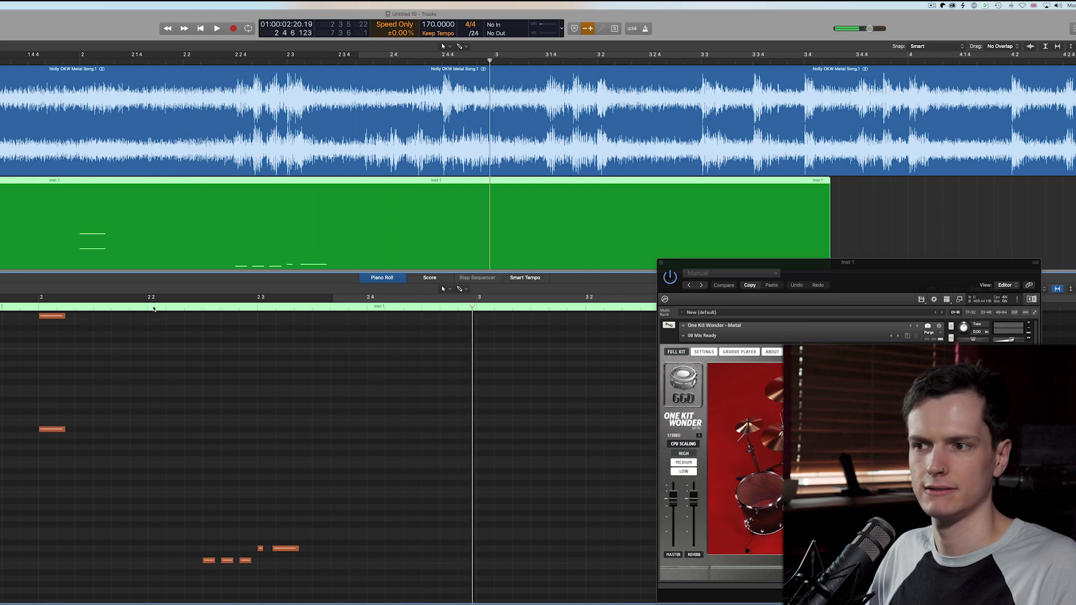
# Mute the Inst 1 region and play the song alone at full speed from around beat 2 of bar 2
pyautogui.press('m')
pyautogui.click(199, 63)
pyautogui.press('space')
pyautogui.press('space')
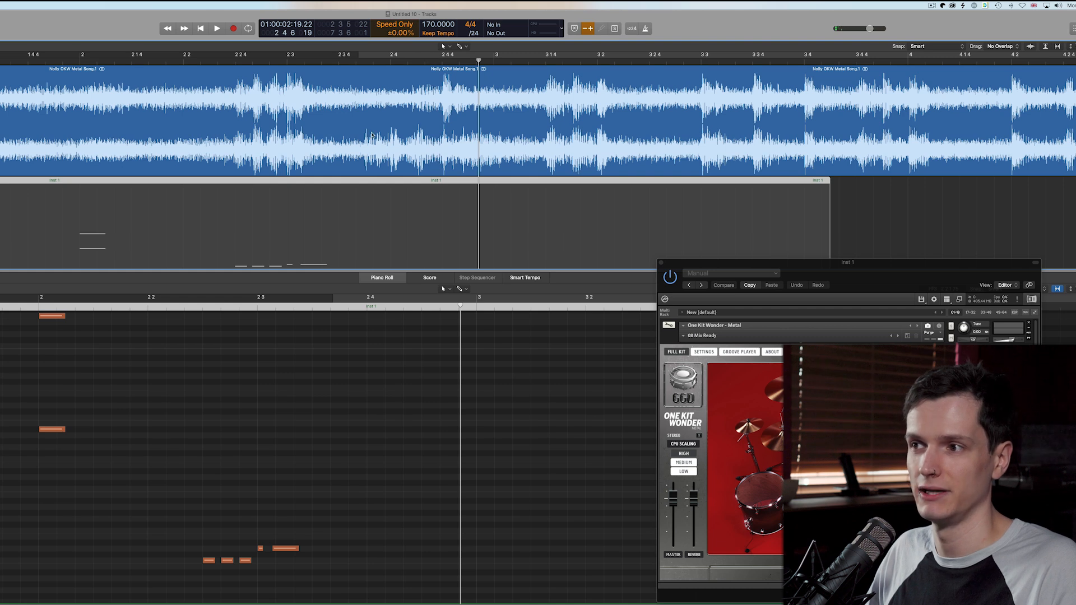
pyautogui.click(391, 140)
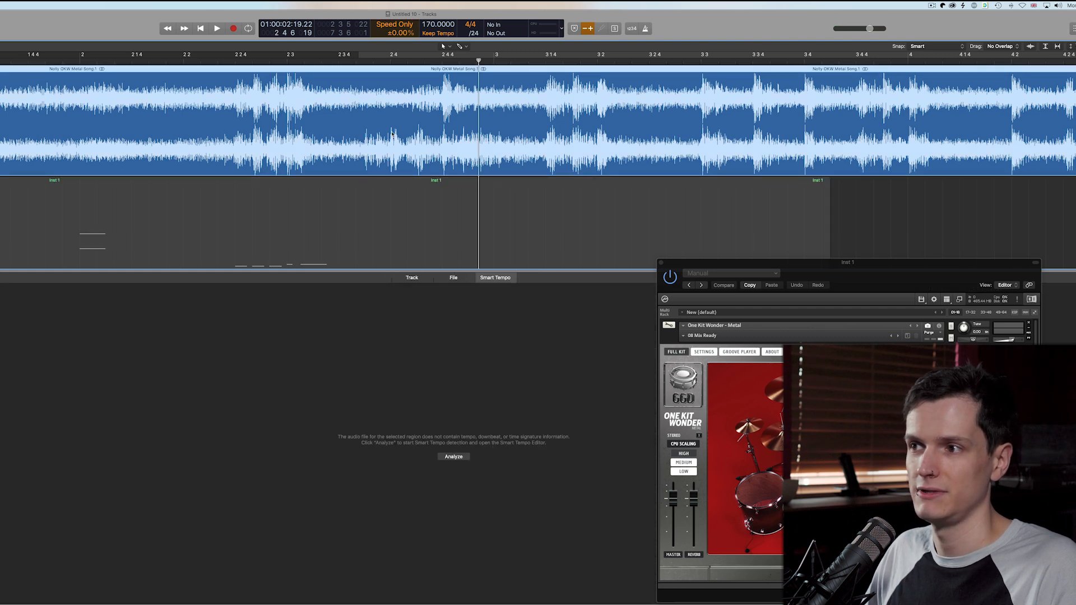
pyautogui.moveTo(478, 61); pyautogui.dragTo(213, 63)
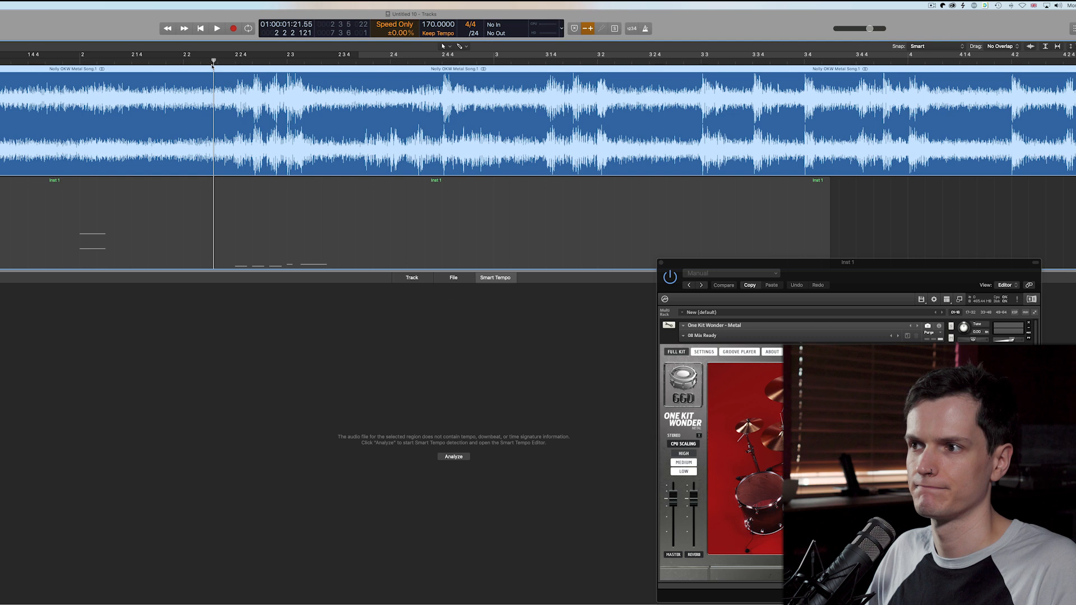
pyautogui.press('space')
pyautogui.click(212, 64)
pyautogui.press('space')
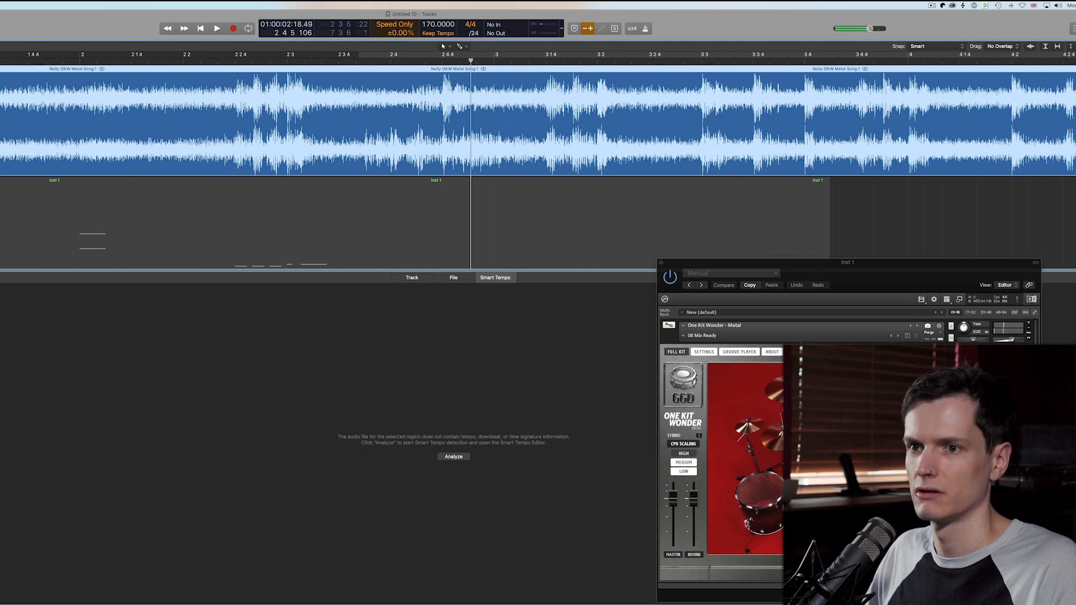
# Unmute the Inst 1 region, set the grid division to /16 and show the region's notes in the Piano Roll around bars 2 and 3
pyautogui.press('s')
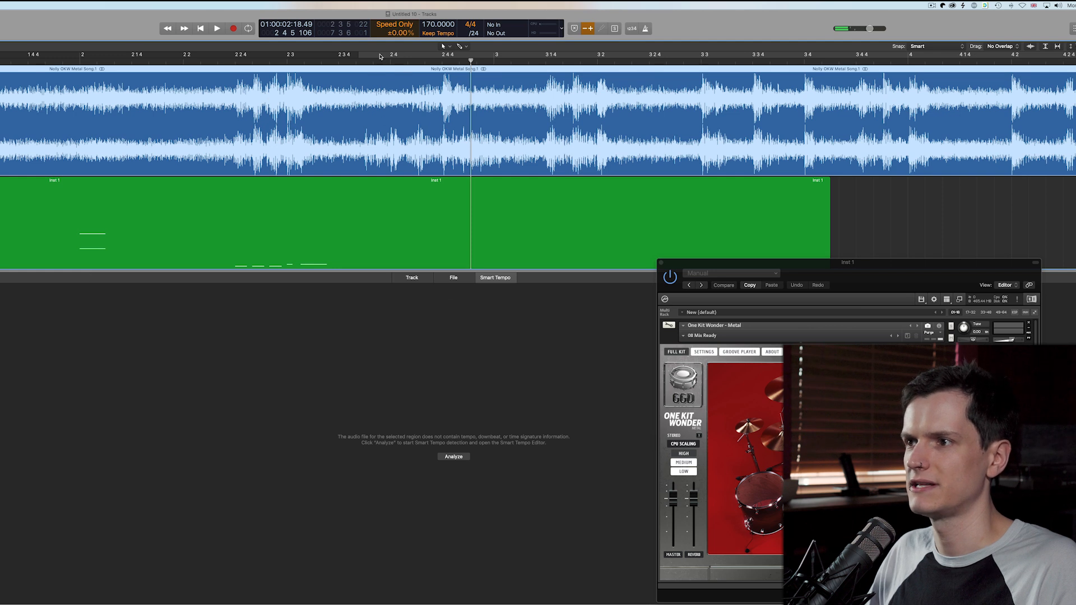
pyautogui.click(475, 34)
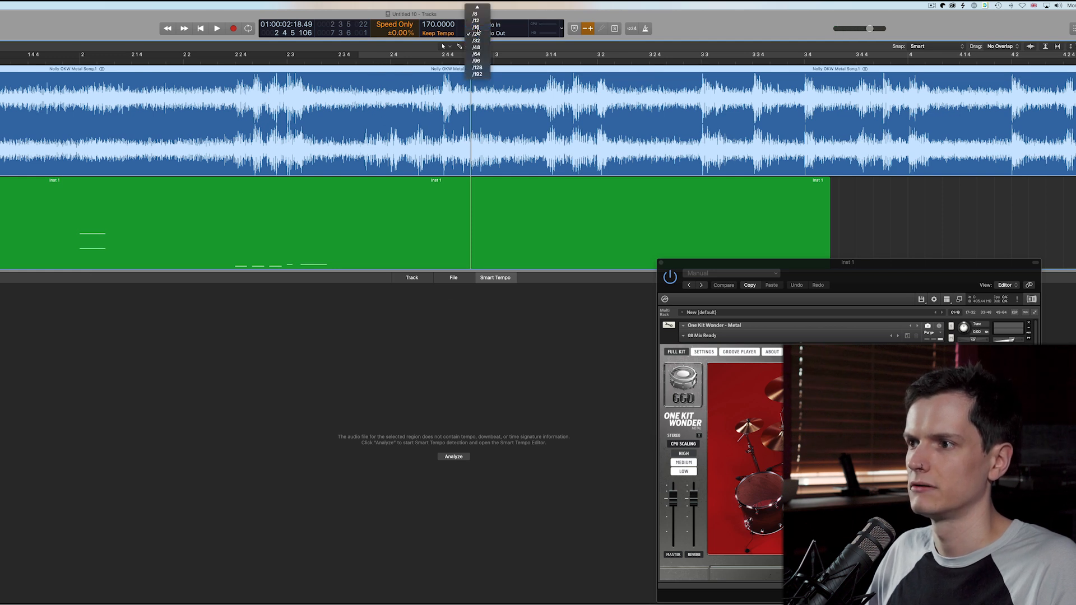
pyautogui.click(476, 27)
pyautogui.click(394, 183)
pyautogui.hscroll(8, 550, 401)
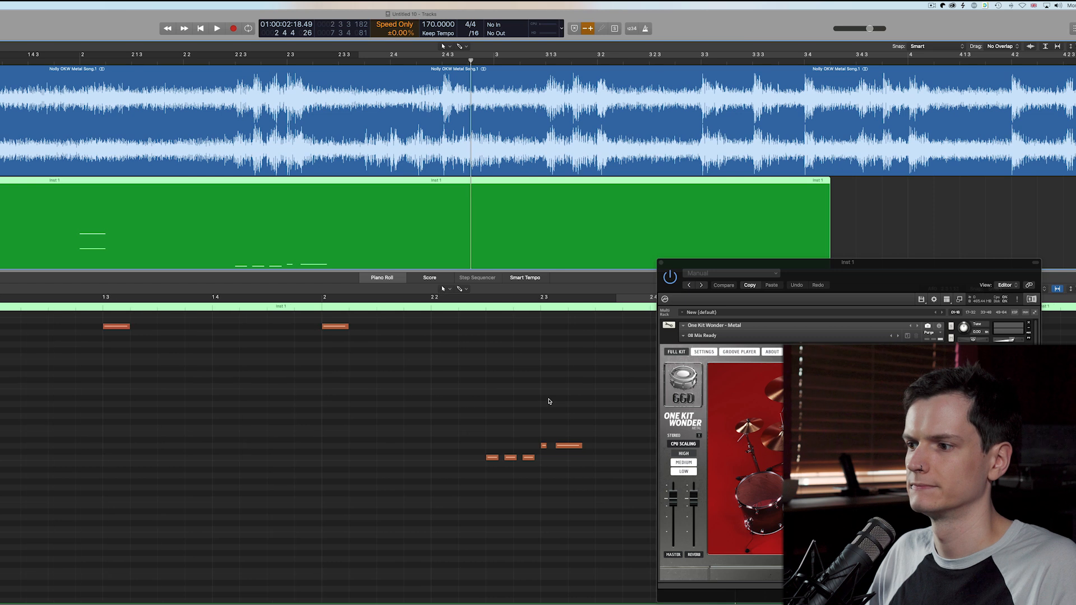
pyautogui.scroll(-4, 549, 400)
pyautogui.scroll(2, 549, 399)
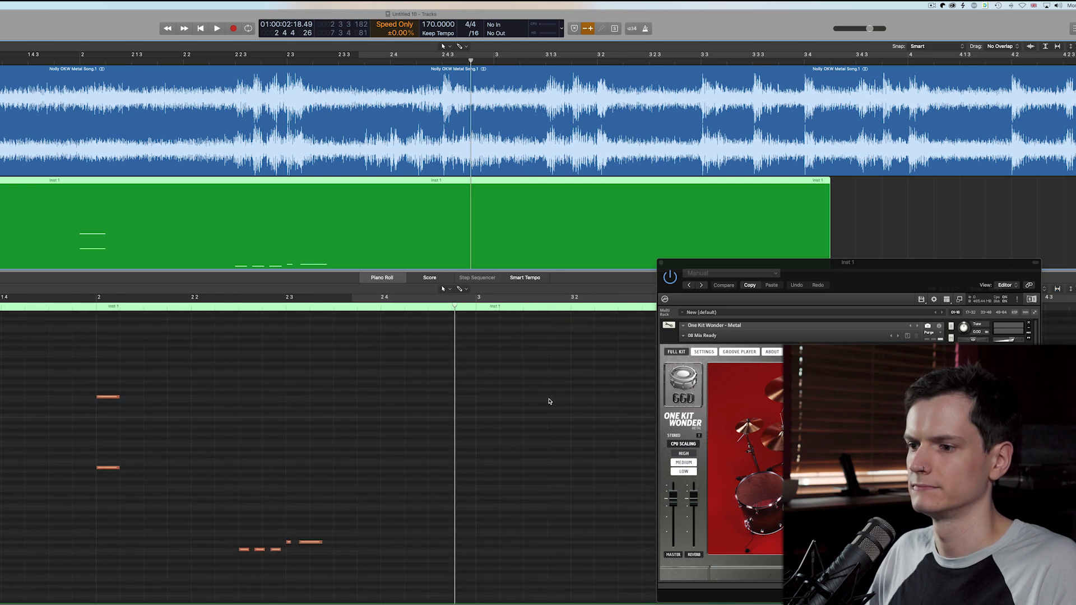
# Play the drums with the song through the end of bar 2, restarting from just after beat 2
pyautogui.press('space')
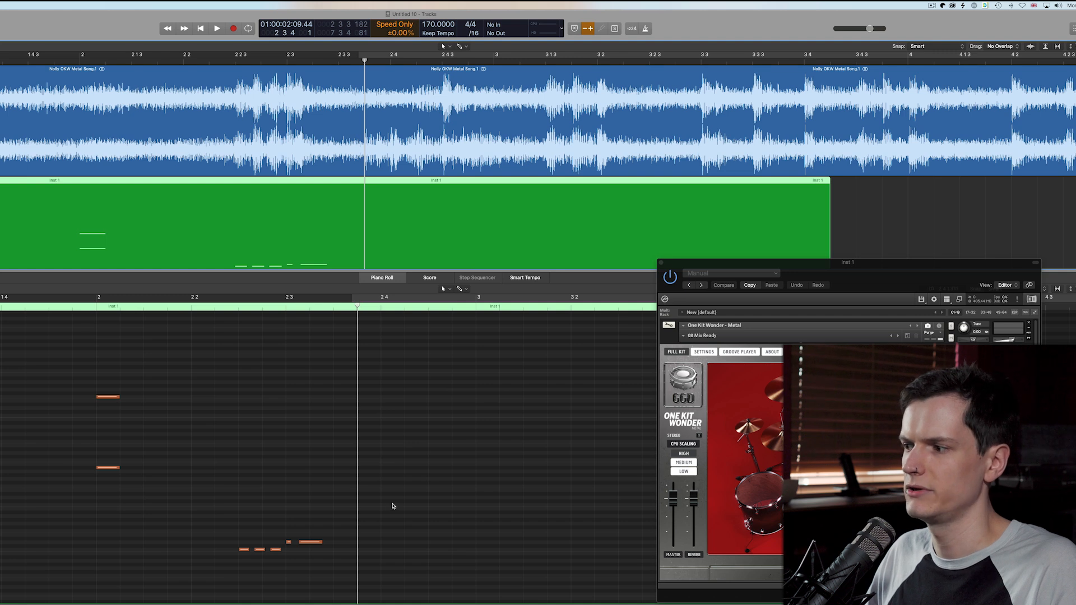
pyautogui.press('space')
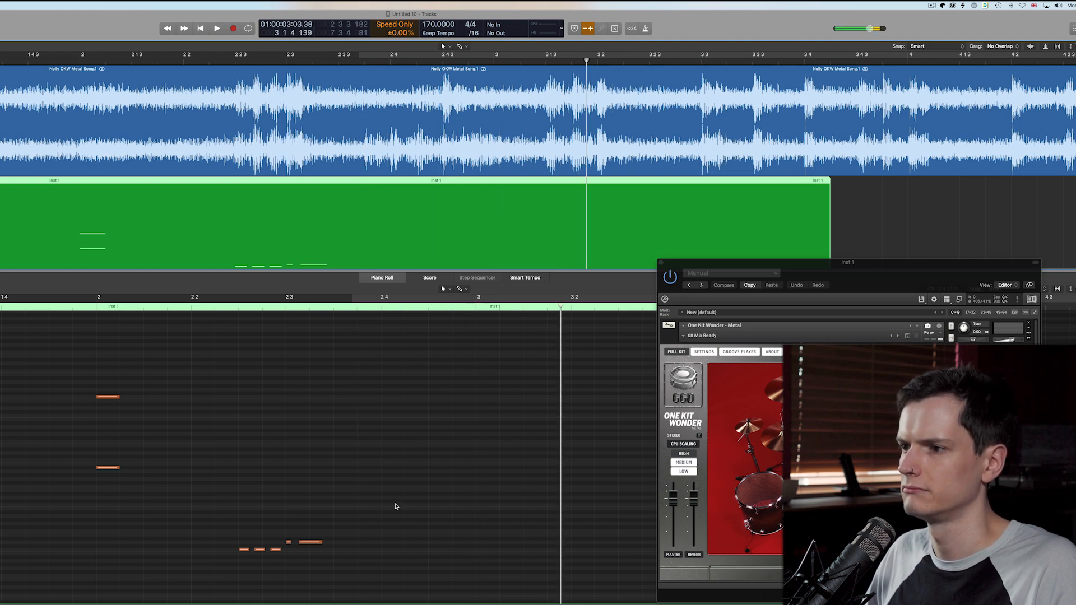
pyautogui.click(215, 303)
pyautogui.press('space')
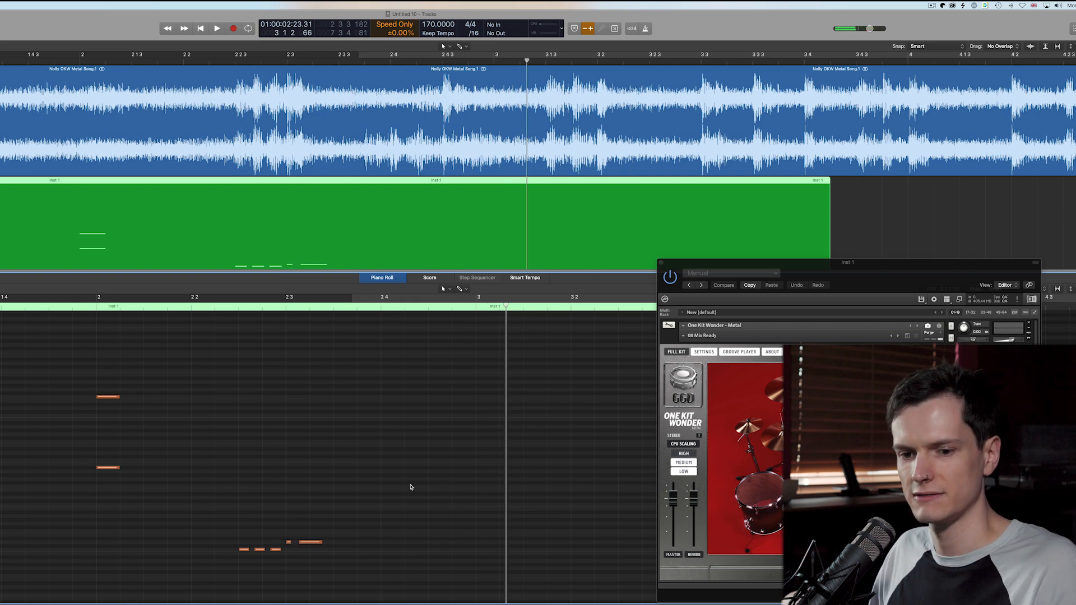
# Audition the floor tom in One Kit Wonder and replay the fill from just after beat 2 and from beat 3 of bar 2
pyautogui.click(915, 490)
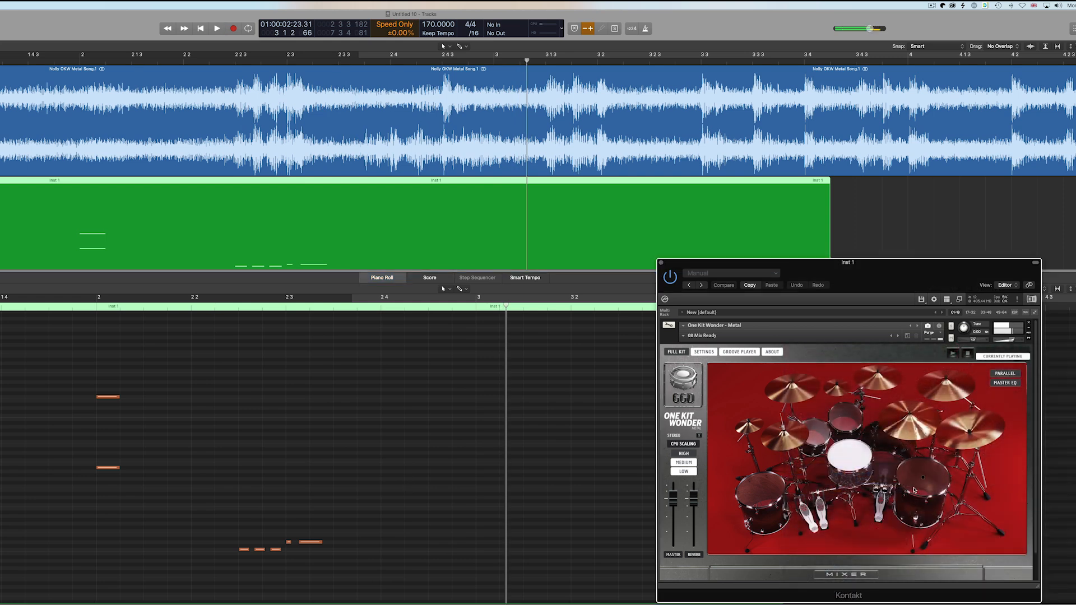
pyautogui.click(217, 307)
pyautogui.press('space')
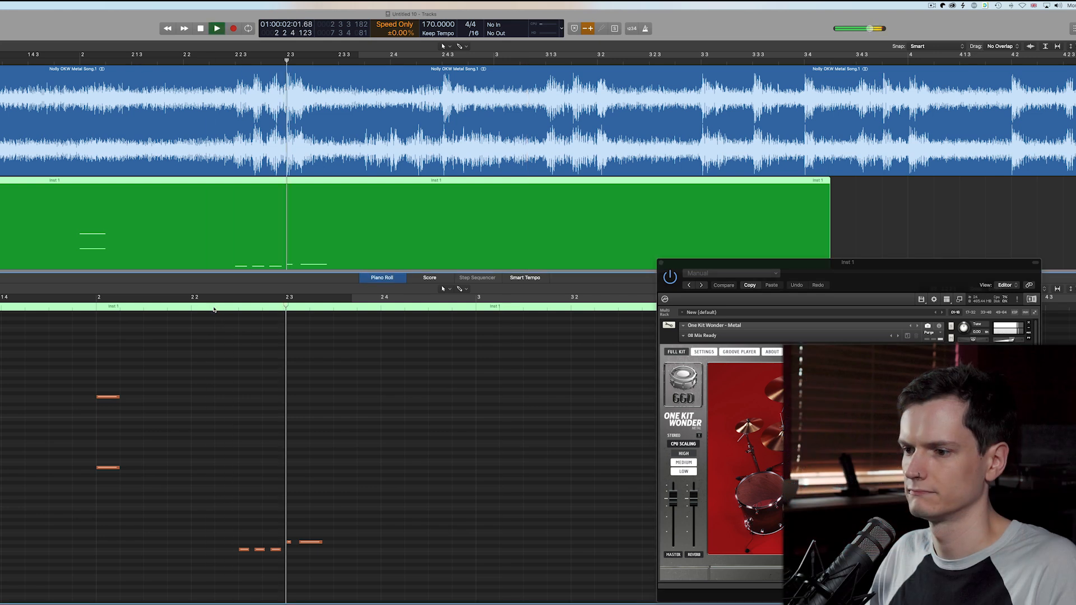
pyautogui.press('space')
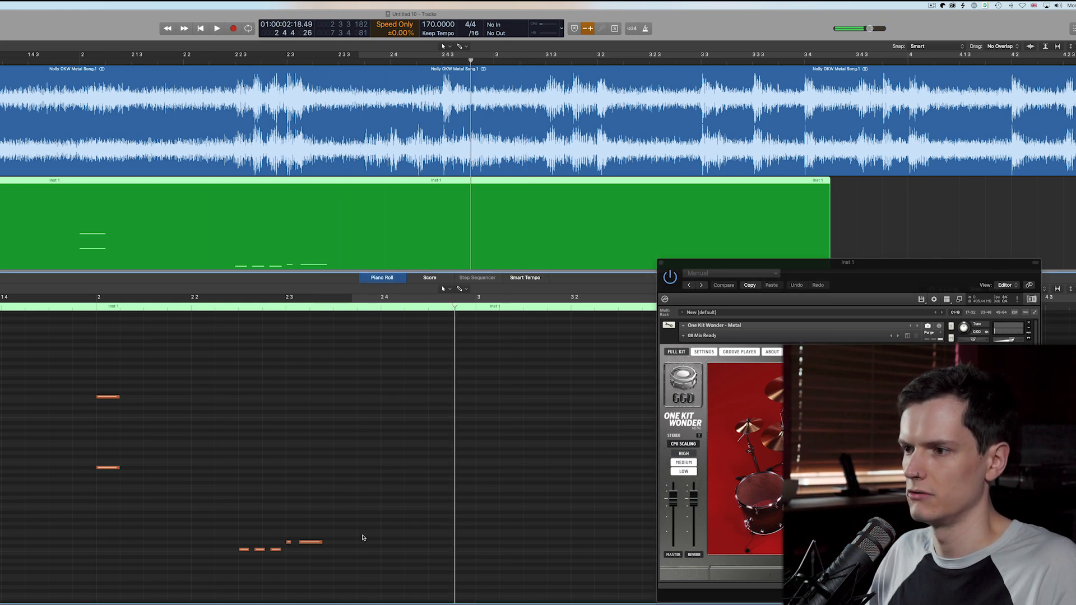
pyautogui.click(285, 308)
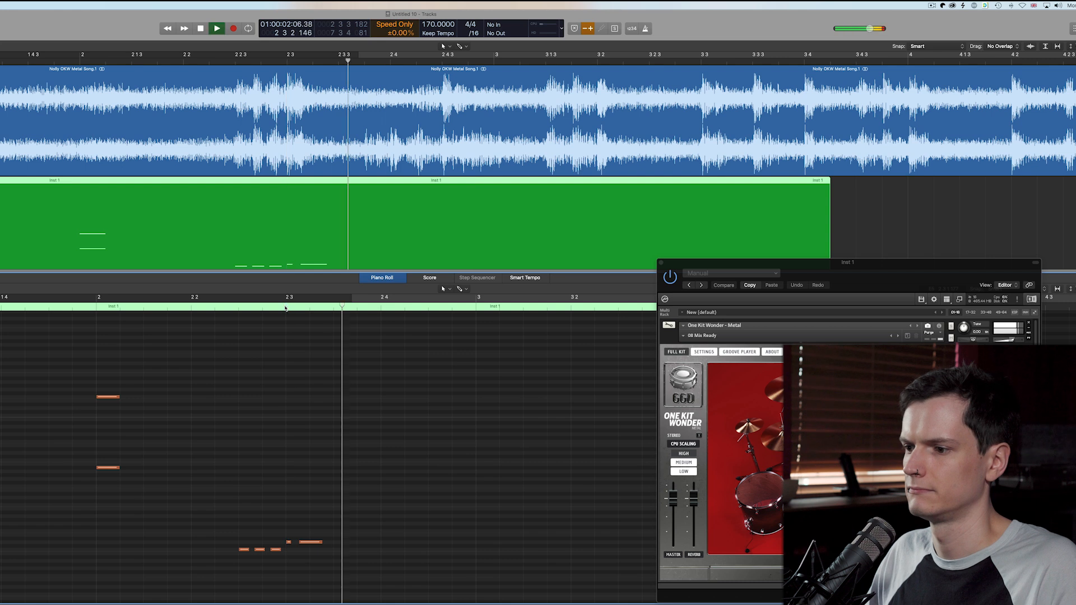
# Add three consecutive sixteenth notes on one row above the existing fill, starting at position 2 3 4 in the Piano Roll
pyautogui.click(278, 308)
pyautogui.click(270, 307)
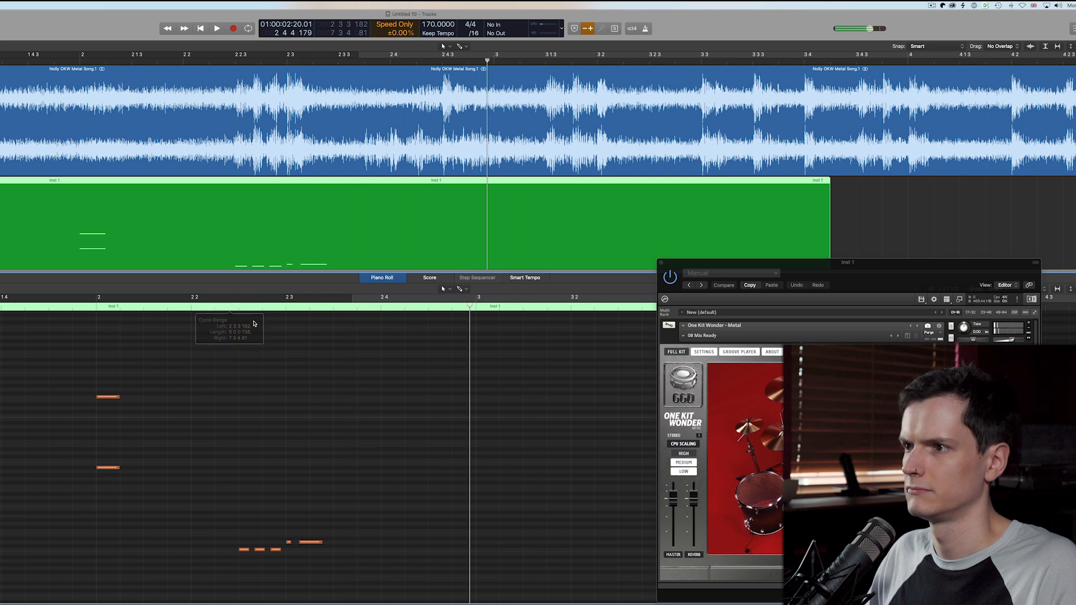
pyautogui.click(366, 60)
pyautogui.scroll(2, 351, 505)
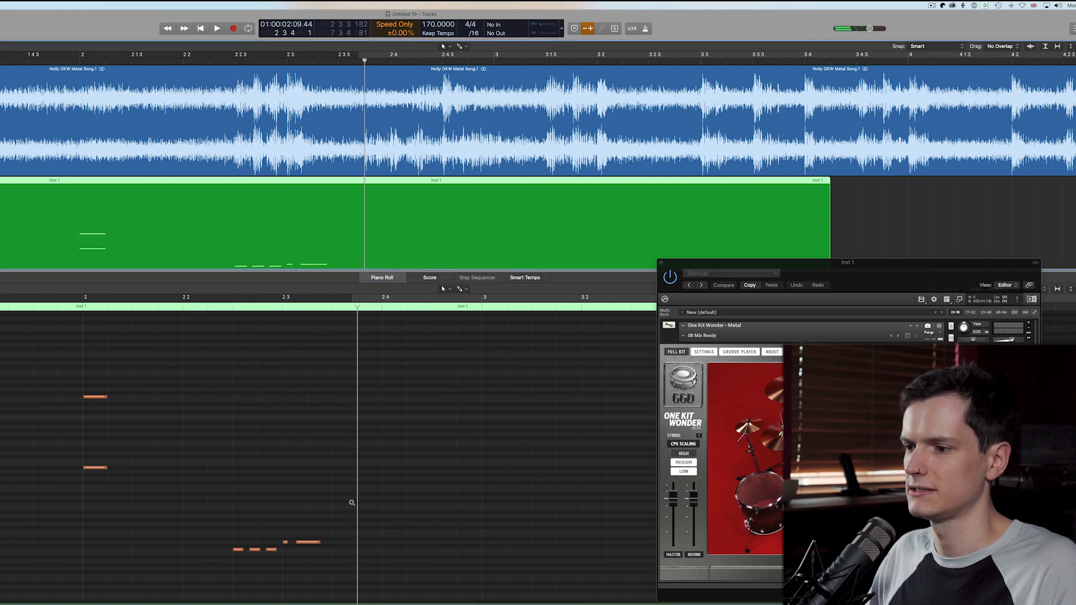
pyautogui.click(362, 506)
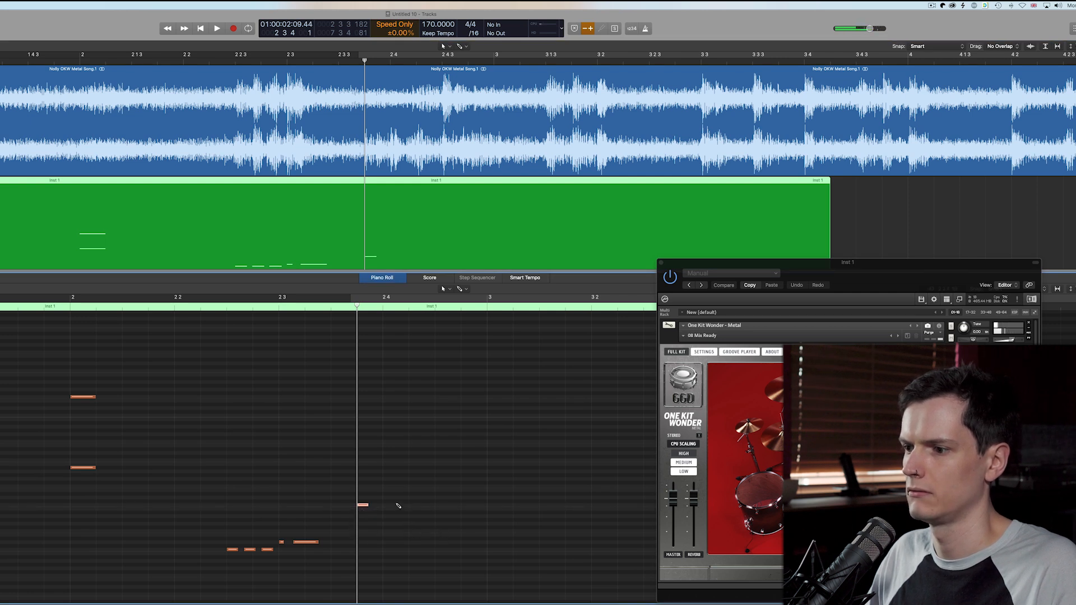
pyautogui.click(415, 506)
# Play the extended fill with the song from just after beat 2 through the end of bar 2
pyautogui.click(181, 307)
pyautogui.press('space')
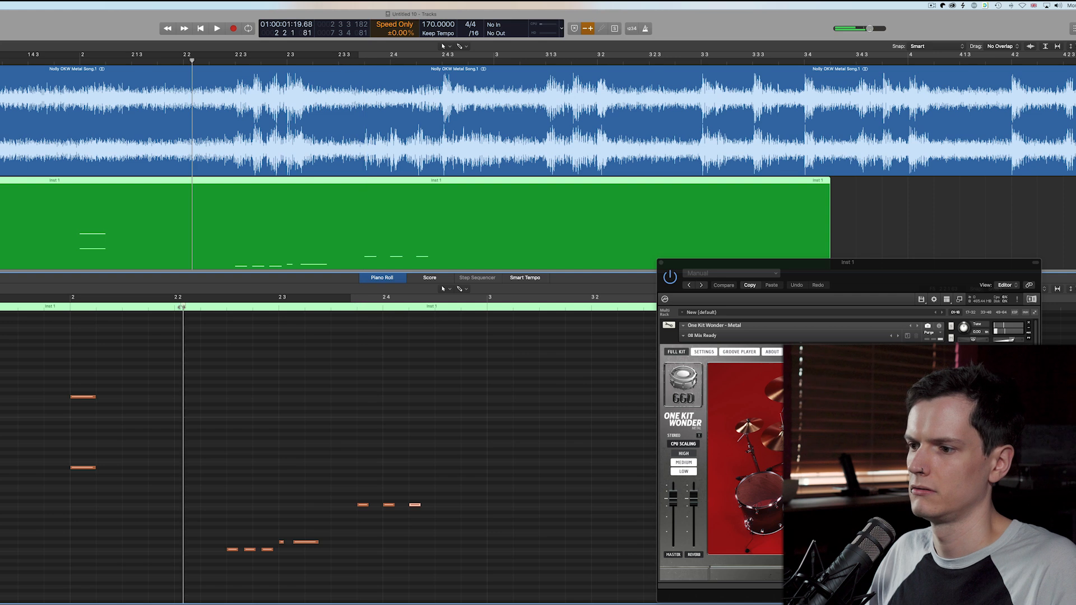
pyautogui.click(181, 307)
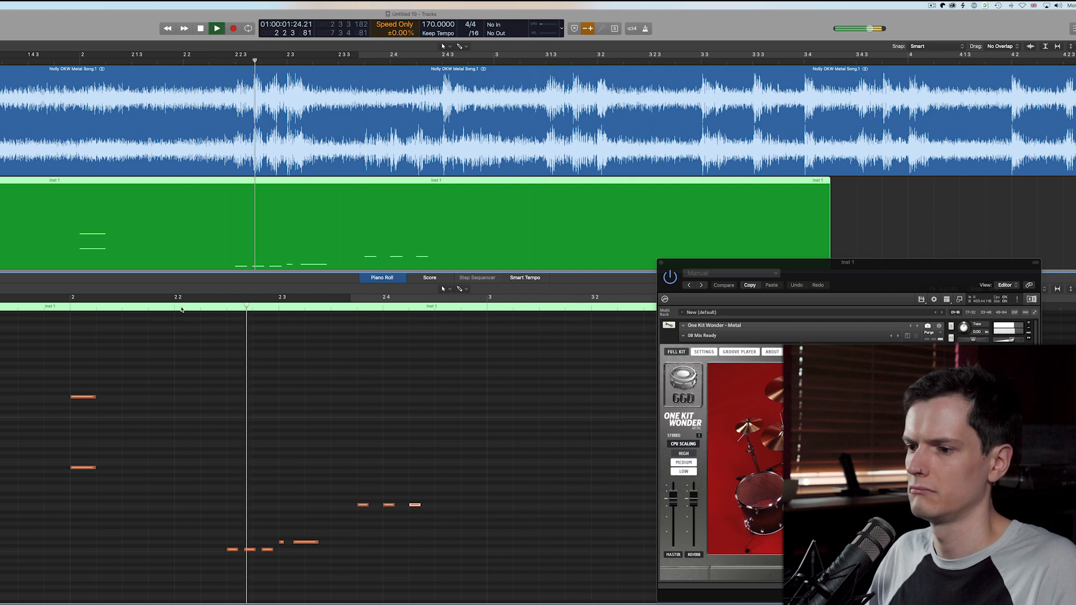
pyautogui.press('space')
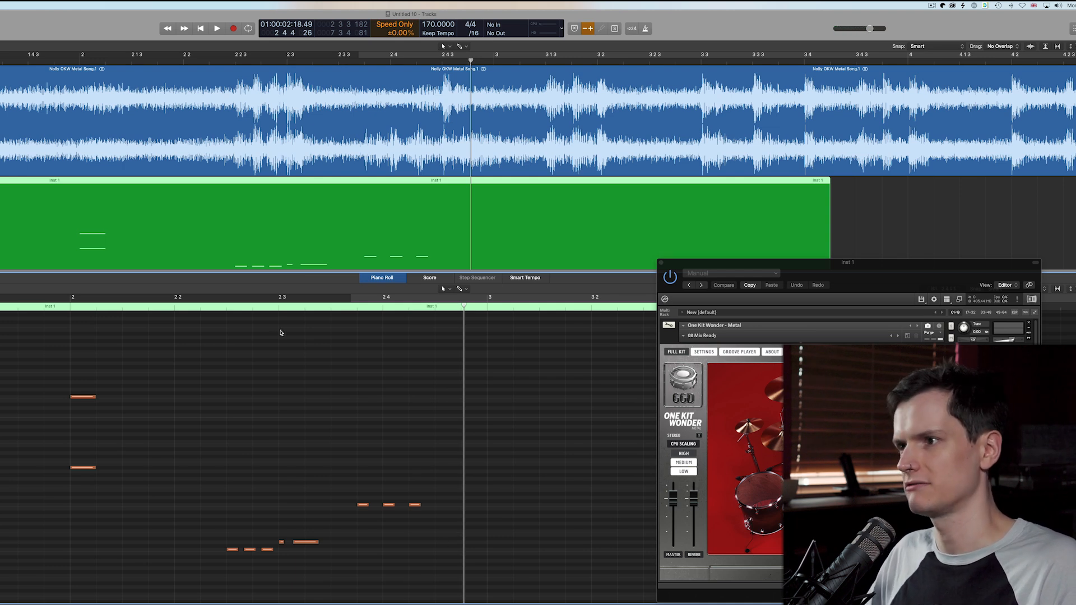
# Add a note at position 2 4 3 on the fill's lowest row and replay the fill from just before beat 2 of bar 2
pyautogui.click(443, 64)
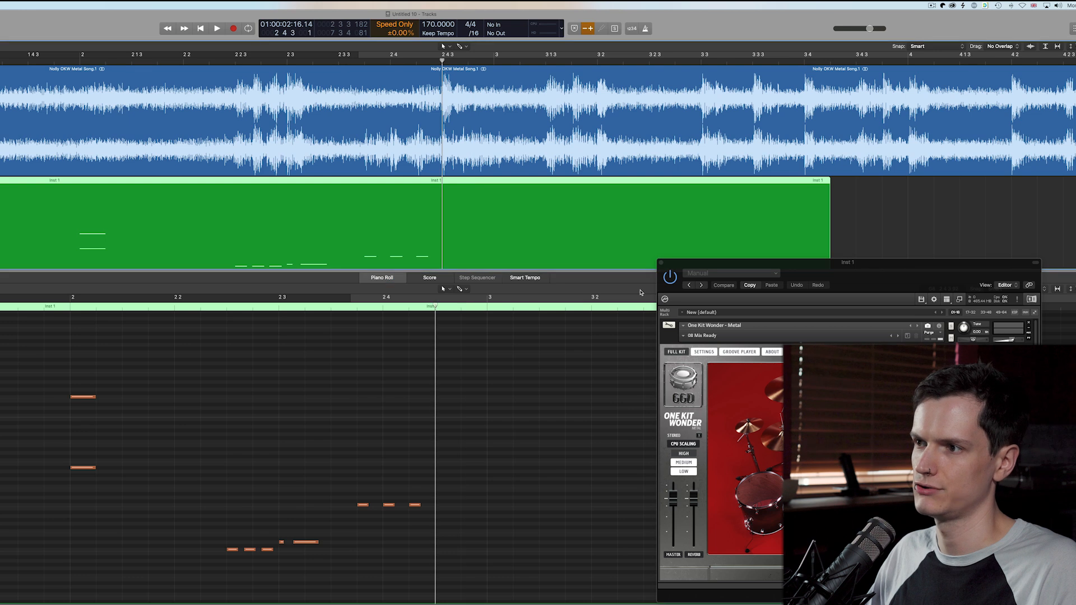
pyautogui.click(163, 306)
pyautogui.press('space')
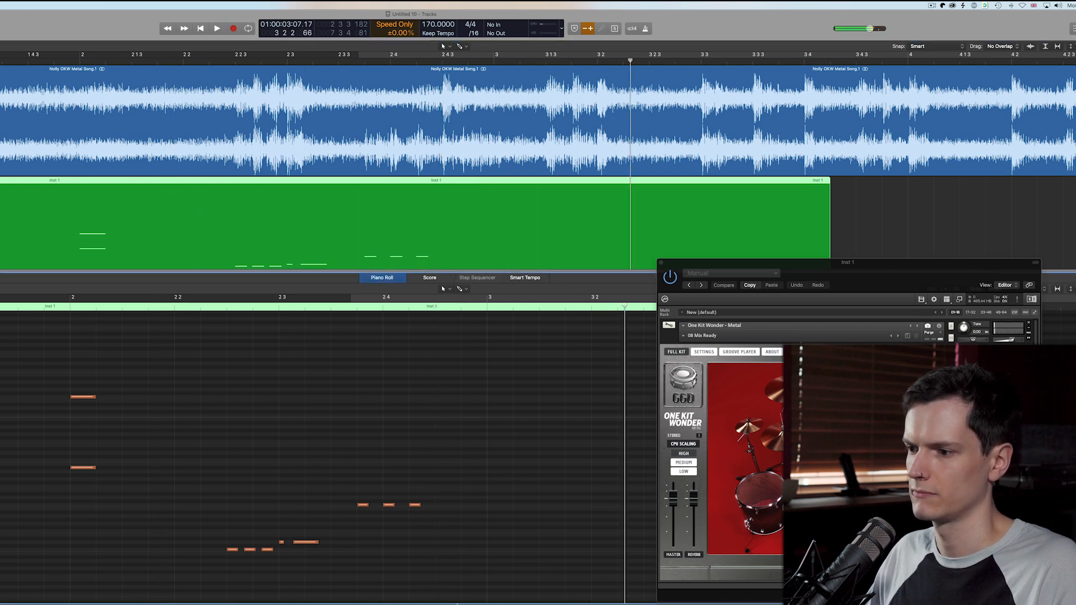
pyautogui.click(162, 306)
pyautogui.press('space')
pyautogui.click(162, 305)
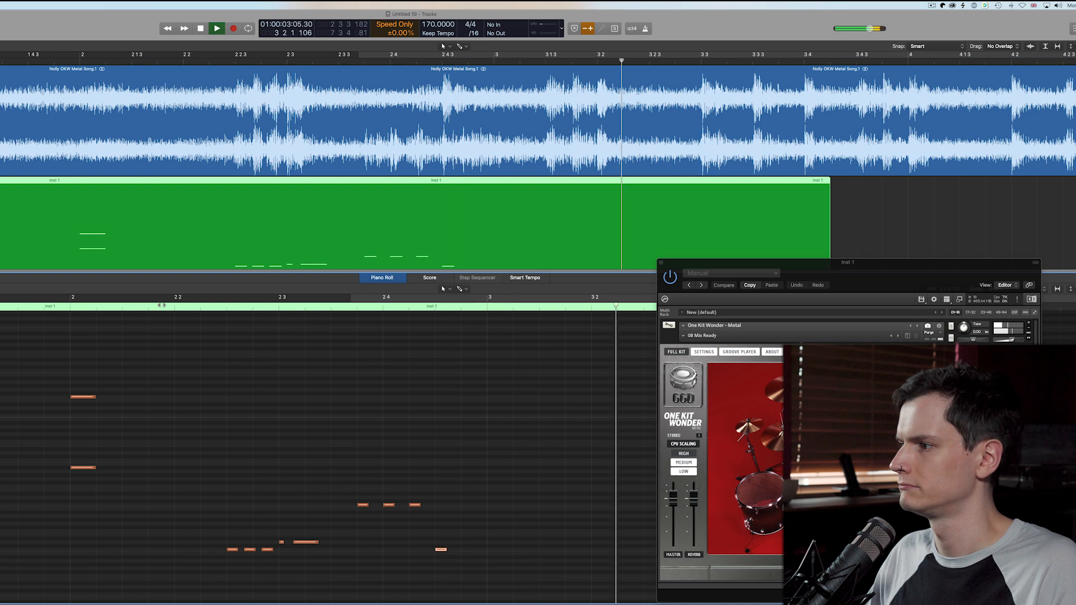
pyautogui.click(162, 305)
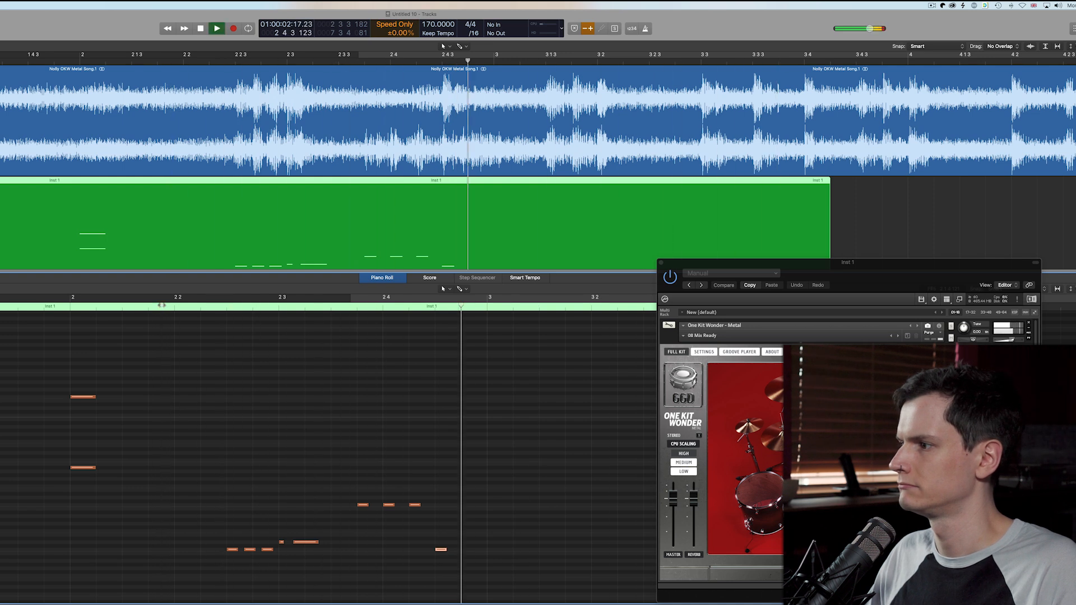
pyautogui.press('space')
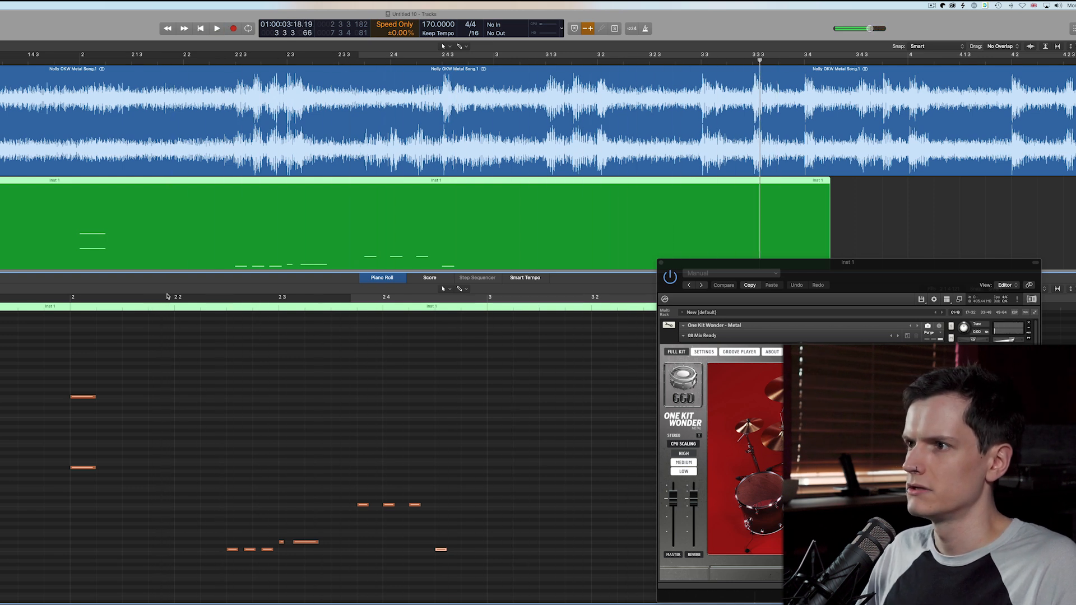
# Listen to the drums with the song from around beat 2 of bar 2 into the second half of bar 3
pyautogui.hscroll(5, 285, 473)
pyautogui.click(32, 306)
pyautogui.press('space')
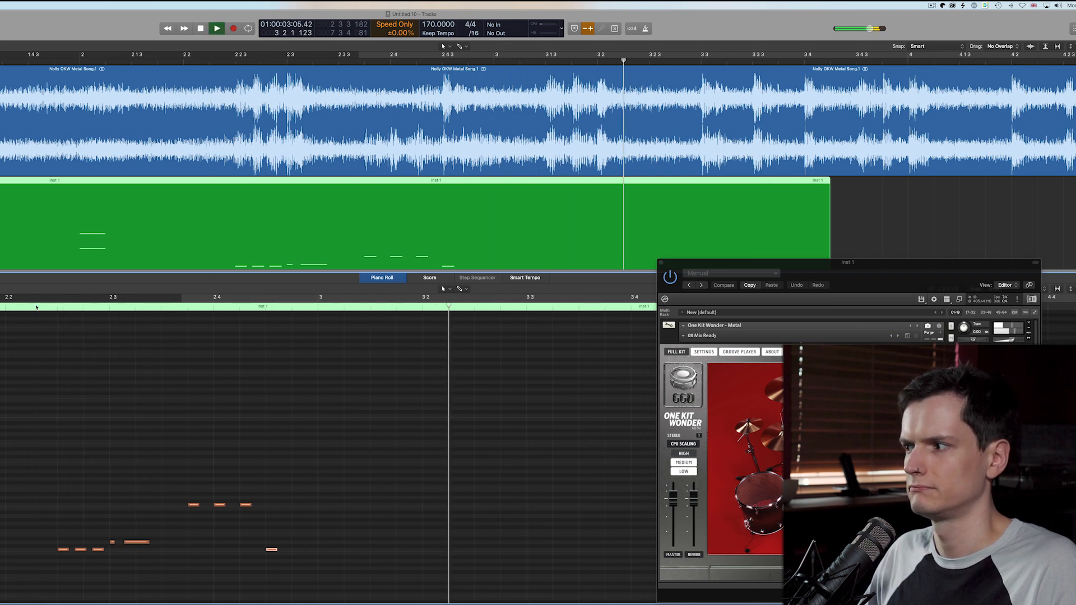
pyautogui.press('space')
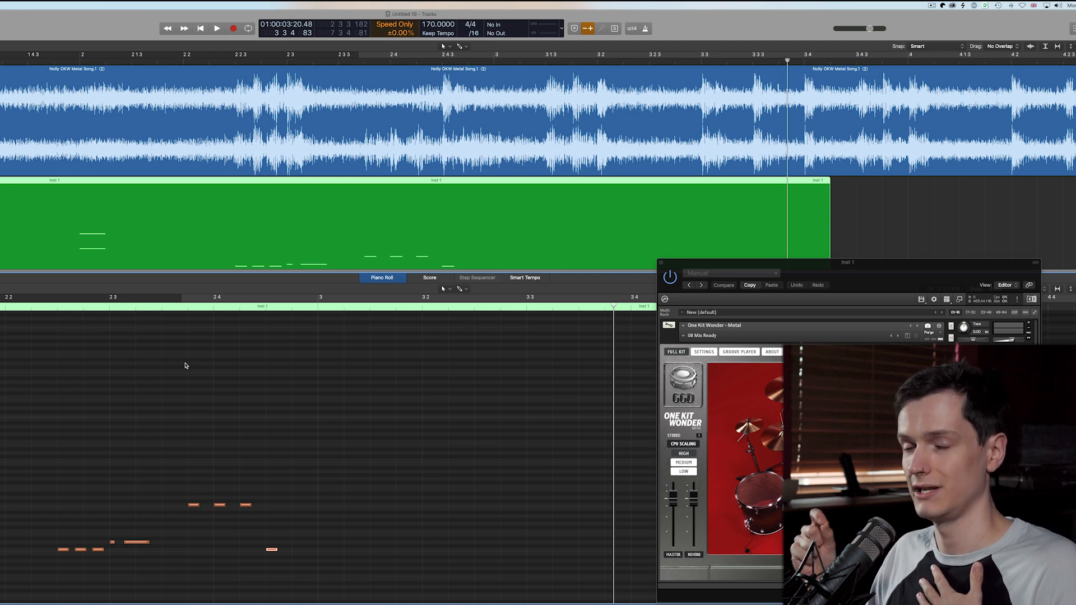
pyautogui.press('space')
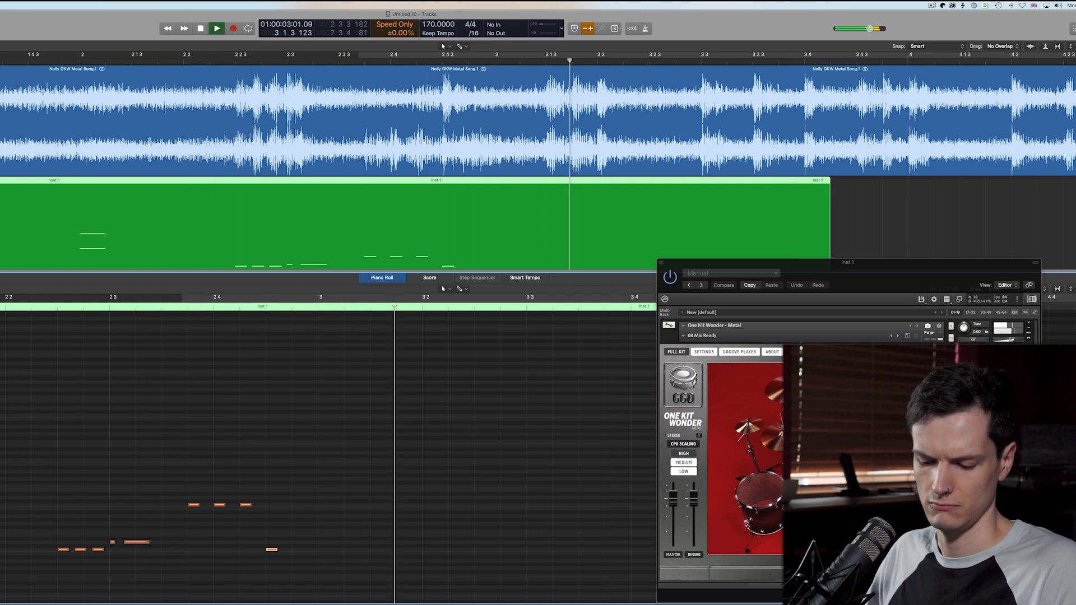
pyautogui.press('space')
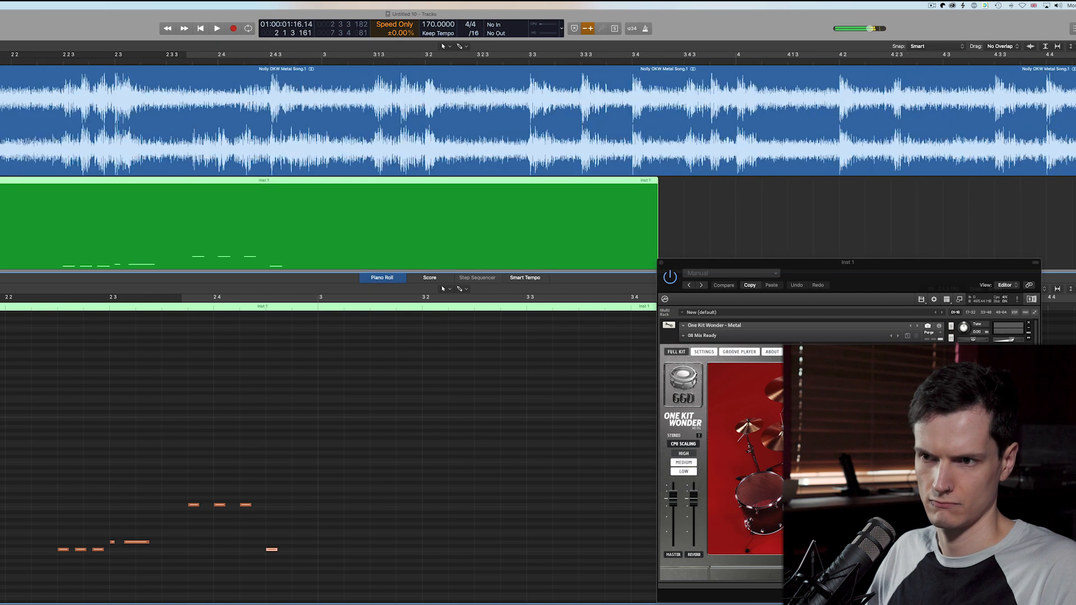
pyautogui.press('space')
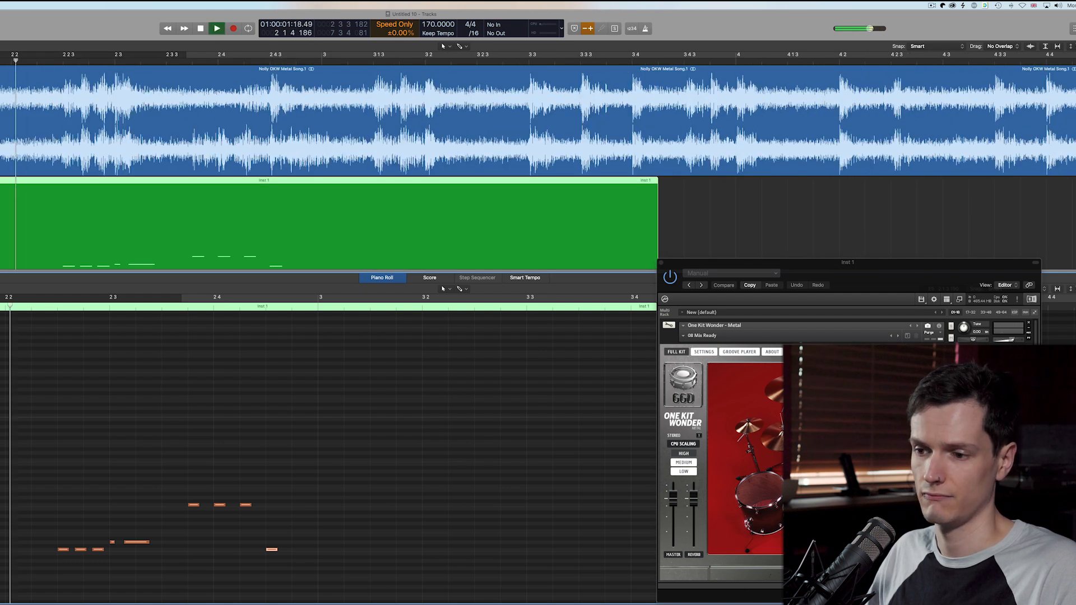
pyautogui.press('space')
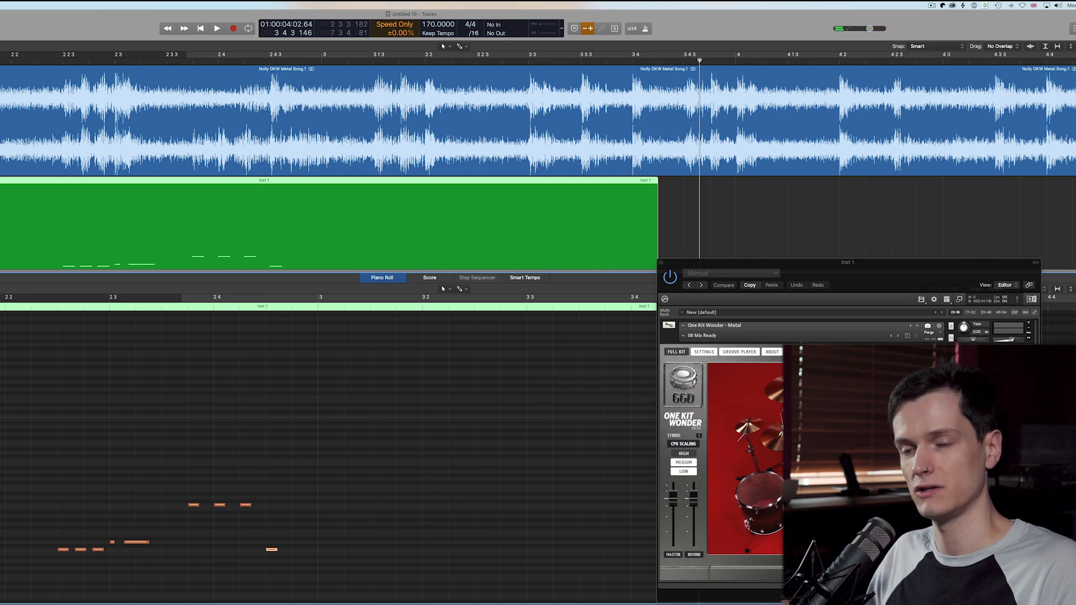
# Audition the rear centre cymbal in One Kit Wonder and place a cymbal note at position 2 4 3, moving it two rows lower
pyautogui.click(873, 383)
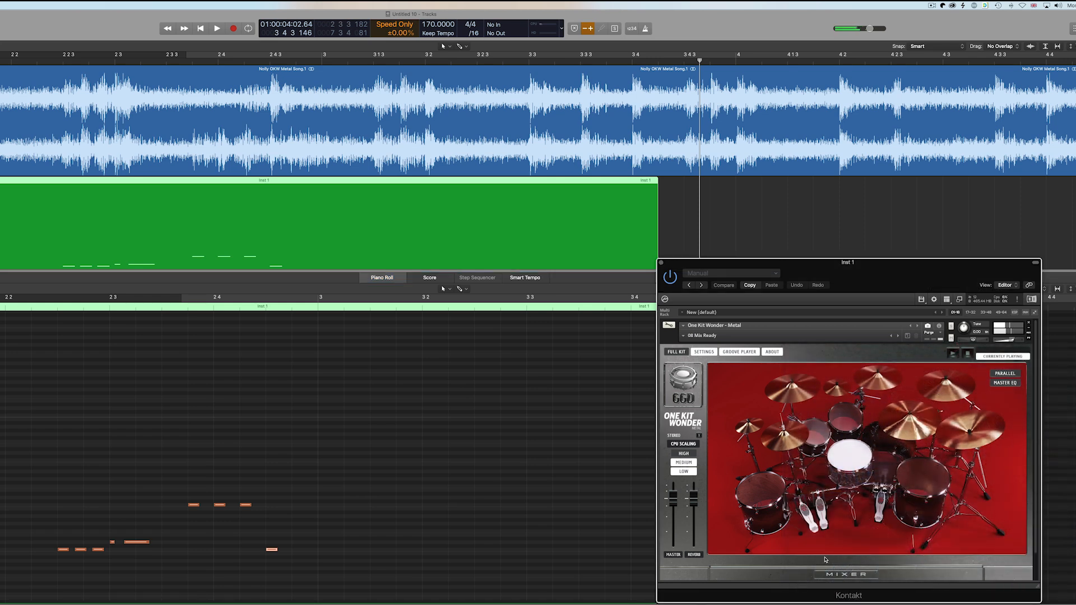
pyautogui.click(454, 522)
pyautogui.click(272, 427)
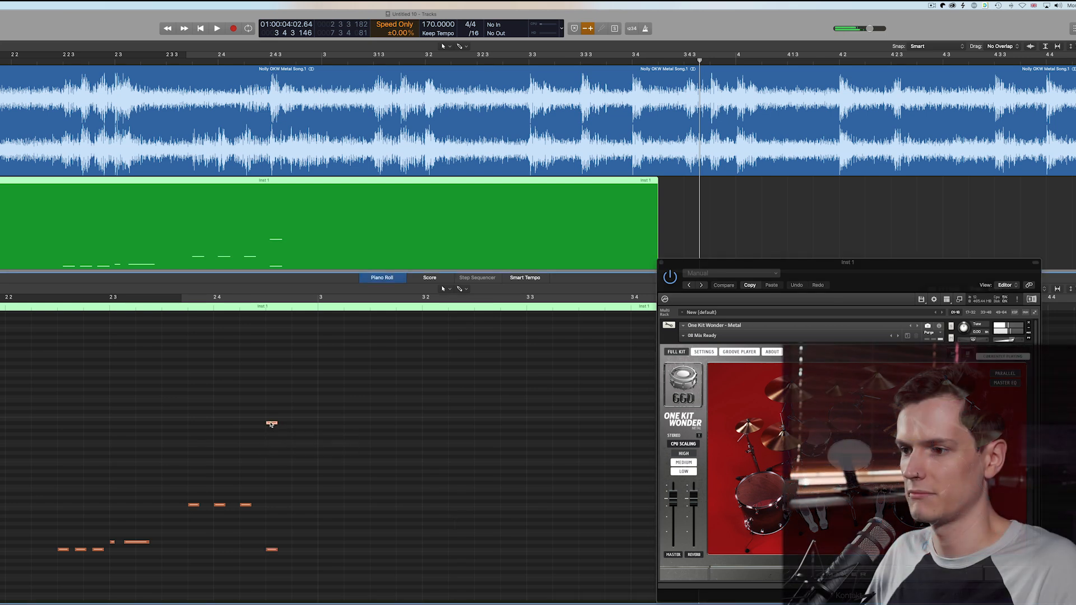
pyautogui.moveTo(270, 429); pyautogui.dragTo(270, 439)
pyautogui.click(314, 395)
# Play the fill and its closing cymbal hit twice with the song from just after beat 2 of bar 2
pyautogui.press('space')
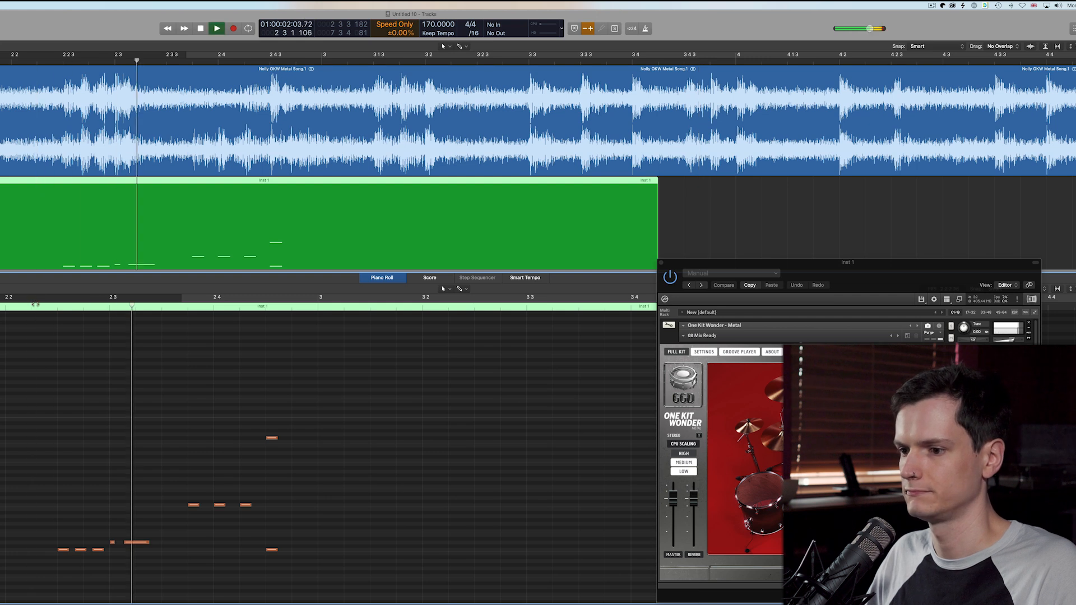
pyautogui.press('space')
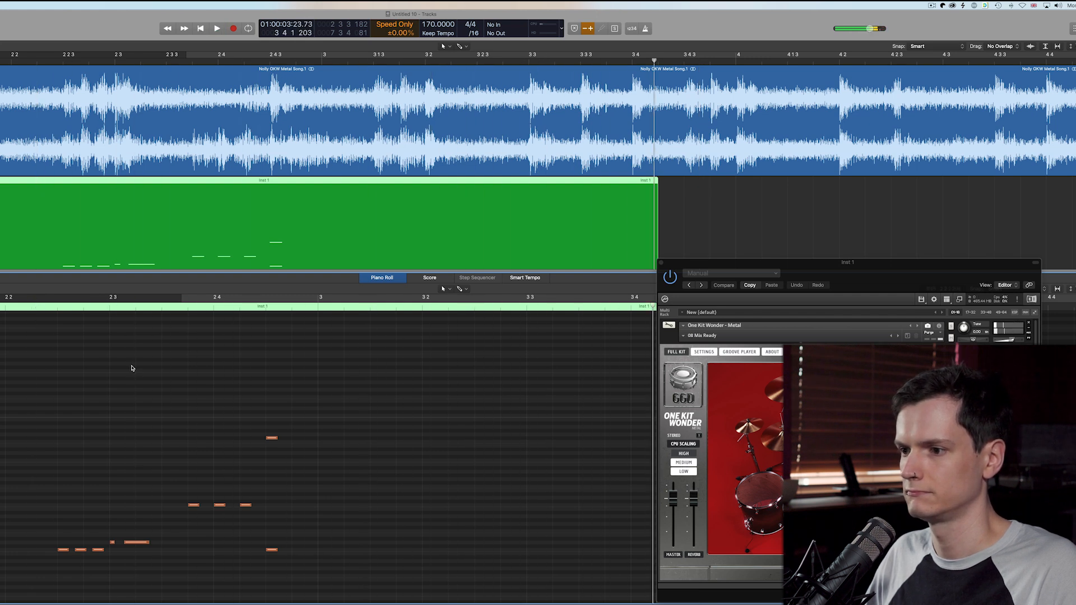
pyautogui.press('space')
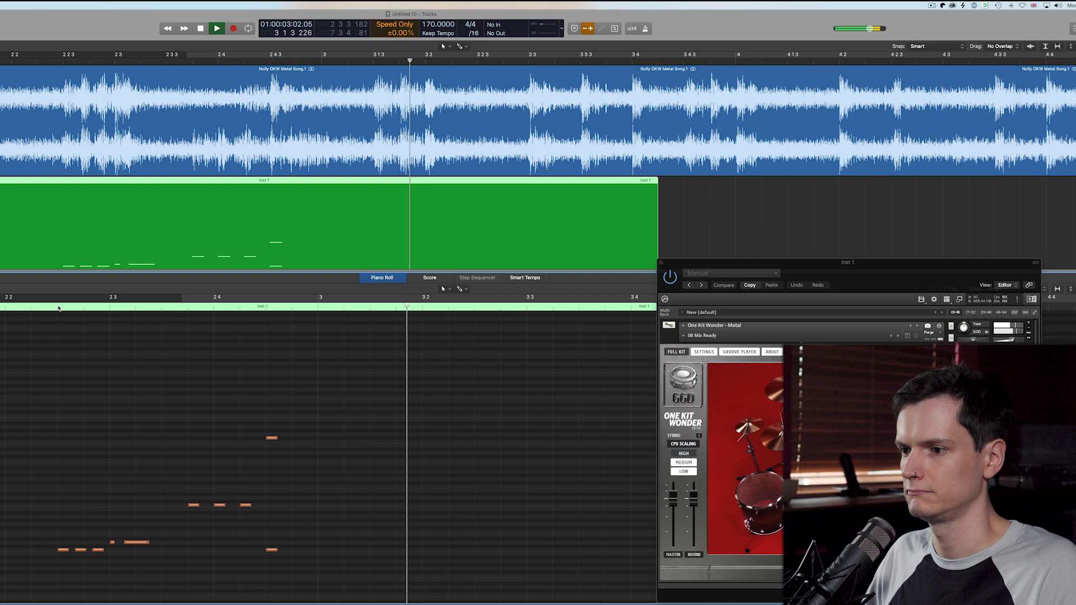
pyautogui.press('space')
pyautogui.press('super+Left')
pyautogui.press('super+Left')
pyautogui.press('super+Left')
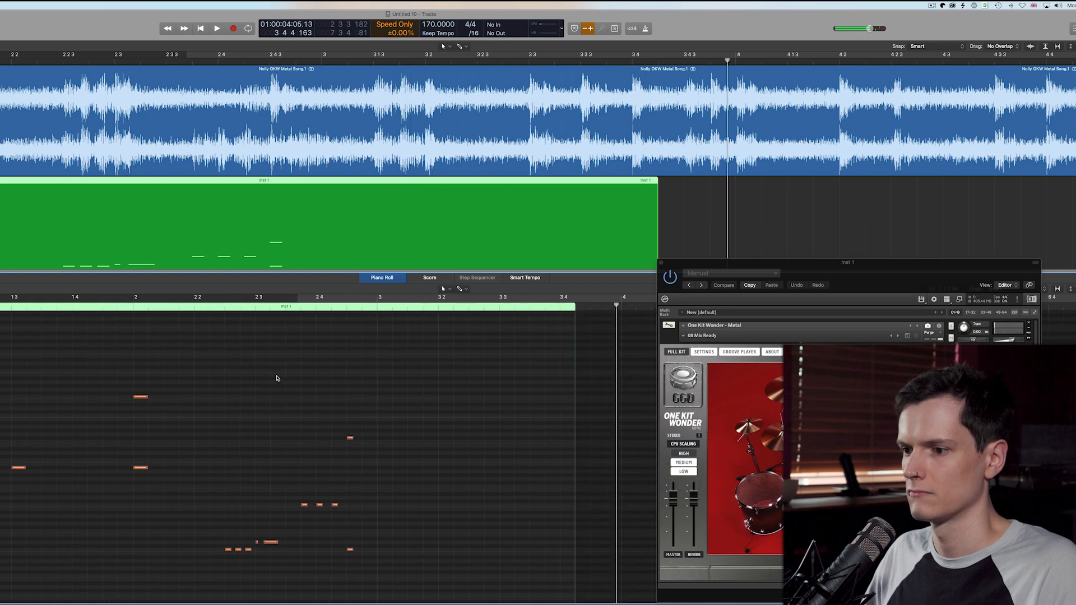
# Play the song and the drum region from the start through bar 3
pyautogui.press('Return')
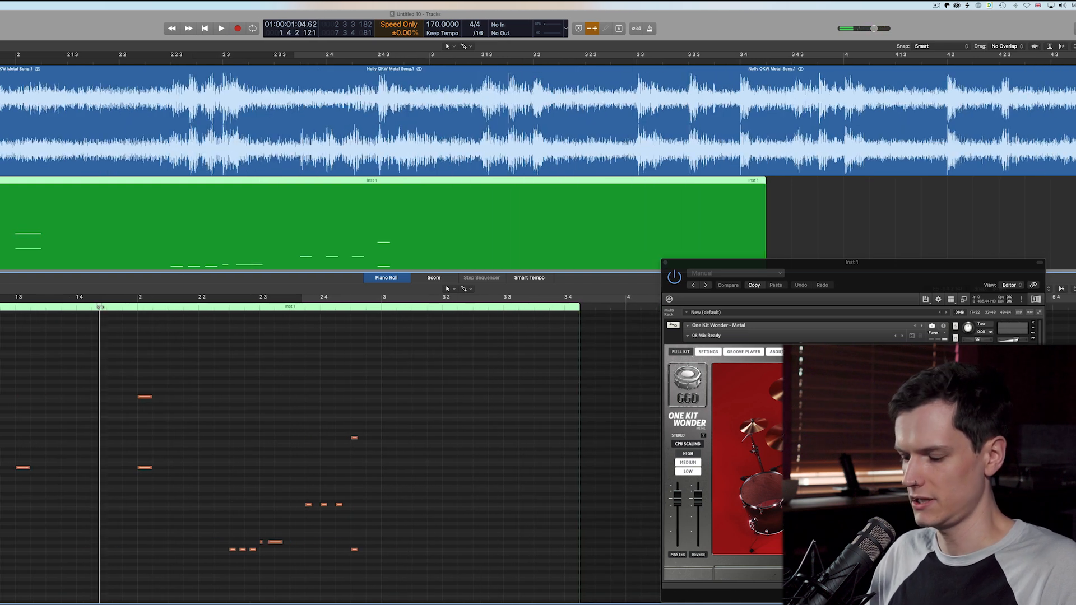
pyautogui.press('space')
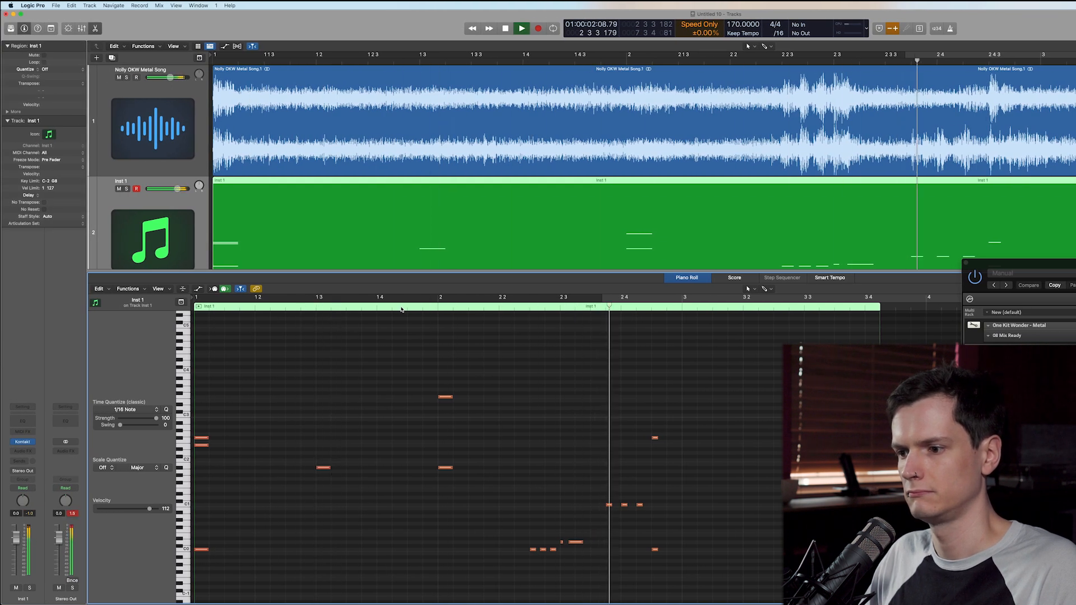
pyautogui.press('space')
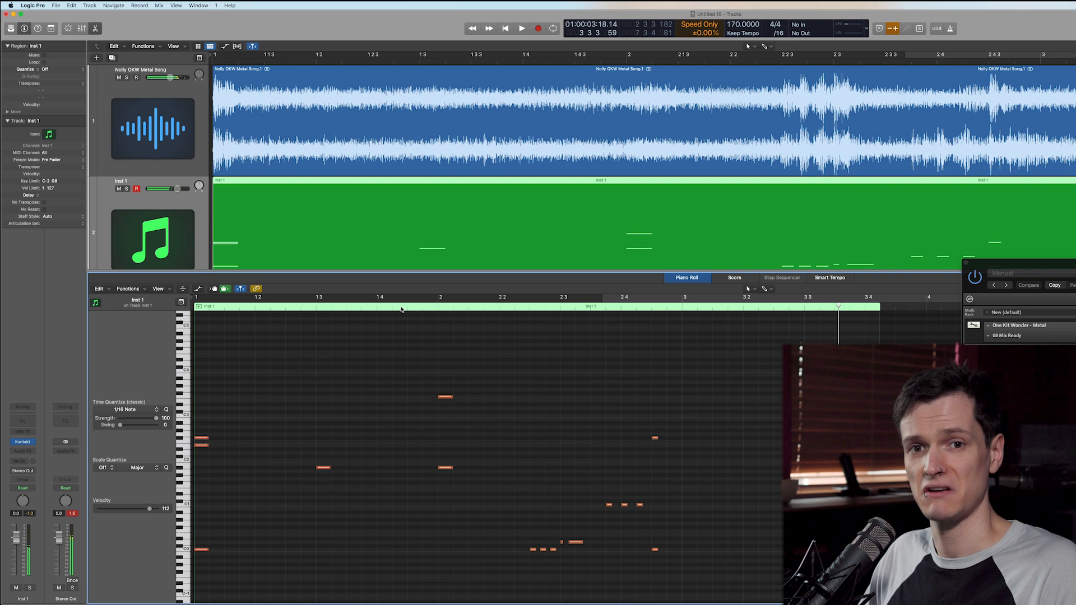
# Set a cycle range over bar 3, from bar 3 to bar 4, and listen to it looping
pyautogui.scroll(3, 759, 427)
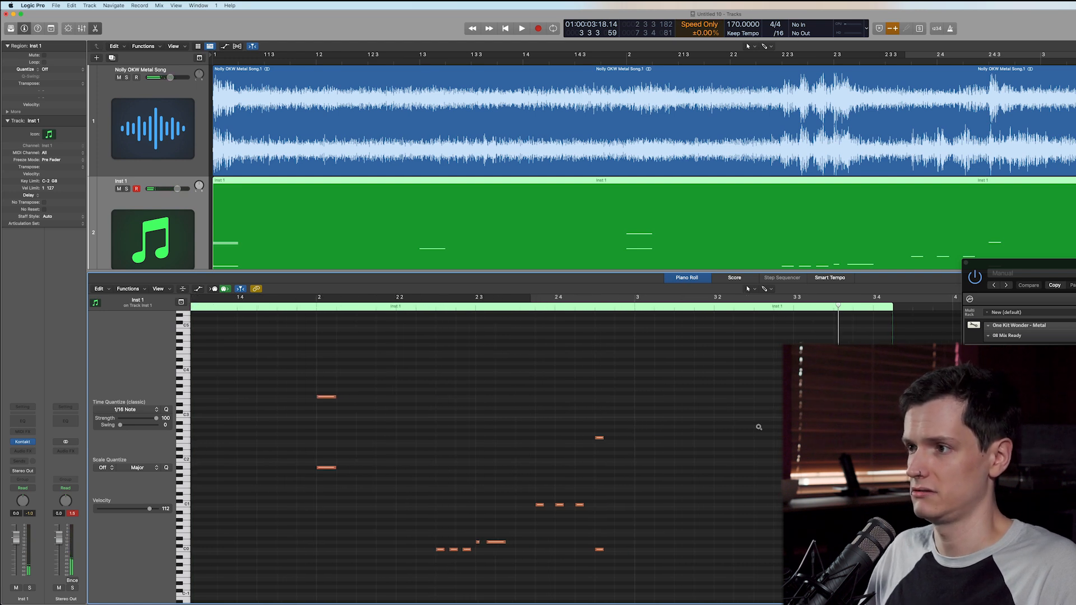
pyautogui.scroll(-2, 731, 428)
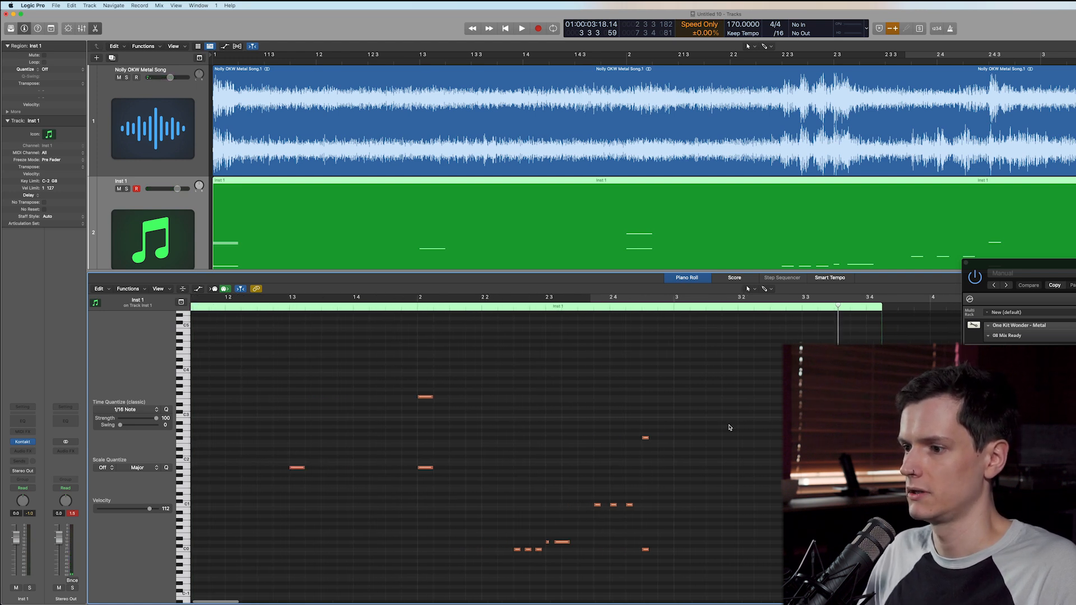
pyautogui.hscroll(5, 730, 427)
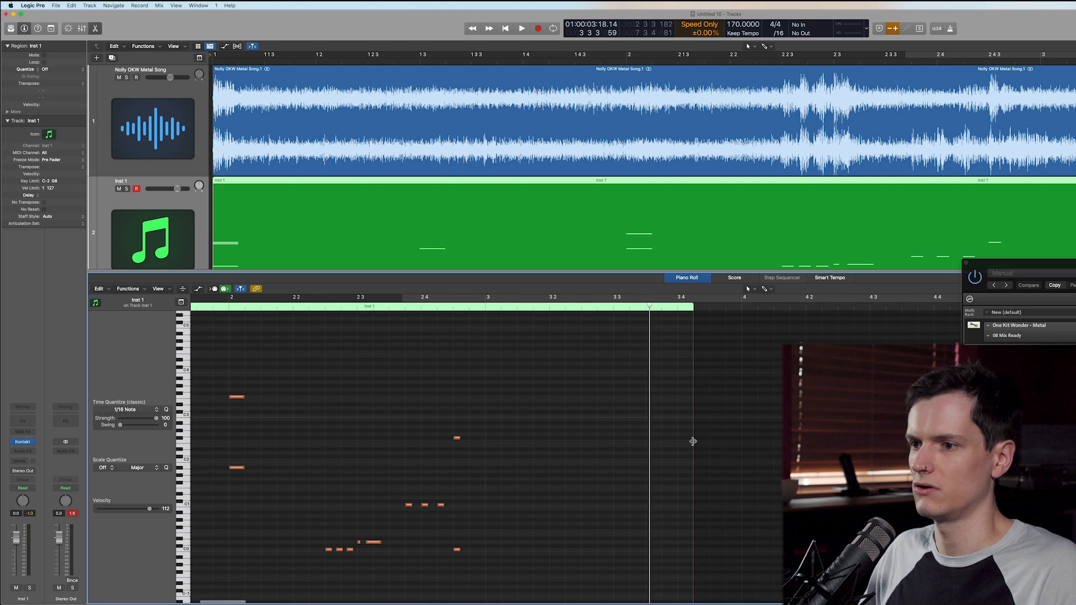
pyautogui.moveTo(486, 302); pyautogui.dragTo(743, 304)
pyautogui.press('space')
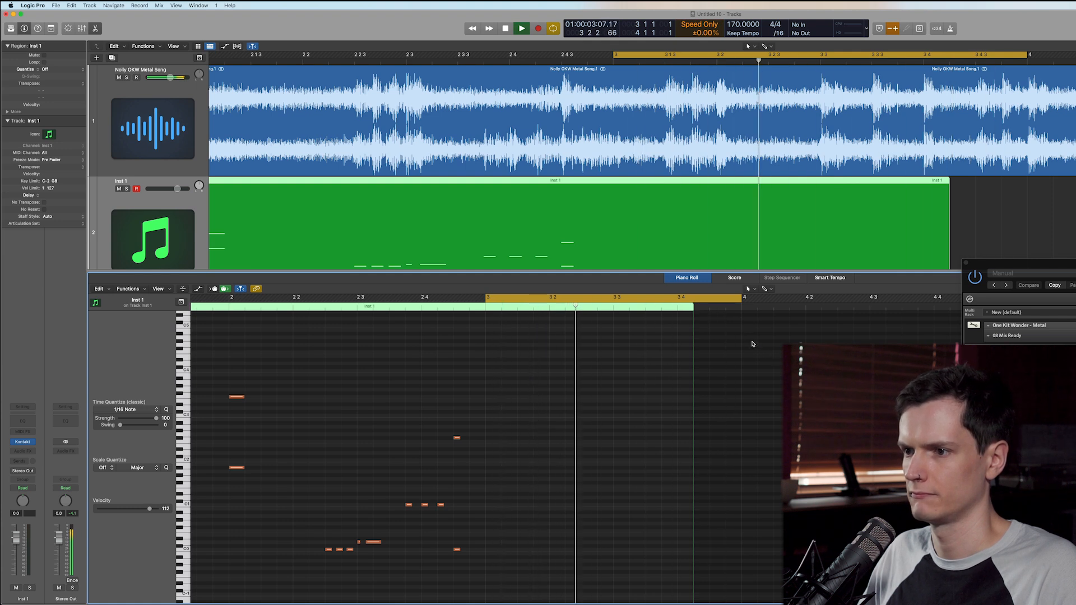
pyautogui.press('space')
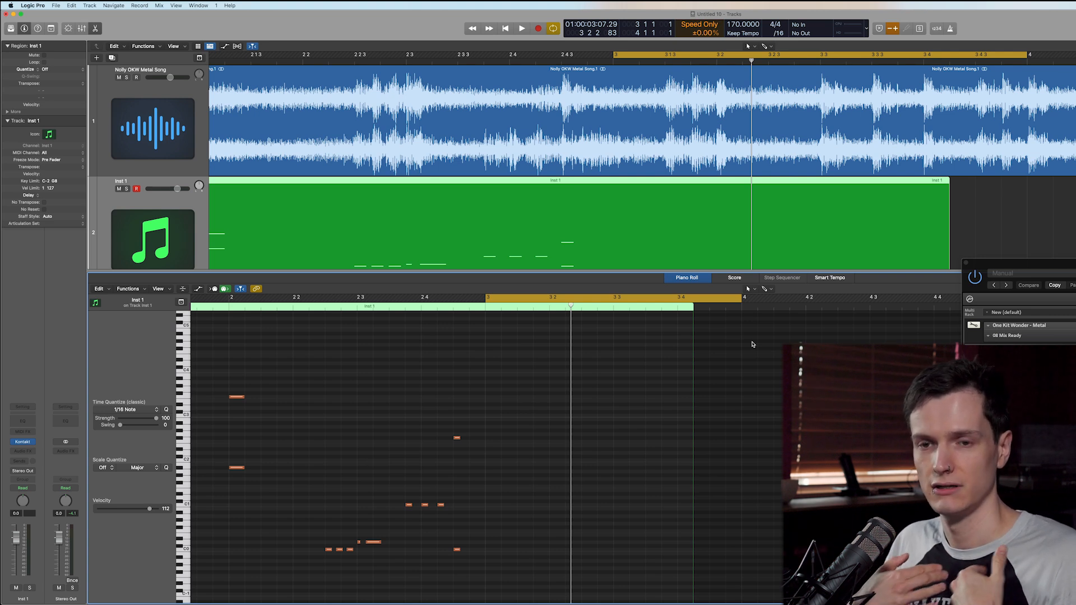
pyautogui.press('space')
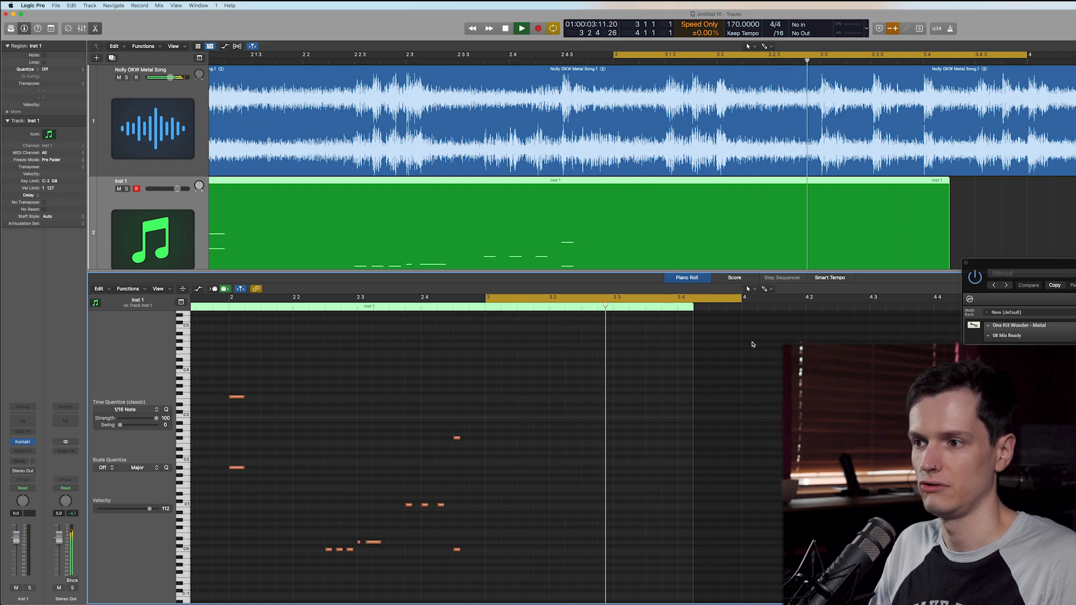
pyautogui.press('space')
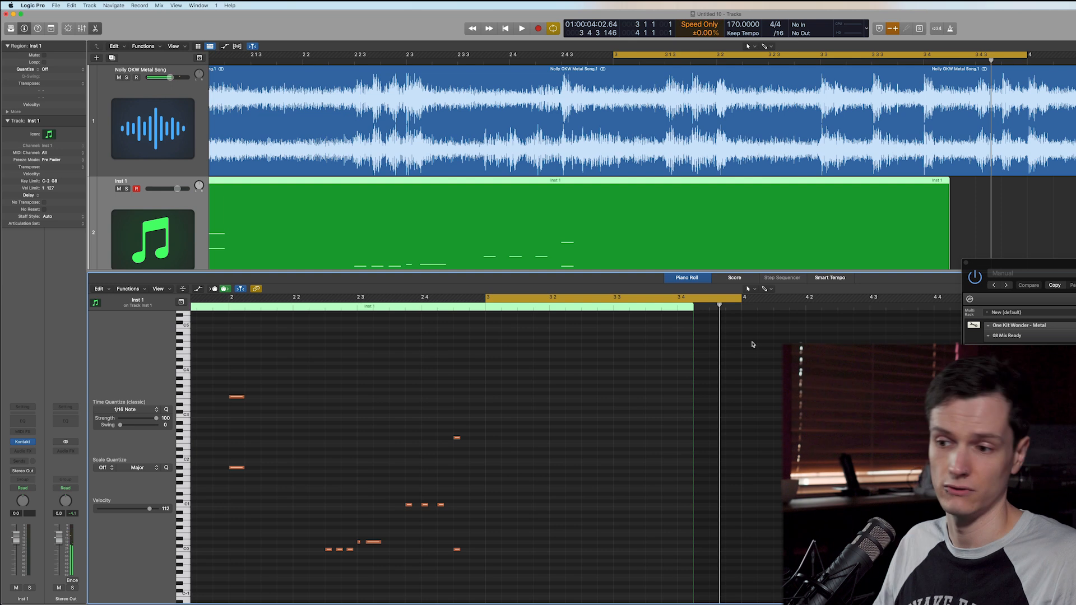
# Add snare notes on D0 at beats 2 and 4 of bar 3 and play the loop back
pyautogui.click(555, 541)
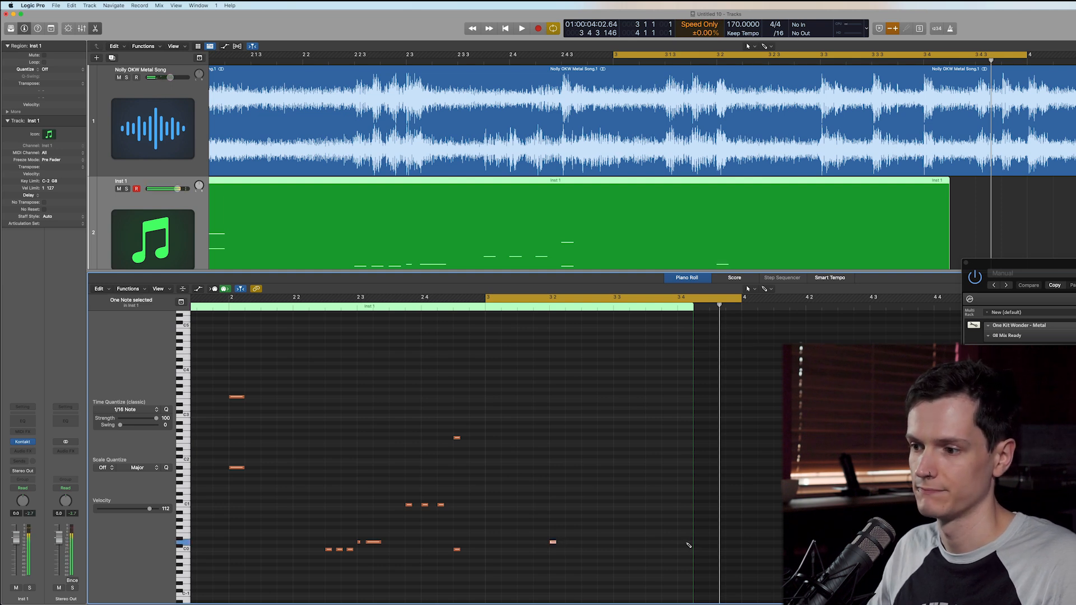
pyautogui.click(720, 559)
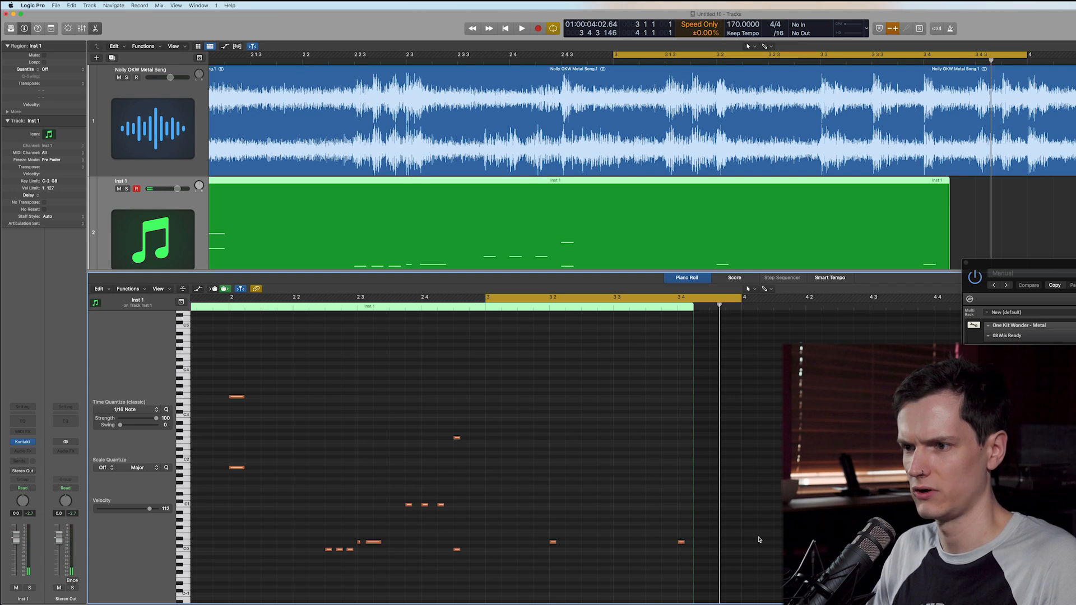
pyautogui.press('space')
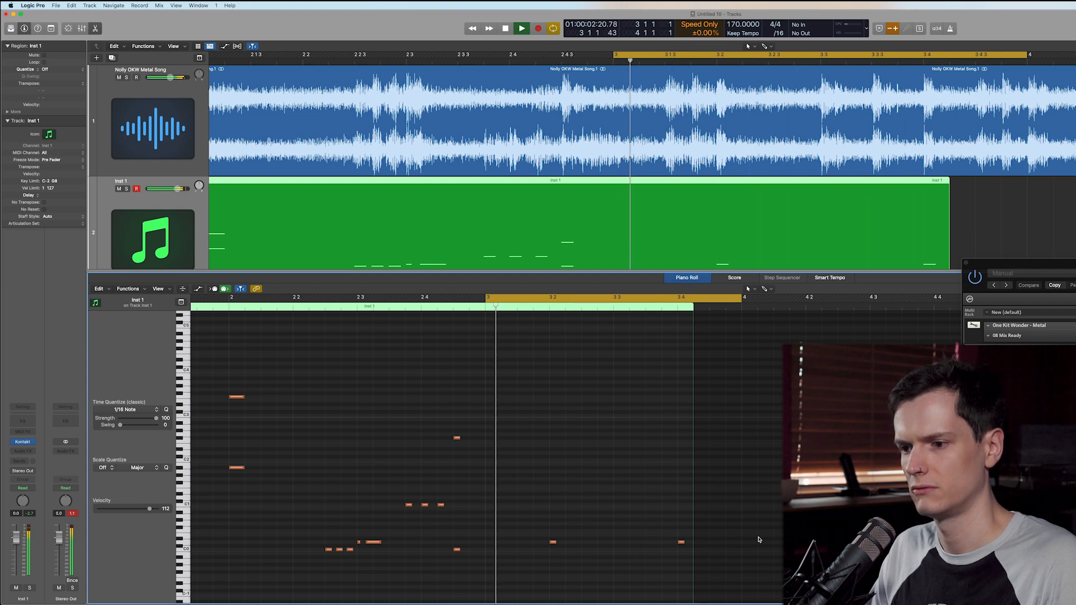
pyautogui.press('space')
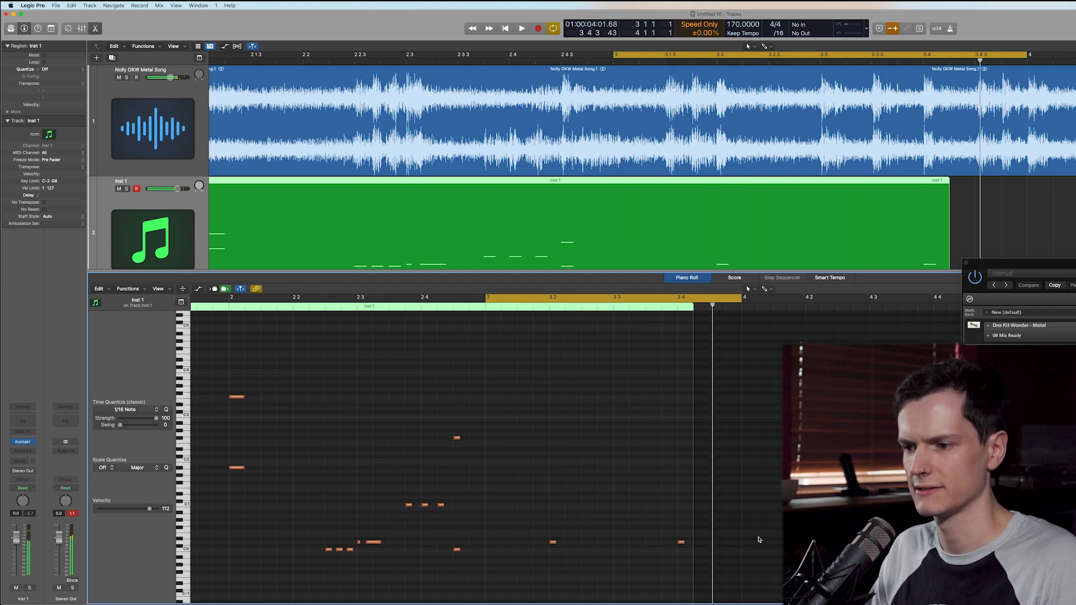
# Listen to the looped bar 3 again, restarting from the beginning of the bar, to locate the kick hits
pyautogui.press('super+Right')
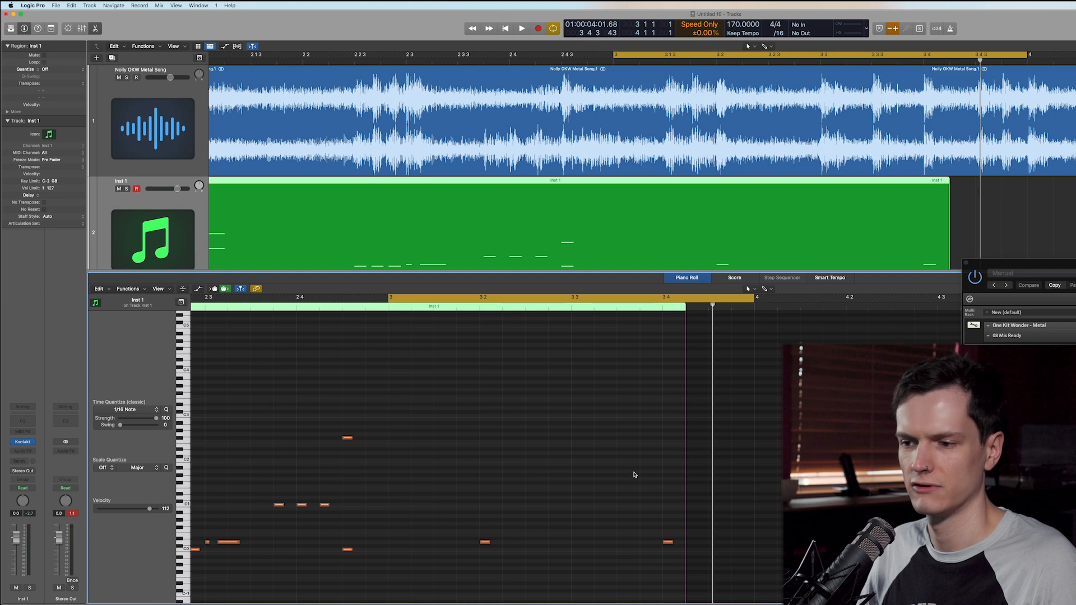
pyautogui.press('space')
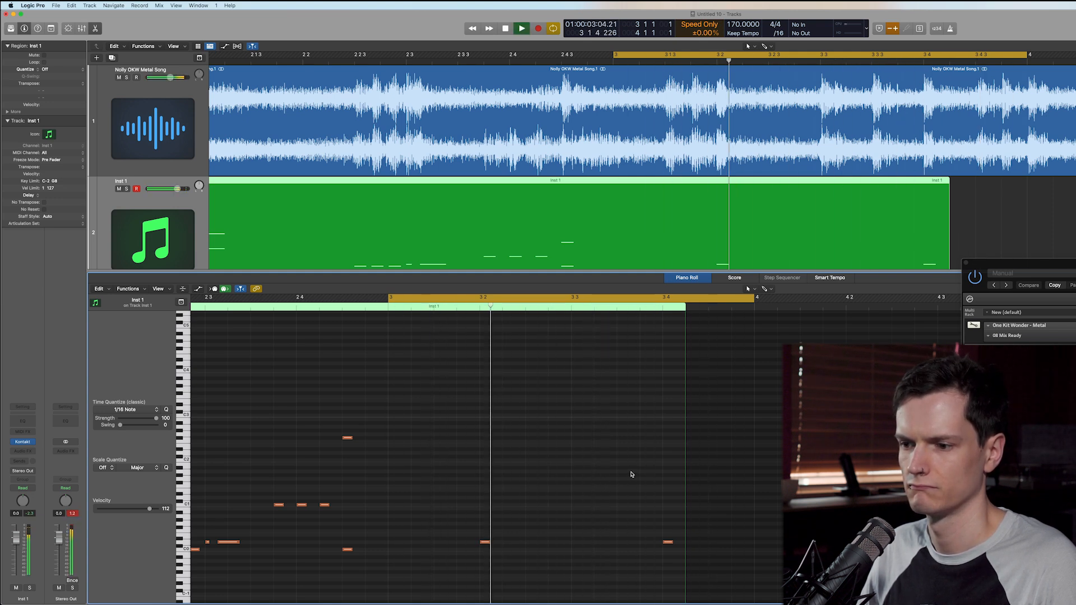
pyautogui.press('space')
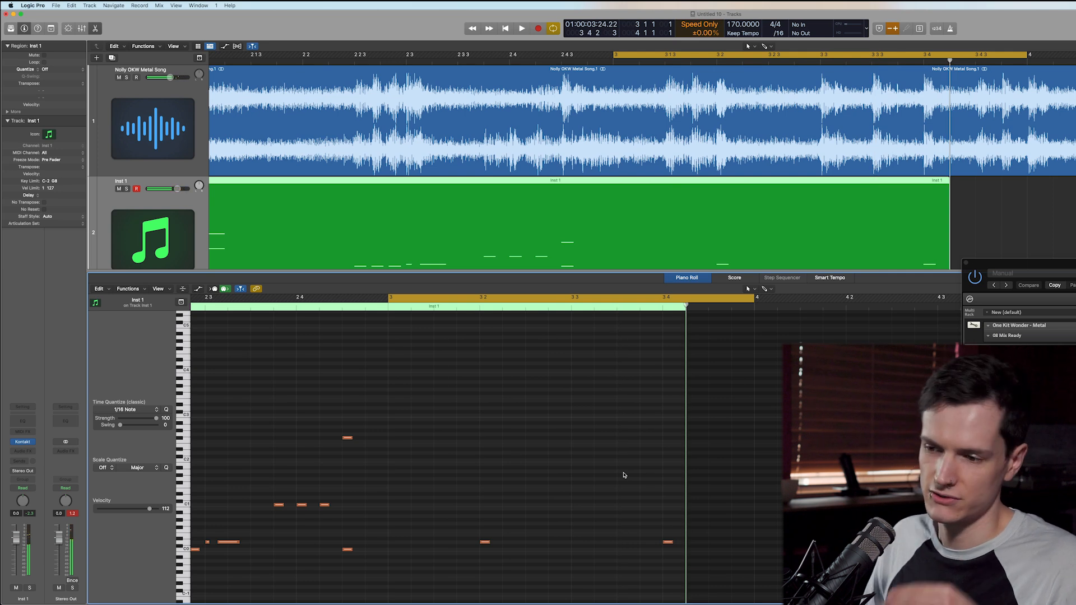
pyautogui.click(388, 308)
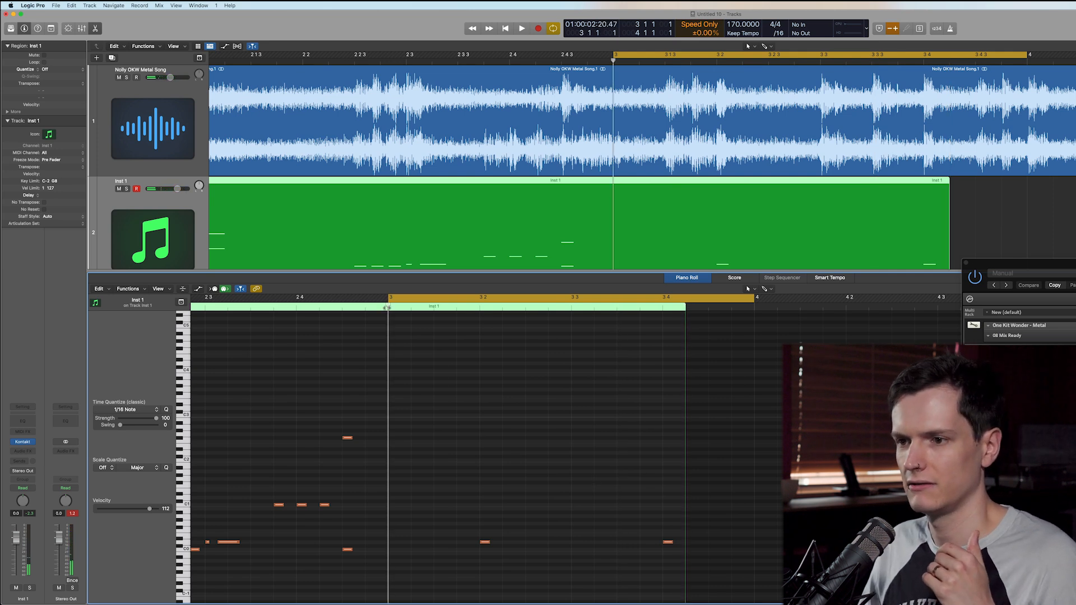
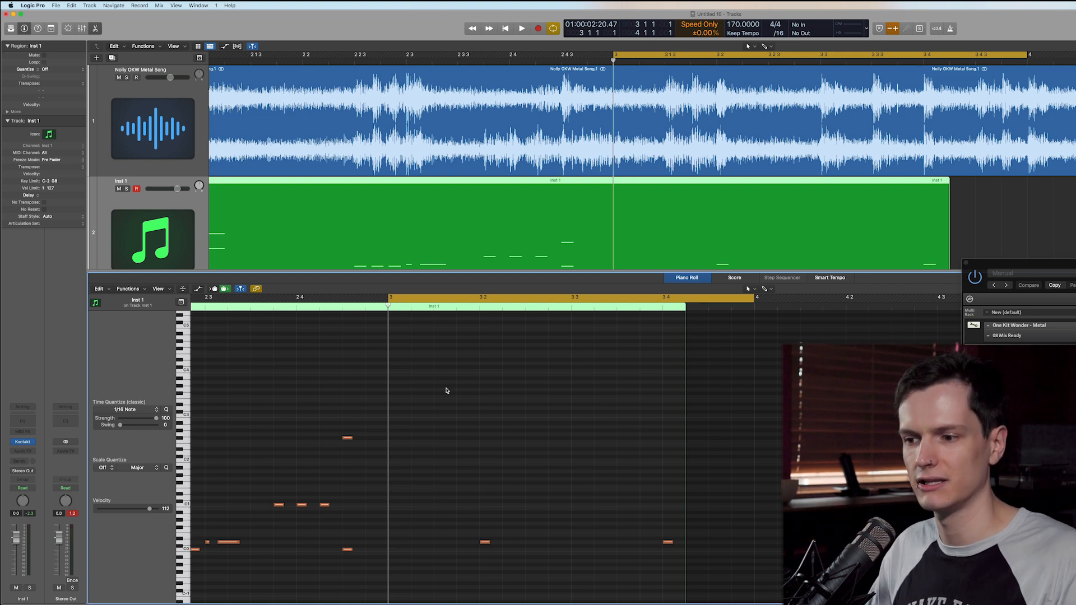
pyautogui.press('space')
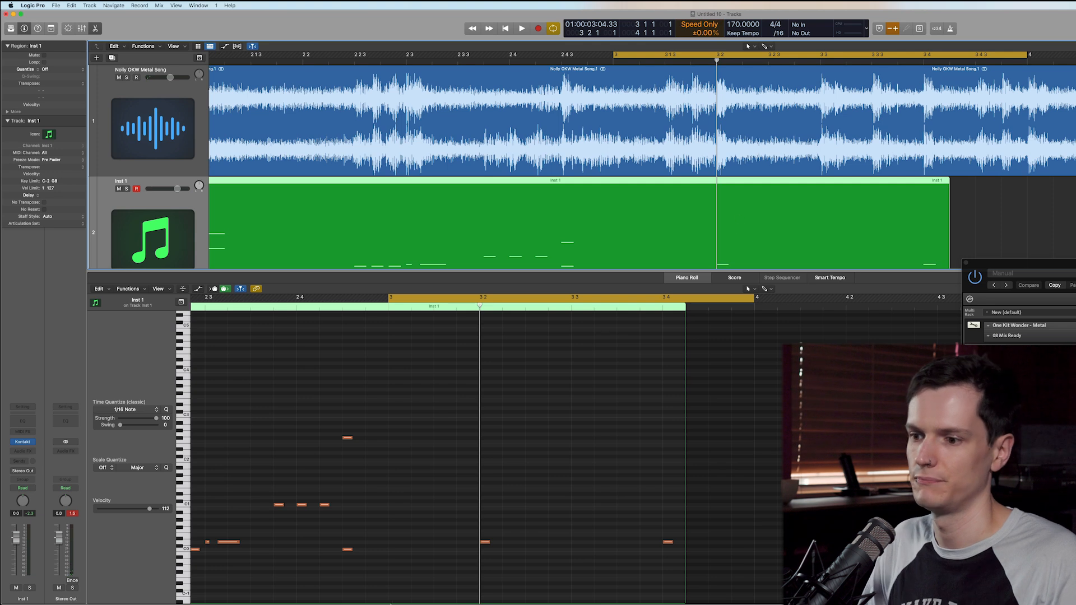
# Add kick notes on C0 at the third and fourth sixteenths of beat 1 in bar 3 and check them against the song
pyautogui.click(411, 550)
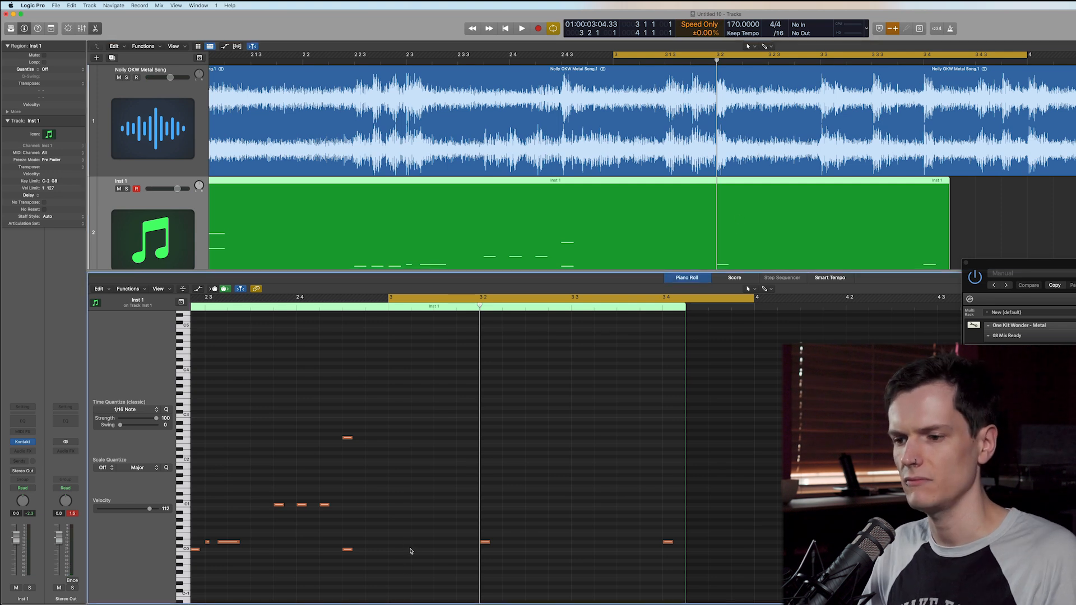
pyautogui.click(439, 550)
pyautogui.click(462, 550)
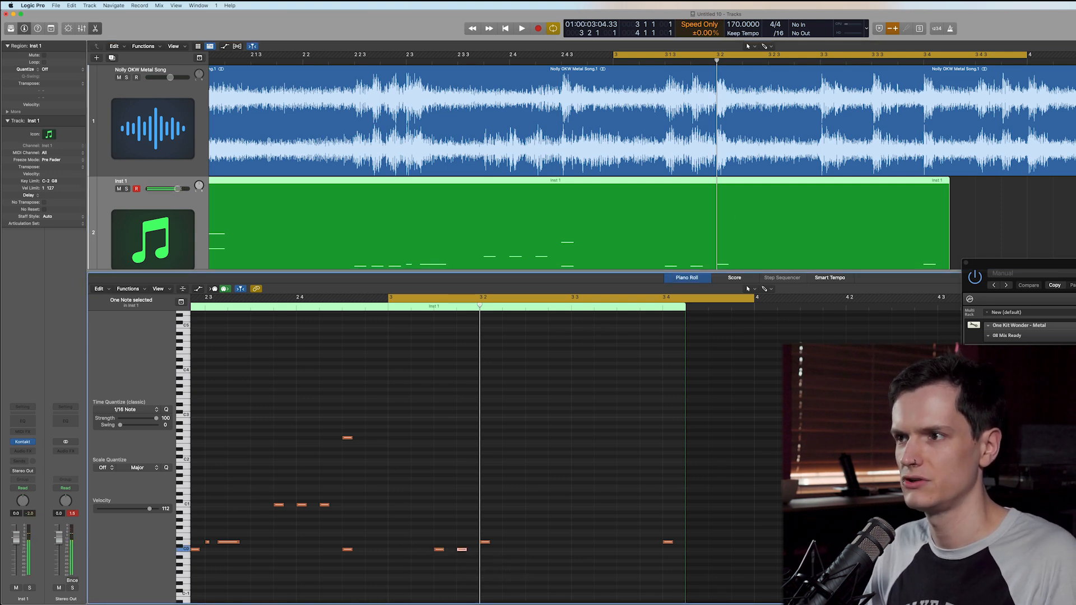
pyautogui.click(699, 74)
pyautogui.click(691, 61)
pyautogui.press('space')
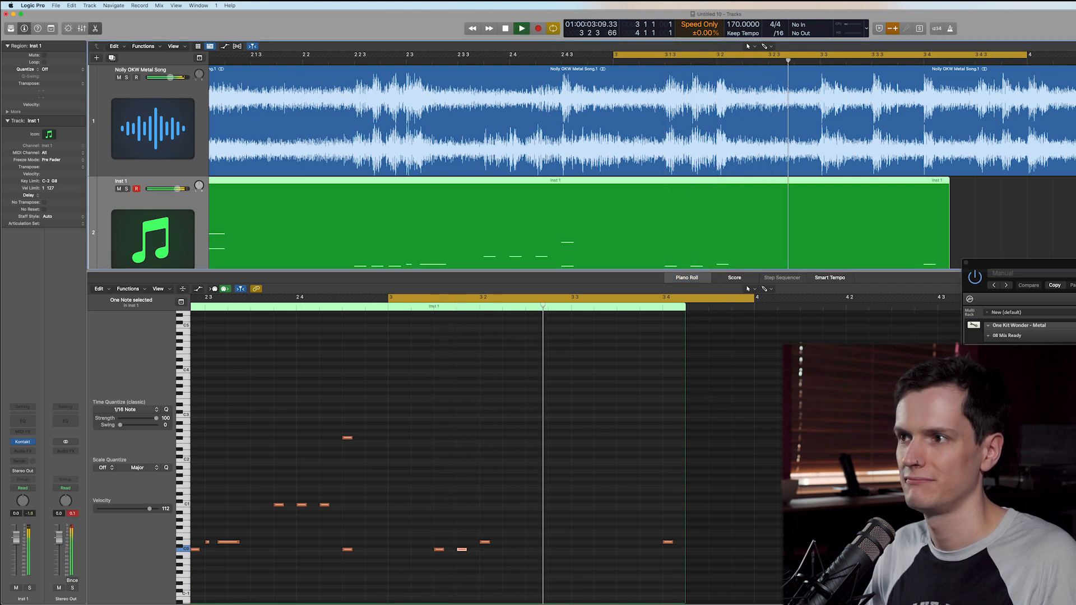
# Add kick notes on C0 at beat 3 of bar 3 and half a beat after it, then play the loop back
pyautogui.click(561, 482)
pyautogui.click(819, 60)
pyautogui.click(872, 61)
pyautogui.click(820, 60)
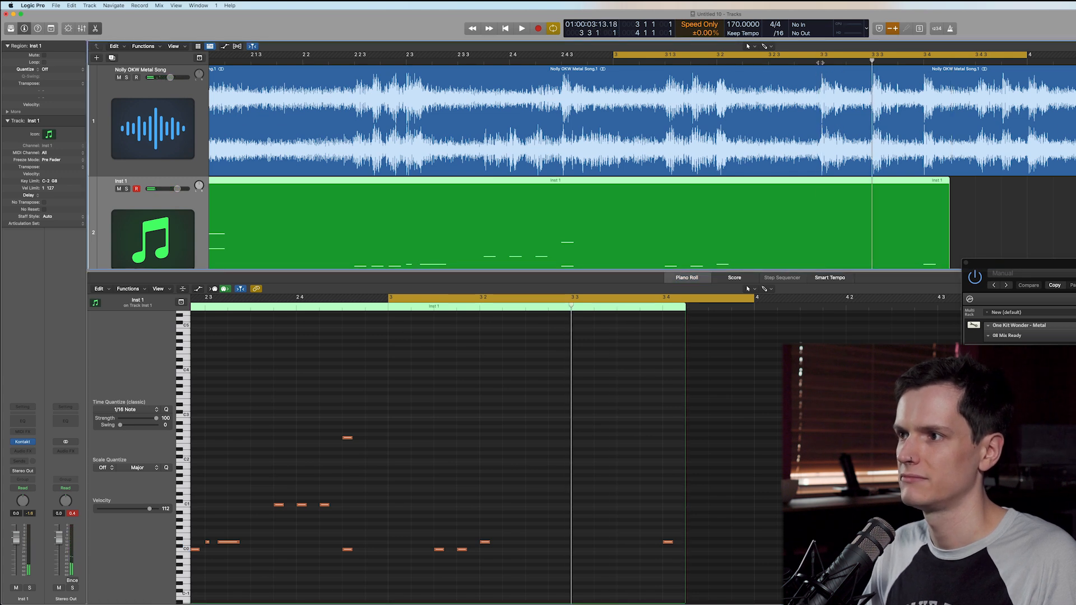
pyautogui.click(578, 550)
pyautogui.click(873, 60)
pyautogui.click(623, 550)
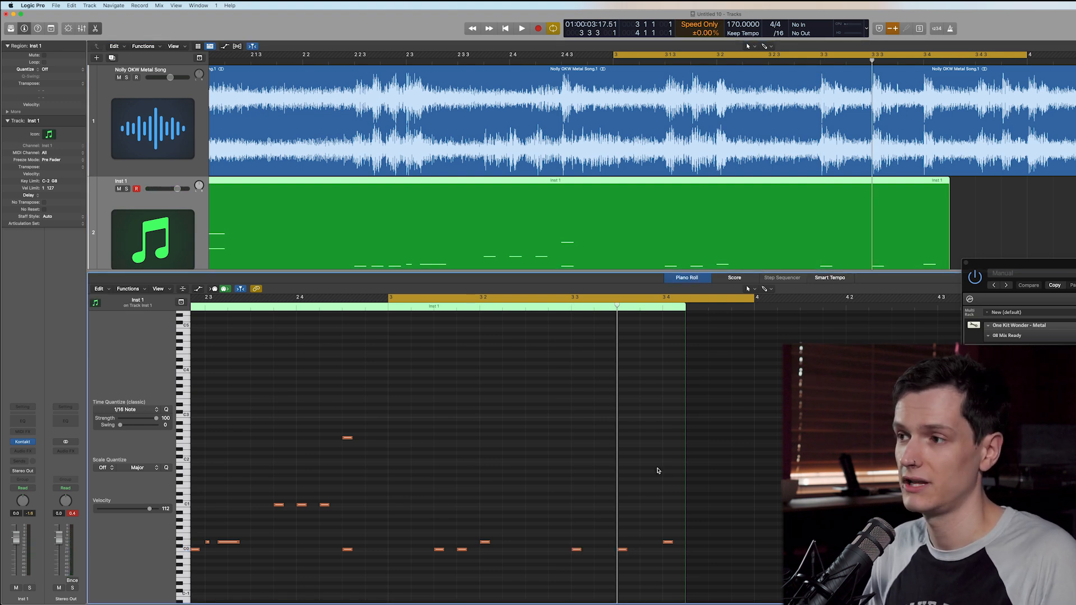
pyautogui.press('space')
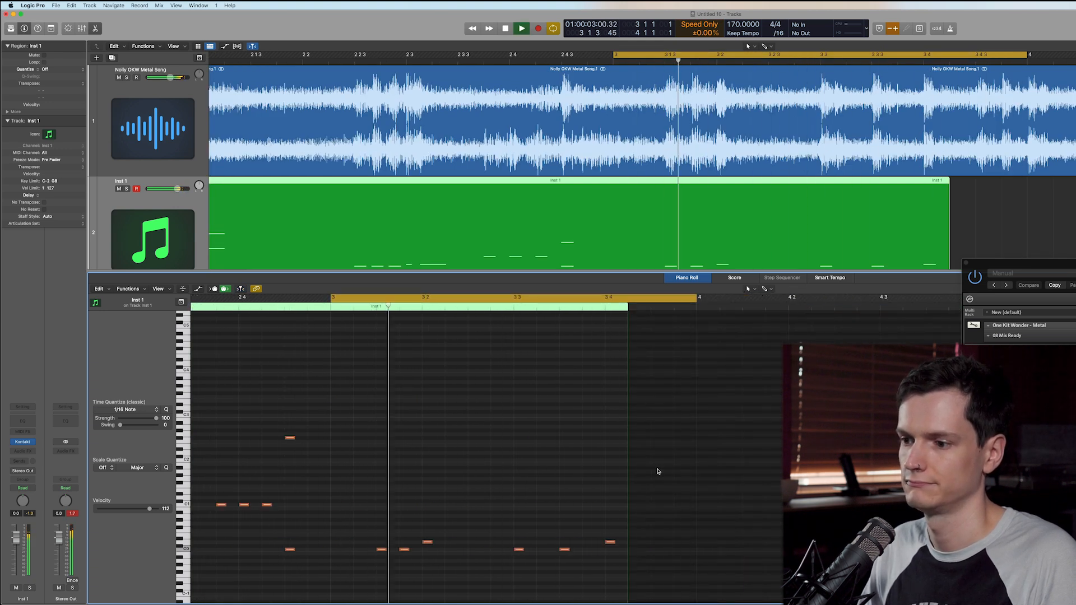
pyautogui.press('space')
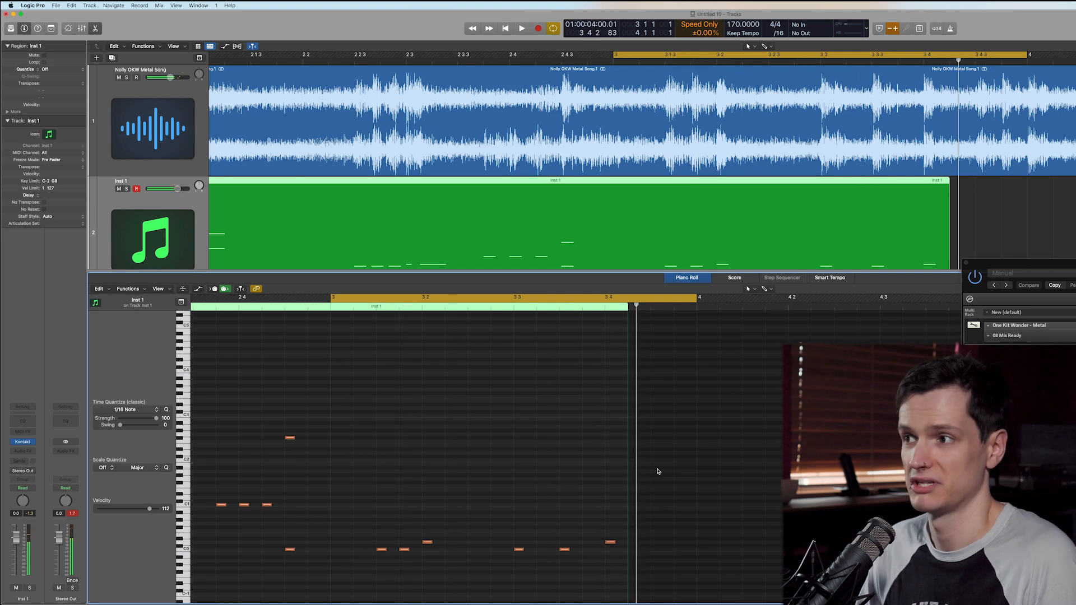
# Turn off the cycle range and play the drum part with the song from just before bar 2 to the end of bar 3
pyautogui.click(1004, 55)
pyautogui.hscroll(-5, 437, 437)
pyautogui.hscroll(-6, 403, 324)
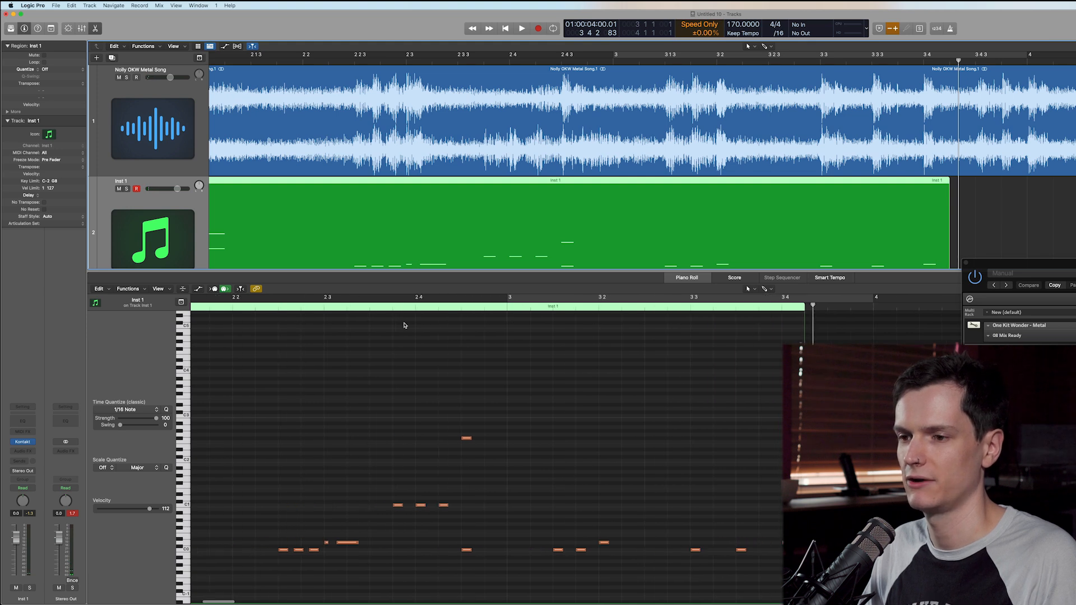
pyautogui.scroll(-2, 358, 319)
pyautogui.doubleClick(250, 306)
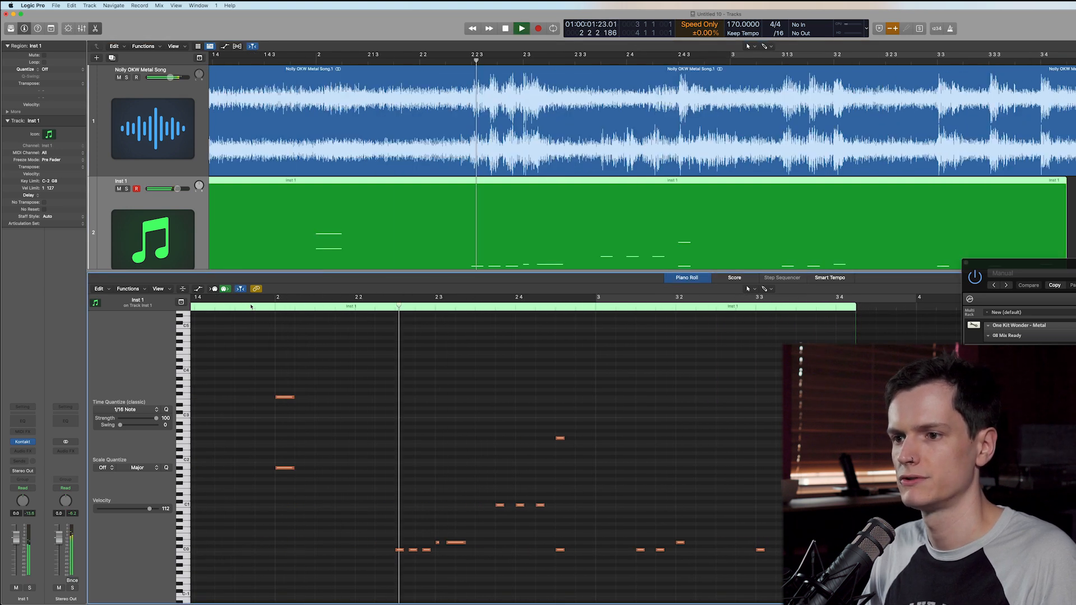
pyautogui.doubleClick(250, 306)
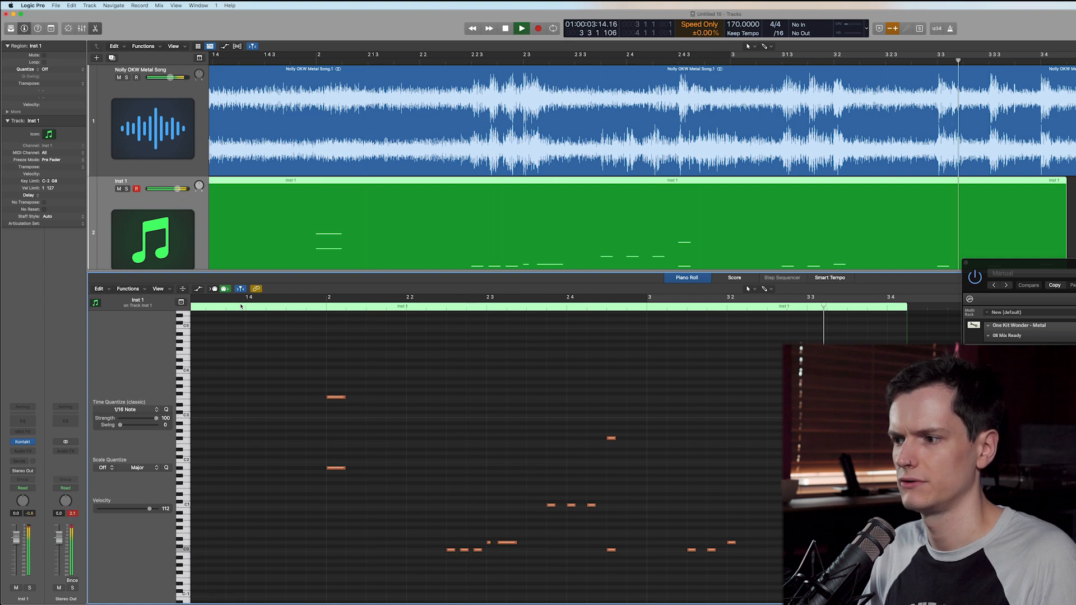
pyautogui.press('space')
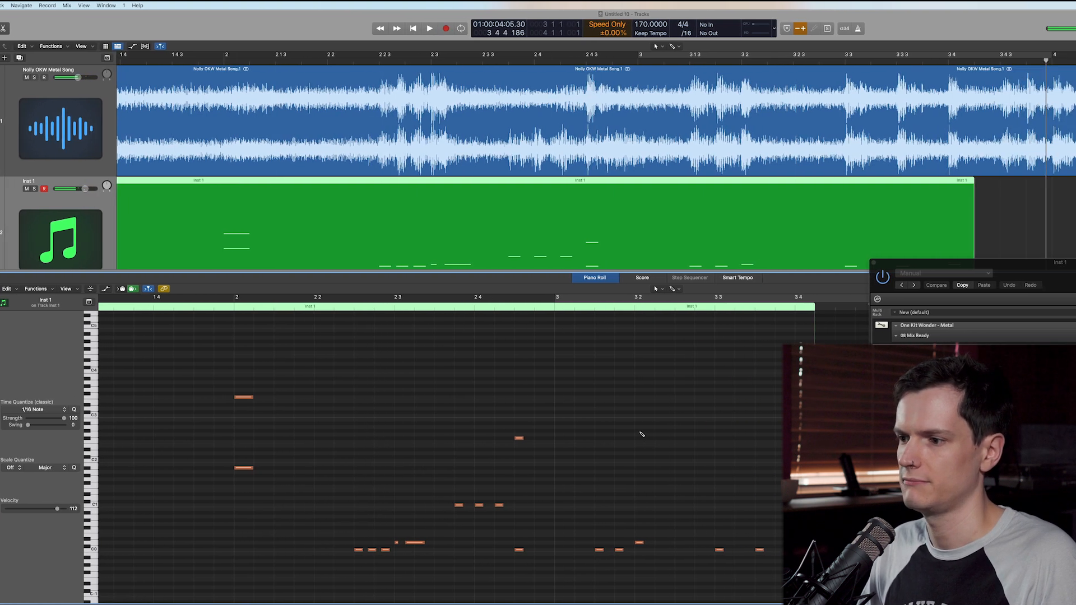
# Add three notes in the cymbal row just below C3 at beats 2, 3 and 4 of bar 3
pyautogui.keyDown('super'); pyautogui.click(732, 428); pyautogui.keyUp('super')
pyautogui.moveTo(732, 428); pyautogui.dragTo(731, 424)
pyautogui.moveTo(555, 425); pyautogui.dragTo(555, 424)
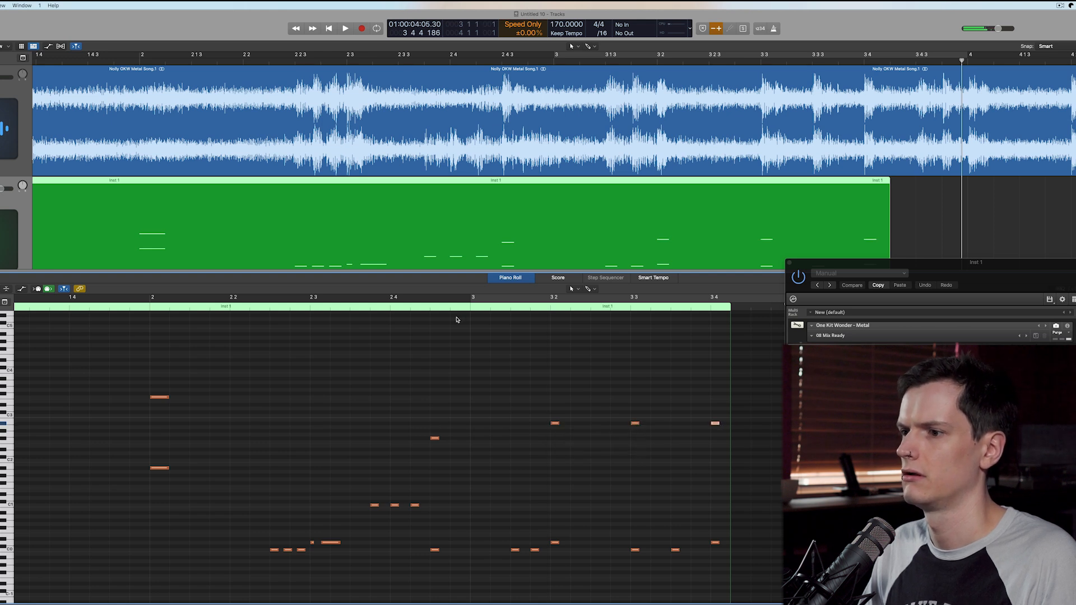
# Play the drum pattern with the song from bar 2 into bar 5 to review the bar 3 additions
pyautogui.doubleClick(359, 306)
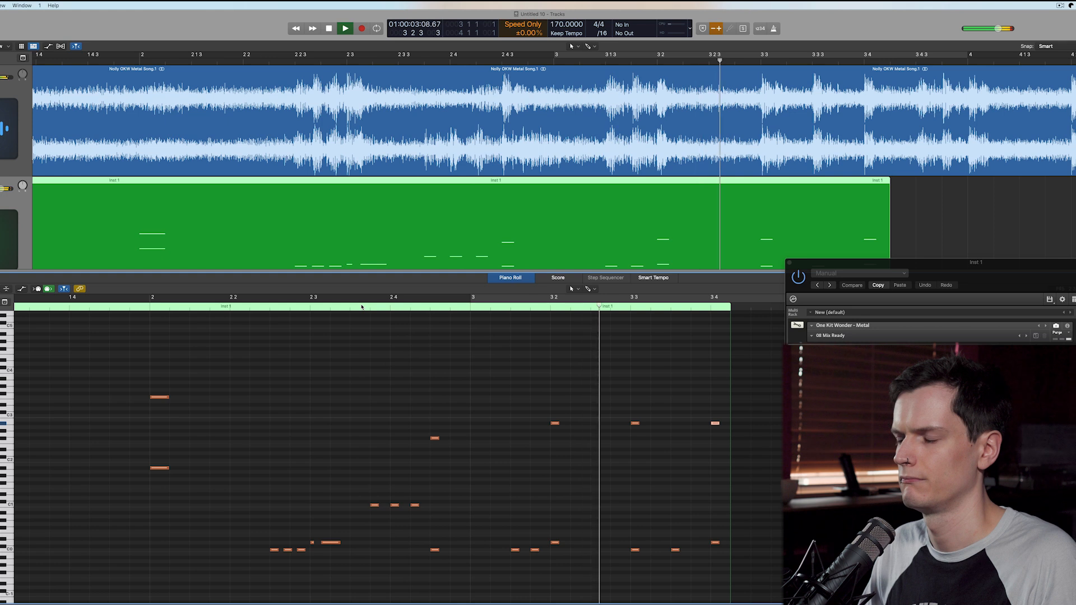
pyautogui.scroll(-4, 708, 439)
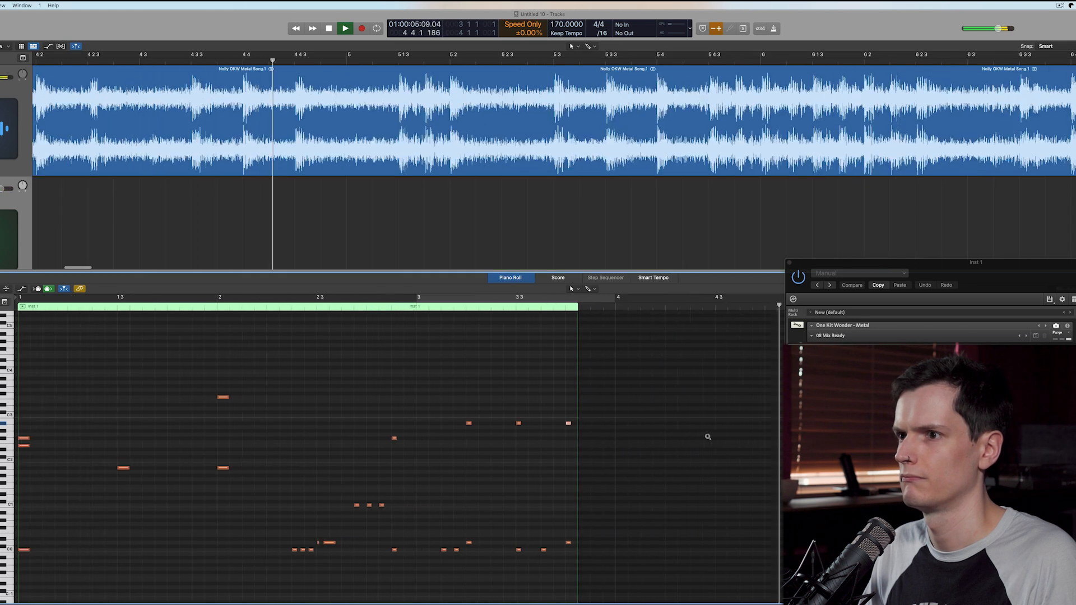
pyautogui.press('space')
pyautogui.hscroll(-3, 708, 439)
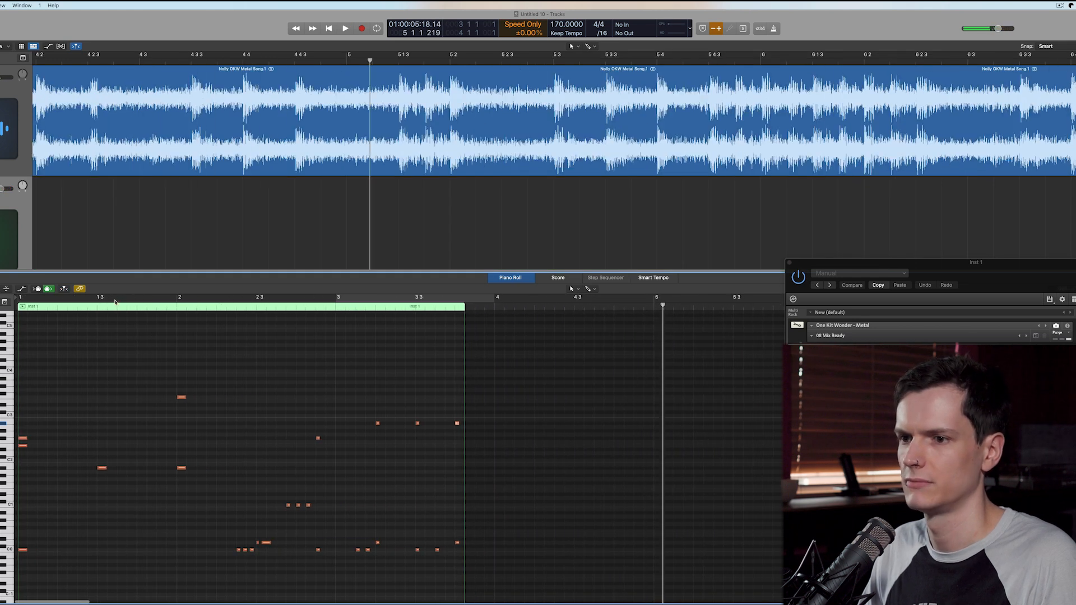
# Play the pattern into bar 5, then add notes in the cymbal row just below C3 on all four beats of bar 4
pyautogui.press('Return')
pyautogui.press('space')
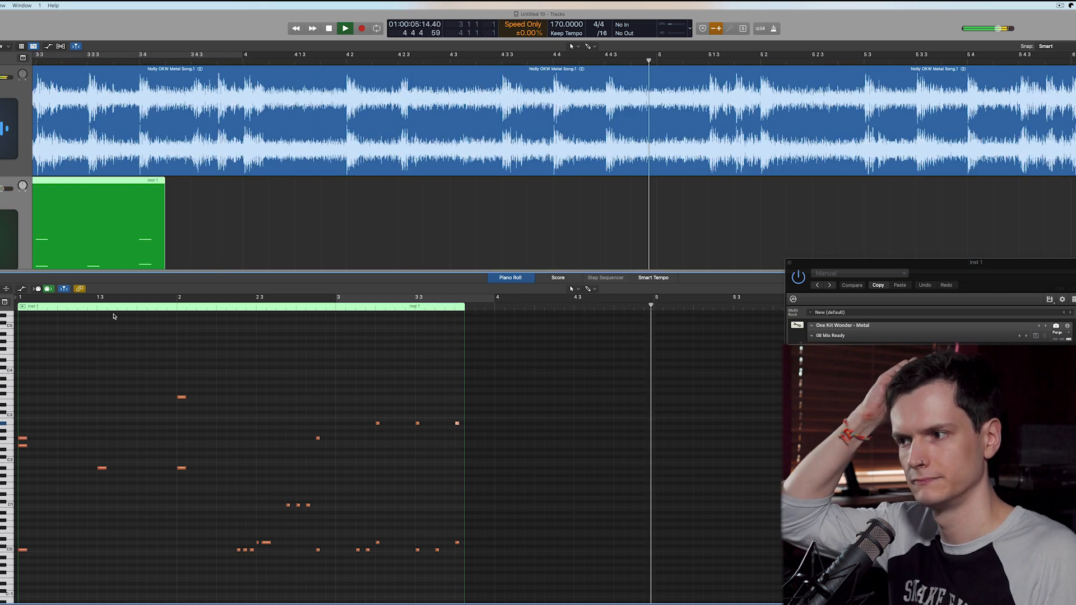
pyautogui.press('space')
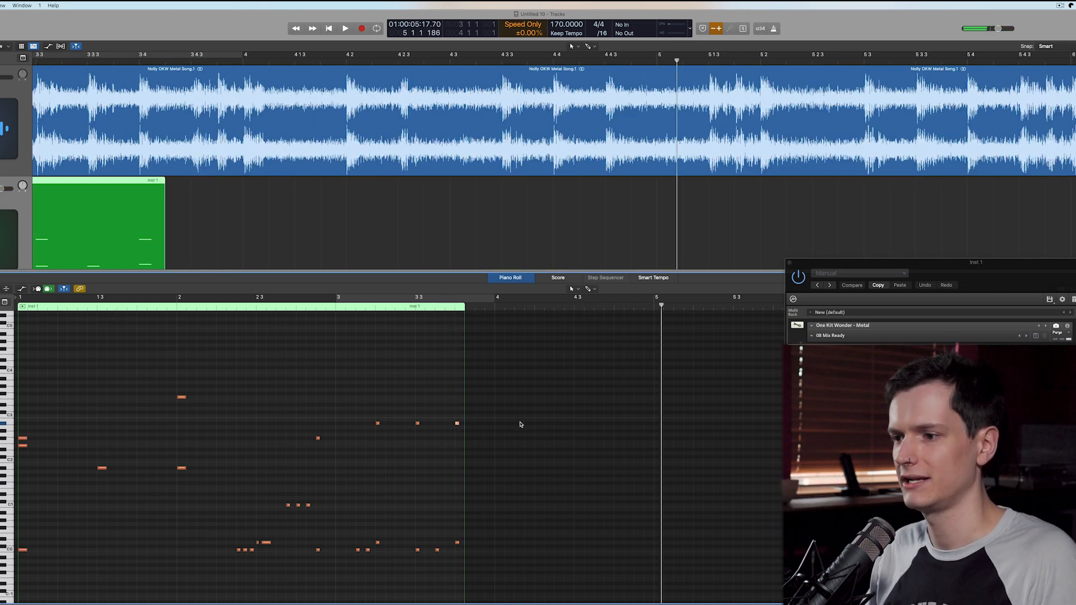
pyautogui.click(498, 424)
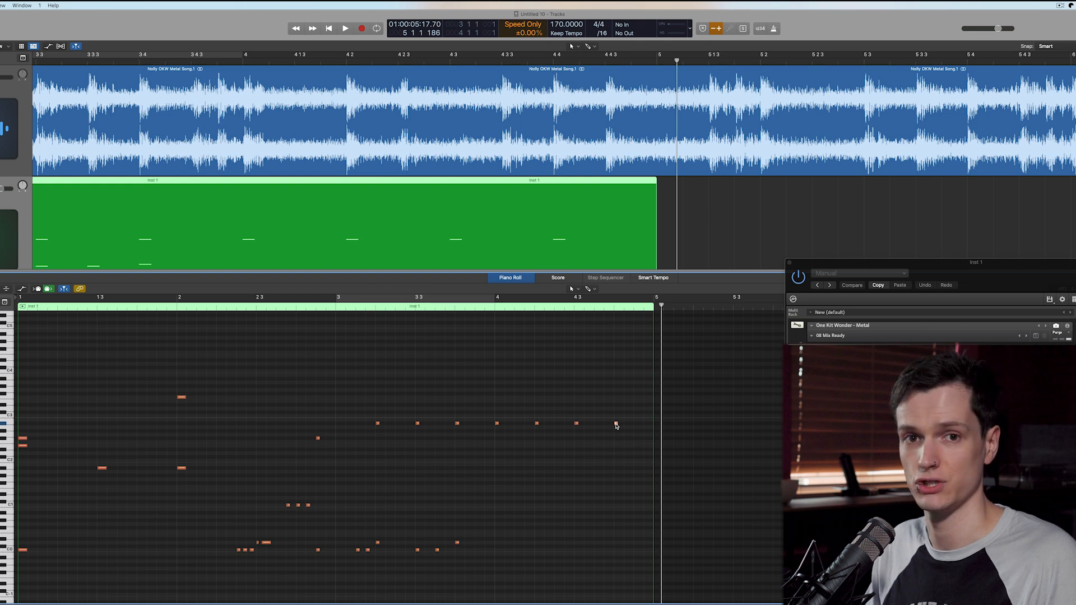
# Play the drum part with the song through bars 3 and 4 to check the new cymbal notes
pyautogui.click(303, 310)
pyautogui.press('space')
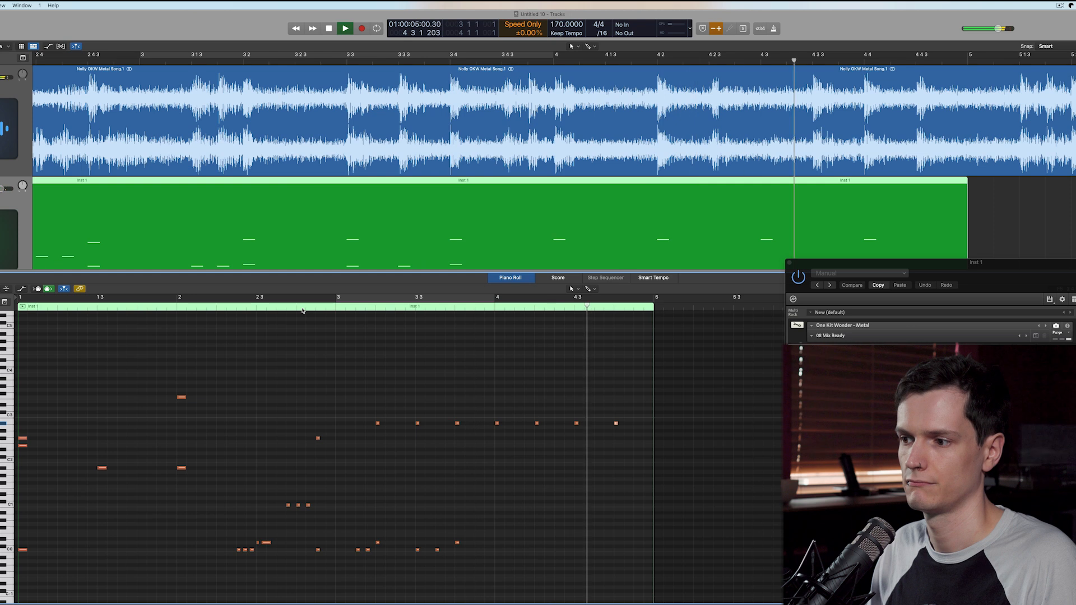
pyautogui.press('space')
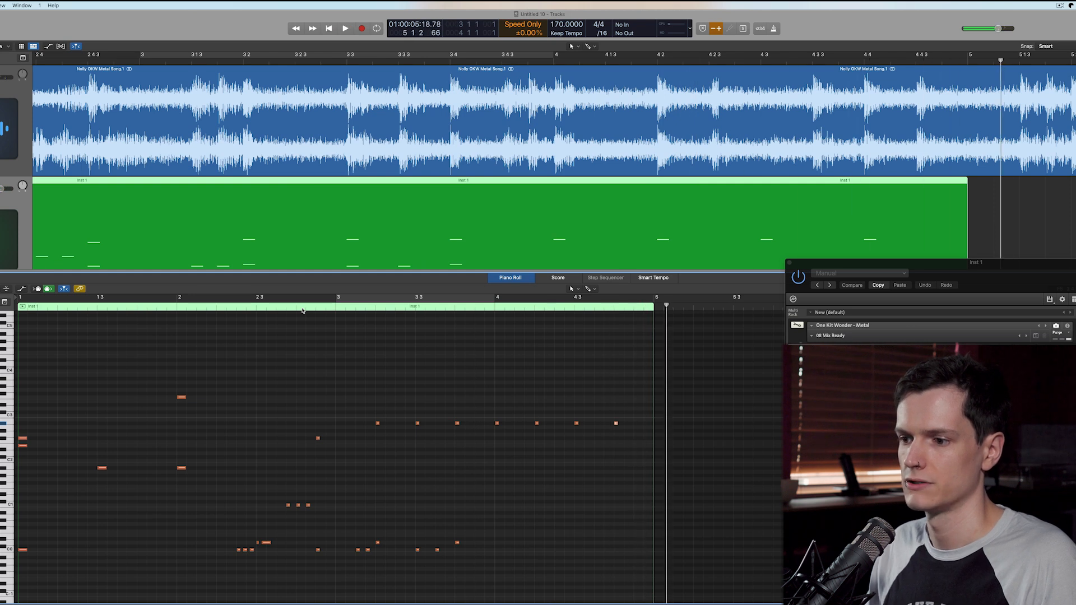
pyautogui.press('space')
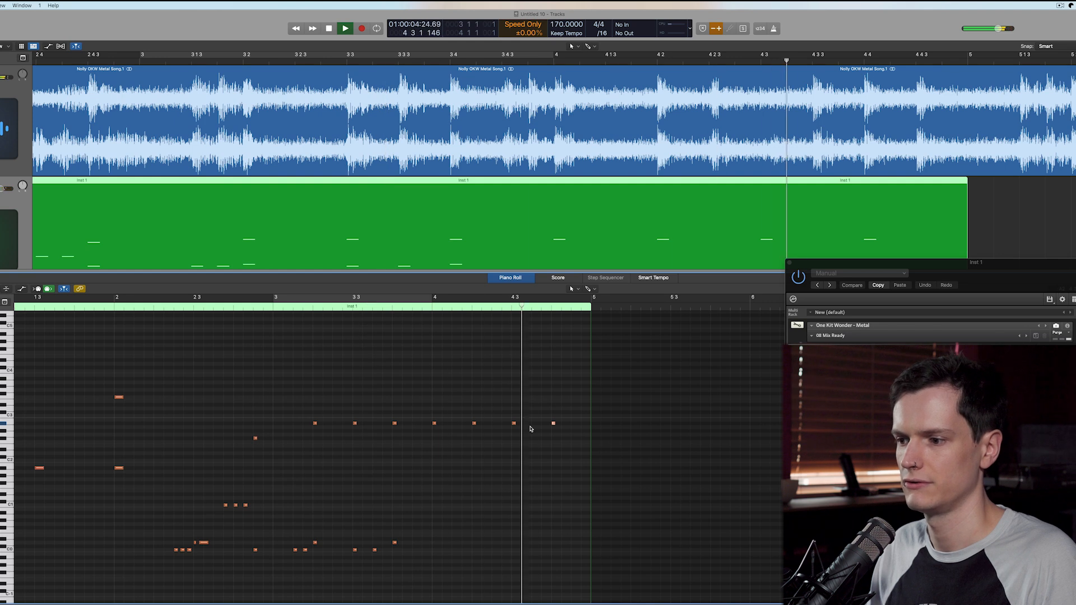
# Add two snare notes just above C0 at beats 2 and 4 of bar 4, and play them with the song
pyautogui.press('space')
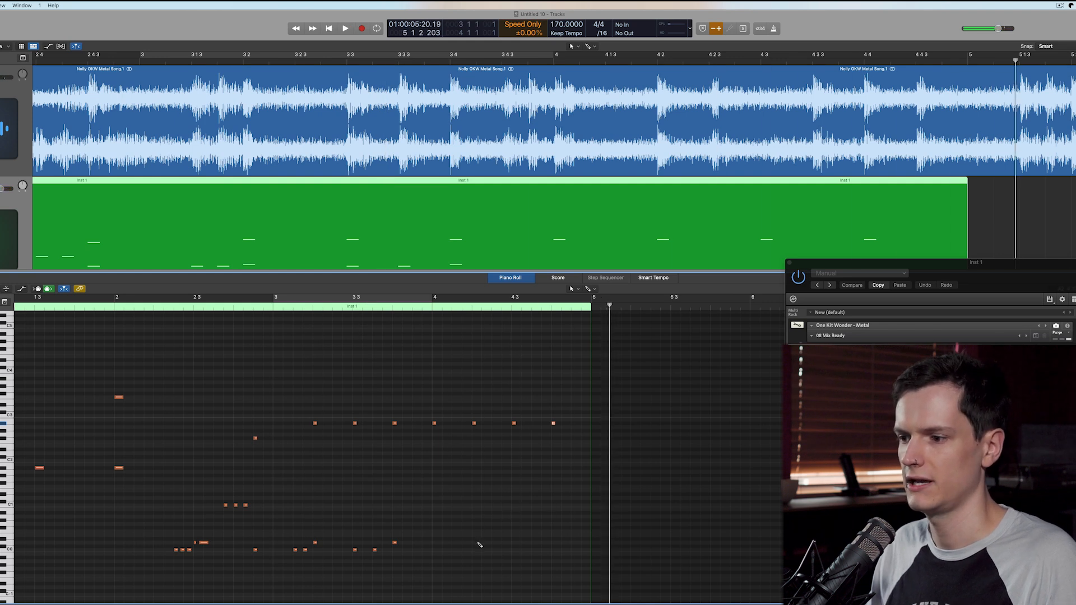
pyautogui.doubleClick(263, 308)
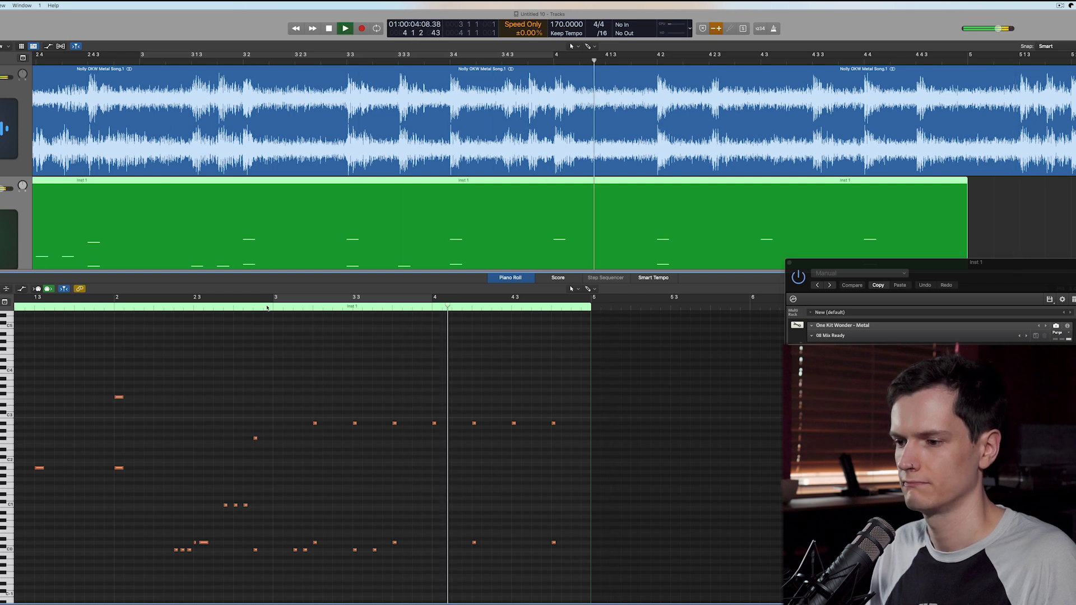
pyautogui.press('space')
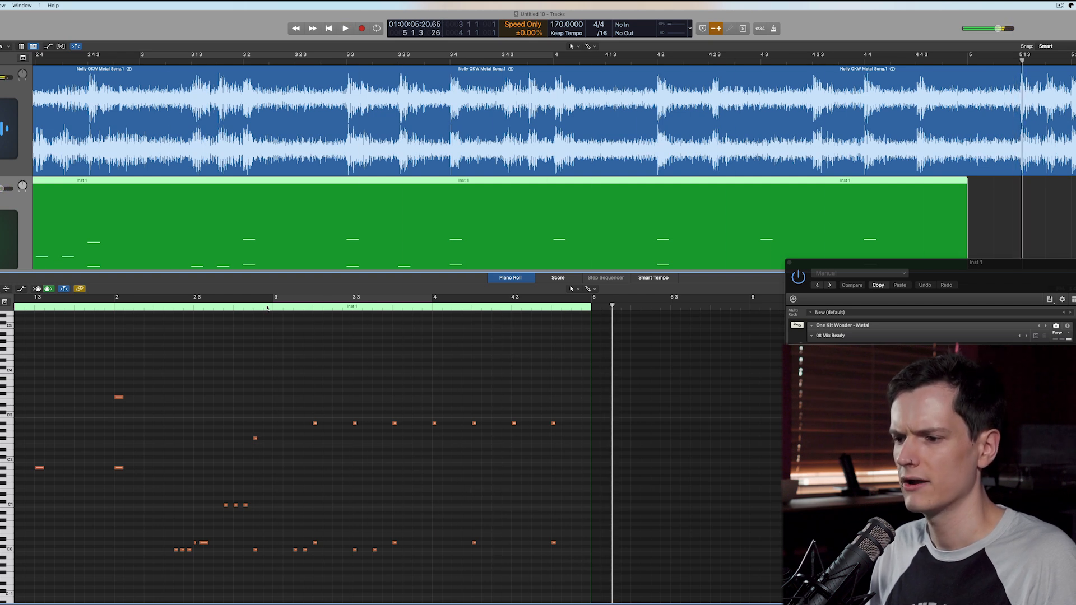
# Play the drum part with the song from just after beat 2 of bar 3 into beat 2 of bar 4
pyautogui.press('super+Right')
pyautogui.press('super+Right')
pyautogui.press('super+Right')
pyautogui.press('super+Right')
pyautogui.press('super+Right')
pyautogui.press('super+Right')
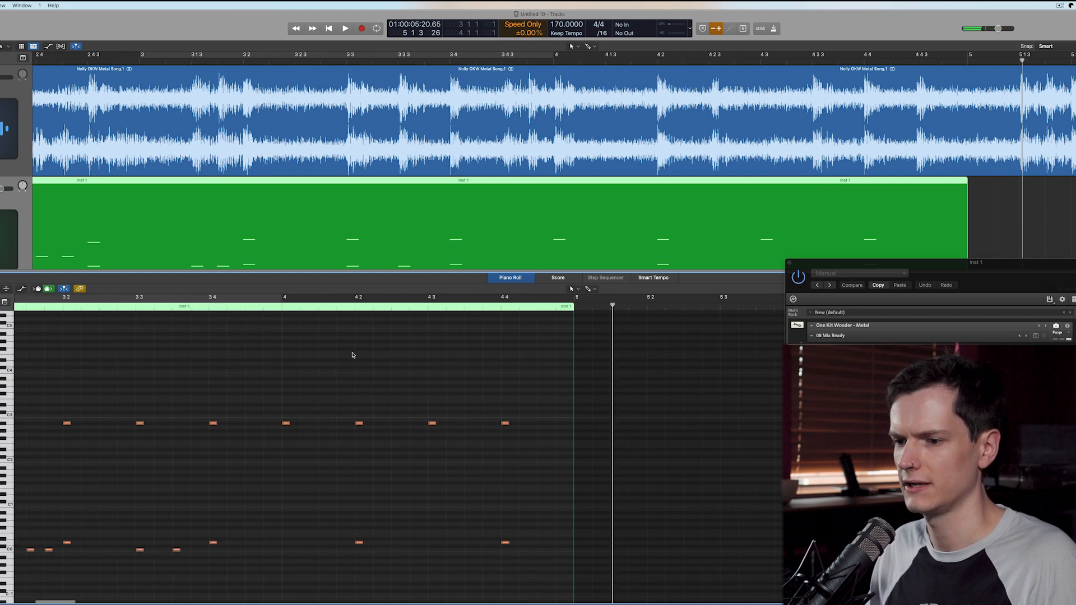
pyautogui.doubleClick(81, 306)
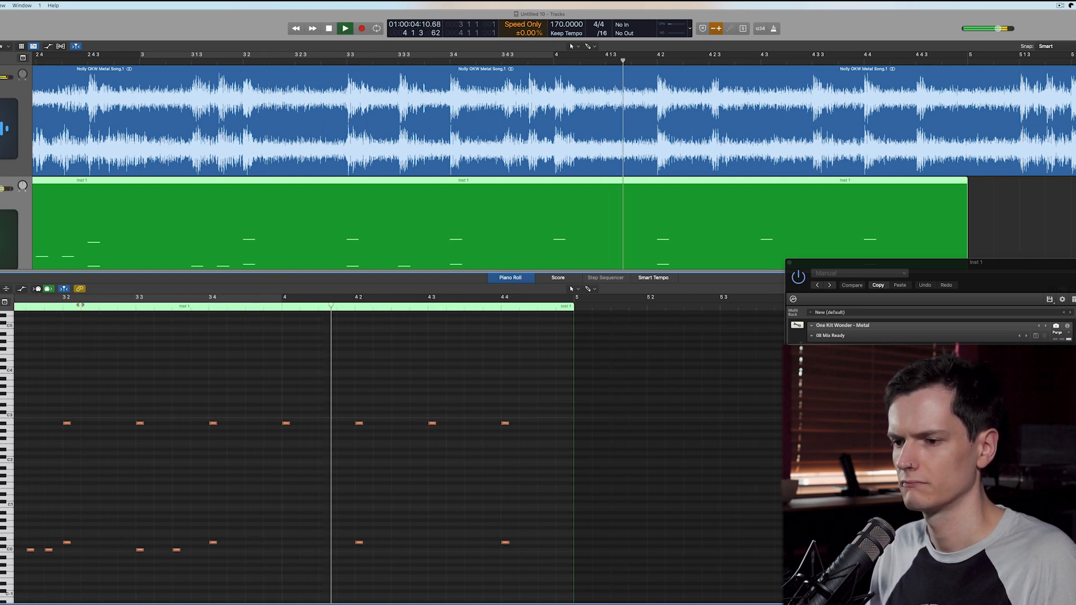
pyautogui.hscroll(-5, 423, 497)
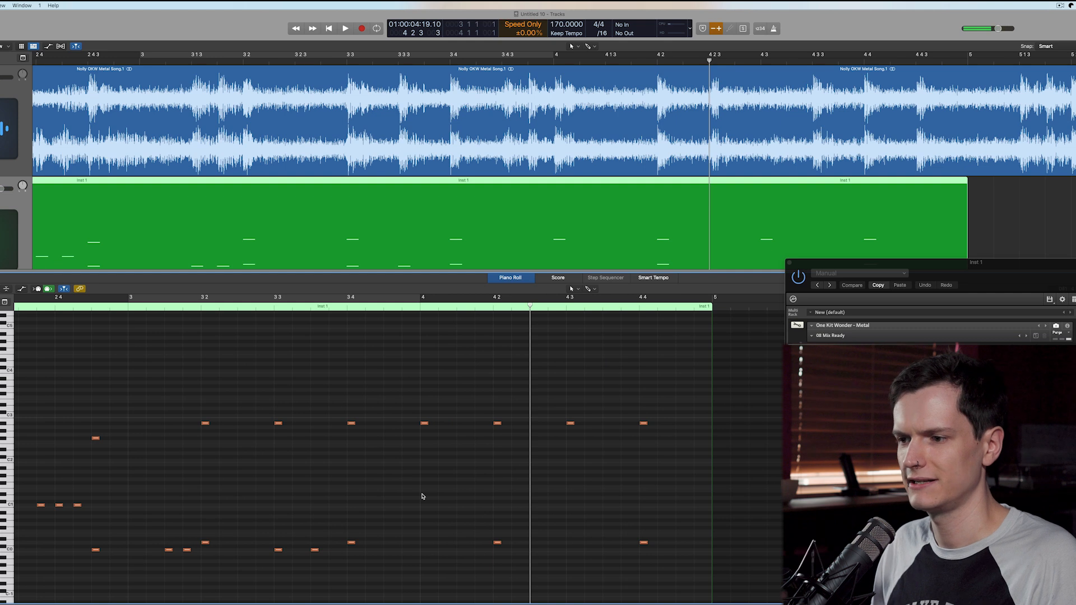
# Play the drum part with the song from just before bar 3 to beat 2 of bar 4
pyautogui.scroll(-1, 416, 536)
pyautogui.moveTo(395, 520); pyautogui.dragTo(402, 567)
pyautogui.doubleClick(121, 308)
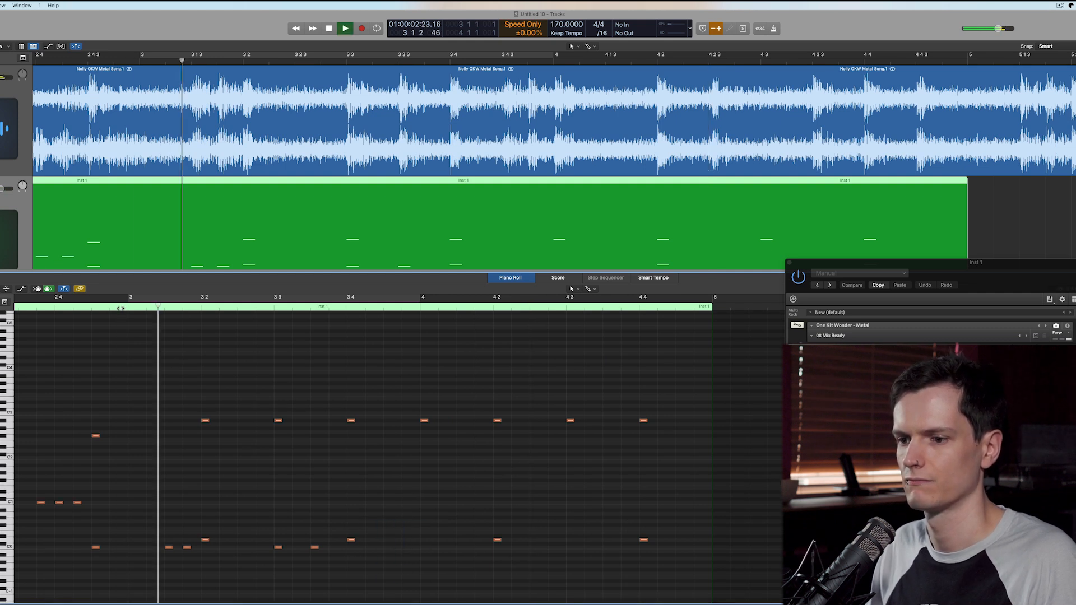
pyautogui.press('space')
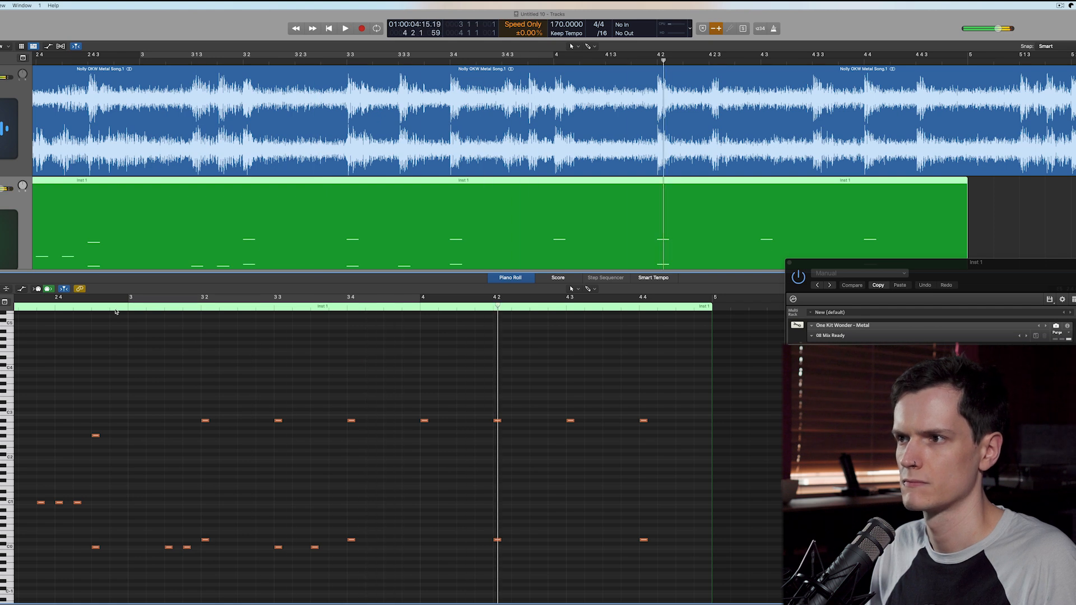
# Place the playhead on the audio accents at 3 4 3, 3 4 4 and 4 1 1 to locate them on the grid
pyautogui.click(503, 59)
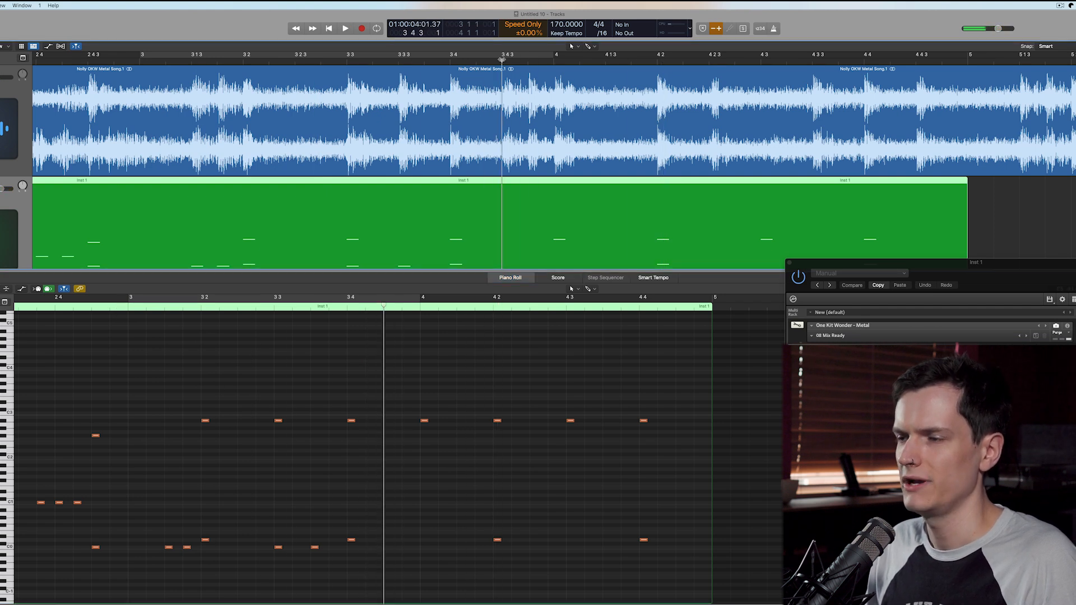
pyautogui.click(532, 65)
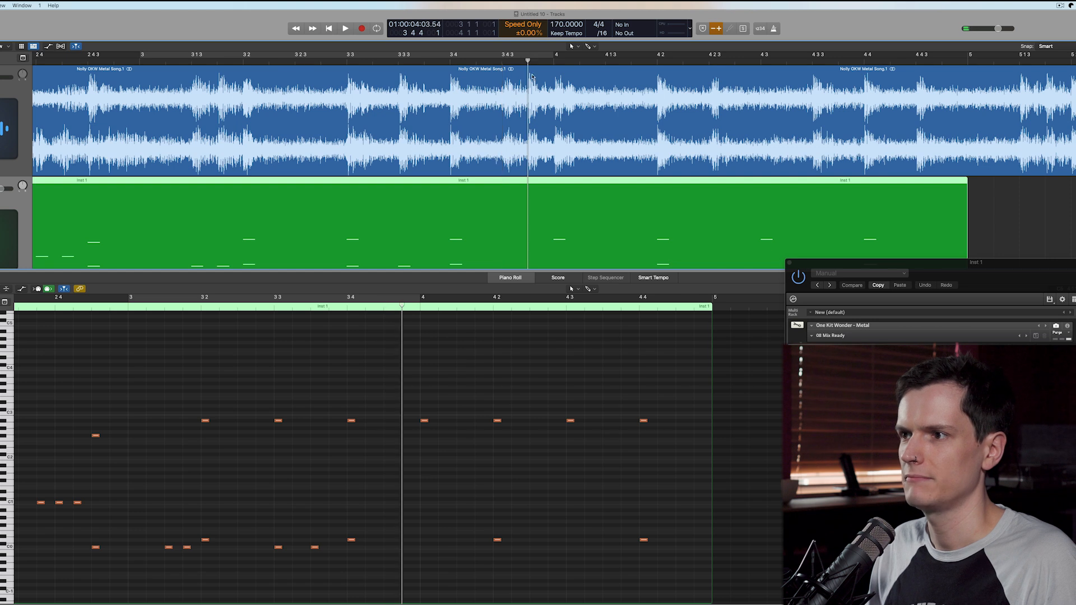
pyautogui.click(556, 67)
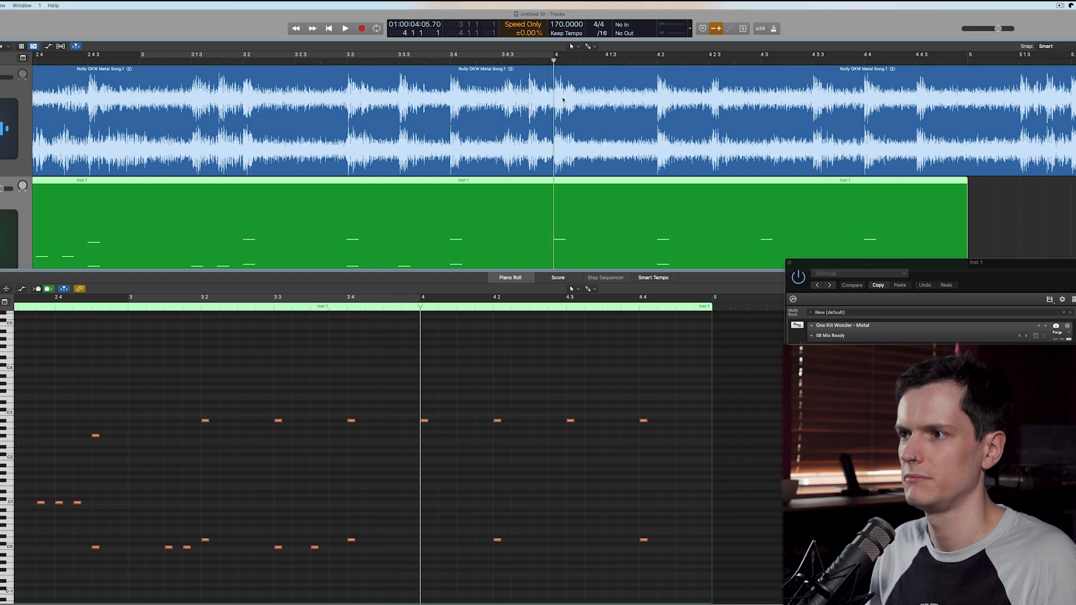
pyautogui.click(501, 60)
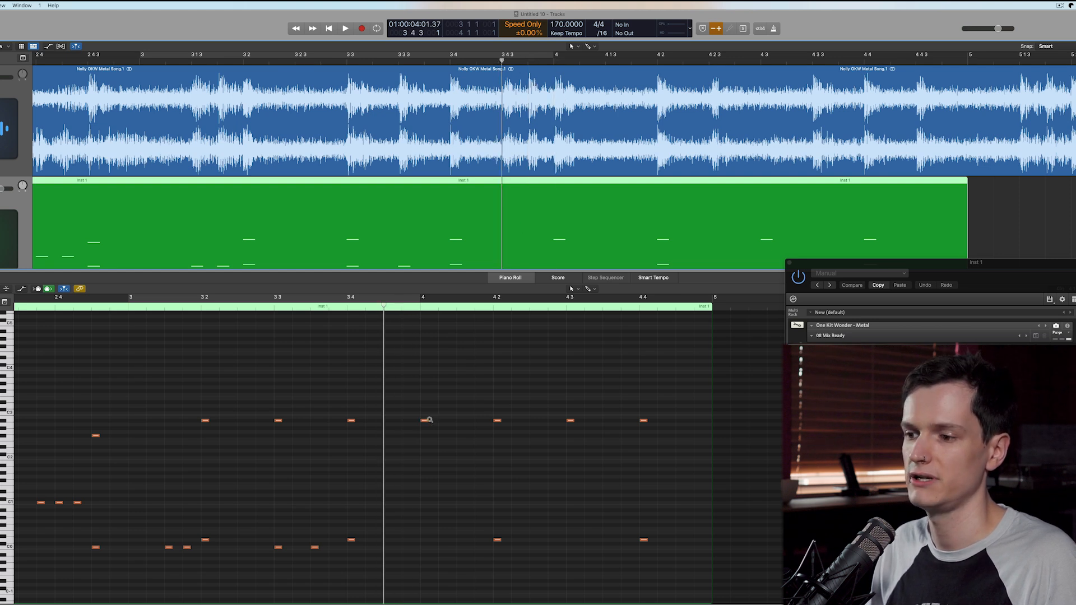
pyautogui.scroll(3, 430, 419)
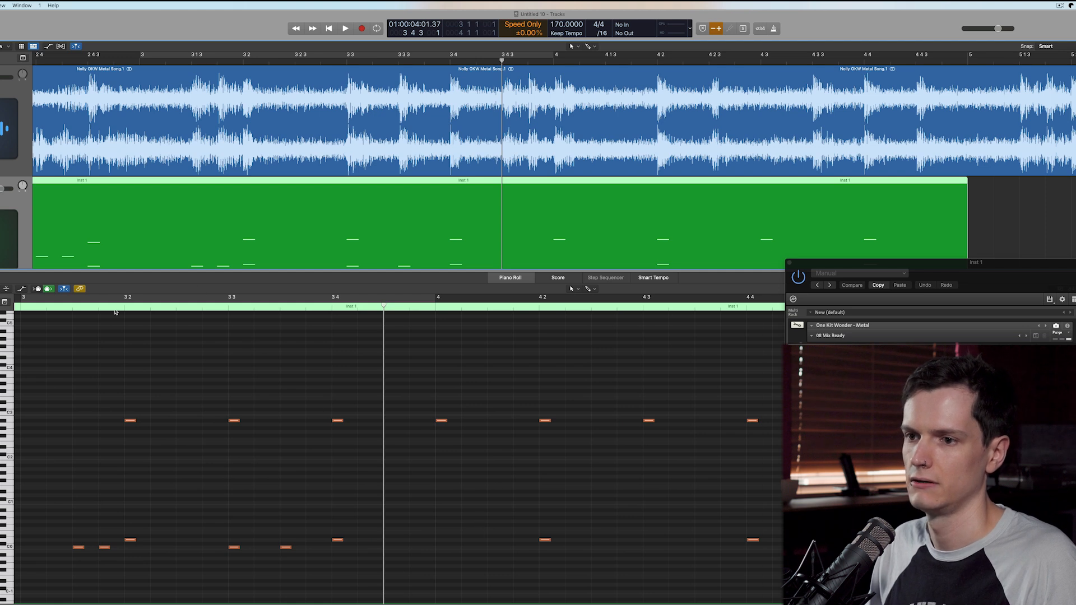
# Replay the transition from bar 3 into bar 4 to hear the audio accents that still lack kick notes
pyautogui.press('space')
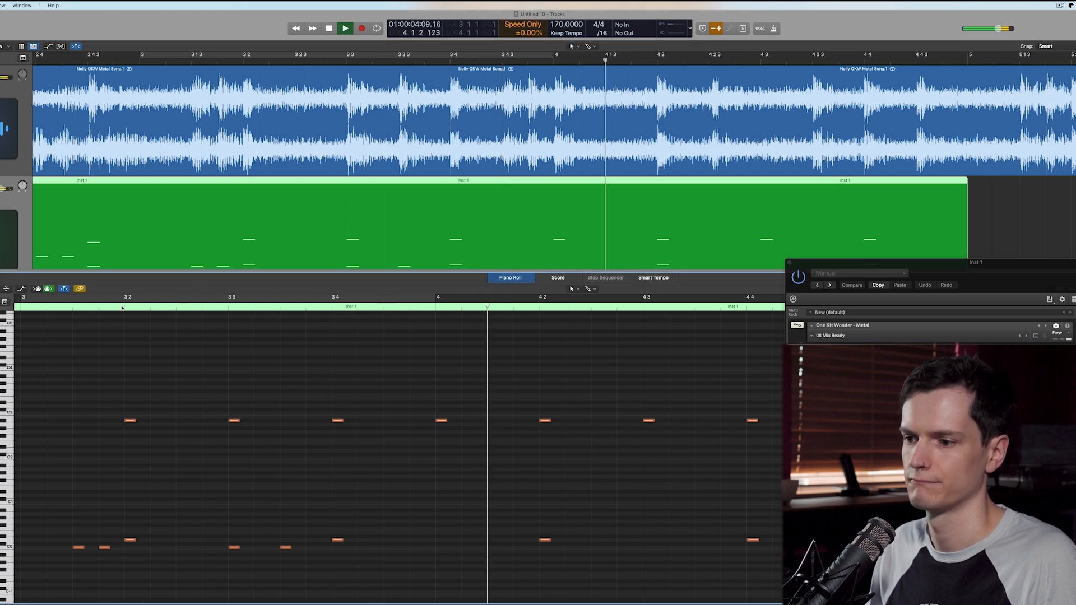
pyautogui.click(122, 309)
pyautogui.press('space')
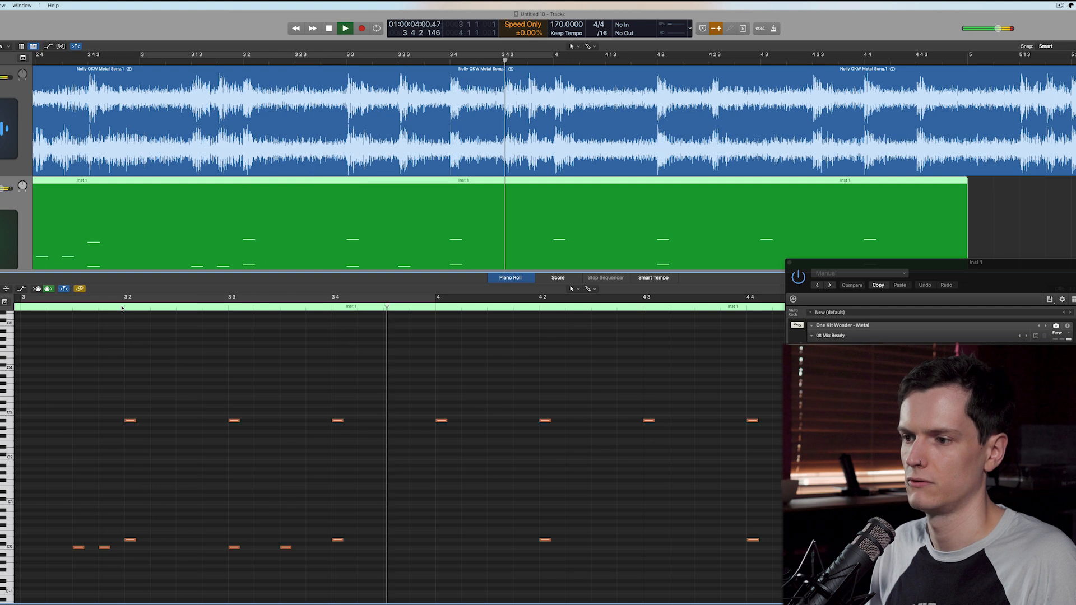
pyautogui.click(121, 309)
pyautogui.press('space')
# Add kick notes on C0 at 3 4 3, 3 4 4 and beat 1 of bar 4, then play them with the song
pyautogui.keyDown('super'); pyautogui.click(443, 547); pyautogui.keyUp('super')
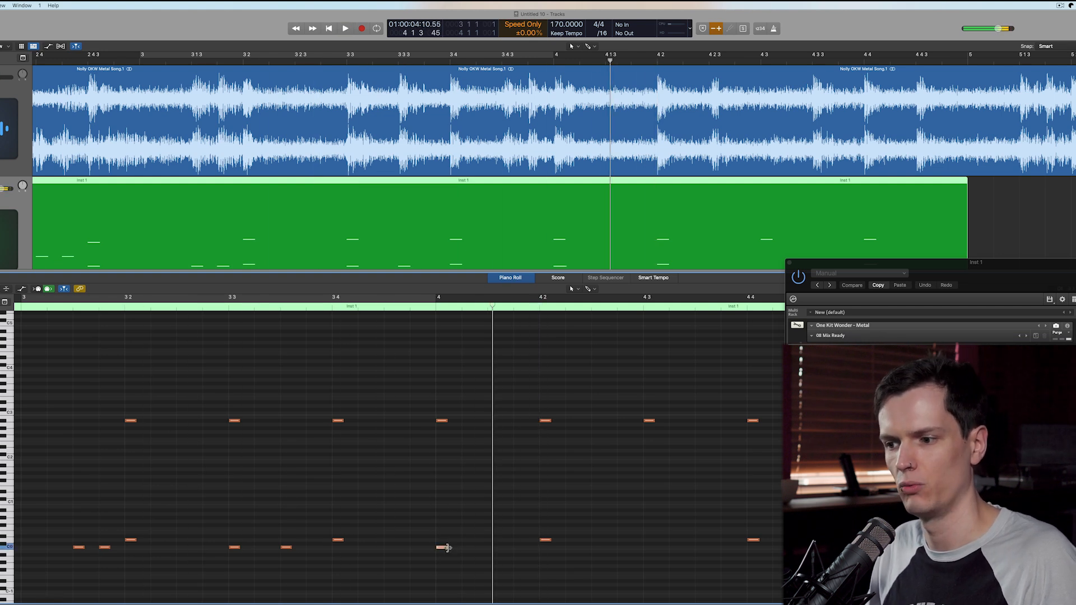
pyautogui.keyDown('super'); pyautogui.click(417, 547); pyautogui.keyUp('super')
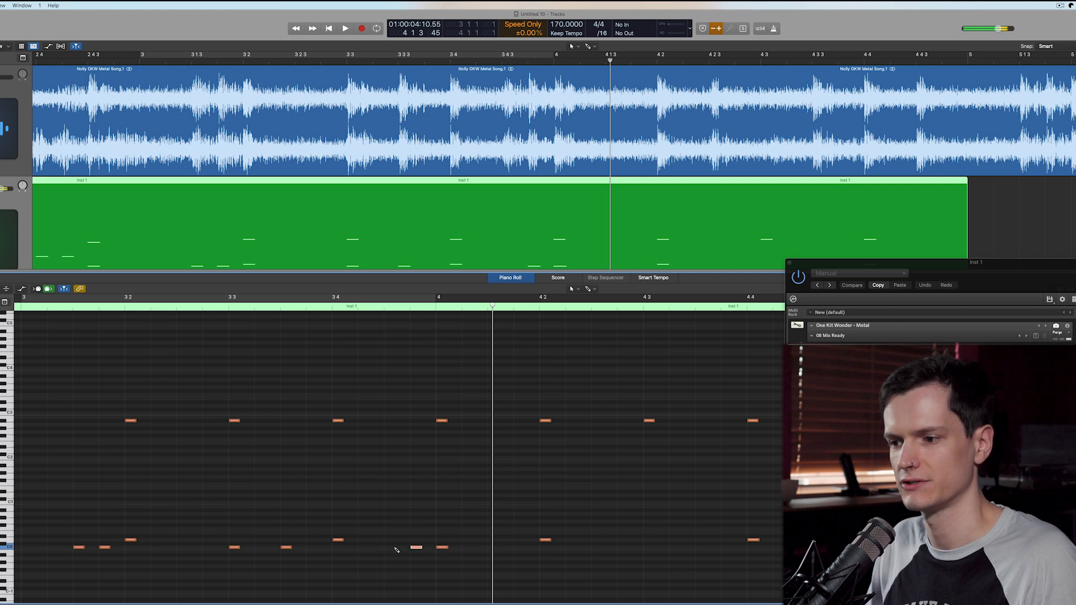
pyautogui.keyDown('super'); pyautogui.click(391, 547); pyautogui.keyUp('super')
pyautogui.hscroll(-3, 437, 498)
pyautogui.click(96, 308)
pyautogui.press('space')
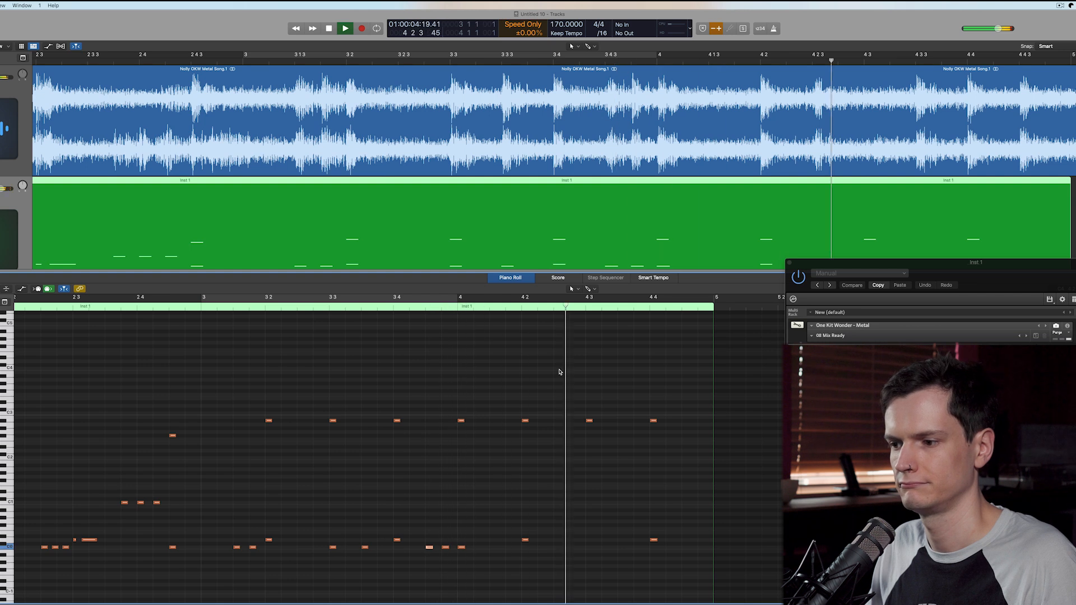
# Recheck the kick on beat 1 of bar 4 and play the drum part from just before bar 3 to bar 5
pyautogui.press('space')
pyautogui.keyDown('super'); pyautogui.click(461, 547); pyautogui.keyUp('super')
pyautogui.click(182, 303)
pyautogui.press('space')
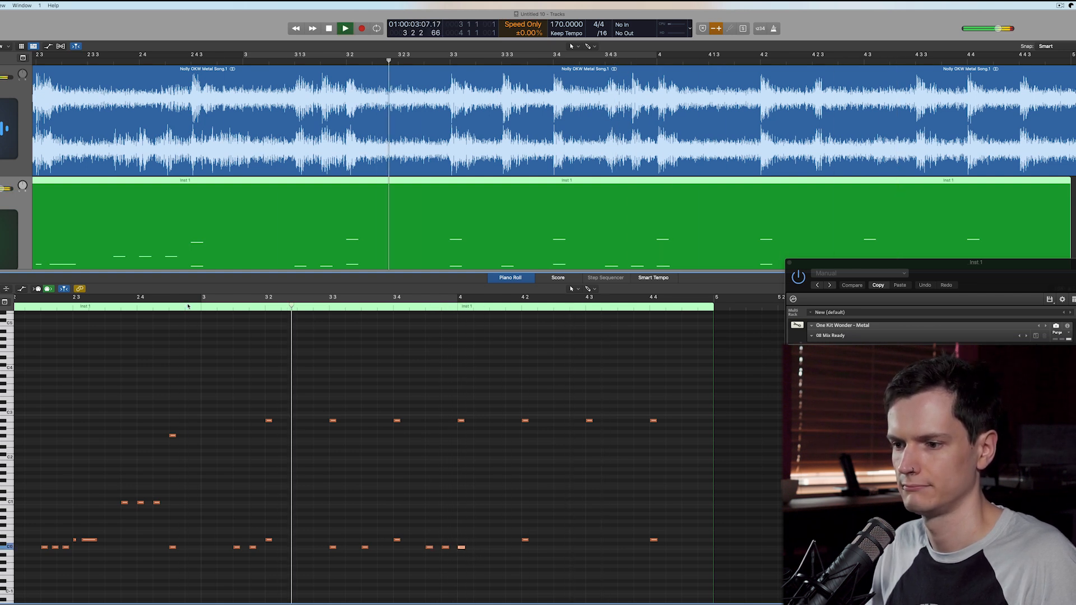
pyautogui.press('space')
pyautogui.click(192, 312)
pyautogui.press('space')
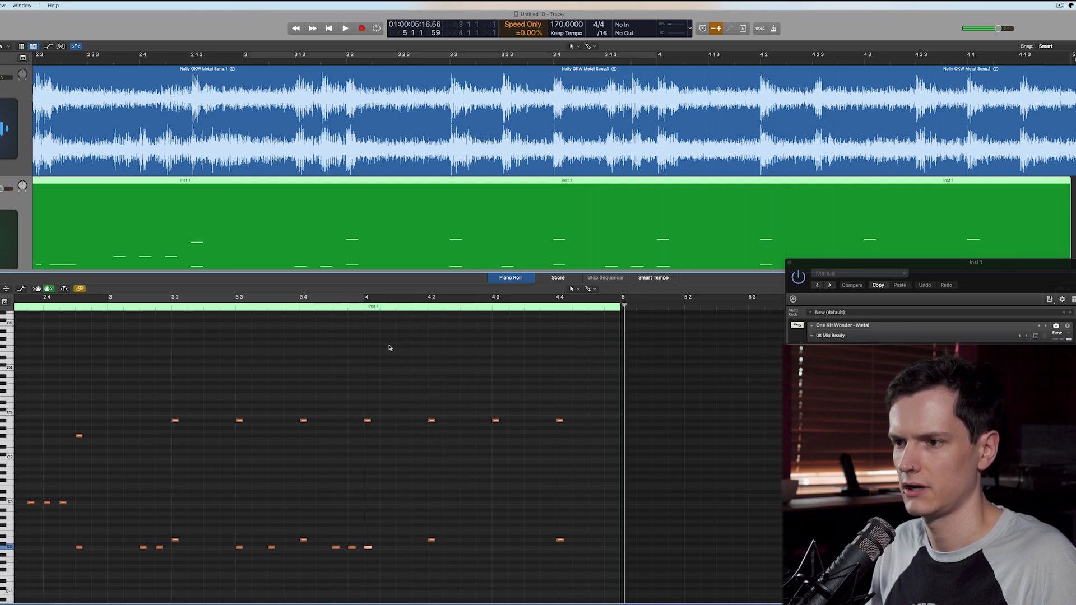
# Play the drum part once more from just before bar 3 into bar 5 with the cycle range off
pyautogui.click(252, 308)
pyautogui.press('space')
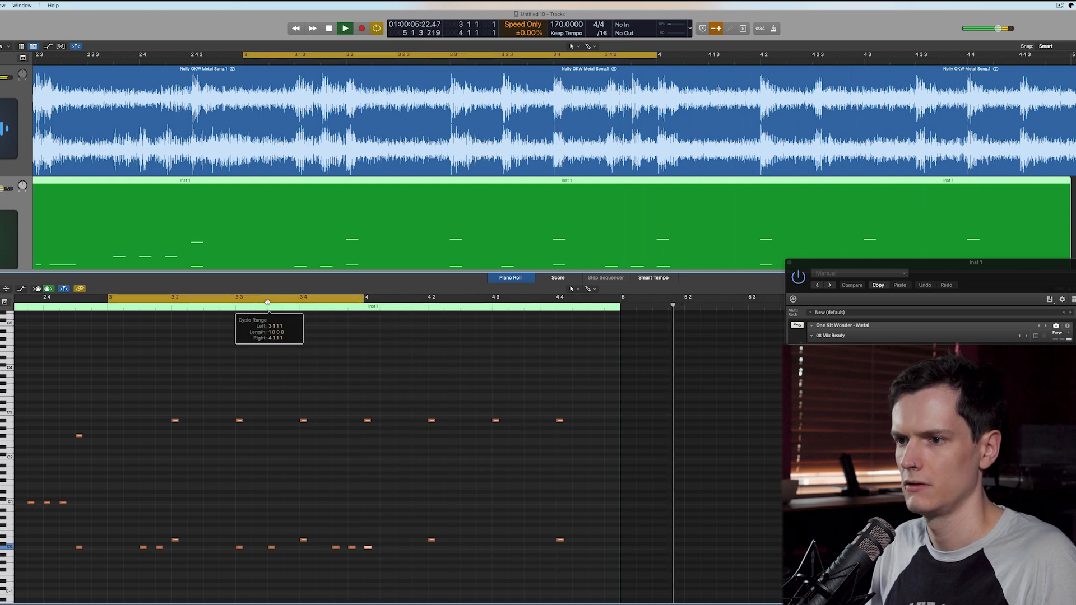
pyautogui.click(84, 305)
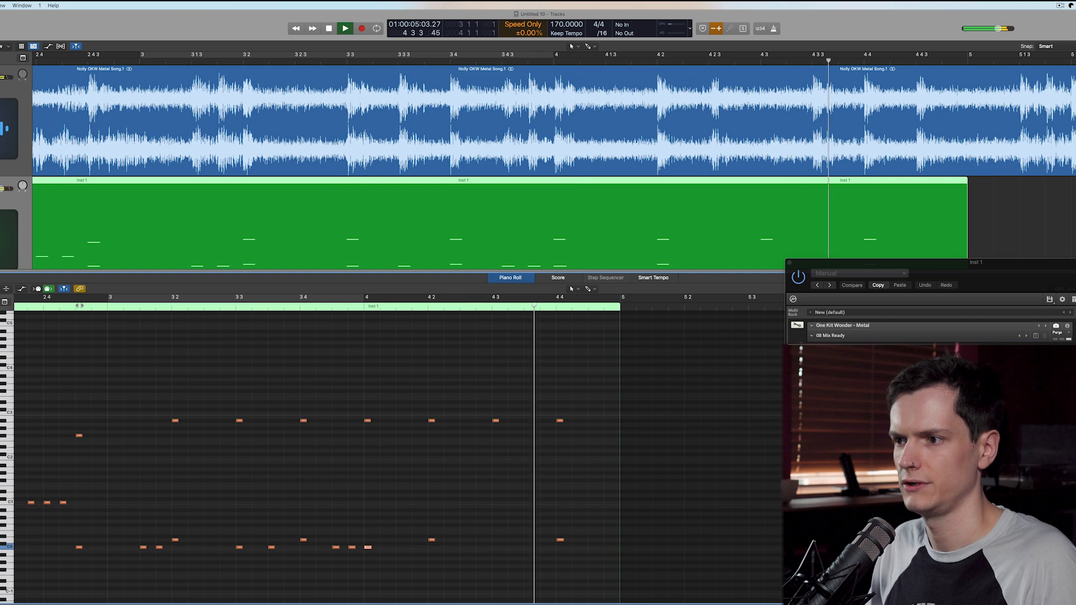
pyautogui.press('space')
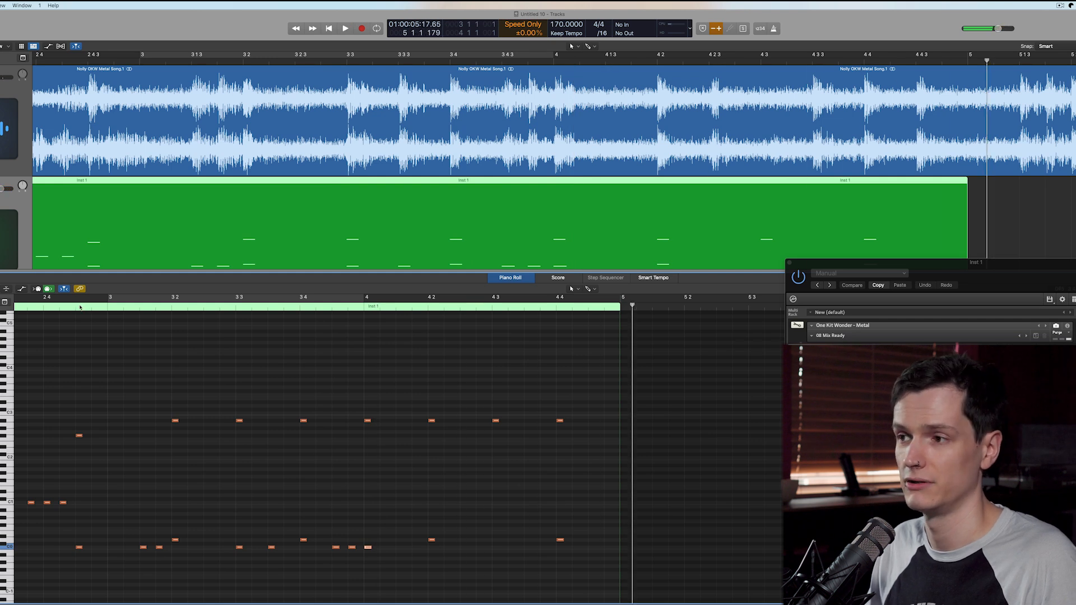
# Play bar 4 from 4 1 4, then compare the snare note on beat 4 with the audio accent at 4 4 1
pyautogui.click(412, 306)
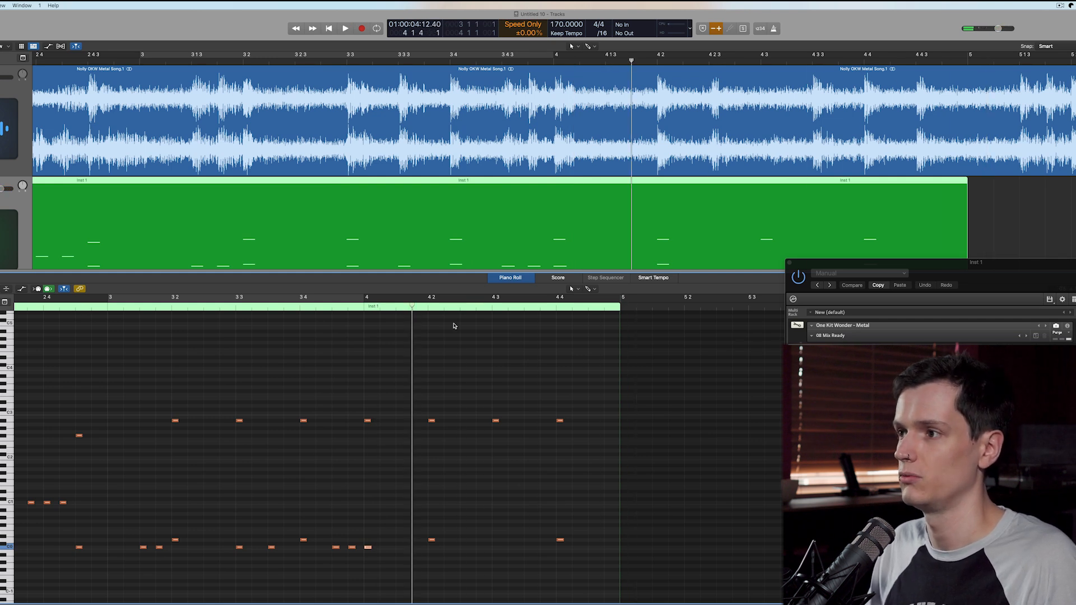
pyautogui.hscroll(-3, 534, 118)
pyautogui.hscroll(3, 534, 118)
pyautogui.press('space')
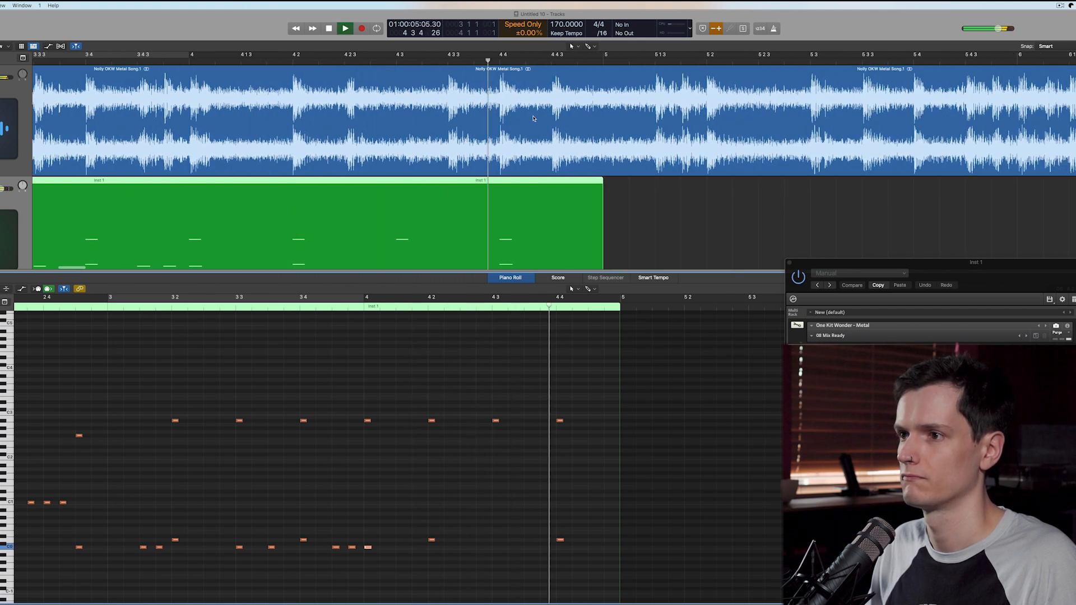
pyautogui.press('space')
pyautogui.click(498, 57)
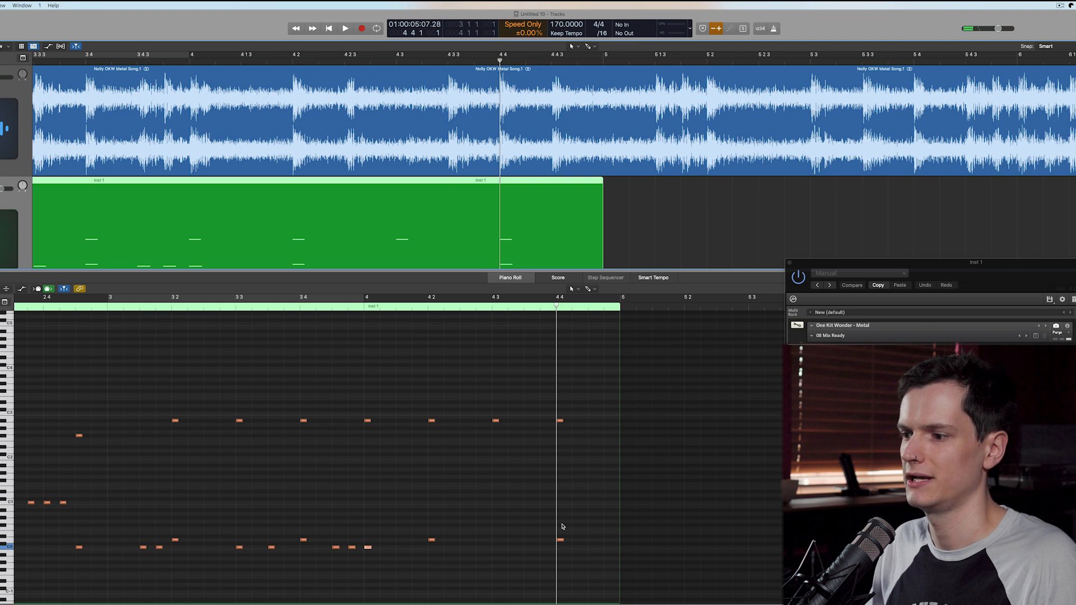
pyautogui.click(561, 541)
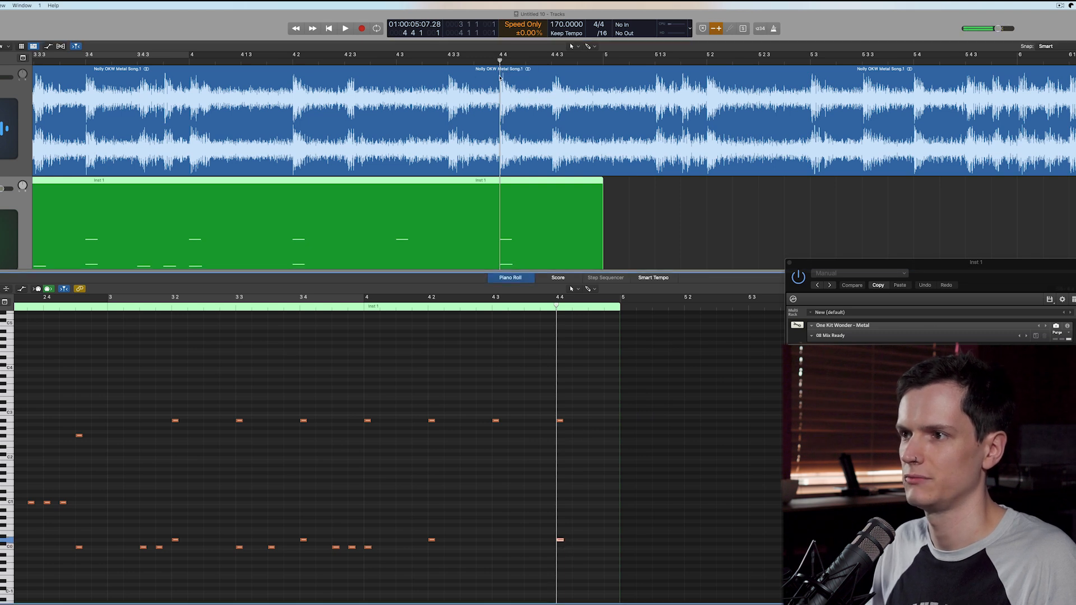
# Select the song's audio region and play it from just before beat 2 of bar 4 into beat 4
pyautogui.click(500, 76)
pyautogui.press('super+Right')
pyautogui.click(231, 61)
pyautogui.press('space')
pyautogui.press('space')
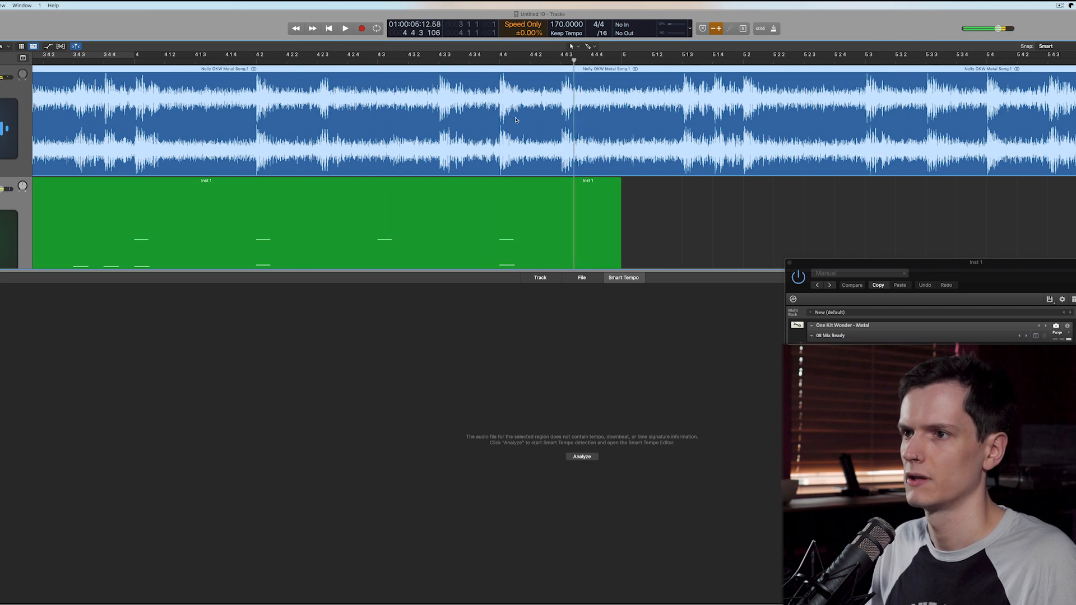
# Step the playhead through the bar 4 audio accents at 4 2, 4 2 3, 4 3 3, 4 4 and 4 4 3
pyautogui.click(257, 62)
pyautogui.click(314, 62)
pyautogui.click(438, 62)
pyautogui.click(500, 62)
pyautogui.click(560, 63)
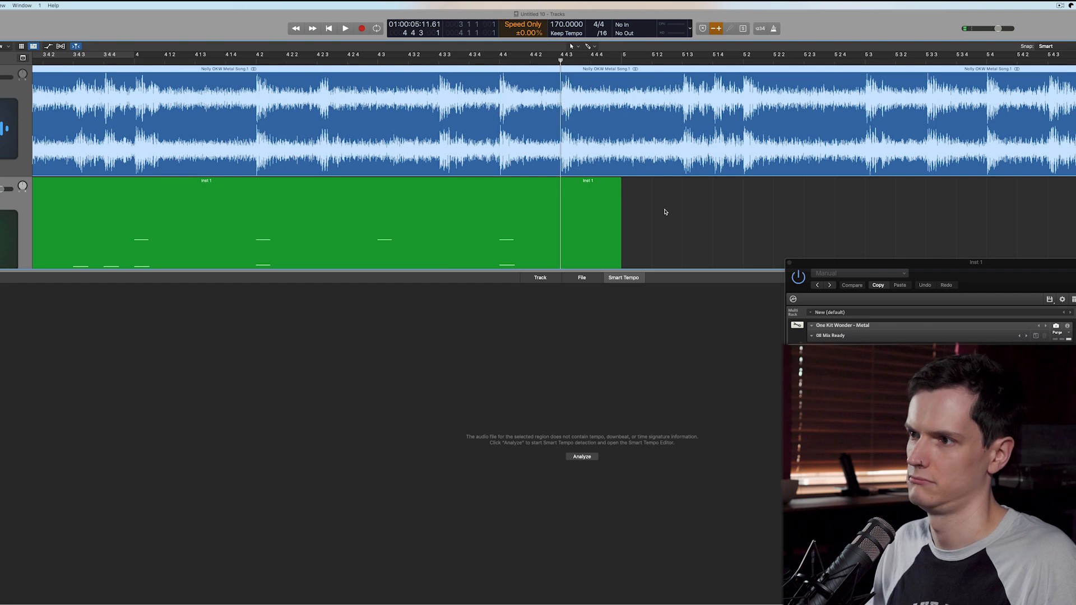
# Open the drum region in the Piano Roll and add kick notes at 4 2 3, 4 3 3 and 4 4 3
pyautogui.click(562, 220)
pyautogui.hscroll(5, 536, 446)
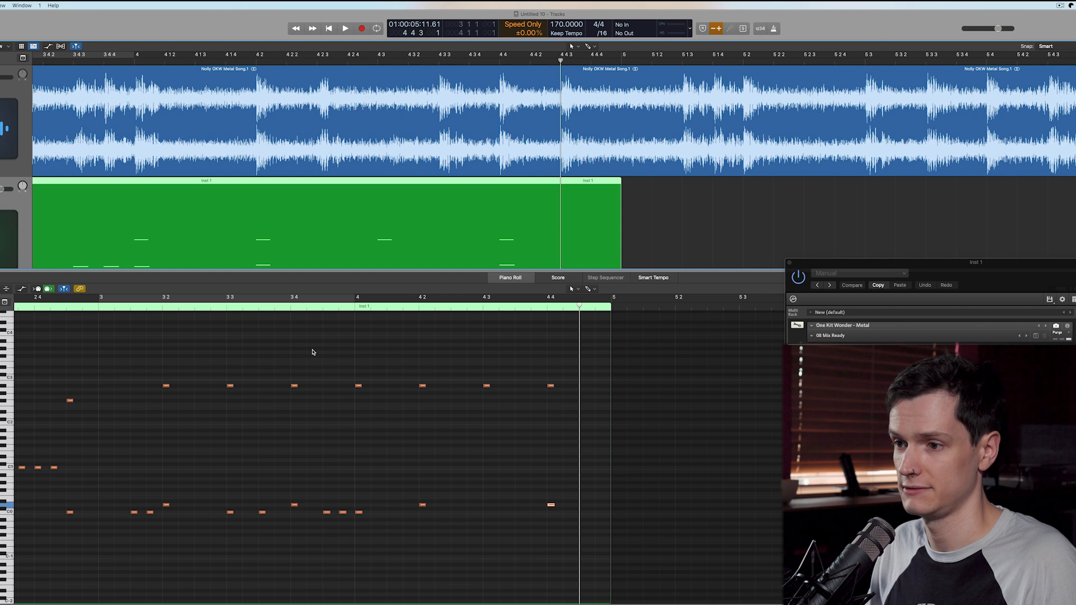
pyautogui.press('space')
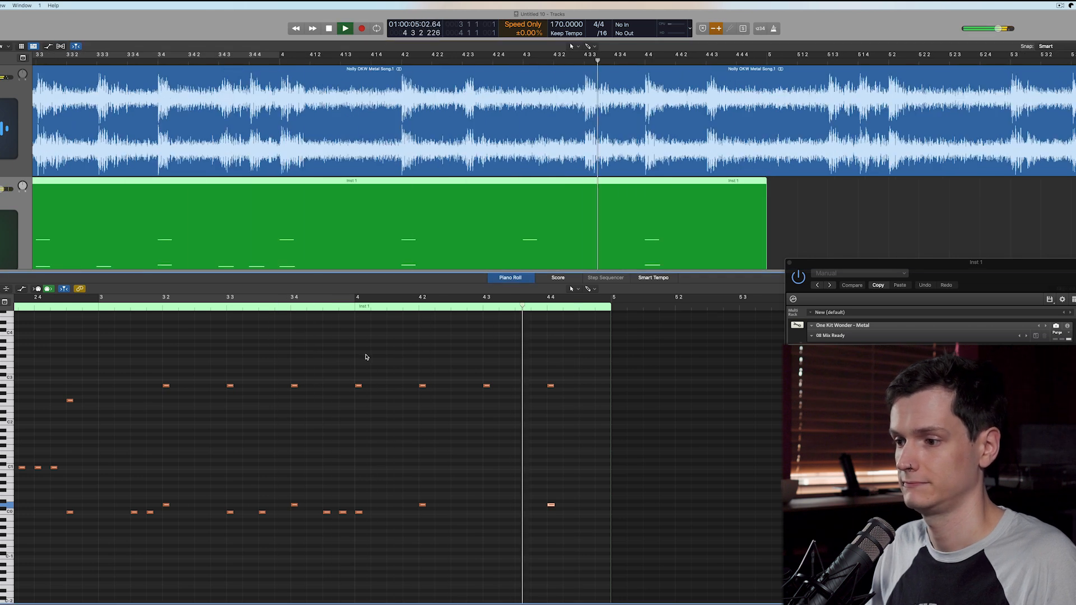
pyautogui.press('space')
pyautogui.keyDown('super'); pyautogui.click(456, 512); pyautogui.keyUp('super')
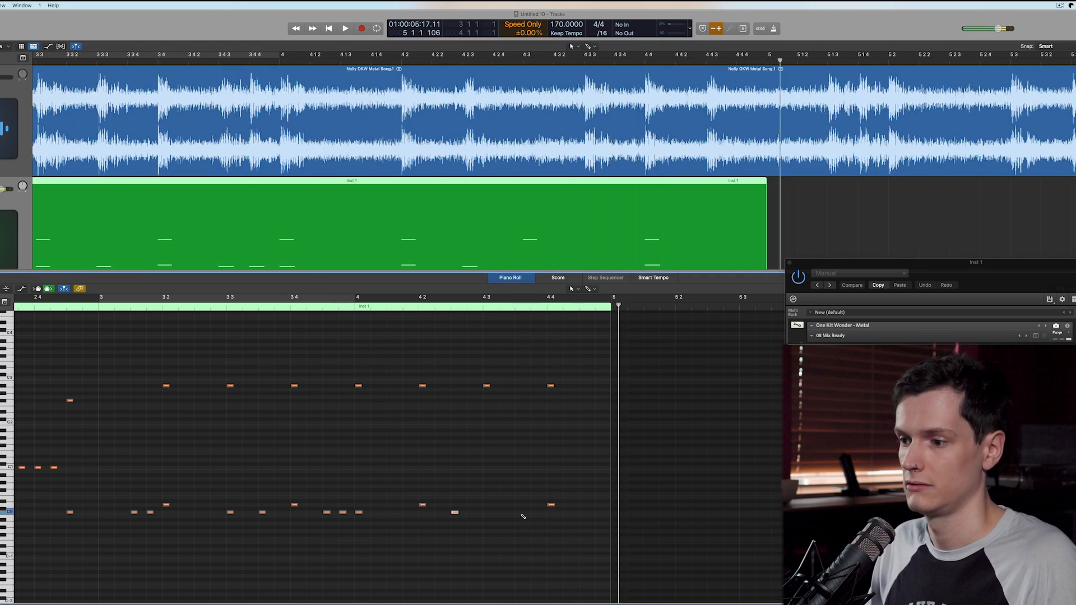
pyautogui.keyDown('super'); pyautogui.click(583, 512); pyautogui.keyUp('super')
# Play the drum part from about 3 3 3 into the first beat of bar 5
pyautogui.doubleClick(269, 307)
pyautogui.press('space')
pyautogui.scroll(2, 516, 437)
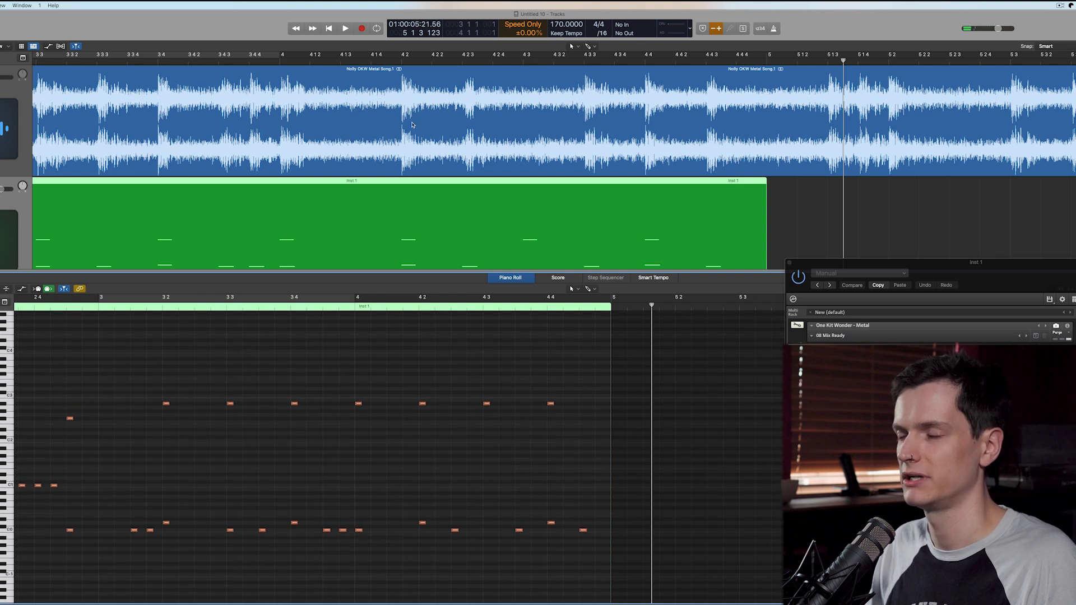
pyautogui.hscroll(8, 410, 125)
pyautogui.press('super+Left')
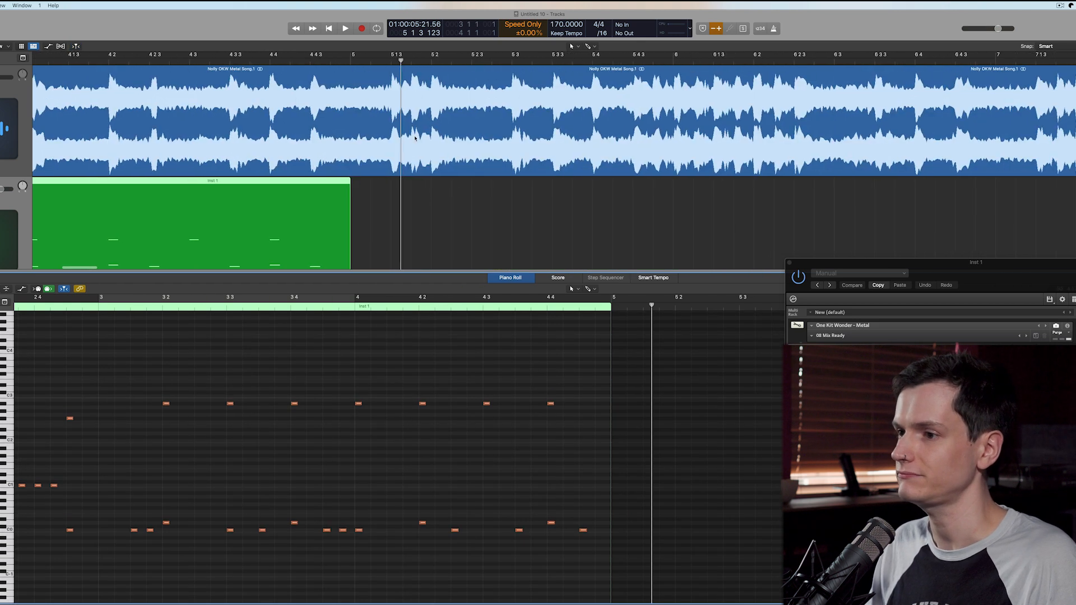
# Close the Piano Roll and play the song with the drums from the project start into bar 5
pyautogui.click(390, 224)
pyautogui.press('p')
pyautogui.hscroll(-6, 319, 199)
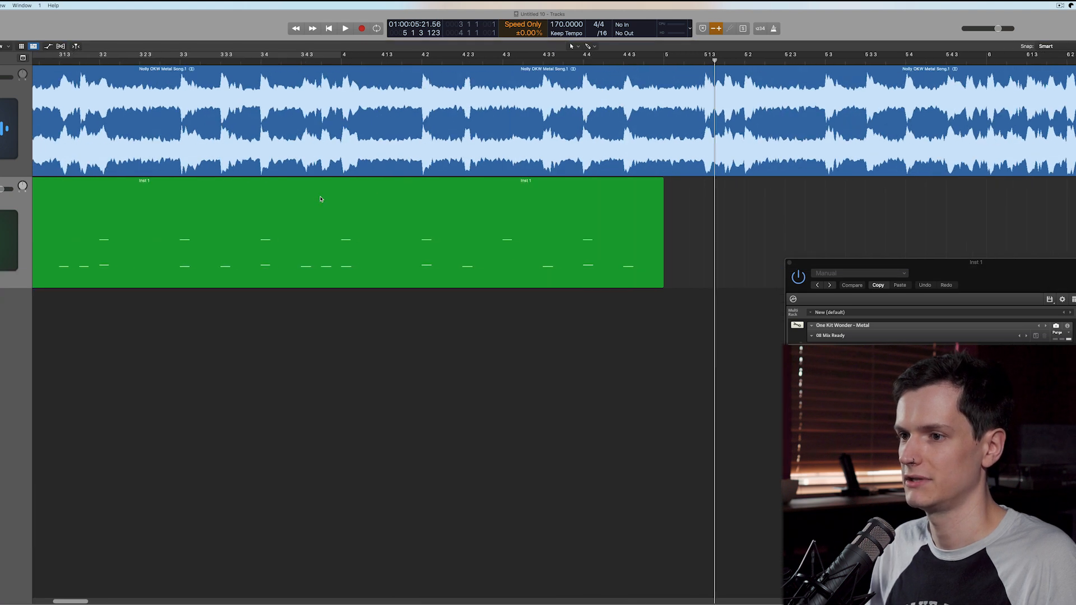
pyautogui.press('Return')
pyautogui.press('space')
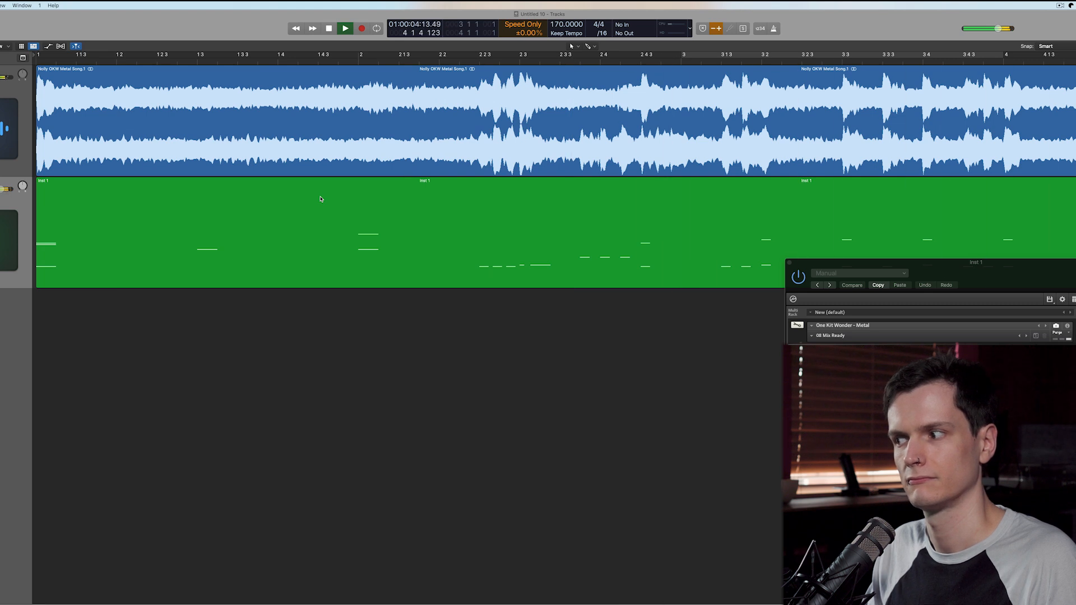
pyautogui.press('space')
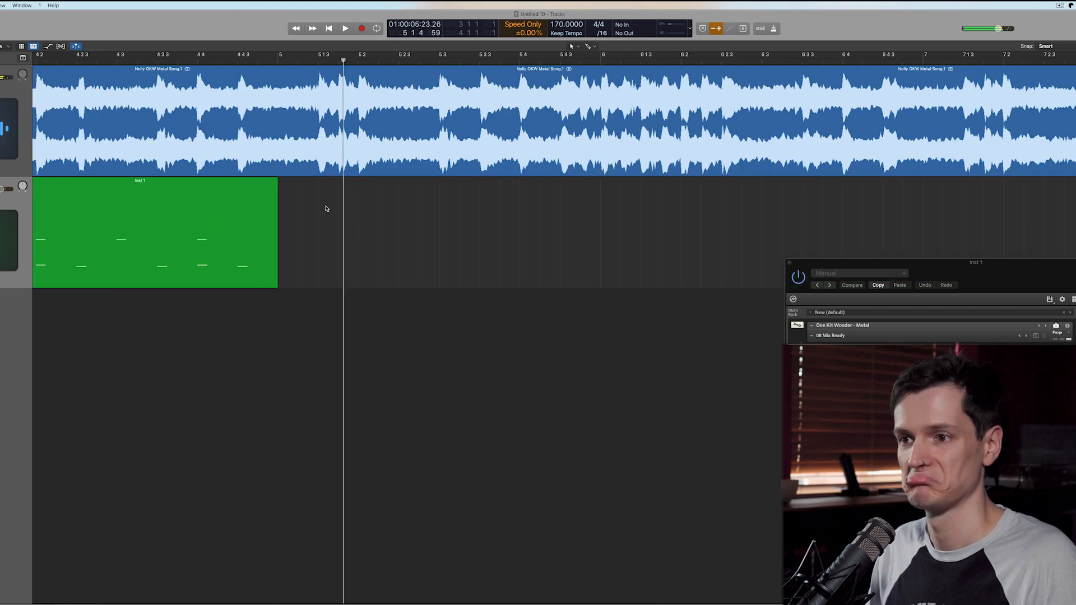
# Reopen the drum region in the Piano Roll and play the song on from 5 1 4 into bar 7
pyautogui.hscroll(-5, 326, 208)
pyautogui.doubleClick(374, 248)
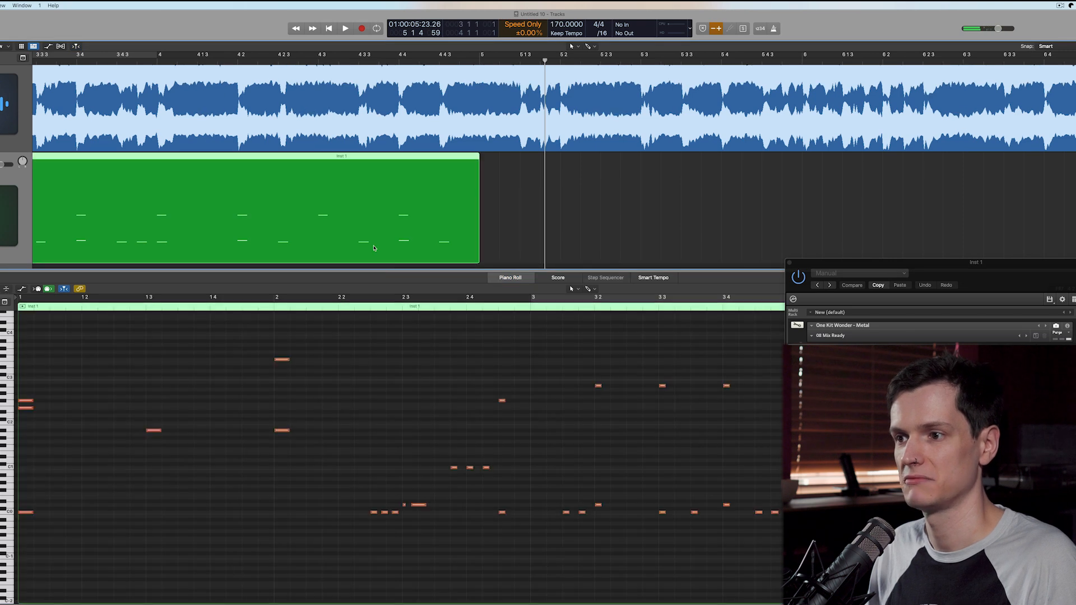
pyautogui.press('space')
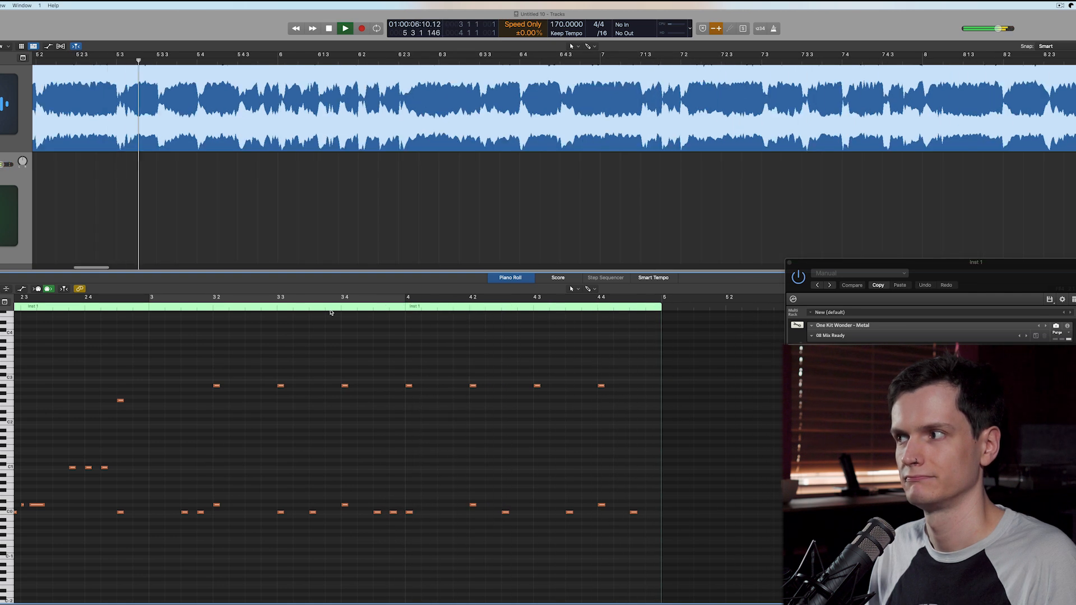
pyautogui.scroll(2, 292, 187)
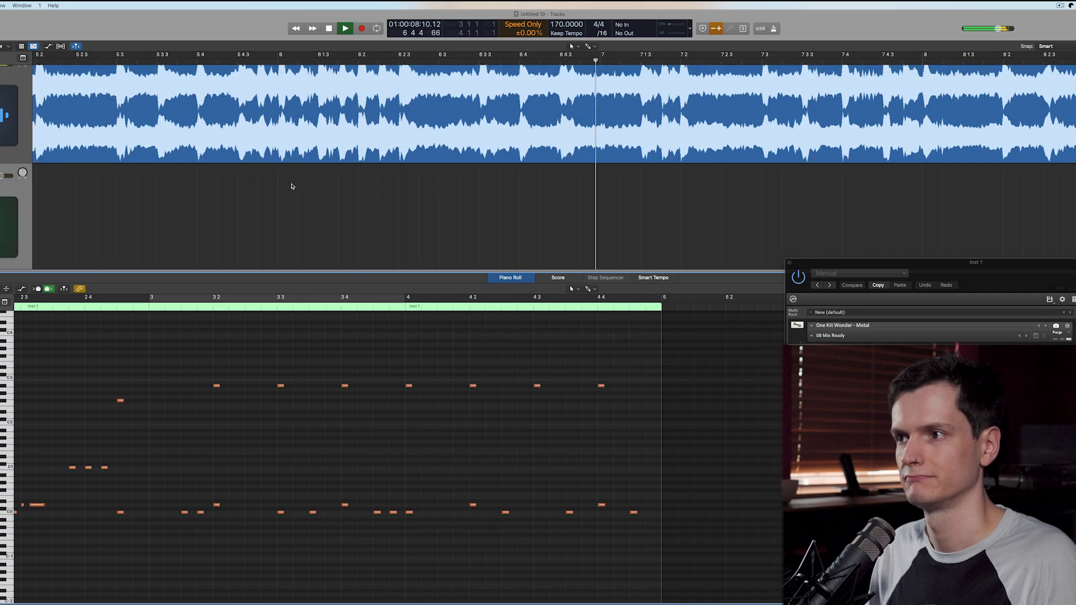
pyautogui.press('space')
pyautogui.hscroll(-8, 292, 187)
# Reselect the drum region and play from beat 3 of bar 4 up to the start of bar 6
pyautogui.click(156, 85)
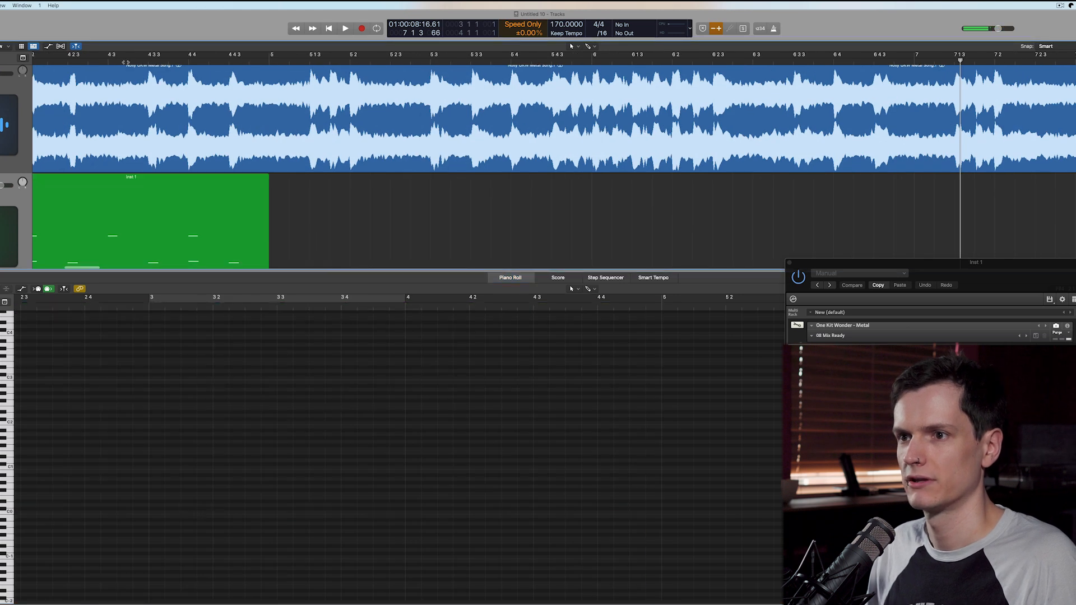
pyautogui.click(191, 224)
pyautogui.hscroll(5, 409, 445)
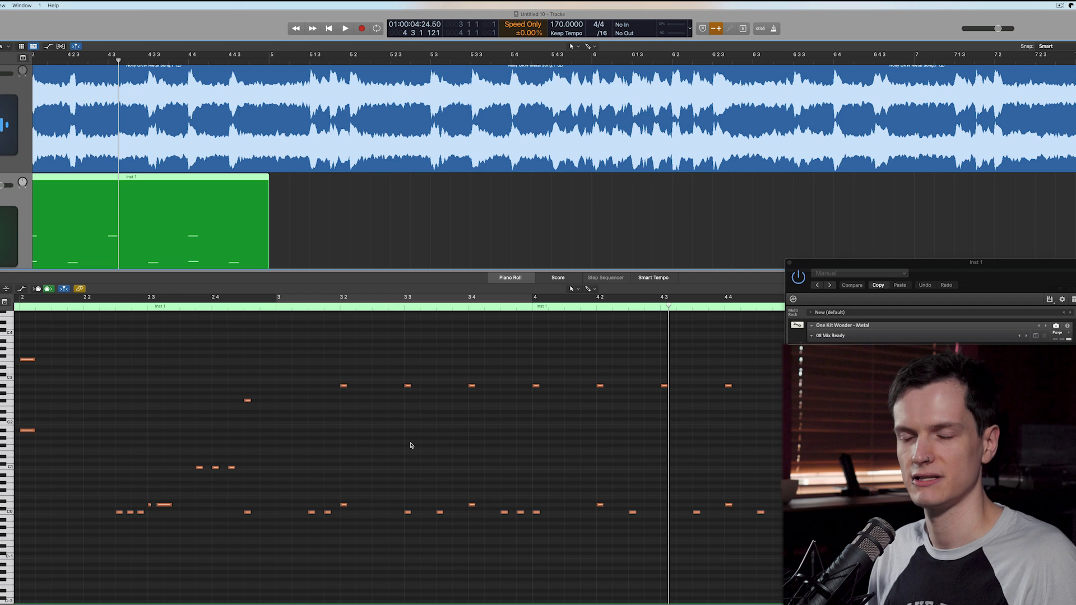
pyautogui.hscroll(4, 410, 445)
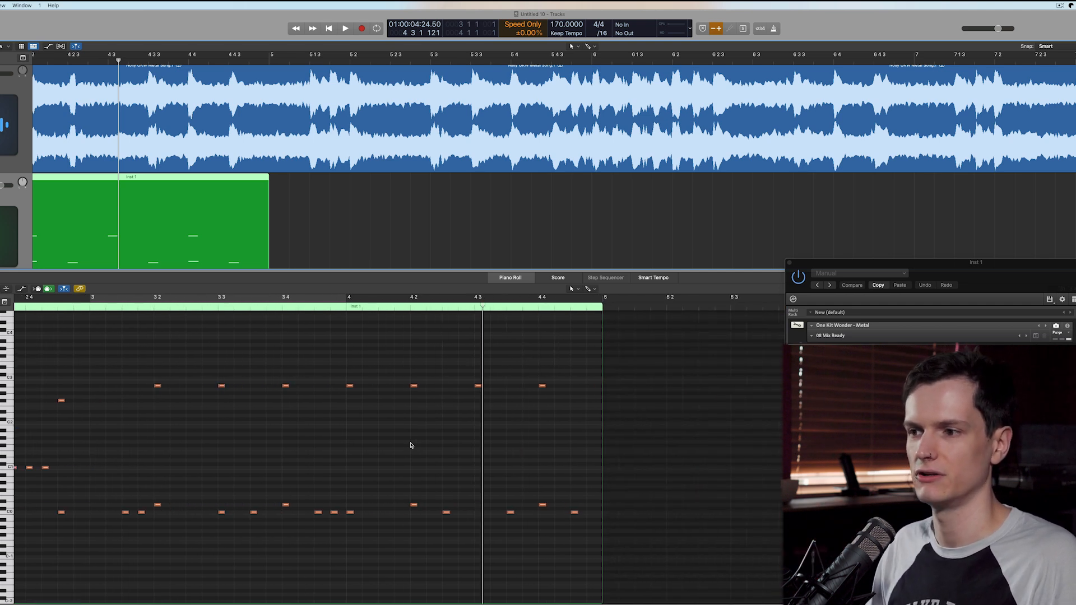
pyautogui.press('super+Left')
pyautogui.click(435, 440)
pyautogui.hscroll(4, 394, 432)
pyautogui.press('space')
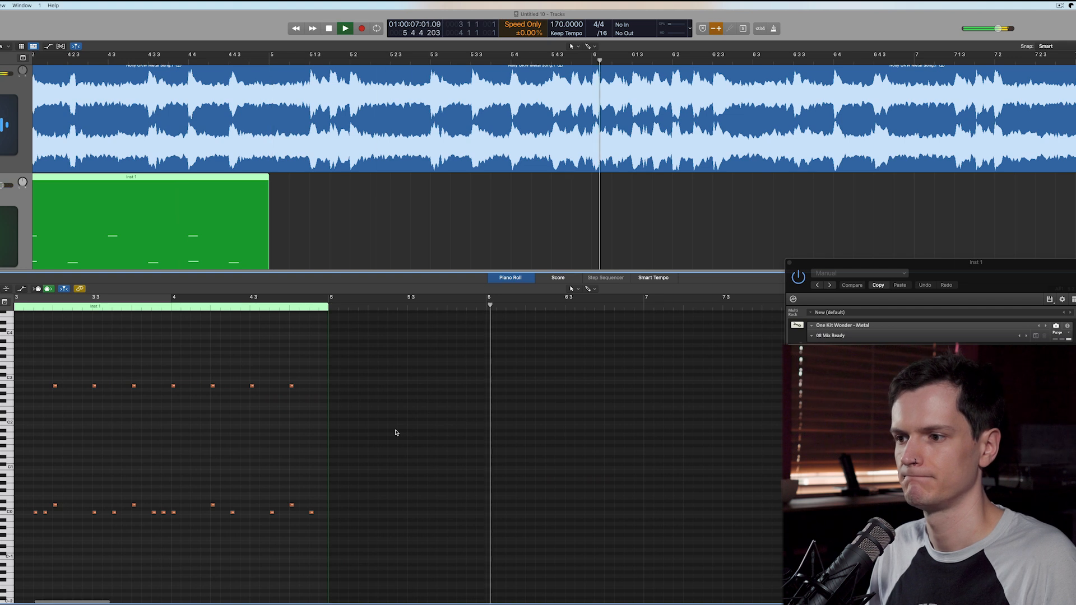
pyautogui.press('space')
# Copy the four cymbal notes of bar 4 to the start of bar 5 and play the result
pyautogui.moveTo(353, 403); pyautogui.dragTo(157, 369)
pyautogui.click(330, 306)
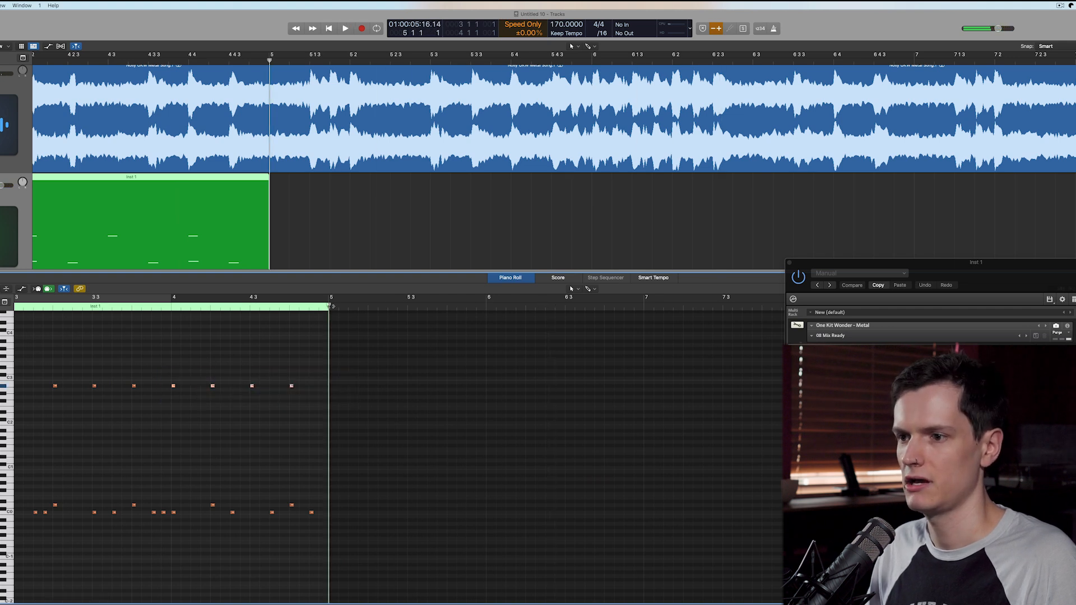
pyautogui.press('super+v')
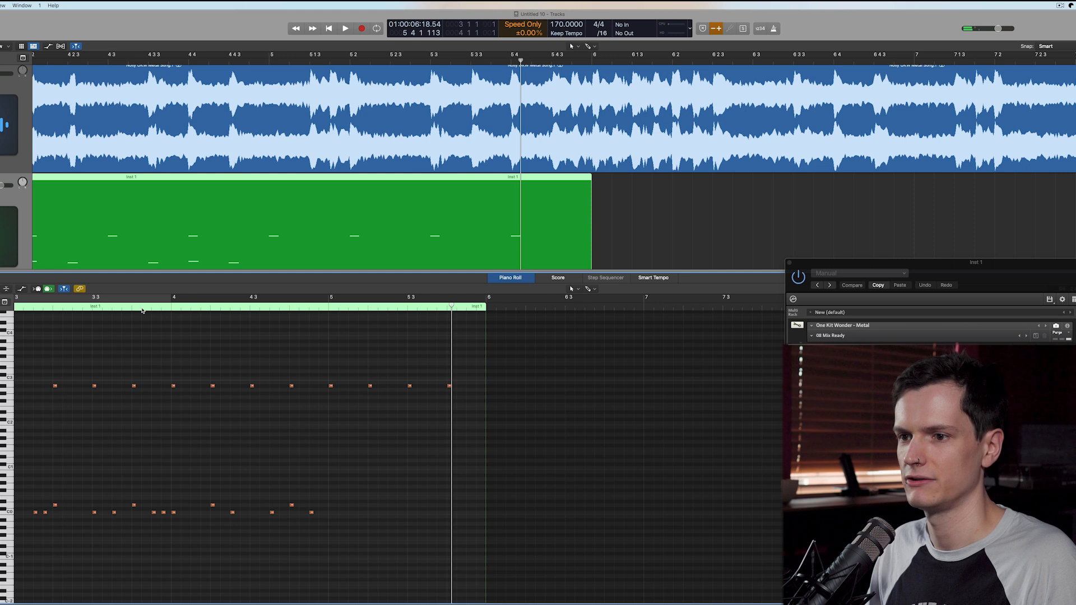
pyautogui.click(143, 306)
pyautogui.press('space')
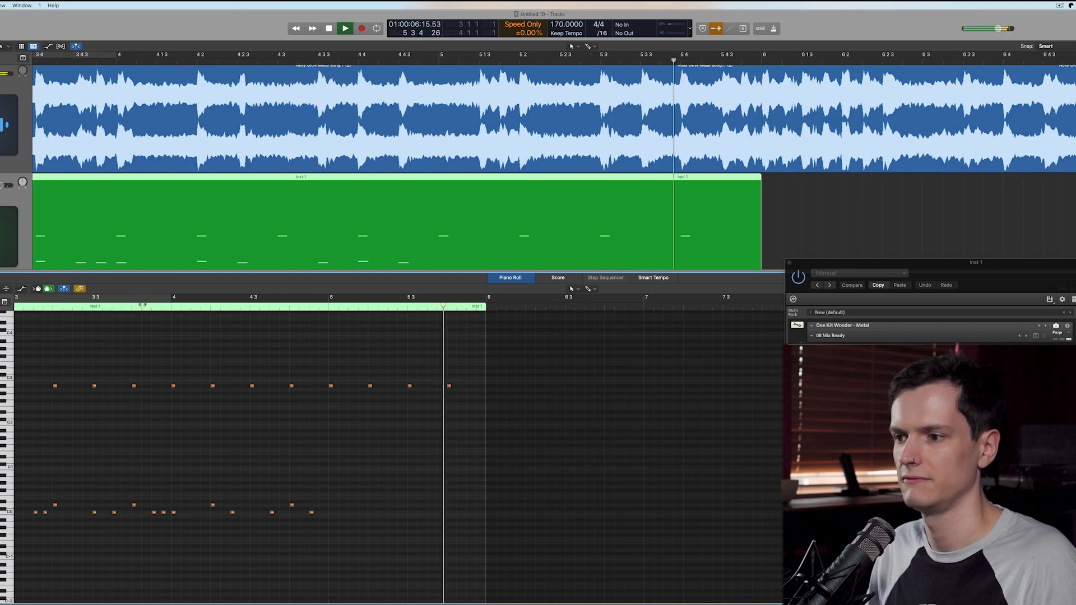
pyautogui.press('space')
# Play the drum part from just before beat 2 of bar 3 to the end of bar 5
pyautogui.hscroll(-5, 424, 492)
pyautogui.hscroll(2, 443, 499)
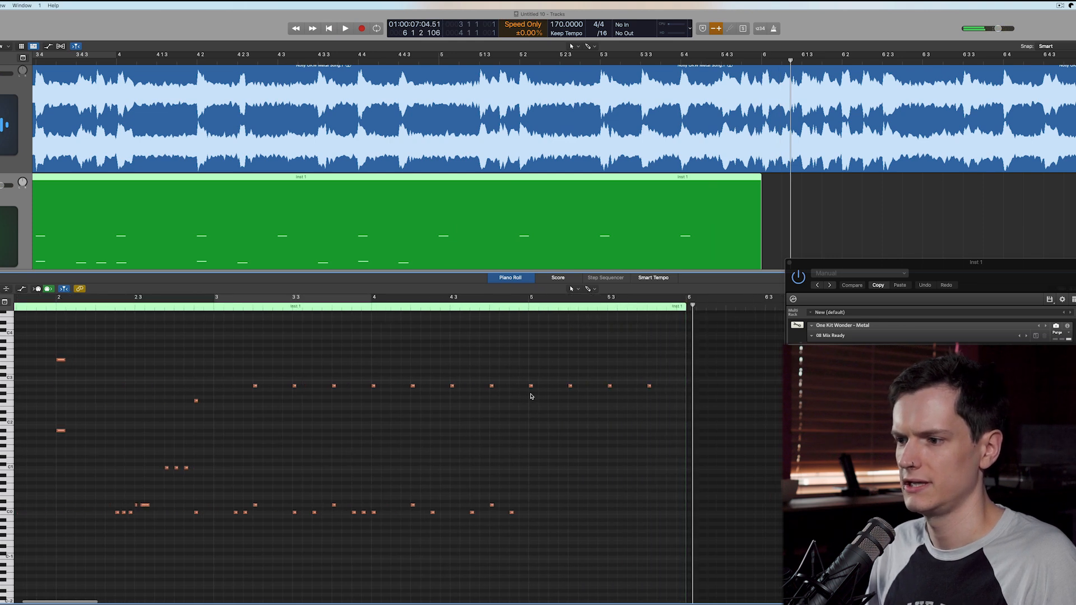
pyautogui.click(249, 308)
pyautogui.press('space')
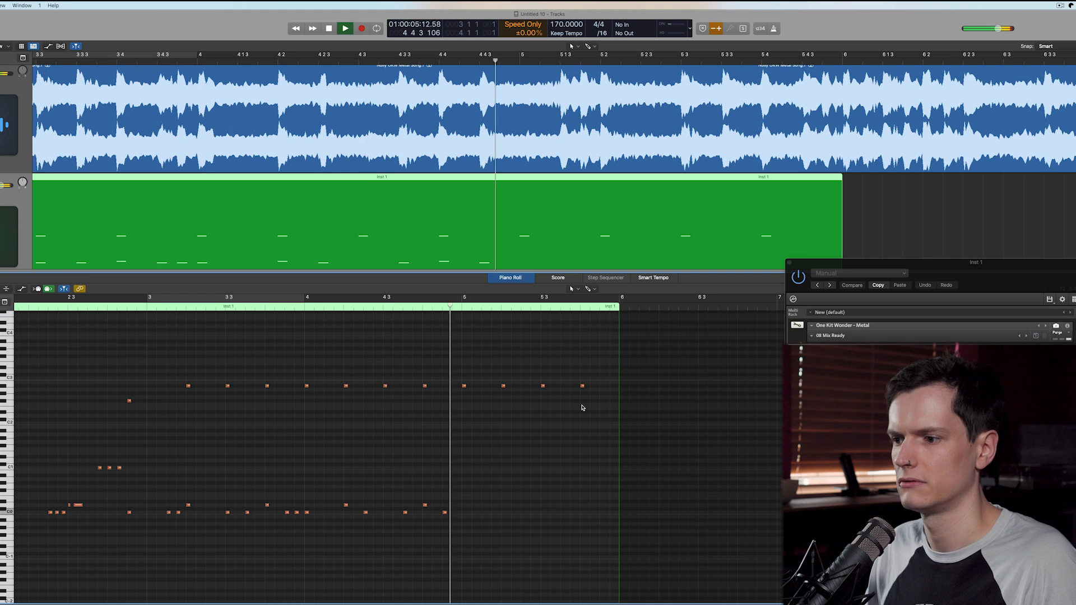
pyautogui.press('space')
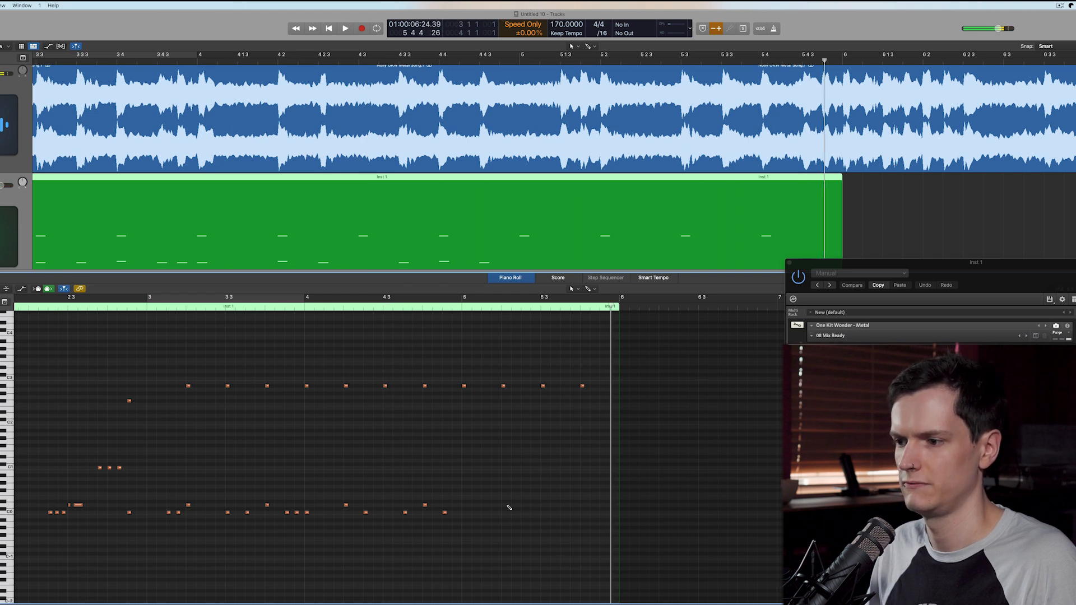
# Add snare notes on beats 2 and 4 of bar 5 and play the part from the start of bar 4
pyautogui.click(299, 307)
pyautogui.press('space')
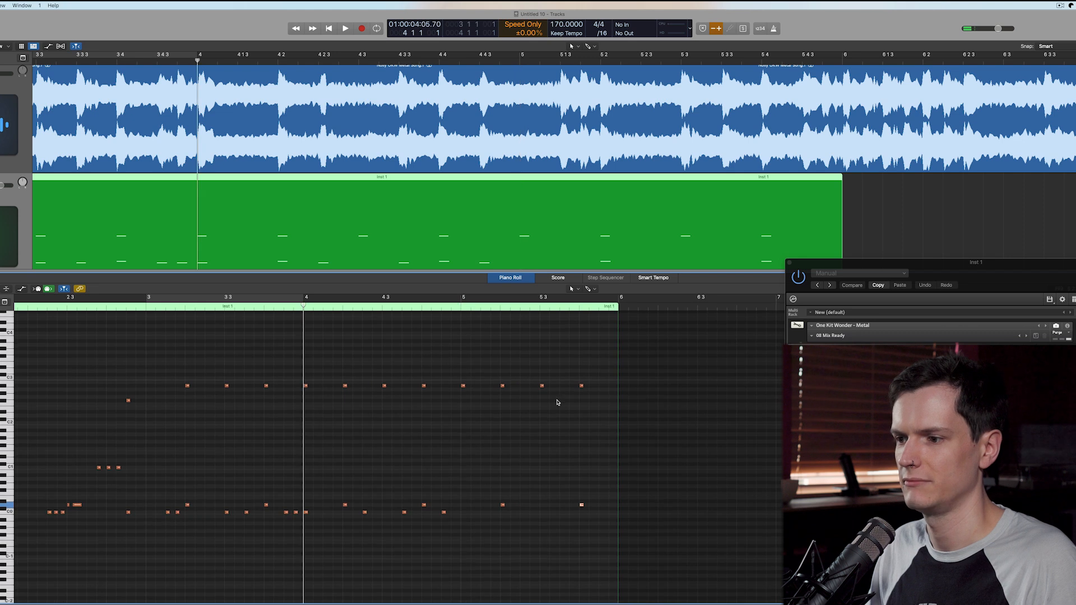
pyautogui.press('space')
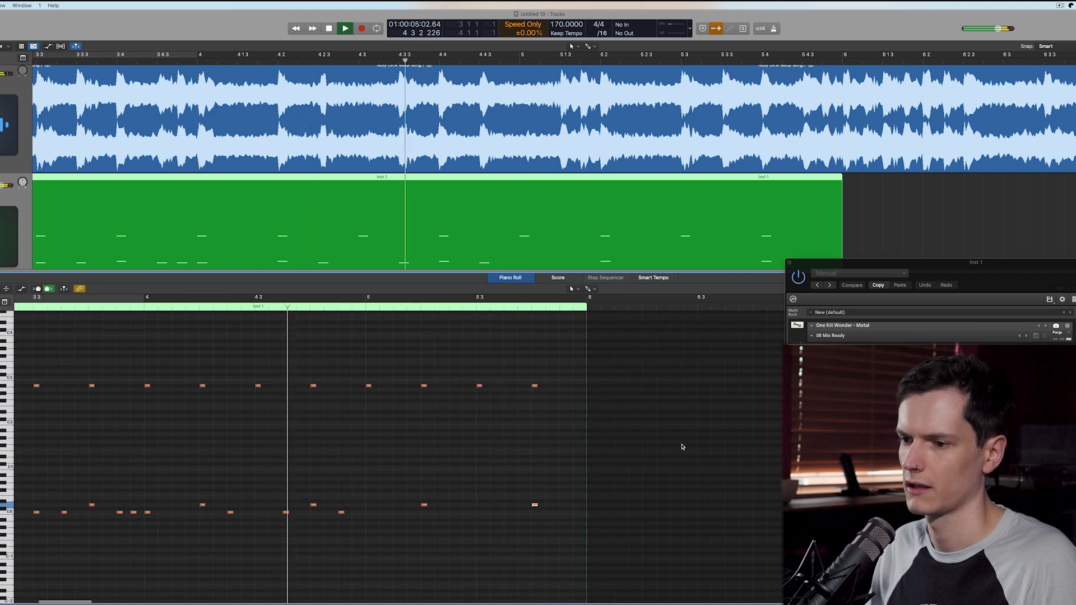
pyautogui.press('space')
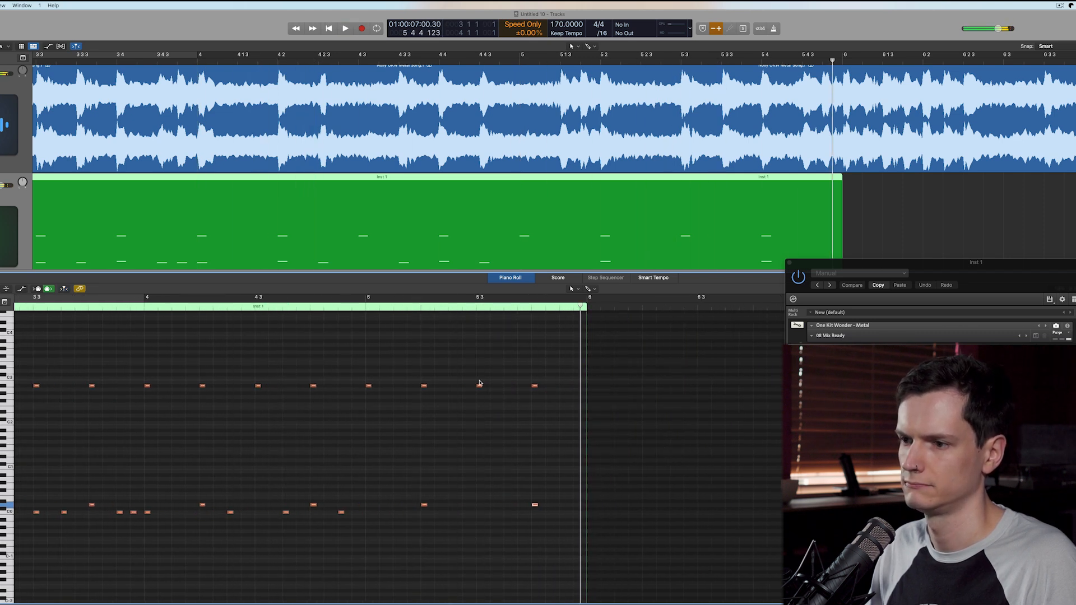
# Play from about beat 3 of bar 4 into bar 5, then check the audio accents at 5 1 1 and 5 2 1
pyautogui.doubleClick(270, 306)
pyautogui.click(270, 305)
pyautogui.press('space')
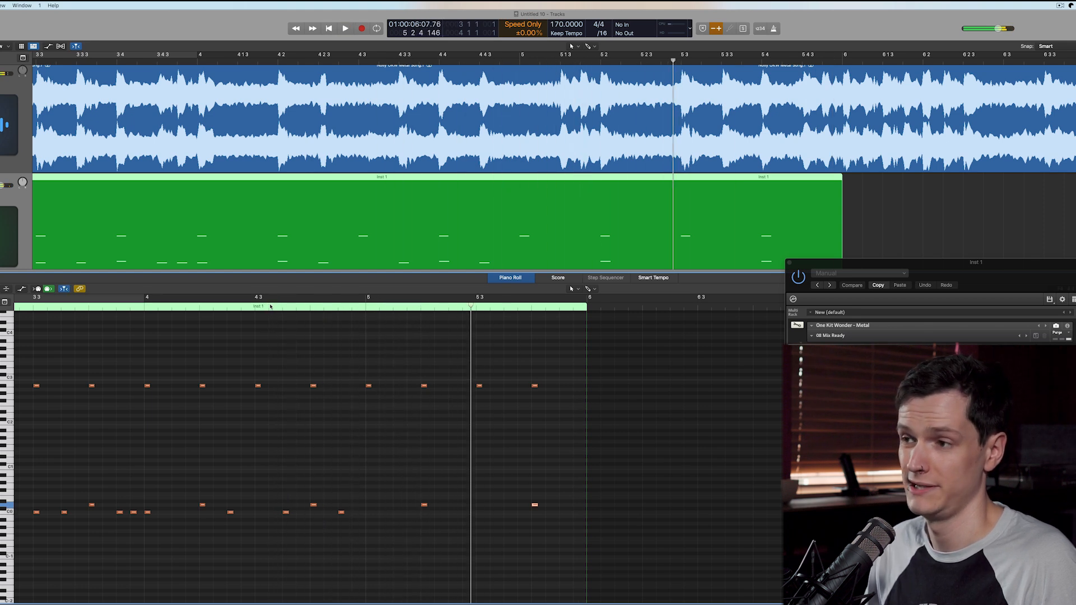
pyautogui.click(512, 59)
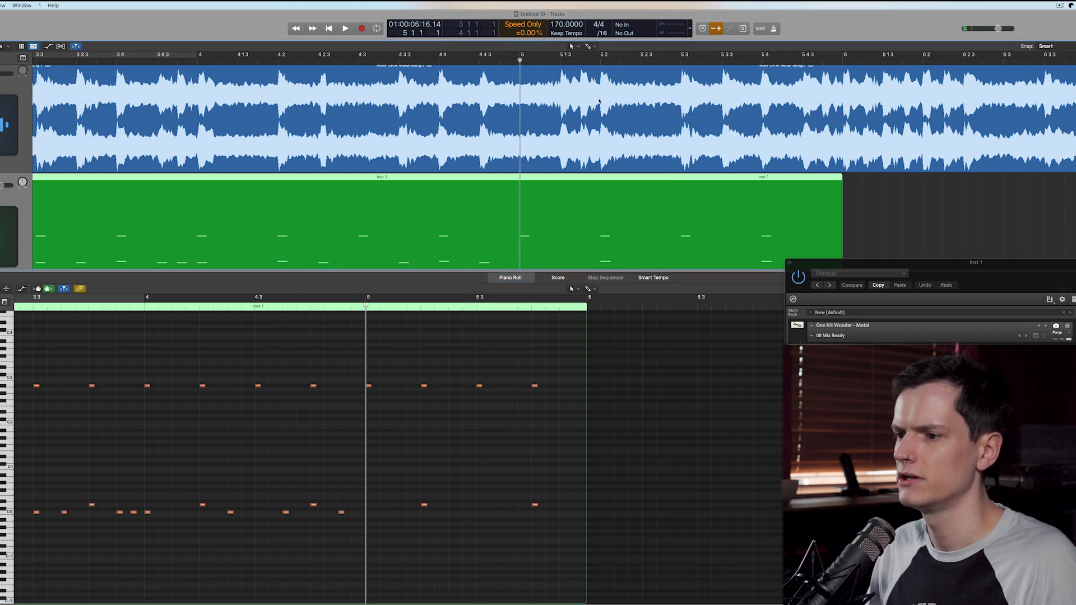
pyautogui.click(422, 308)
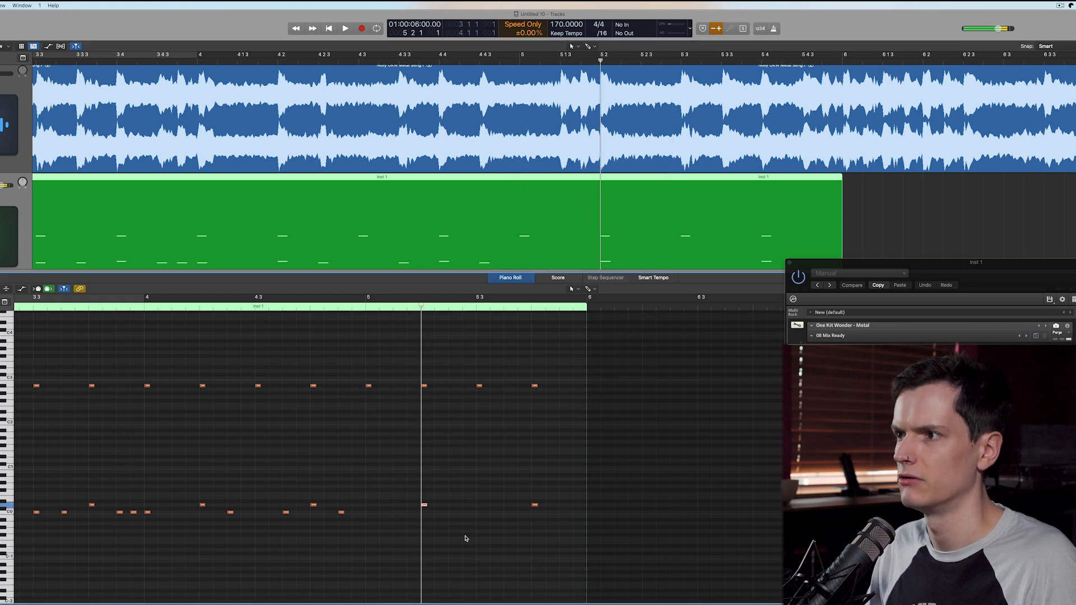
pyautogui.click(600, 61)
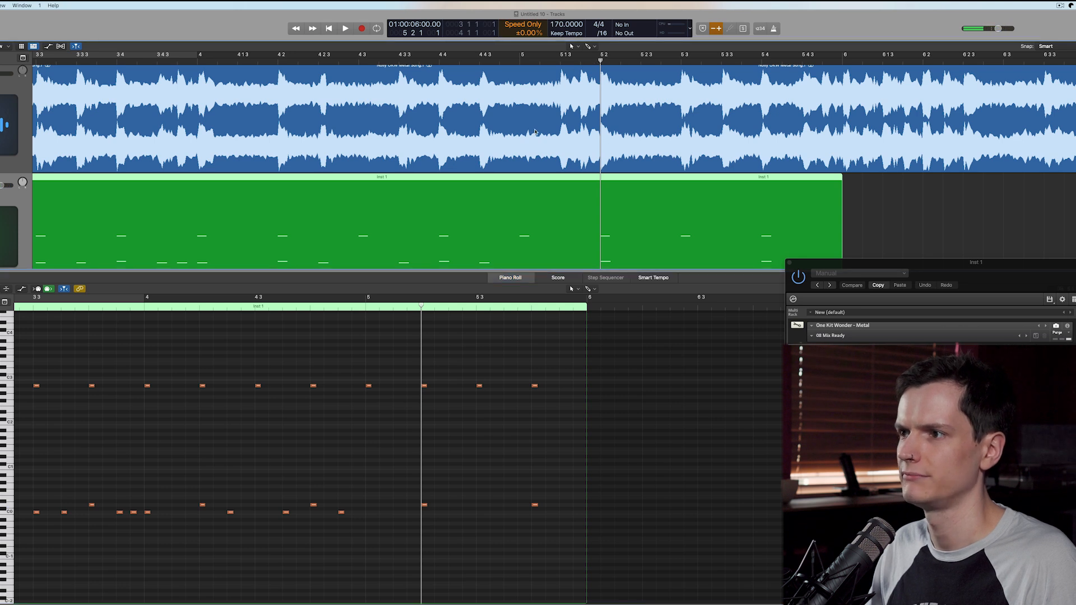
# Add kick notes at 5 1 3 and 5 1 4 and play through bar 5 into bar 6
pyautogui.click(397, 512)
pyautogui.click(410, 513)
pyautogui.press('space')
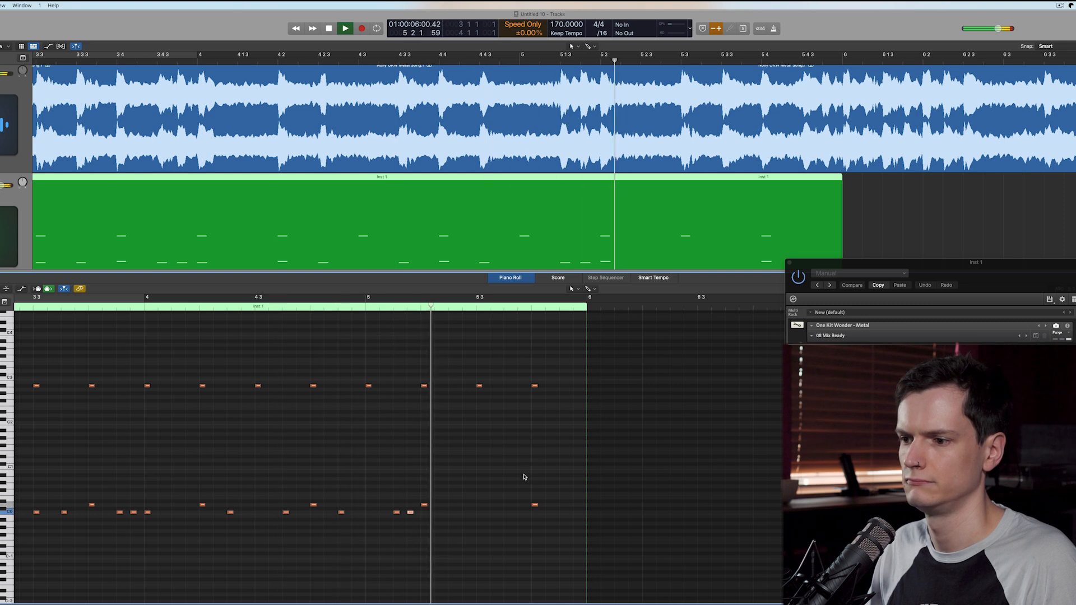
pyautogui.press('space')
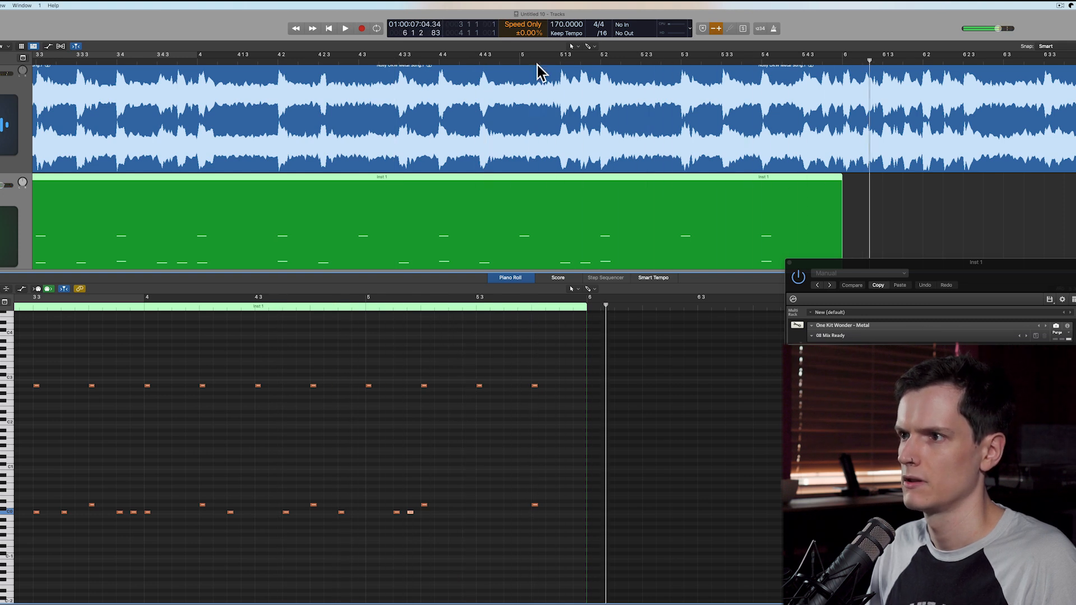
# Play bar 5 from its start to compare the drum notes with the audio accents up to bar 6
pyautogui.click(516, 60)
pyautogui.hscroll(2, 456, 516)
pyautogui.press('space')
pyautogui.press('space')
pyautogui.press(',')
pyautogui.press('space')
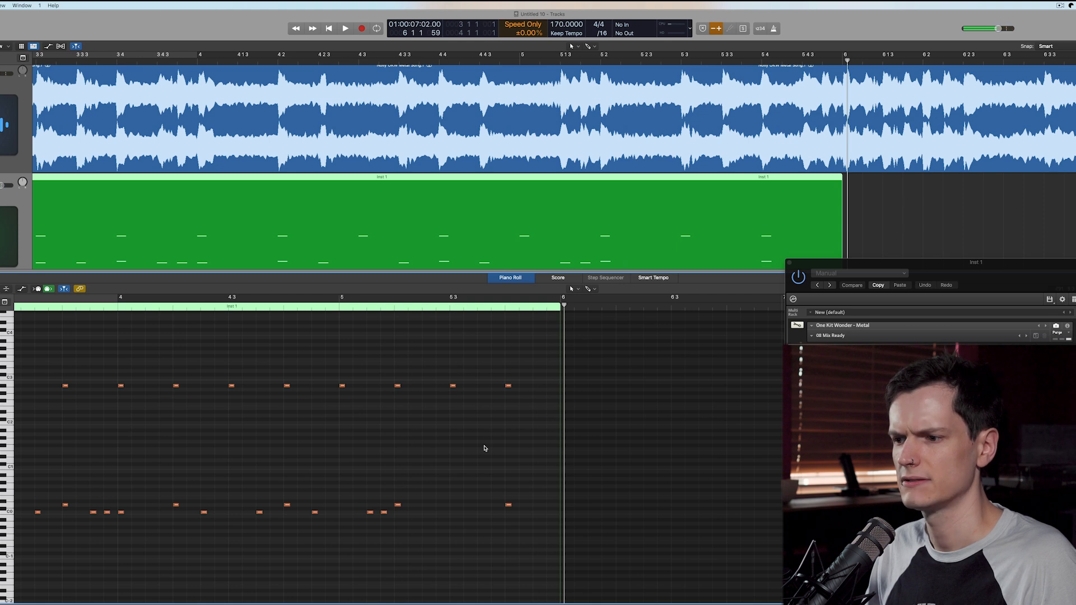
# Add a kick note on beat 3 of bar 5 and play from just before bar 4 with the cycle range off
pyautogui.click(109, 300)
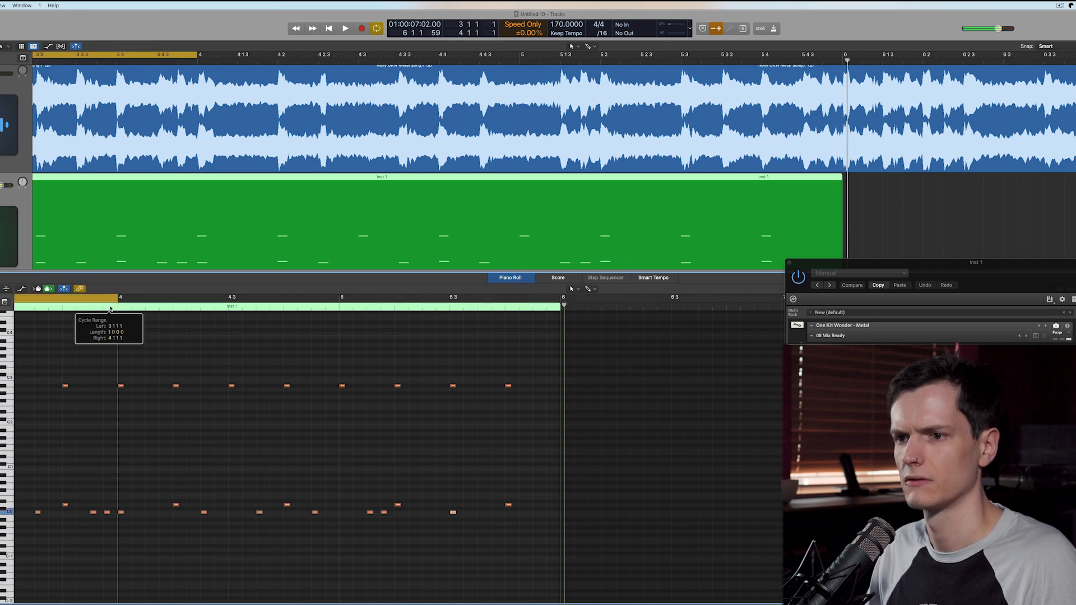
pyautogui.click(108, 300)
pyautogui.click(107, 304)
pyautogui.press('space')
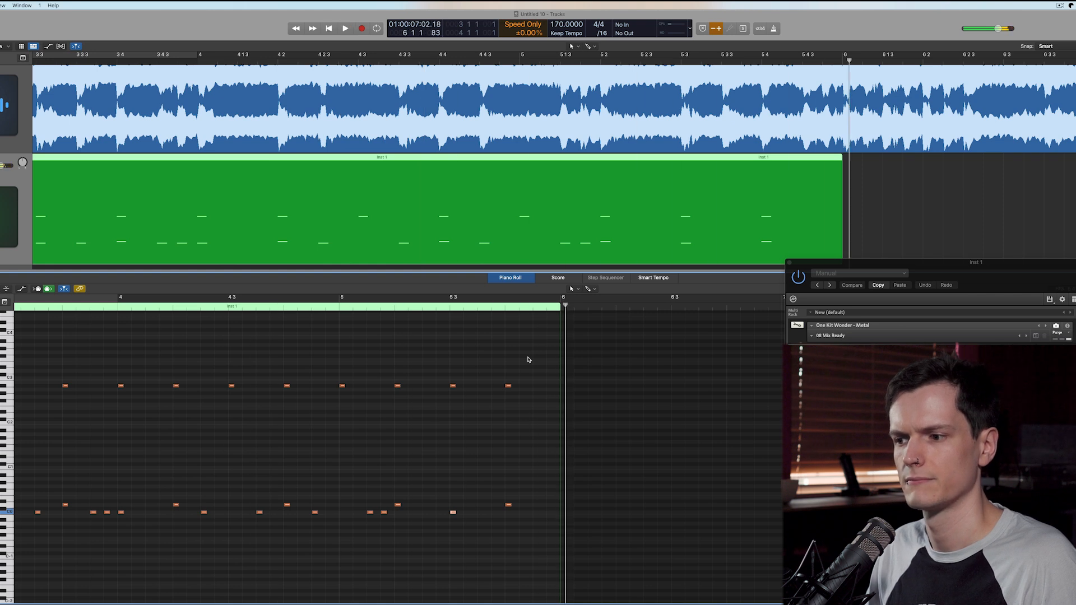
pyautogui.scroll(1, 621, 200)
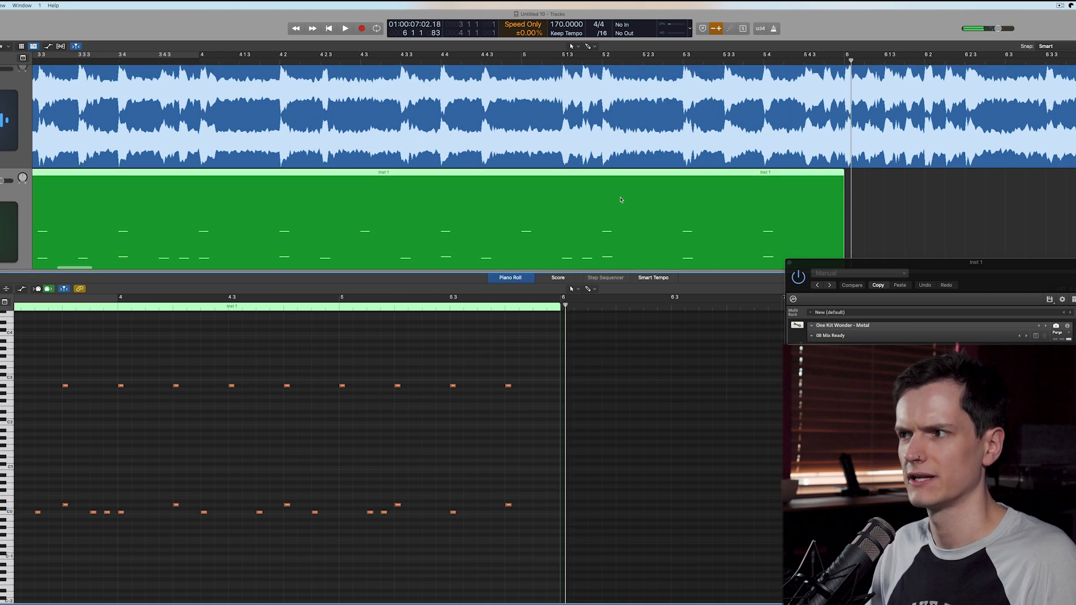
# Play the audio and drum notes from the start of bar 5 twice, stopping near bar 6
pyautogui.hscroll(6, 621, 200)
pyautogui.click(361, 59)
pyautogui.press('space')
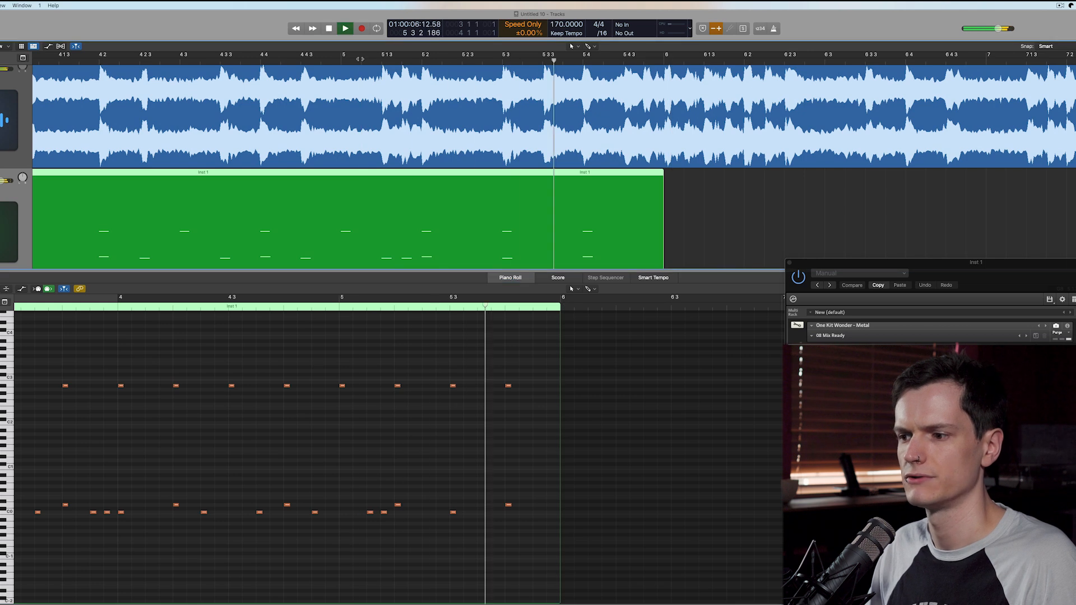
pyautogui.click(360, 58)
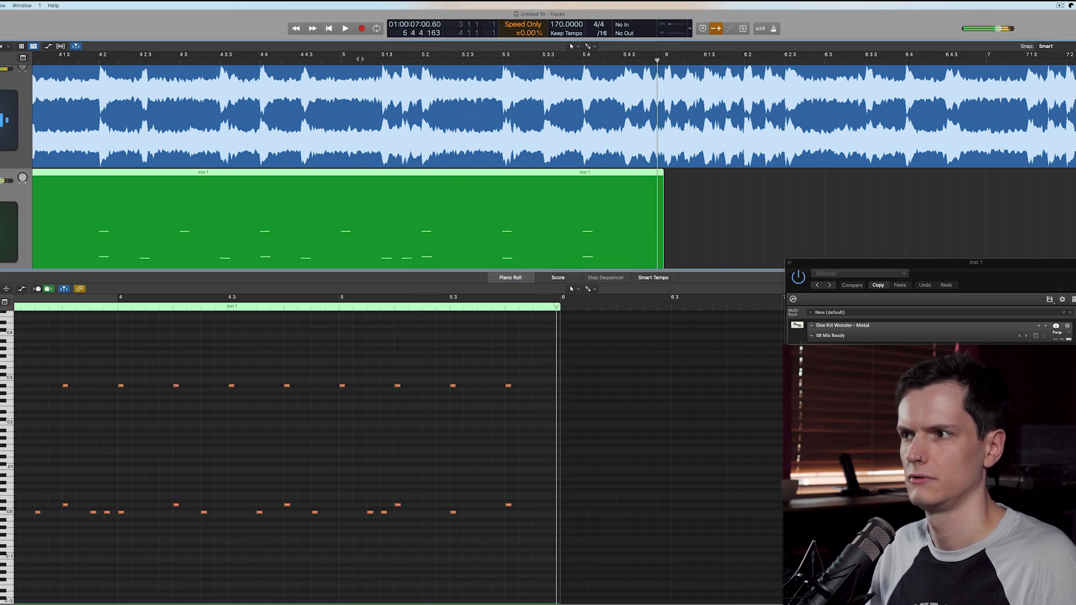
# Check the audio accents at 5 4 1, 5 3 1 and 5 3 3, add a kick note at 5 3 3 and play bar 5
pyautogui.click(505, 308)
pyautogui.scroll(2, 637, 183)
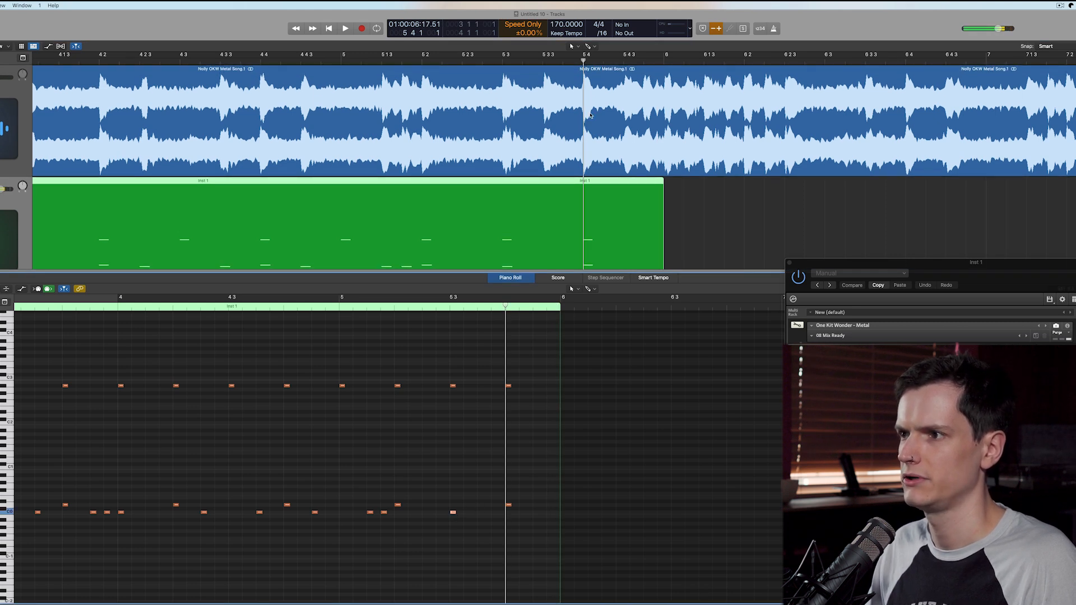
pyautogui.click(500, 61)
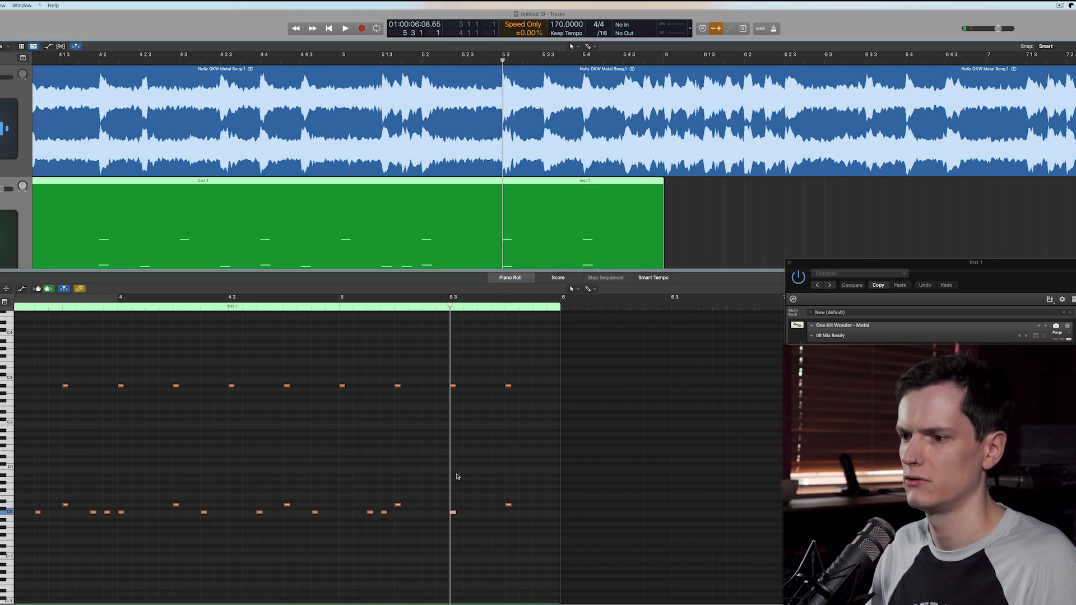
pyautogui.click(543, 61)
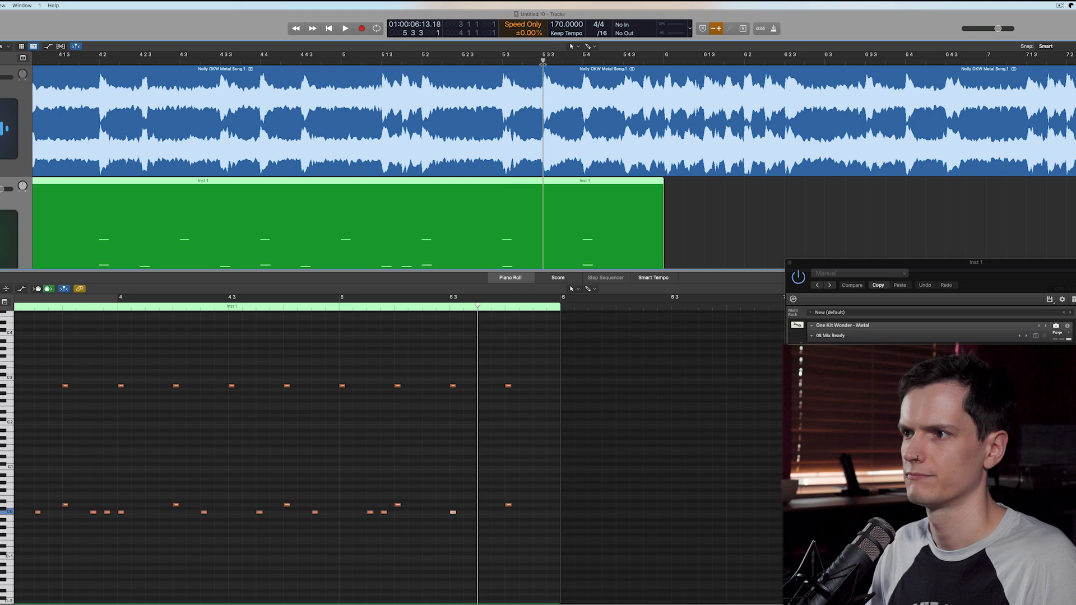
pyautogui.keyDown('super'); pyautogui.click(478, 512); pyautogui.keyUp('super')
pyautogui.scroll(-2, 494, 472)
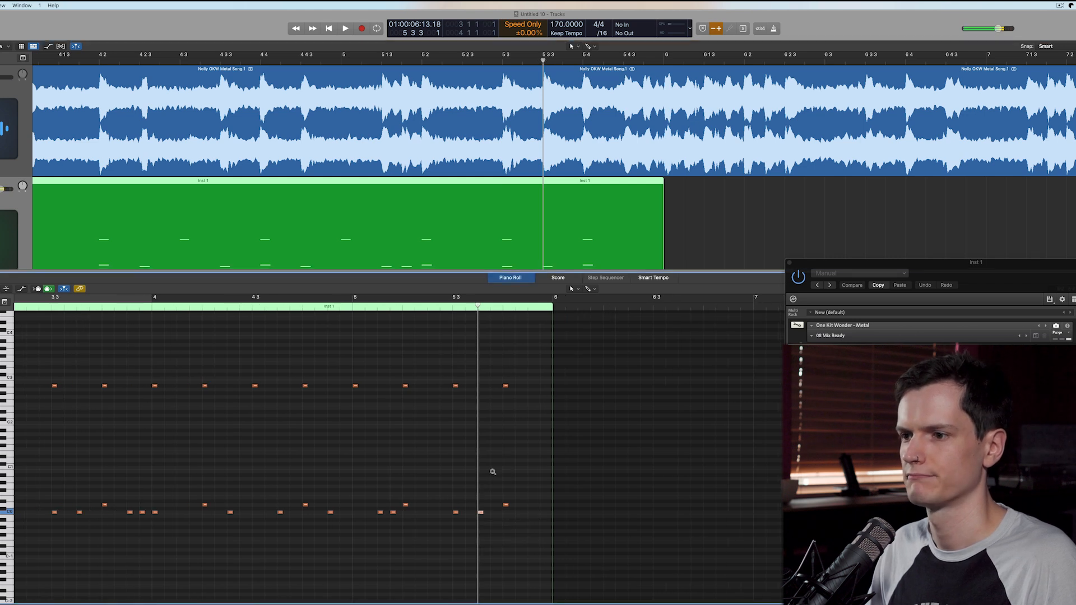
pyautogui.doubleClick(344, 309)
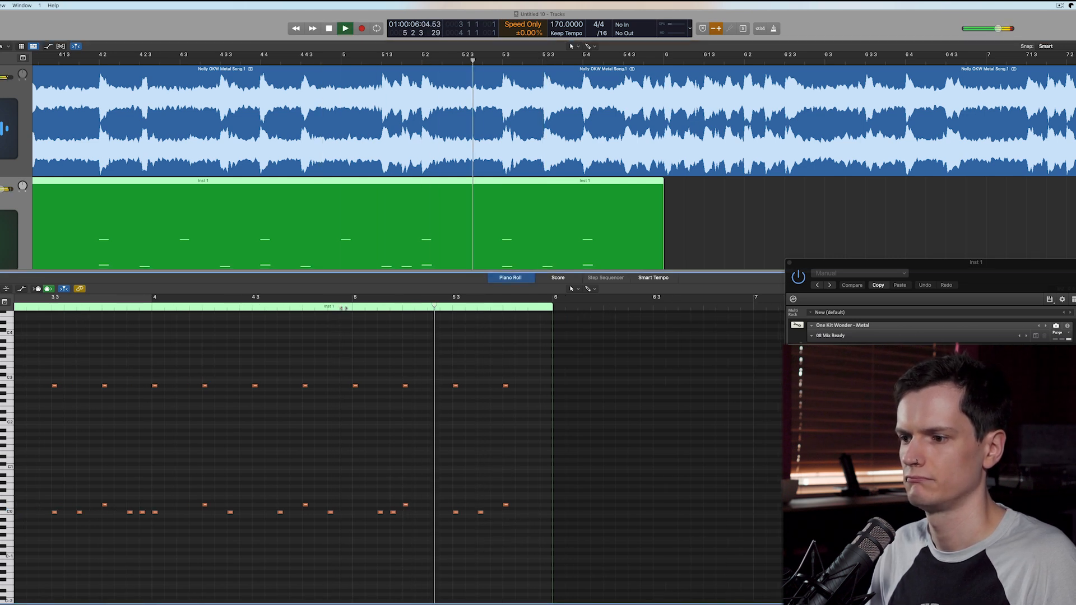
pyautogui.press('space')
# Split the Nolly OKW Metal Song audio at 7 1 1, delete everything after it, and reopen the drum region for editing
pyautogui.click(994, 61)
pyautogui.click(1029, 164)
pyautogui.press('super+t')
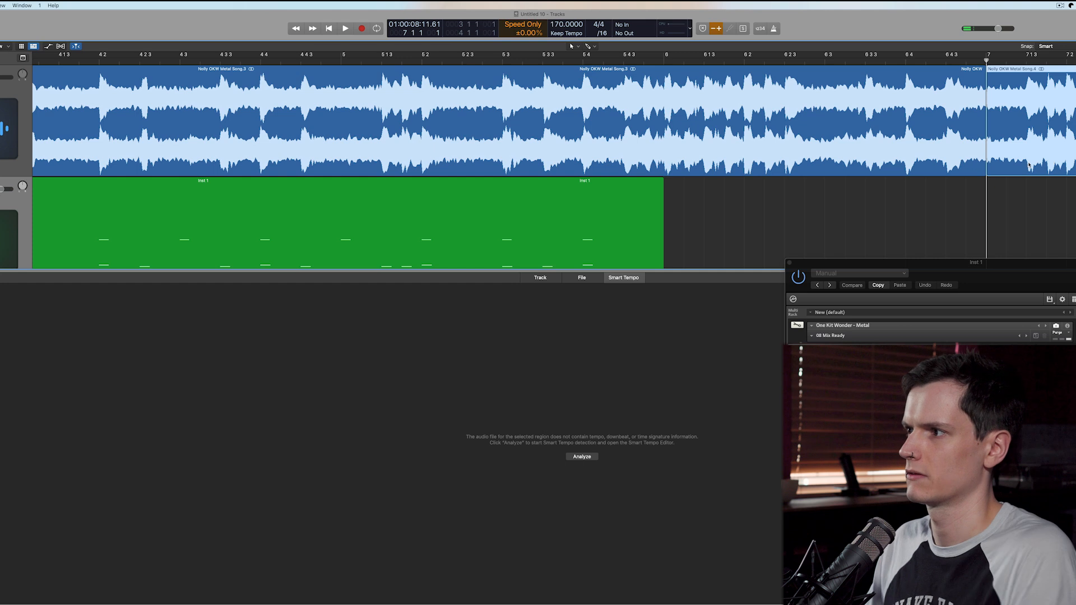
pyautogui.press('Delete')
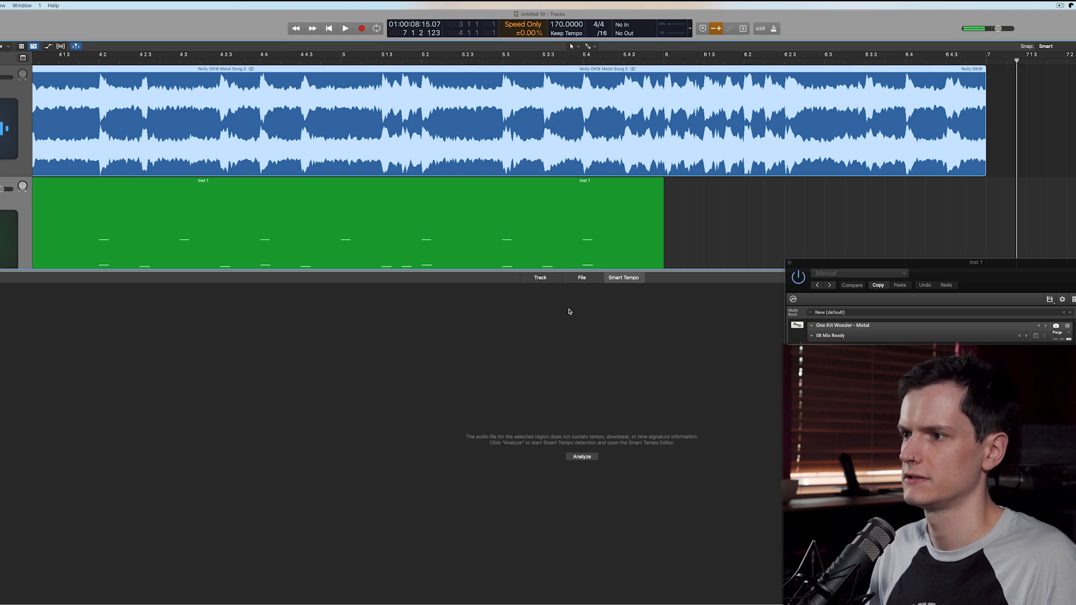
pyautogui.click(663, 252)
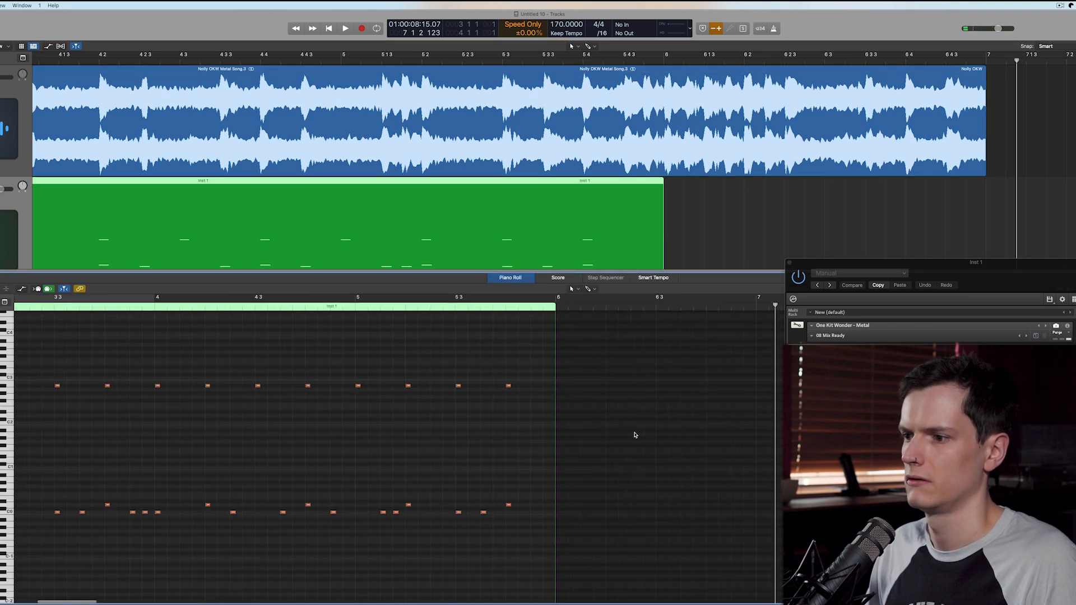
# Play from beat 2 of bar 4 through bar 6, stopping just after bar 7 starts
pyautogui.click(205, 306)
pyautogui.press('space')
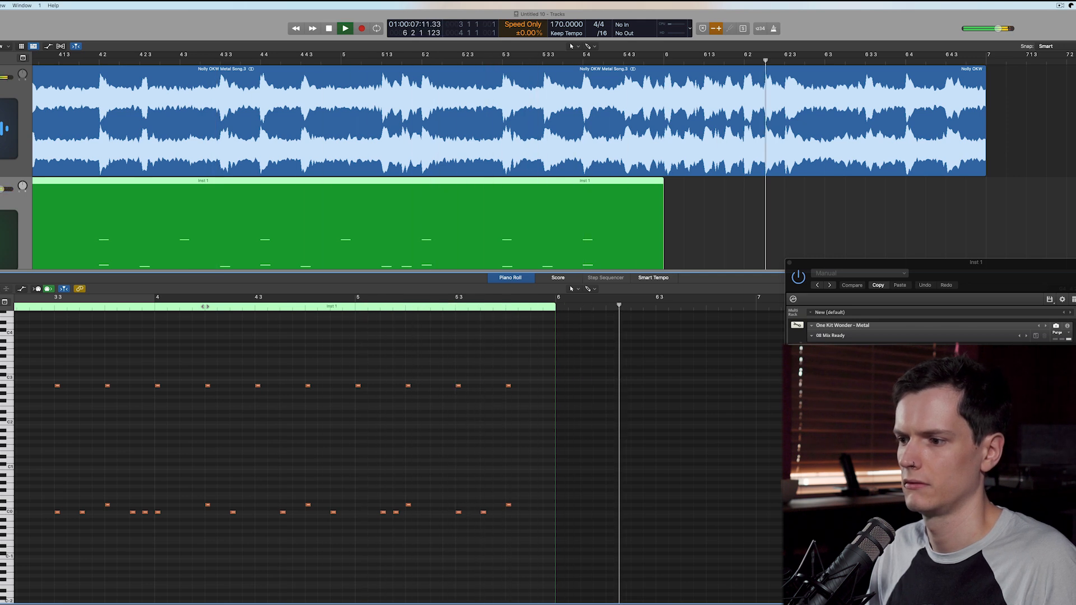
pyautogui.hscroll(3, 206, 310)
pyautogui.hscroll(2, 206, 310)
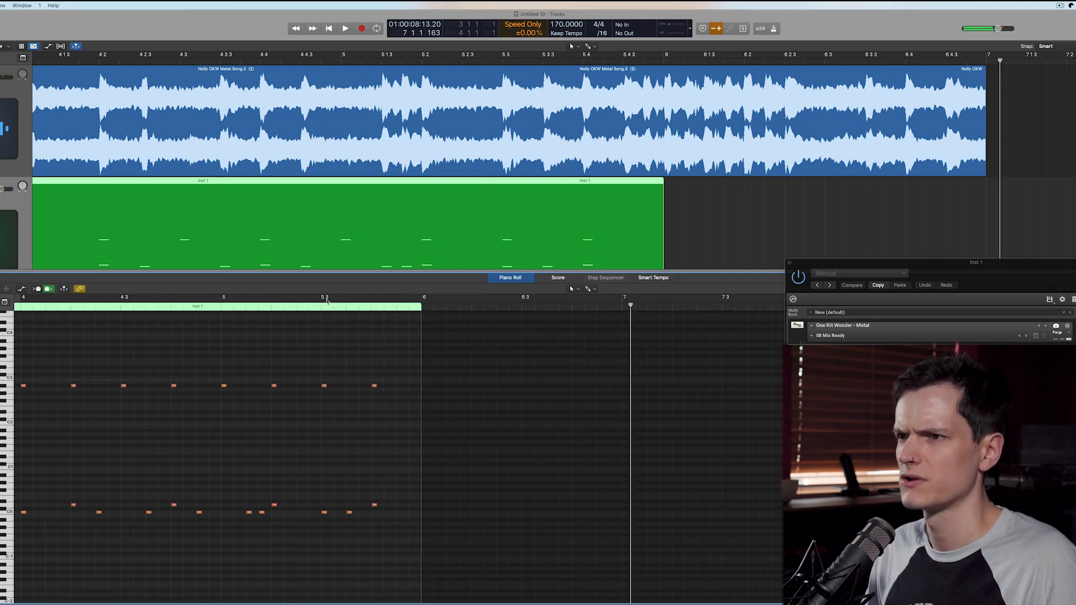
# Replay repeatedly from 5 1 1 into bar 6 to hear where the kick accents fall
pyautogui.click(217, 307)
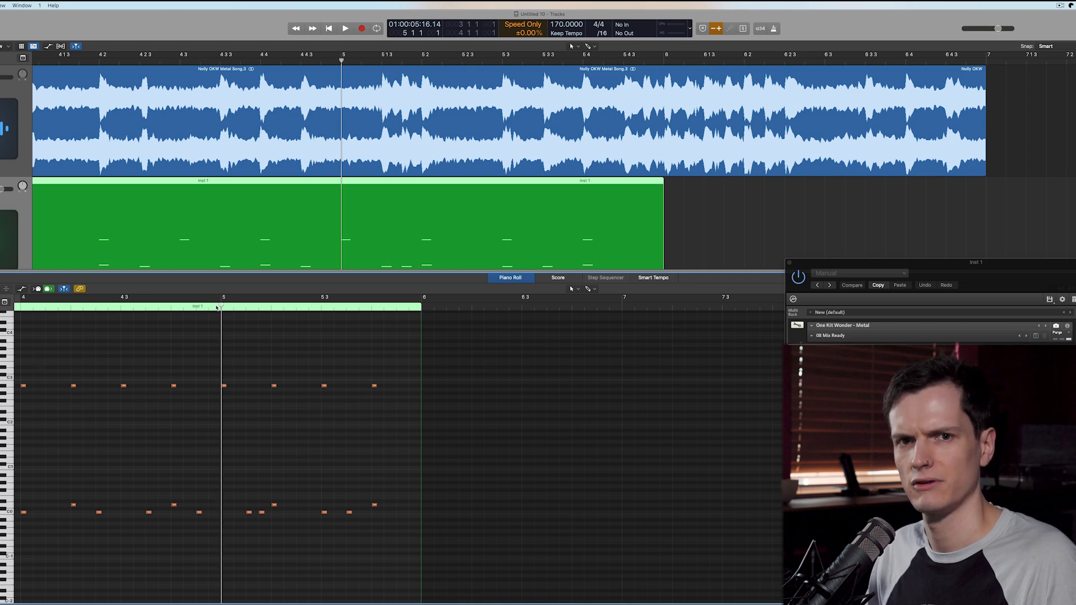
pyautogui.press('space')
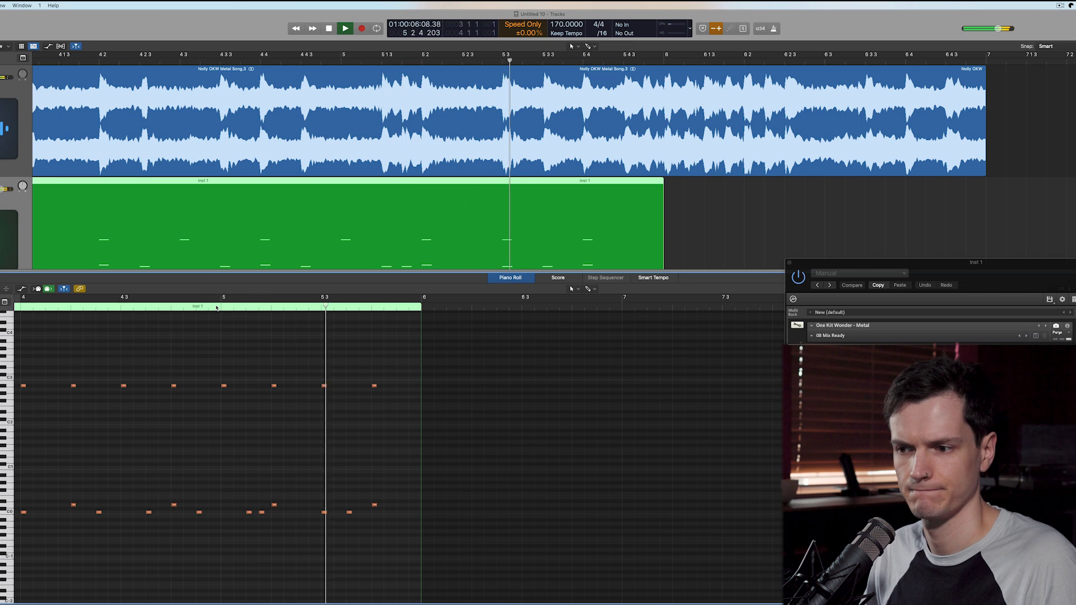
pyautogui.click(217, 307)
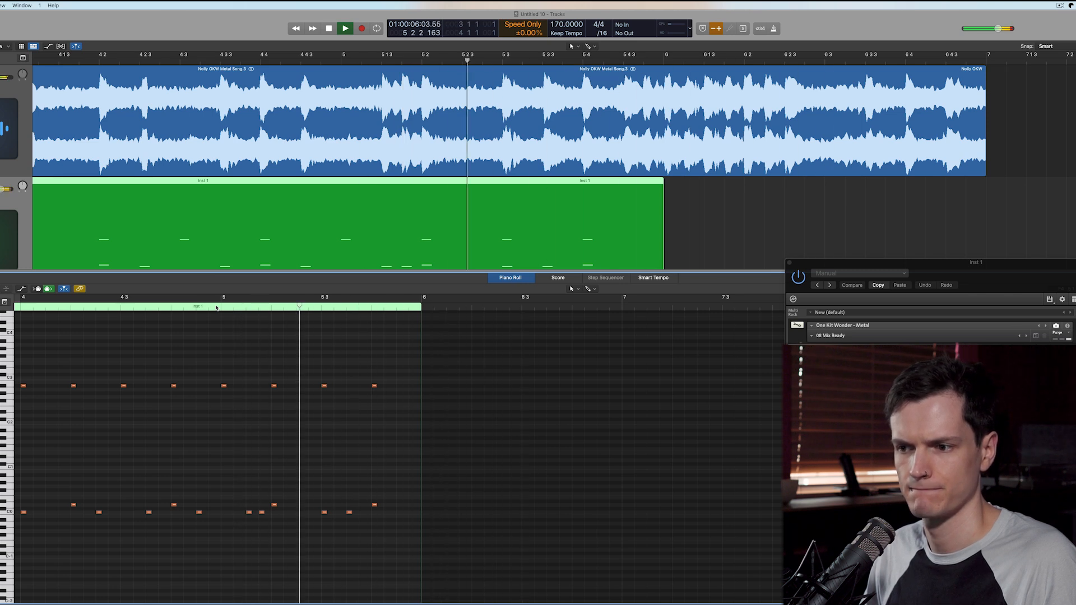
pyautogui.click(217, 307)
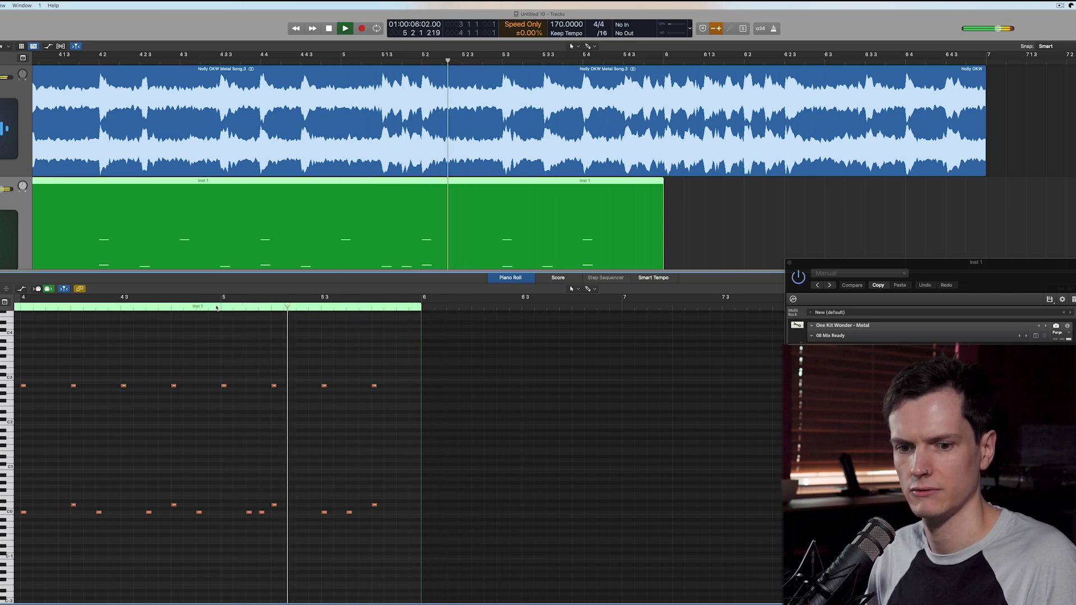
pyautogui.press('space')
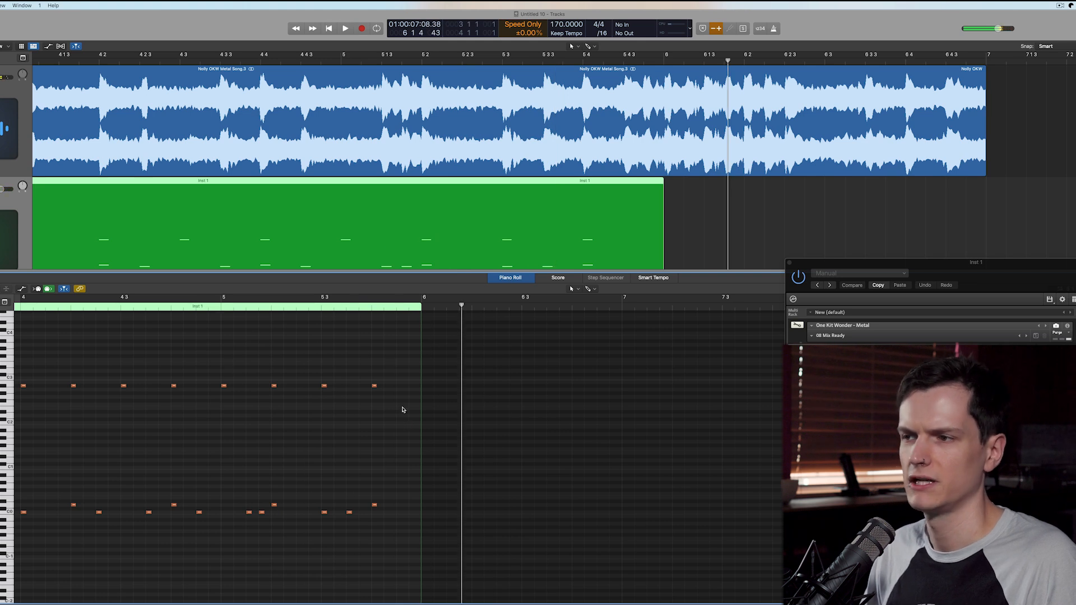
# Check the audio accents at 5 4 3, 5 4 4 and 6 1 1, and add kick notes at 5 4 3 and 5 4 4
pyautogui.click(424, 307)
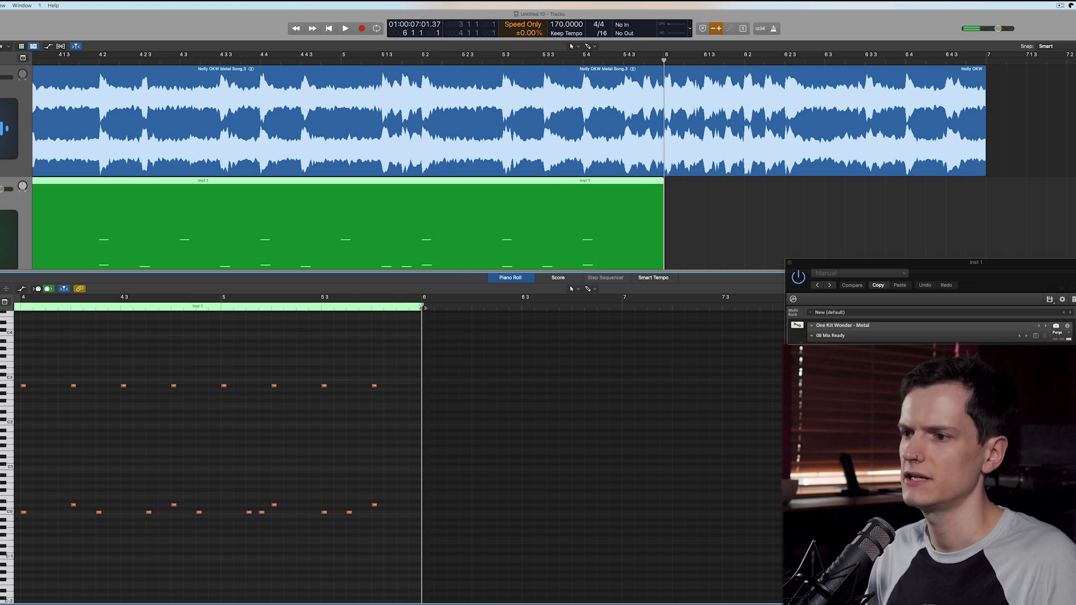
pyautogui.click(624, 62)
pyautogui.click(644, 60)
pyautogui.click(664, 61)
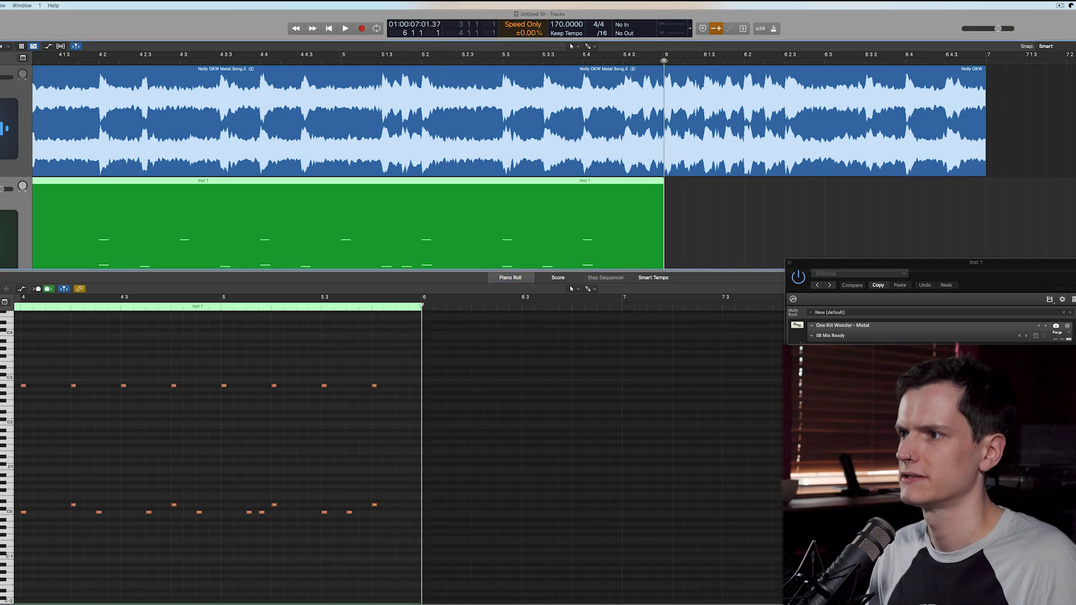
pyautogui.click(400, 512)
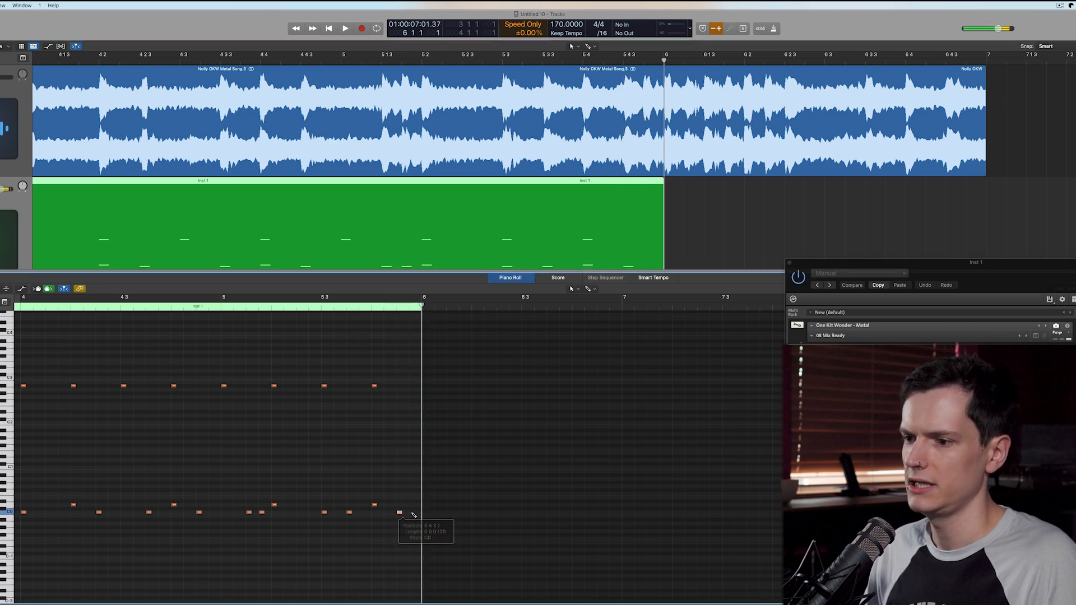
pyautogui.hscroll(3, 491, 549)
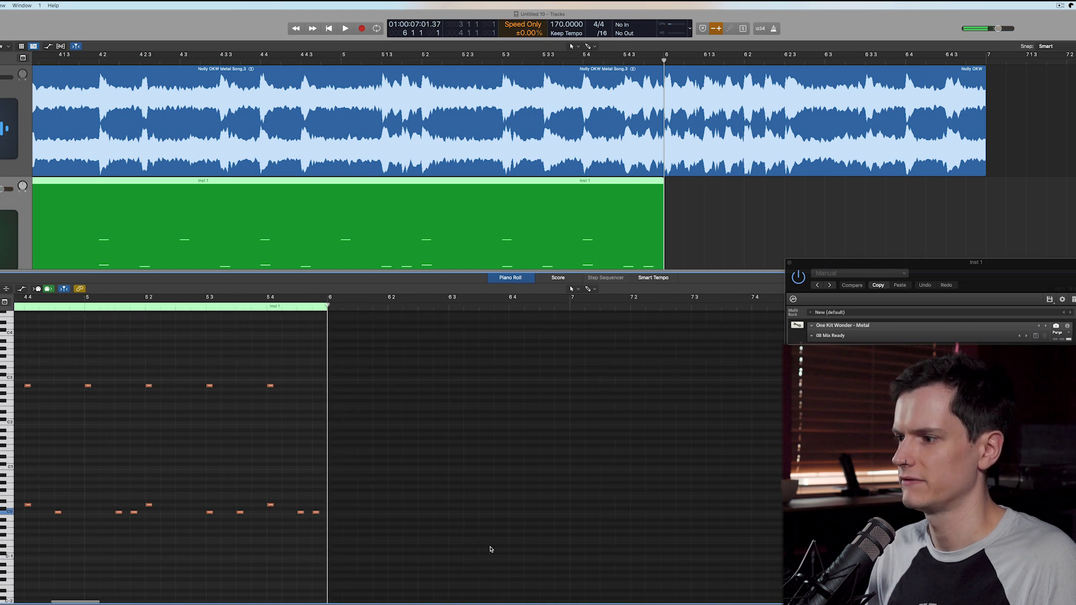
# Play several times from just before bar 5 into bar 6 to compare the kick notes with the audio accents
pyautogui.press('space')
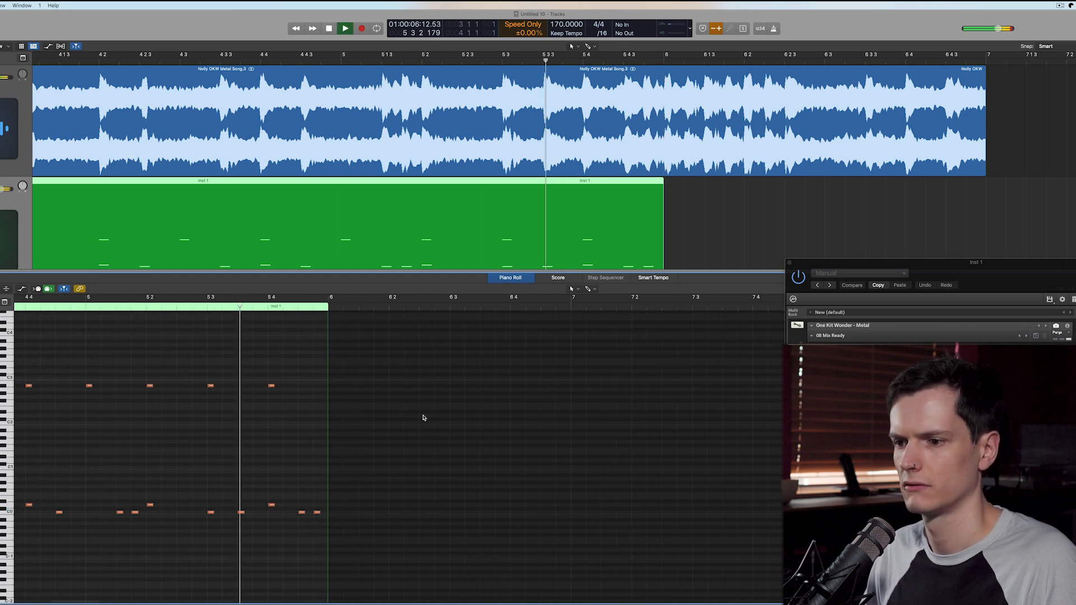
pyautogui.press('space')
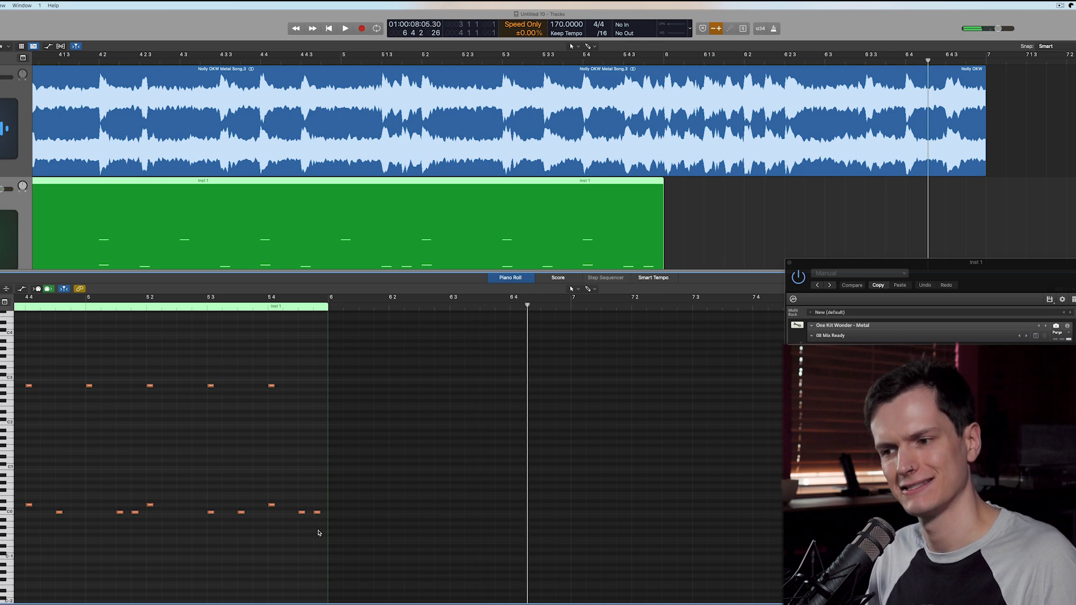
pyautogui.click(42, 306)
pyautogui.press('space')
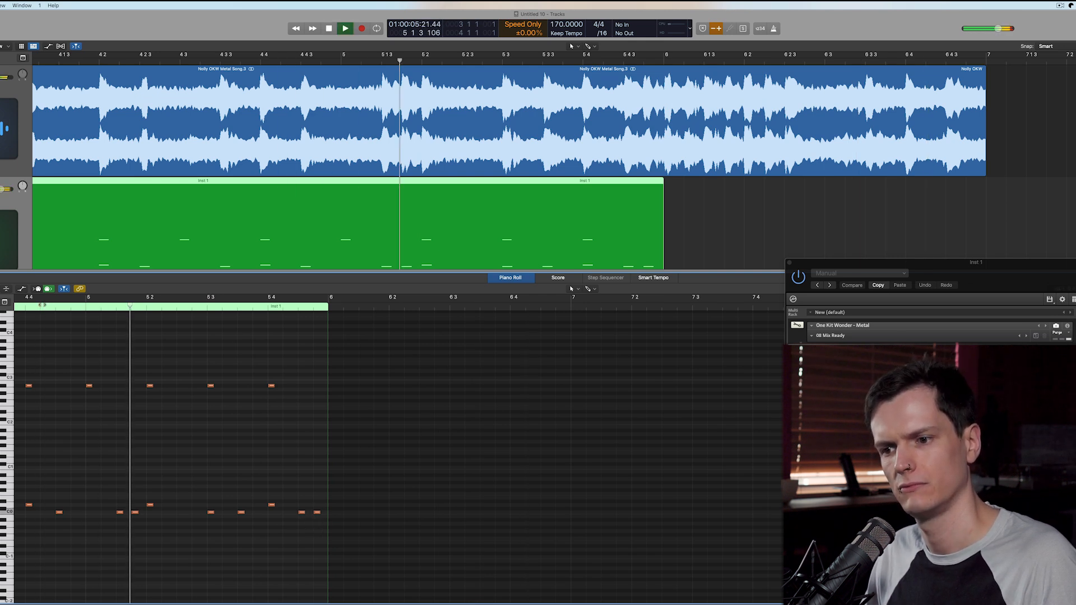
pyautogui.click(43, 305)
pyautogui.click(43, 305)
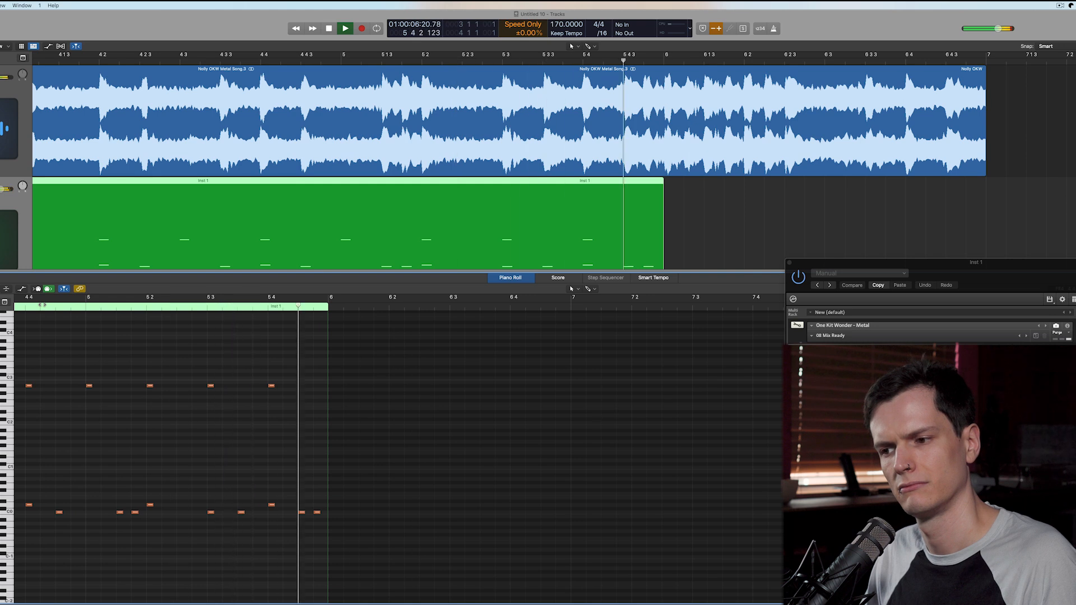
pyautogui.press('space')
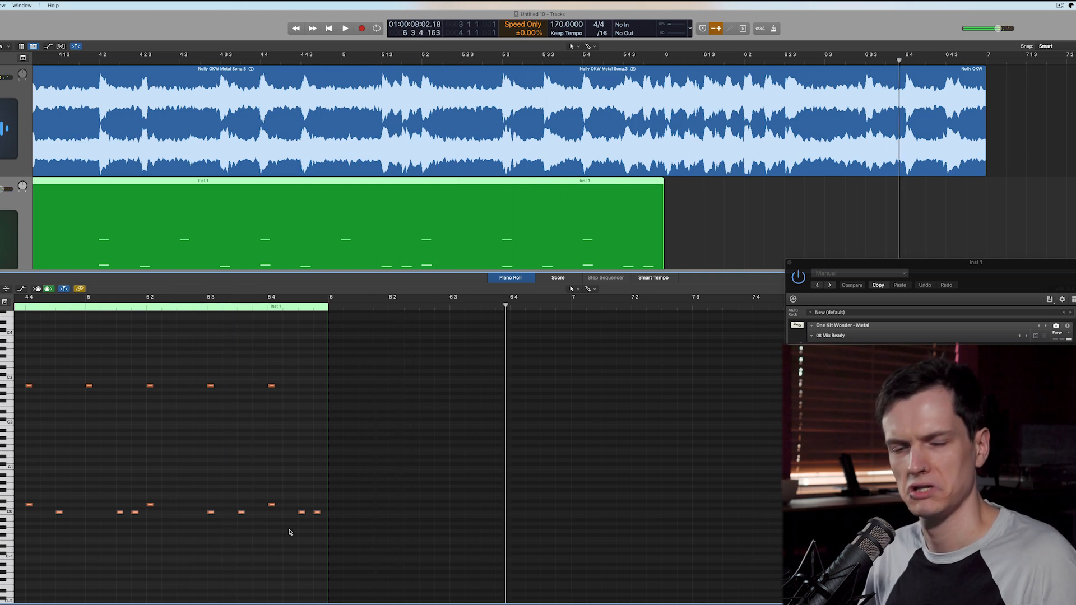
# Copy the last two kick notes into continuous sixteenth notes up to 6 4 2, and play from 5 4 1 past bar 7
pyautogui.moveTo(300, 511); pyautogui.dragTo(333, 515)
pyautogui.moveTo(387, 537); pyautogui.dragTo(368, 520)
pyautogui.moveTo(420, 533)
pyautogui.mouseDown()
pyautogui.moveTo(297, 507)
pyautogui.moveTo(424, 514)
pyautogui.mouseUp()
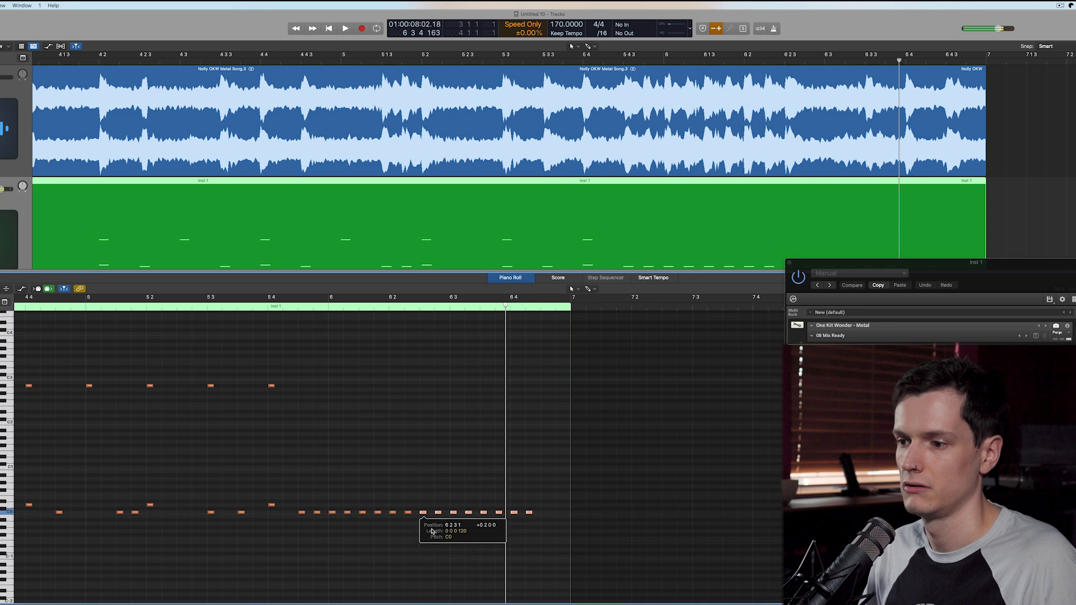
pyautogui.click(264, 310)
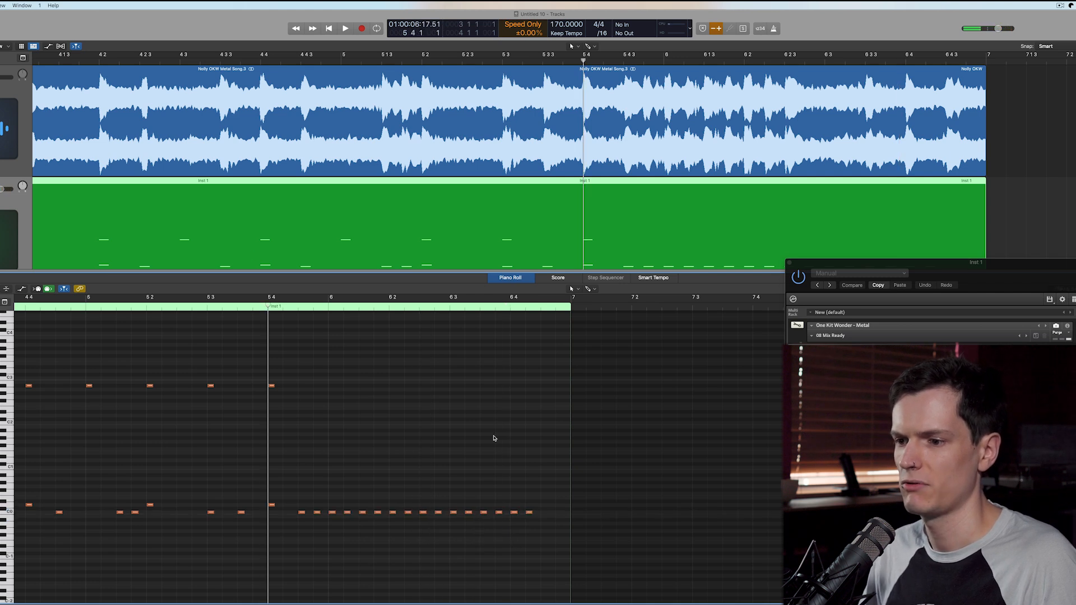
pyautogui.press('space')
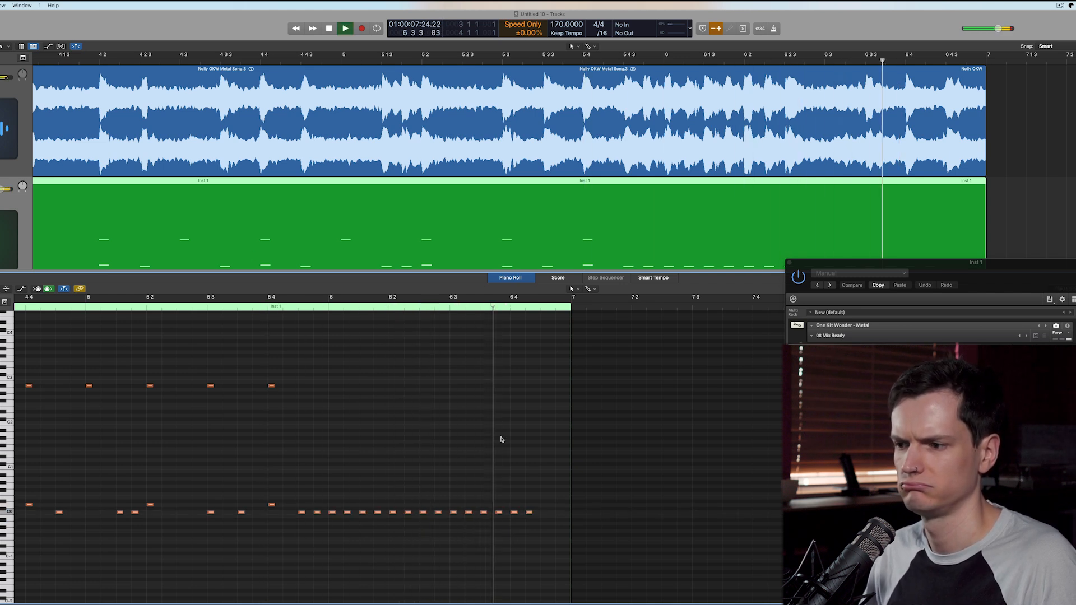
pyautogui.press('space')
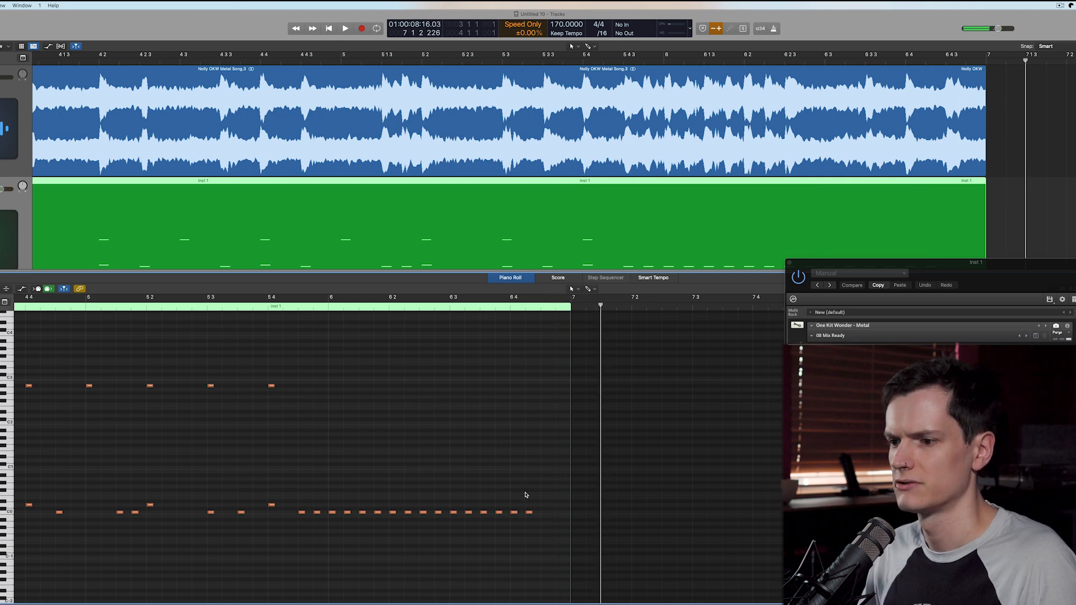
# Mute the drum MIDI region and play the audio alone through bar 5 into bar 6 to hear its accents
pyautogui.click(296, 307)
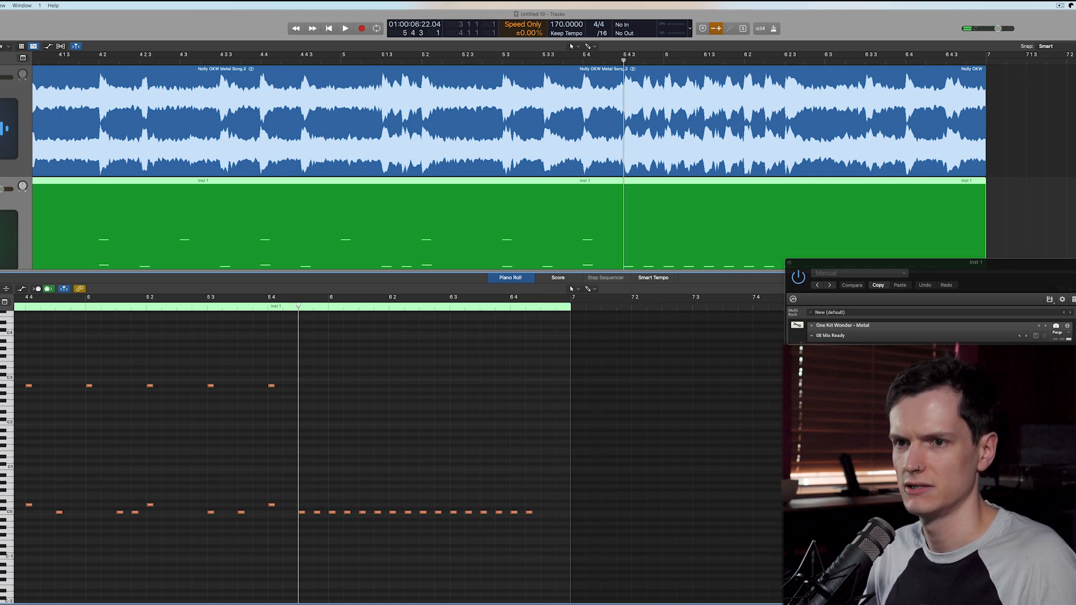
pyautogui.press('m')
pyautogui.hscroll(10, 513, 235)
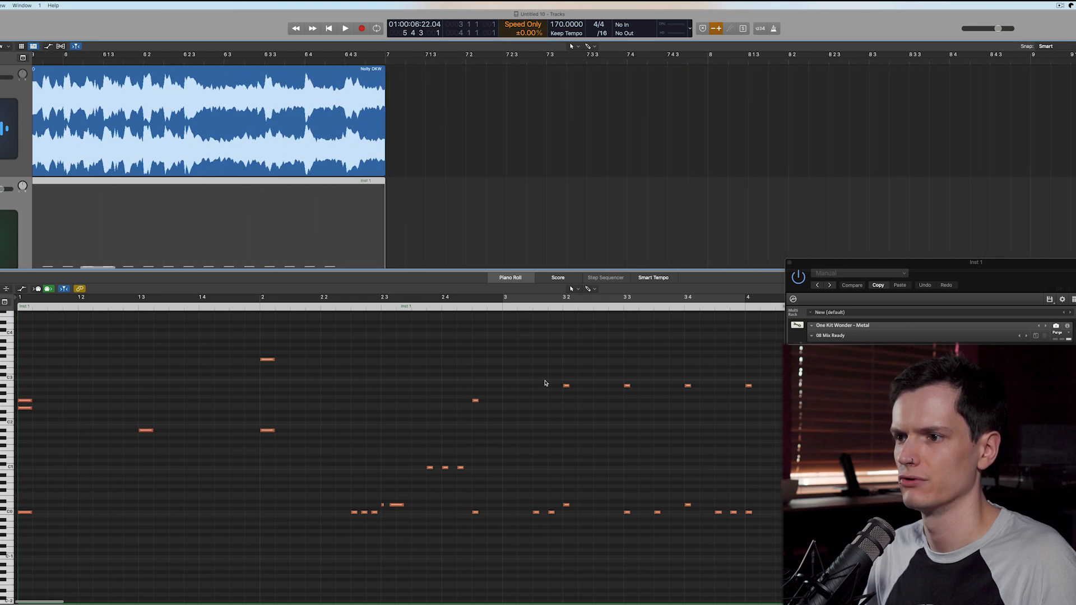
pyautogui.hscroll(15, 548, 383)
pyautogui.click(548, 384)
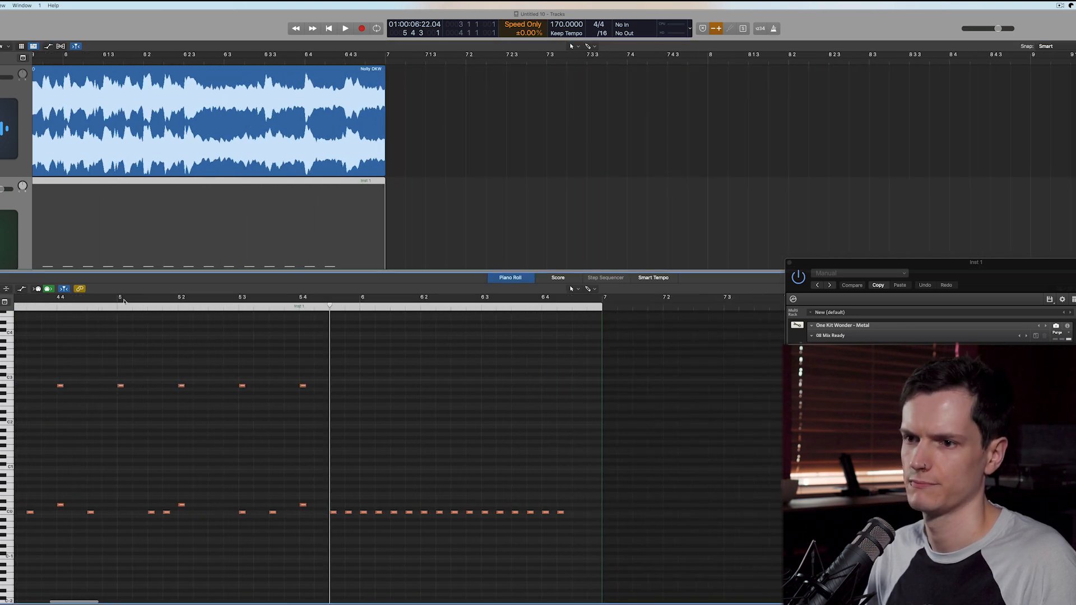
pyautogui.doubleClick(36, 310)
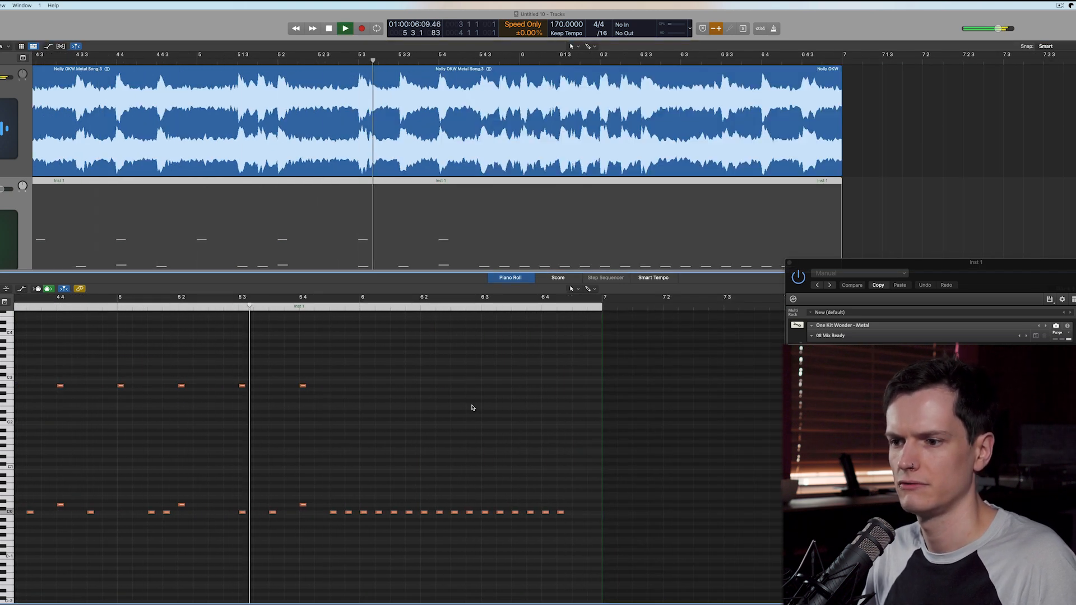
pyautogui.press('space')
pyautogui.doubleClick(197, 307)
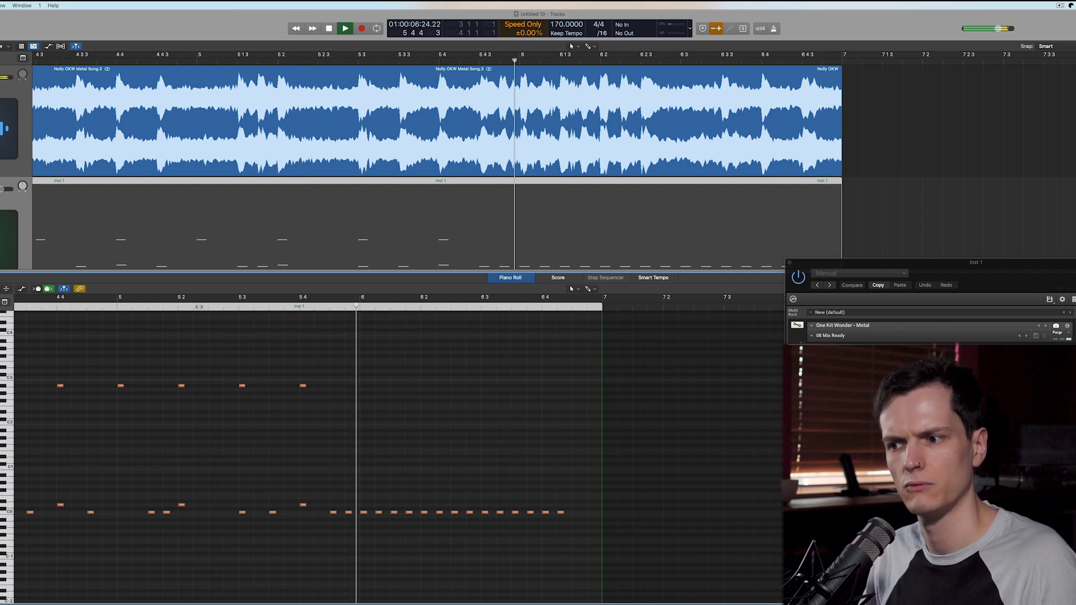
# Play the audio alone from before bar 5 through the end of bar 6 to hear its accents
pyautogui.press('space')
pyautogui.click(199, 308)
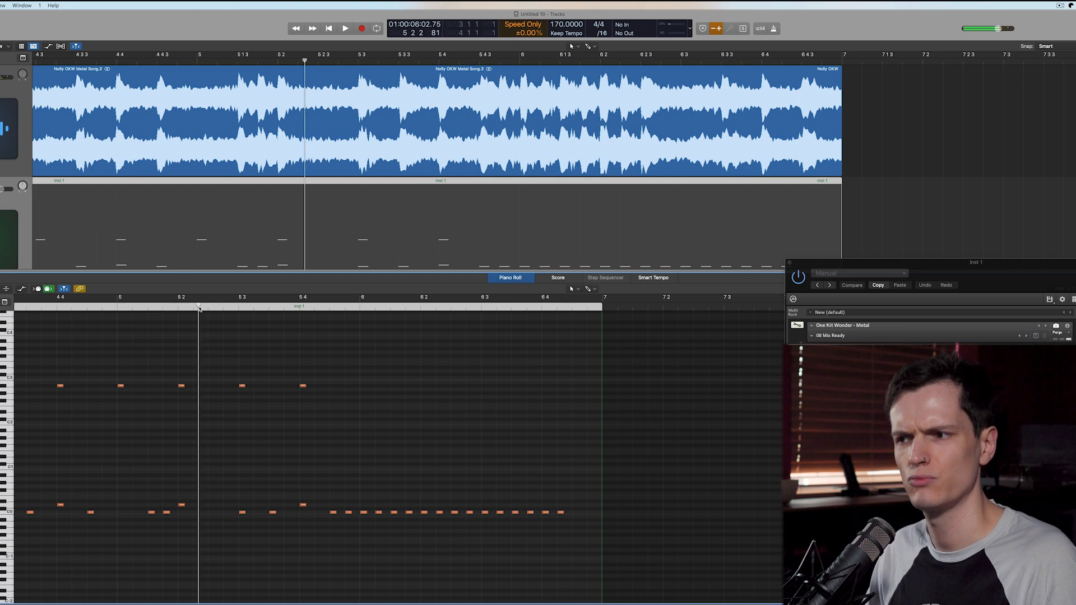
pyautogui.doubleClick(48, 308)
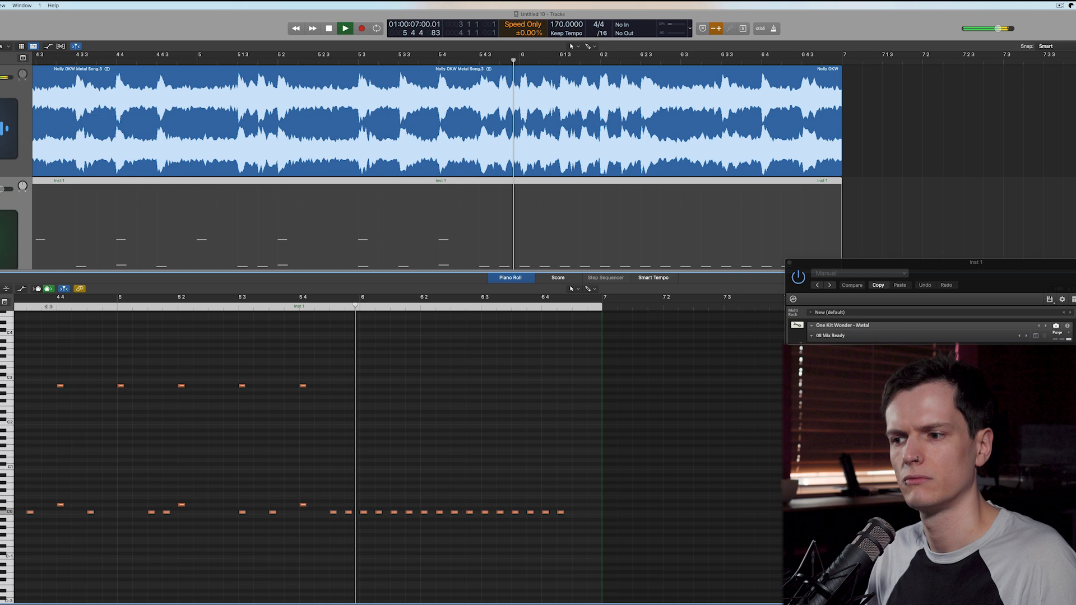
pyautogui.press('space')
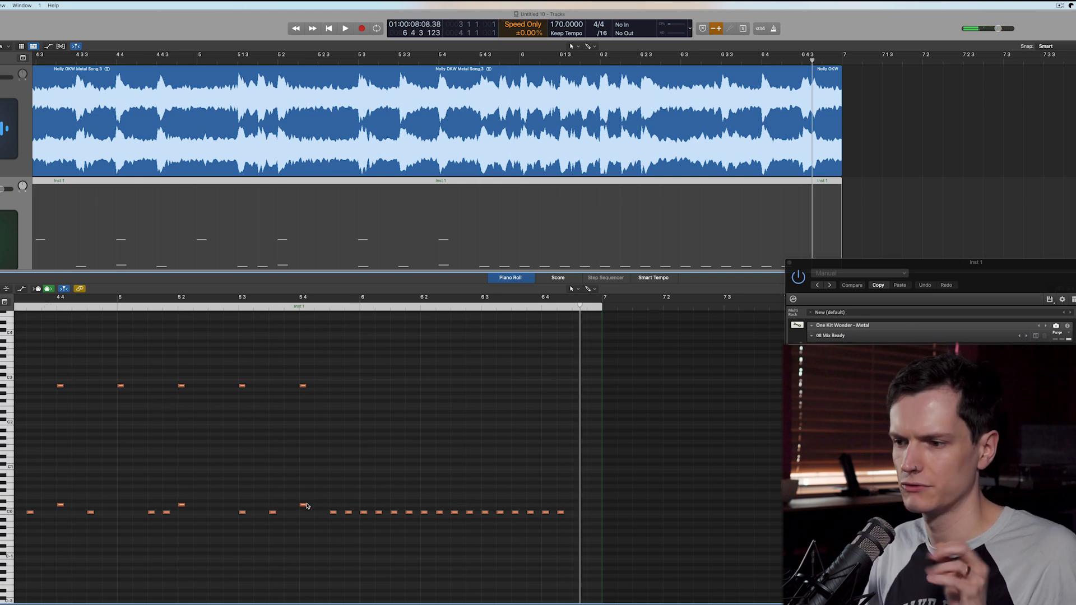
pyautogui.click(420, 308)
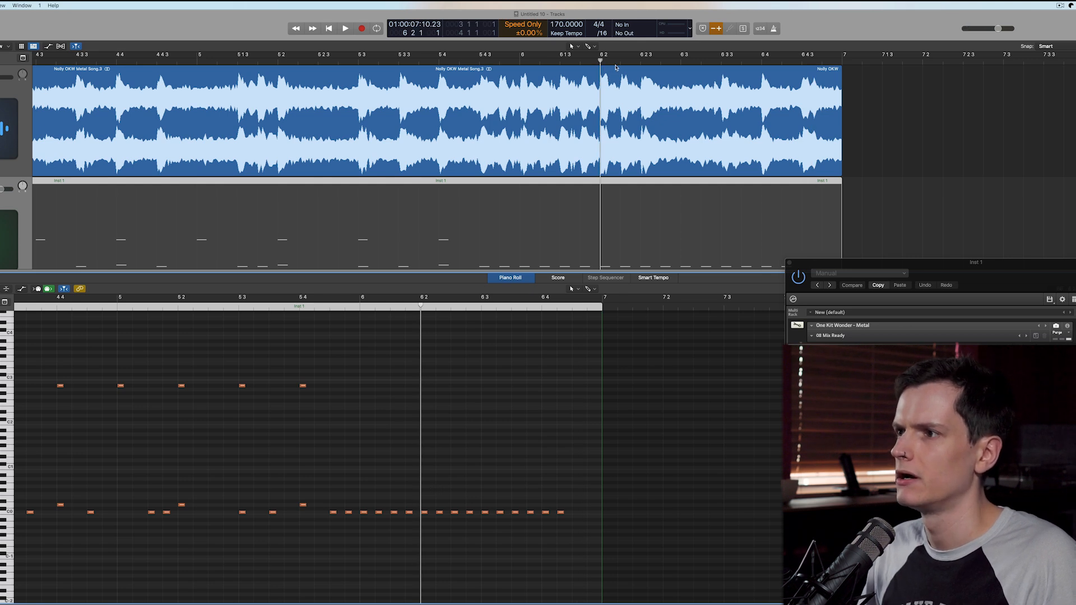
# Play the audio region from 5 4 3 and again from just before beat 5 4 to locate where the rapid accents end
pyautogui.click(606, 87)
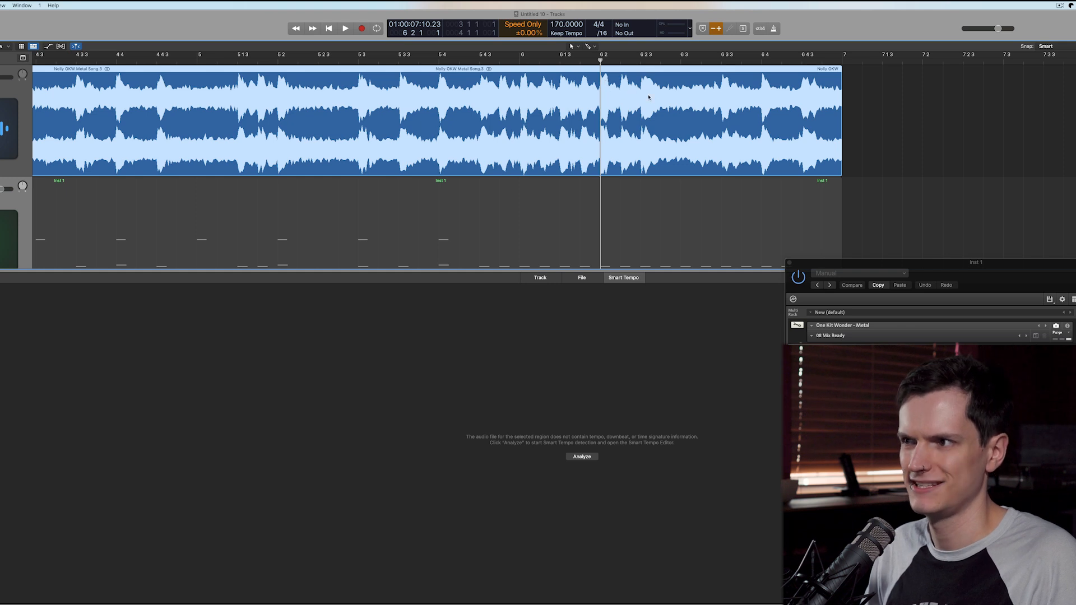
pyautogui.click(480, 62)
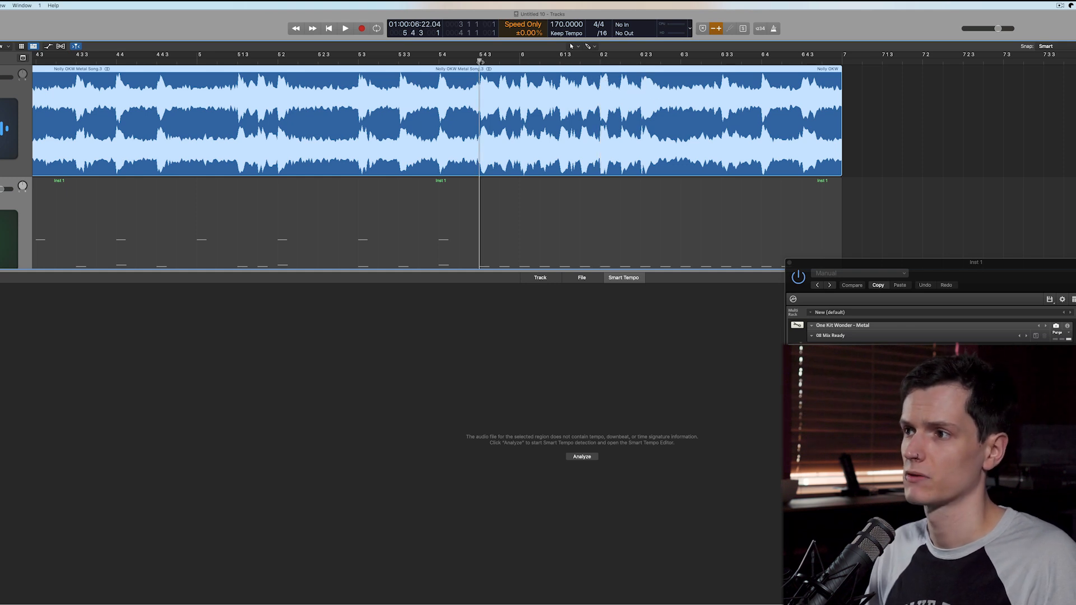
pyautogui.press('space')
pyautogui.press('space')
pyautogui.click(640, 61)
pyautogui.click(419, 59)
pyautogui.press('space')
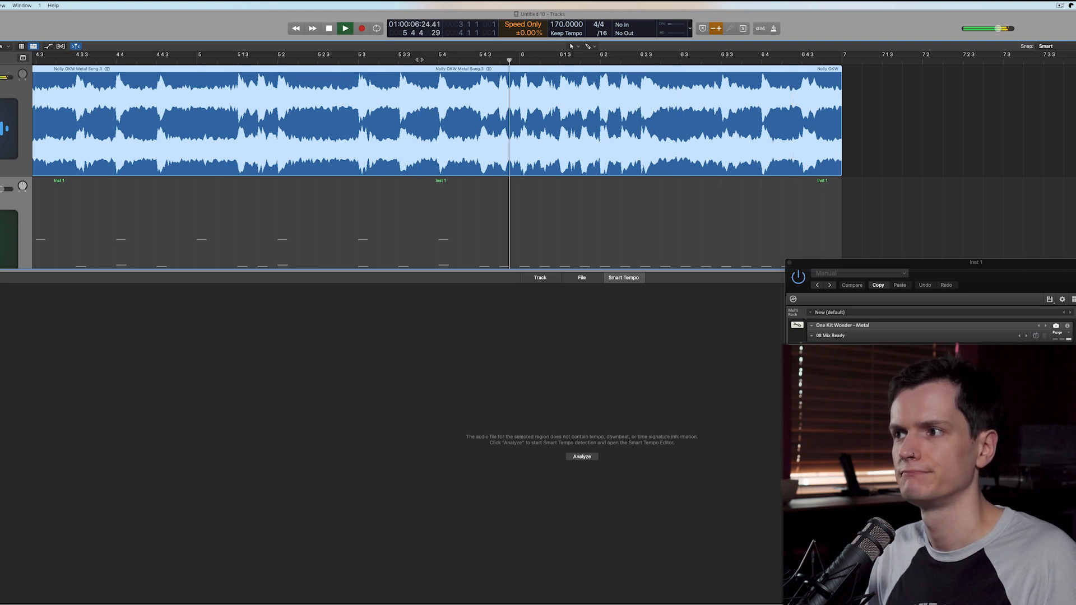
pyautogui.press('space')
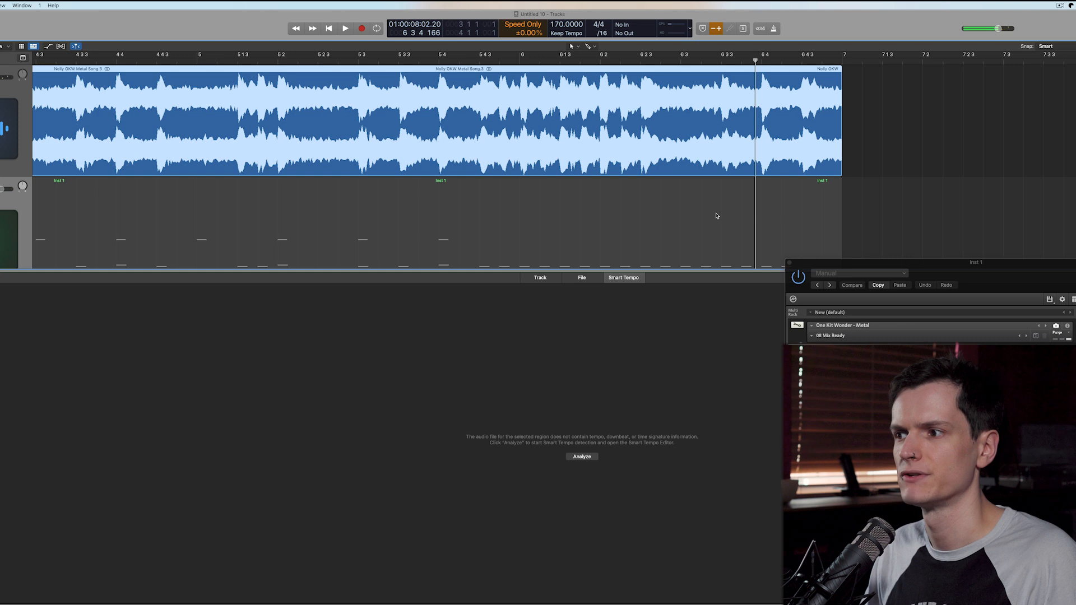
# Delete the kick notes after 6 2 3 in the drum MIDI region
pyautogui.click(716, 214)
pyautogui.click(641, 58)
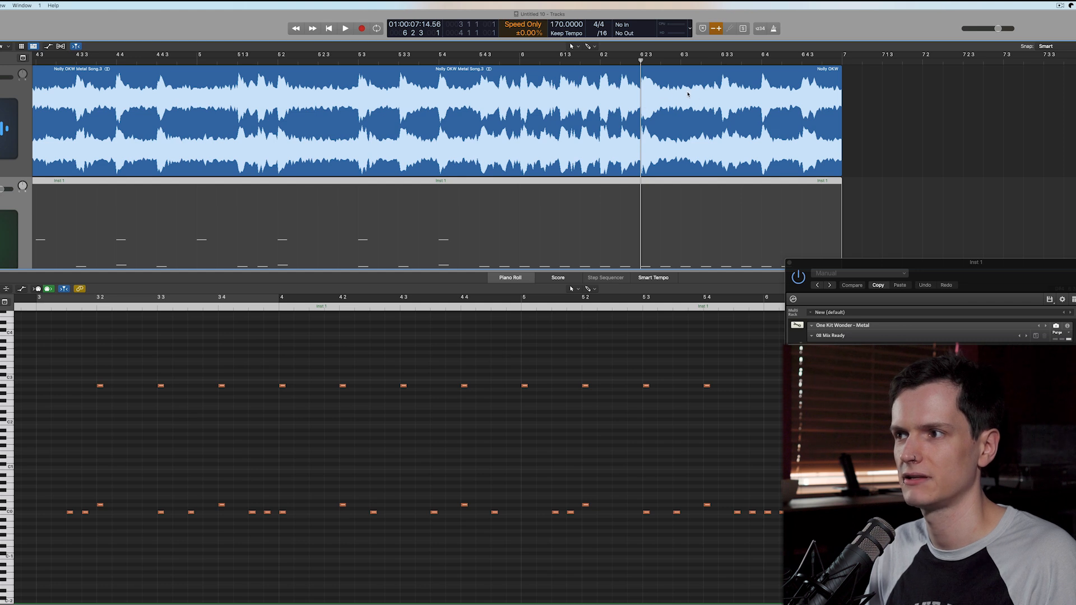
pyautogui.hscroll(5, 694, 505)
pyautogui.click(480, 514)
pyautogui.click(661, 483)
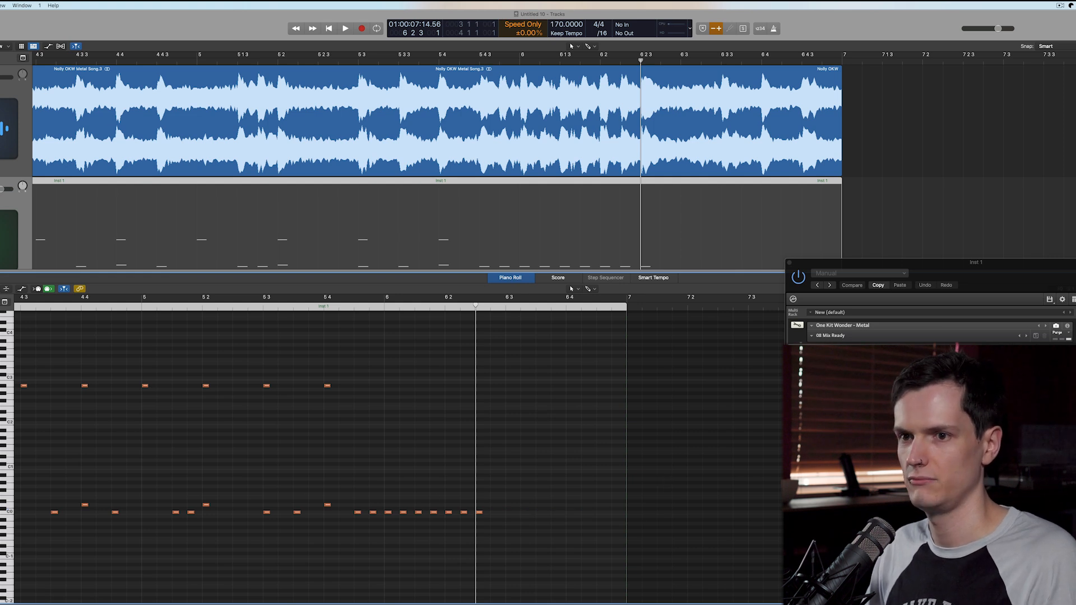
# Unmute the drum MIDI region and play it with the audio from just before bar 5 past bar 7
pyautogui.press('m')
pyautogui.hscroll(10, 440, 368)
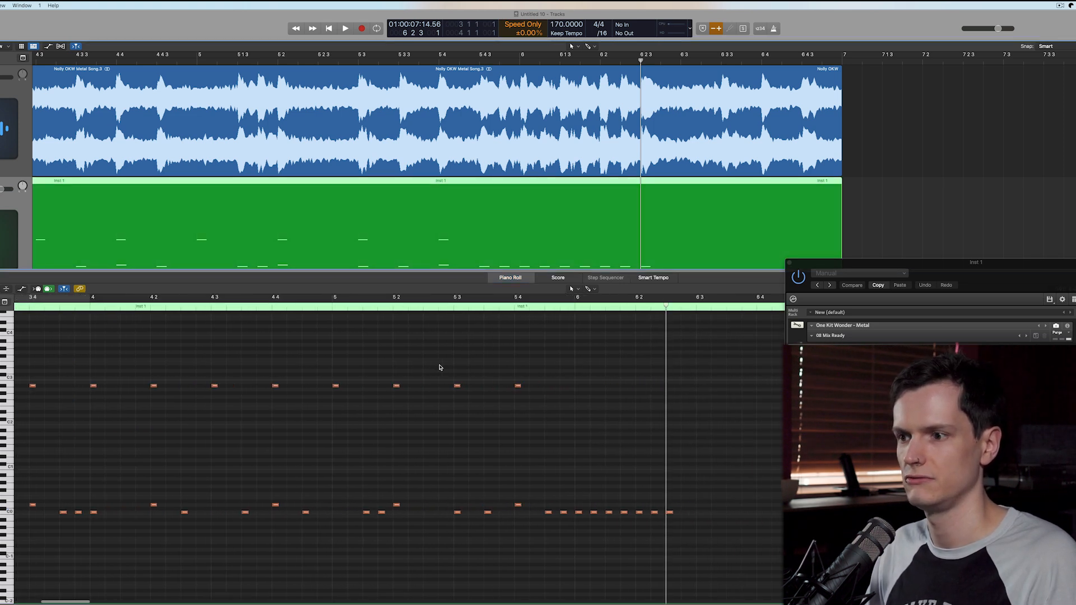
pyautogui.click(316, 315)
pyautogui.press('space')
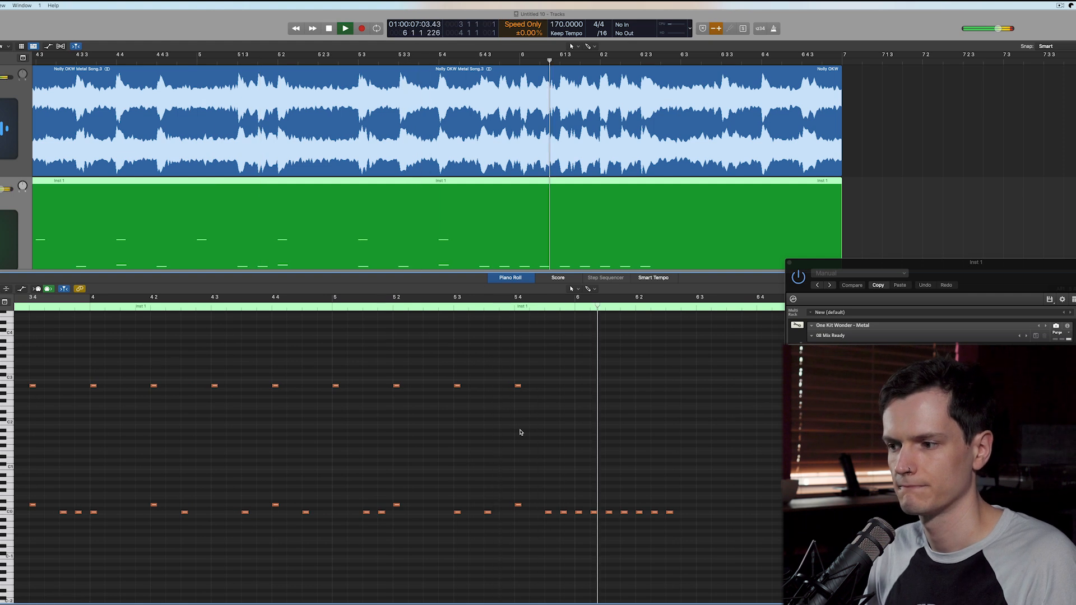
pyautogui.press('space')
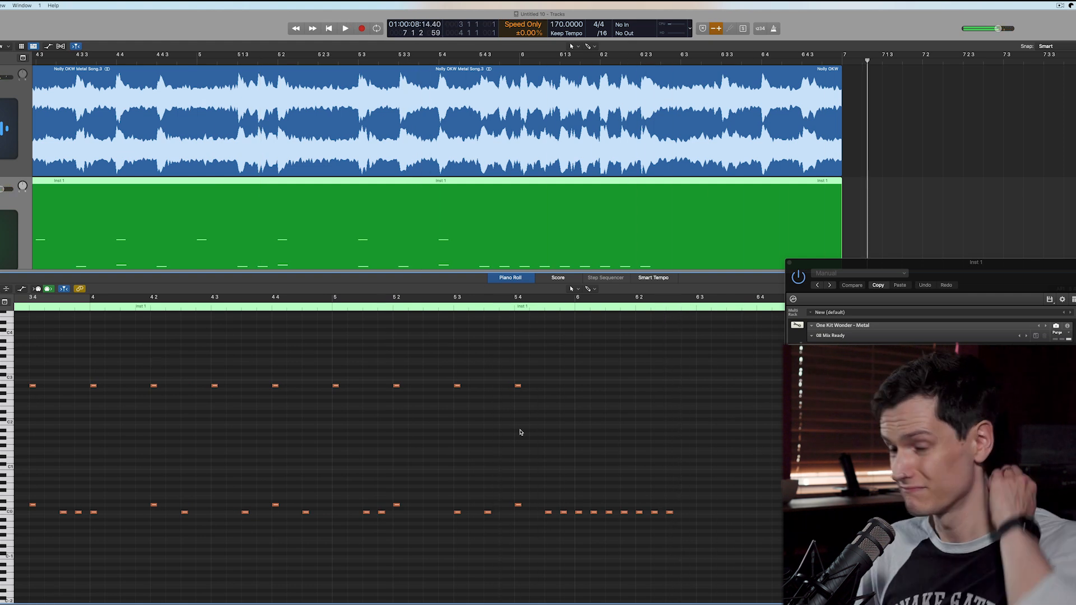
# Play bars 5 and 6 again, and add snare notes at 6 2 1 and 6 4 1
pyautogui.hscroll(8, 520, 432)
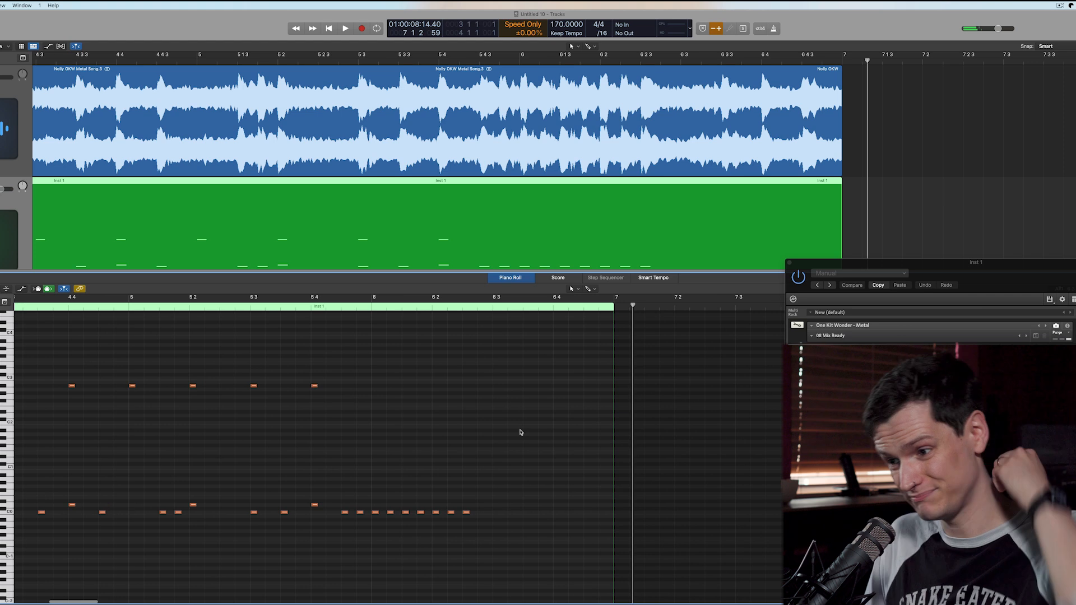
pyautogui.doubleClick(176, 307)
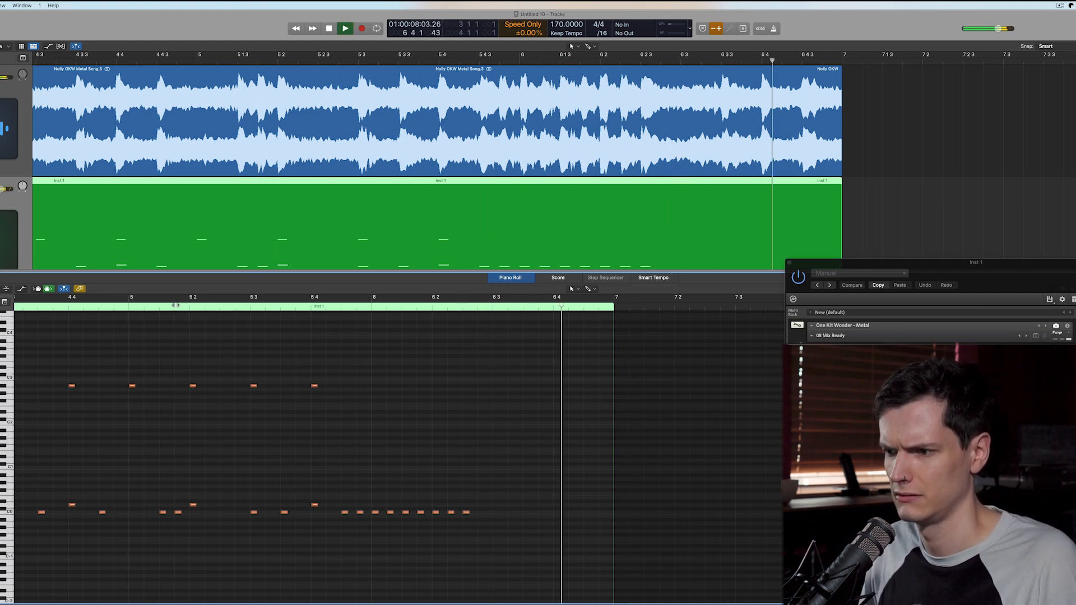
pyautogui.click(176, 306)
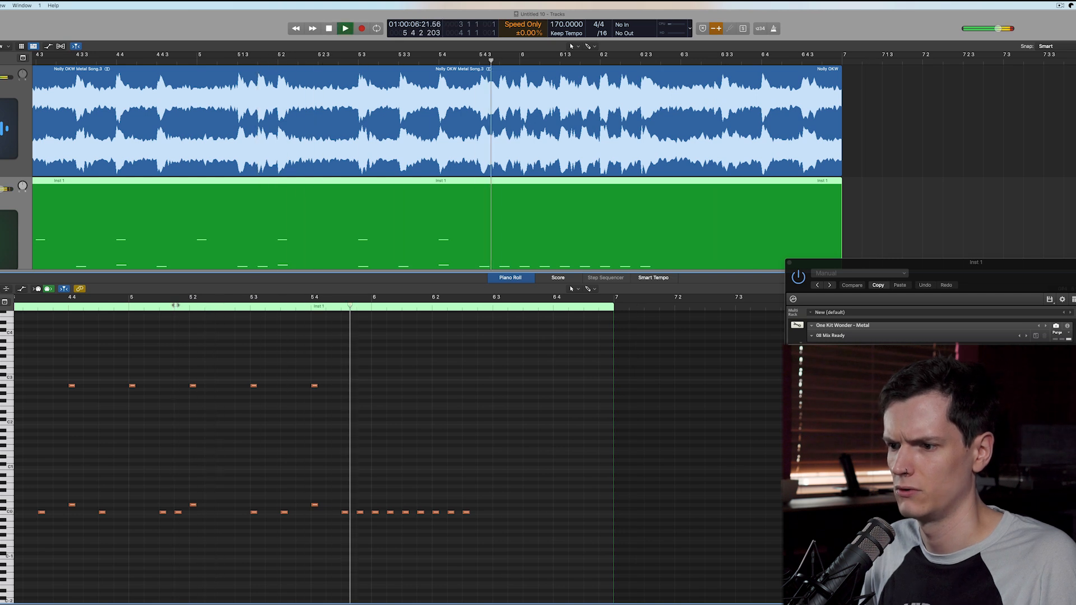
pyautogui.press('space')
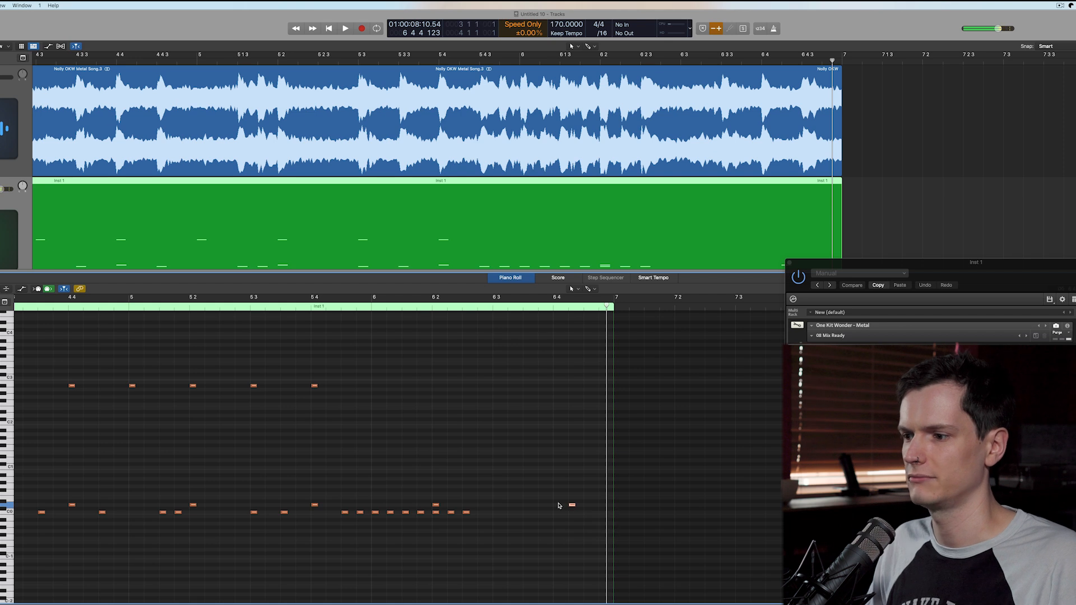
pyautogui.moveTo(558, 510); pyautogui.dragTo(557, 506)
# Play repeatedly from the second half of bar 5 through bar 6 to compare the new snare notes with the audio accents
pyautogui.click(290, 307)
pyautogui.press('space')
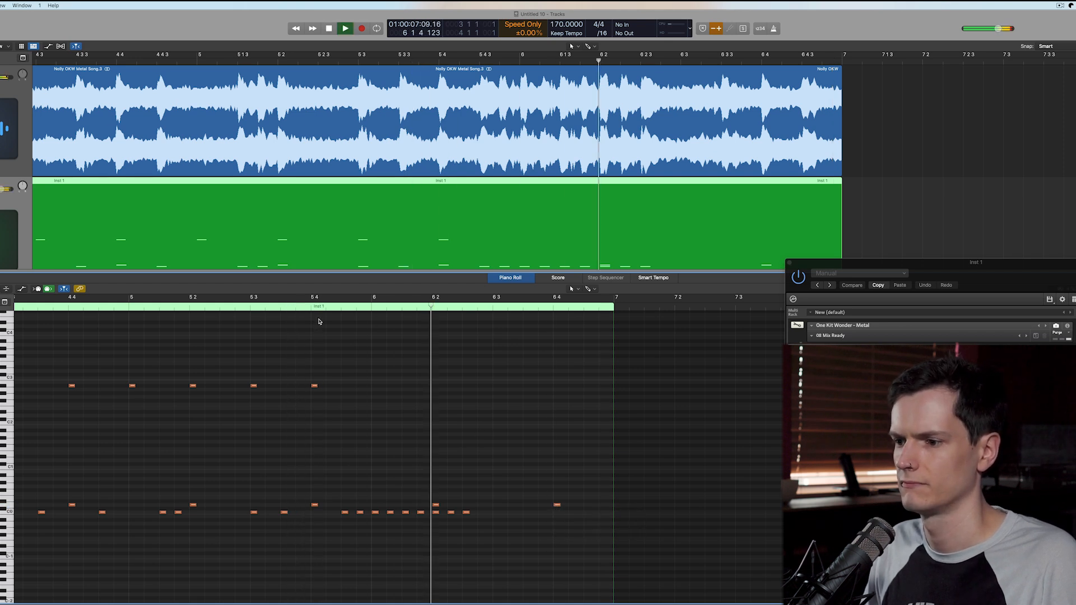
pyautogui.press('space')
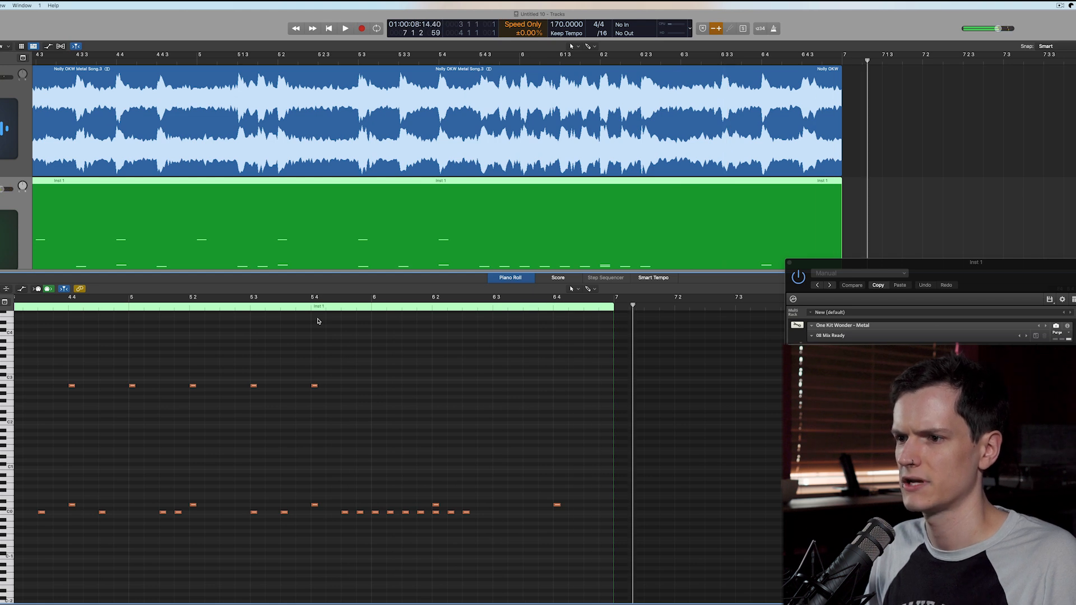
pyautogui.click(284, 305)
pyautogui.press('space')
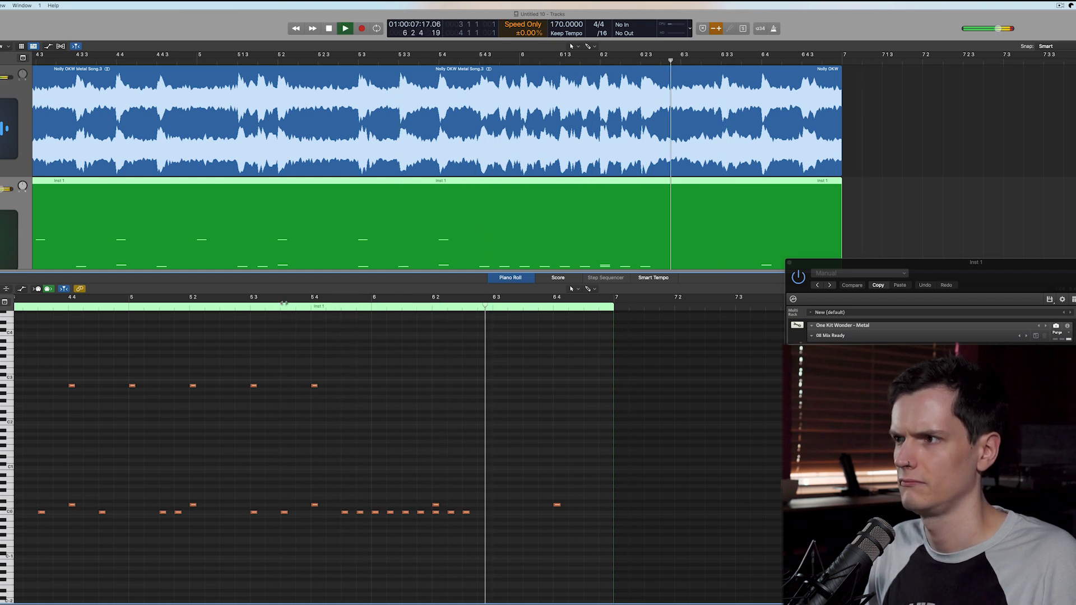
pyautogui.press('space')
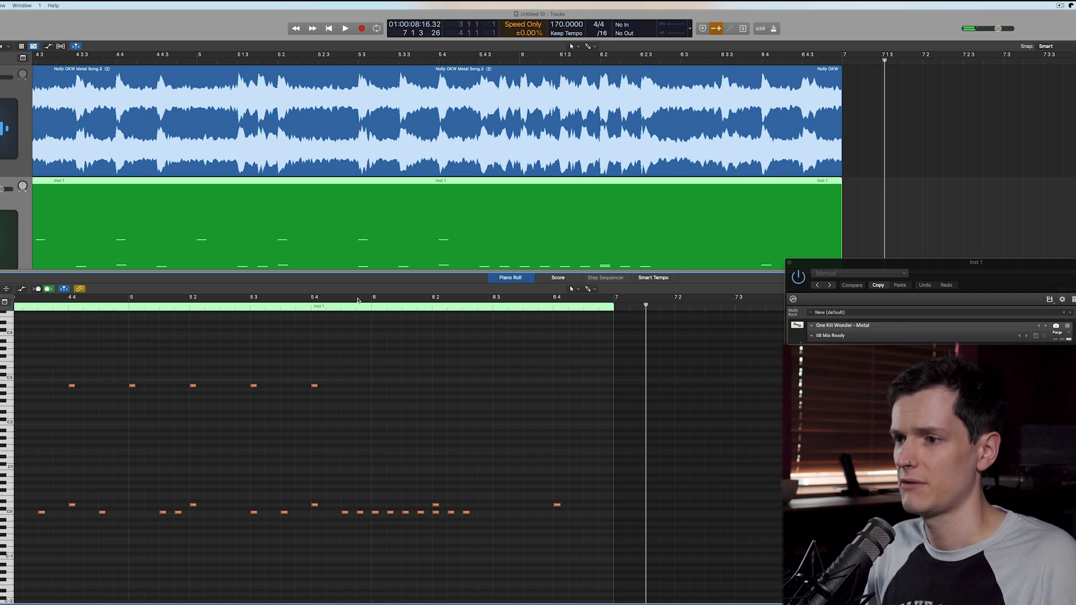
pyautogui.hscroll(1, 345, 303)
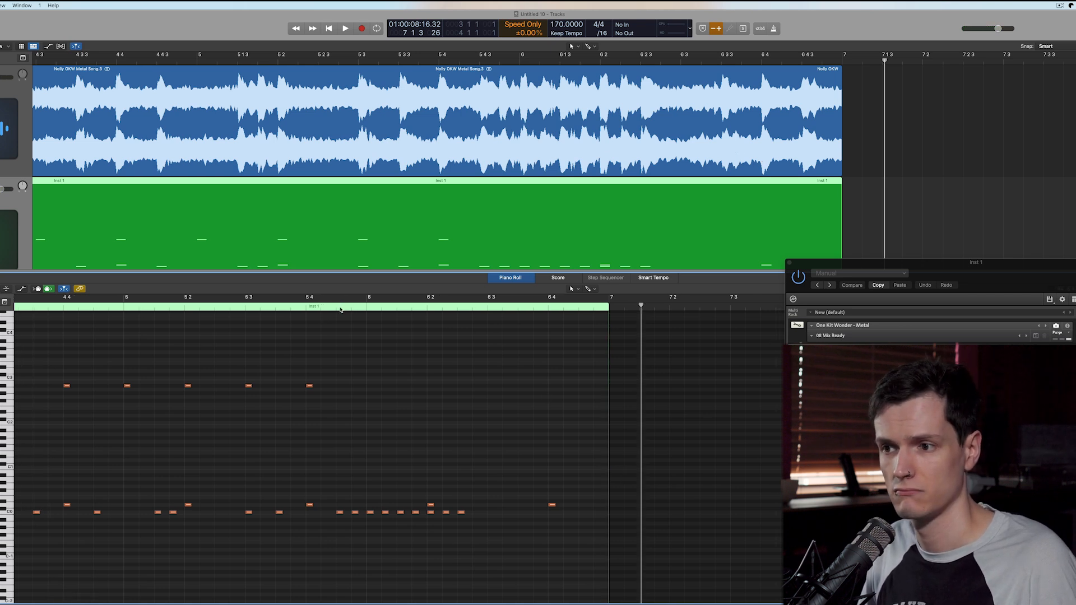
pyautogui.click(340, 309)
pyautogui.press('space')
pyautogui.click(340, 308)
pyautogui.click(340, 308)
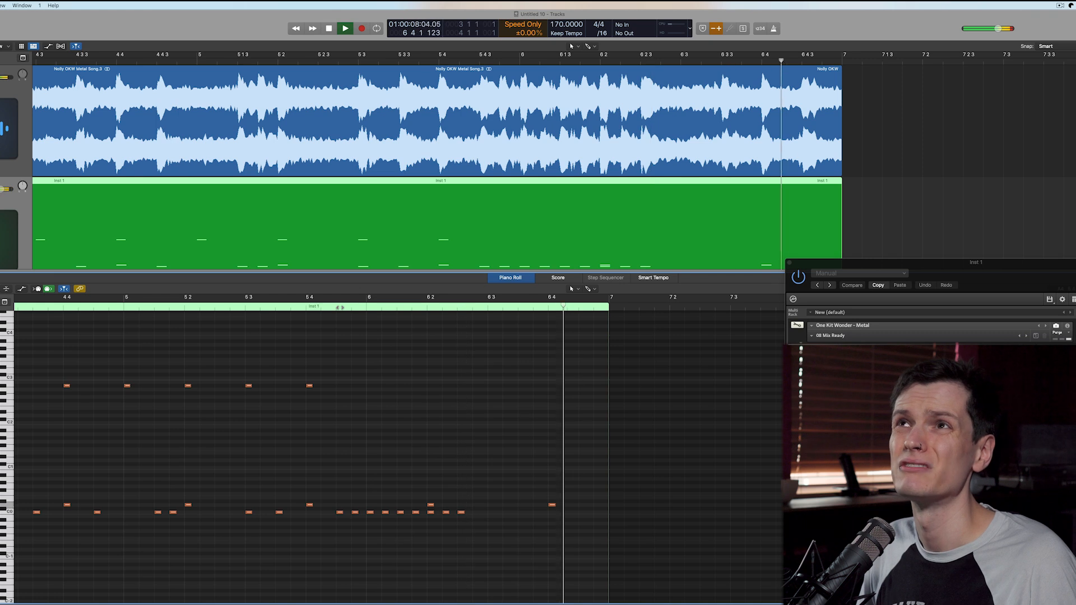
pyautogui.press('space')
# Check the audio accents at 6 3 3 and 6 4 3, and add kick notes at both positions
pyautogui.click(722, 53)
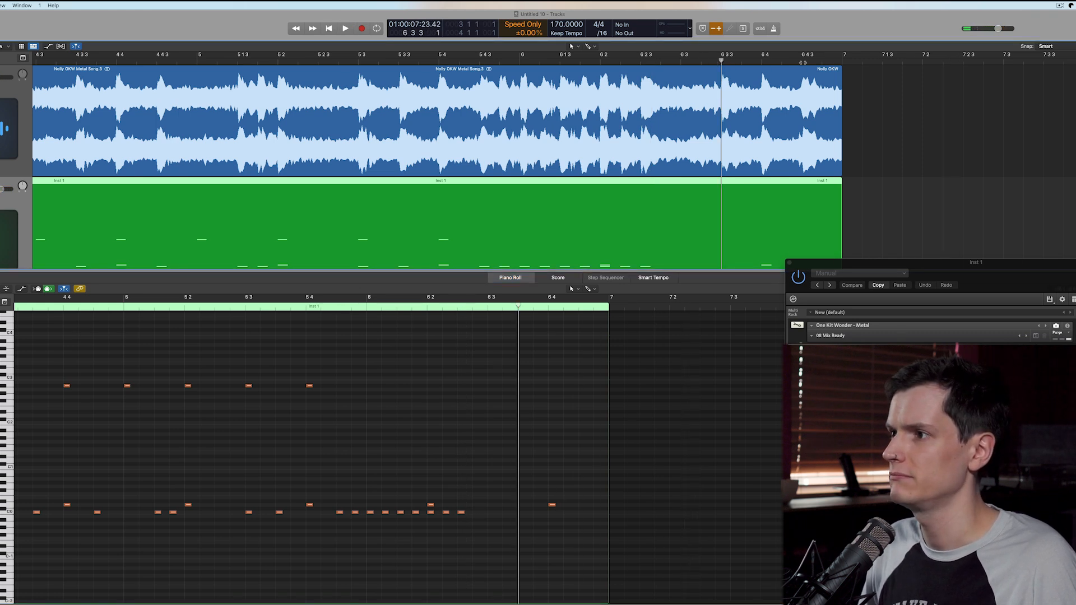
pyautogui.click(523, 512)
pyautogui.press('space')
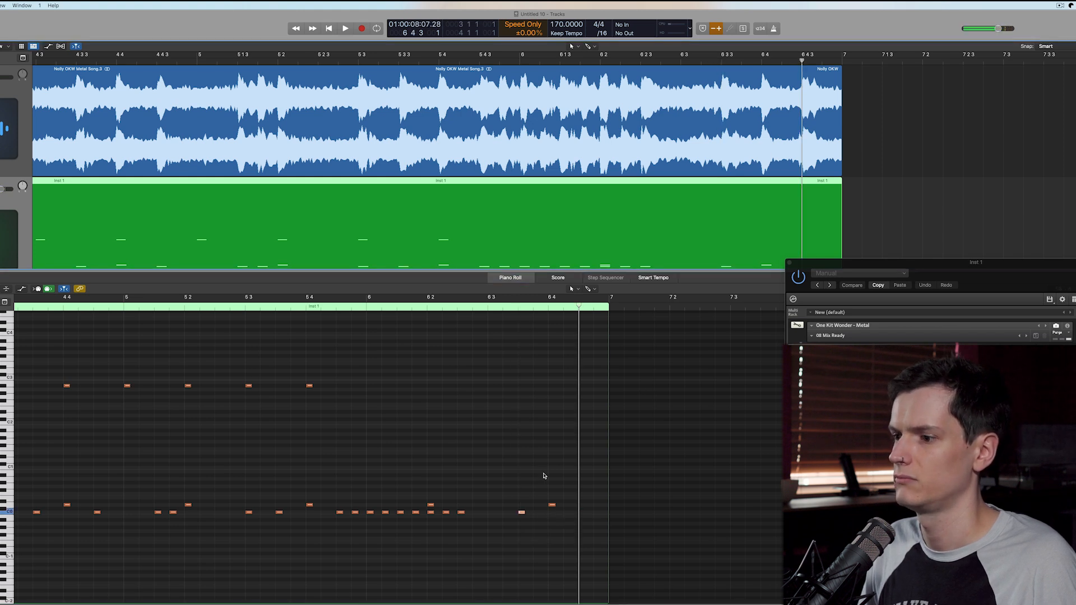
pyautogui.click(583, 512)
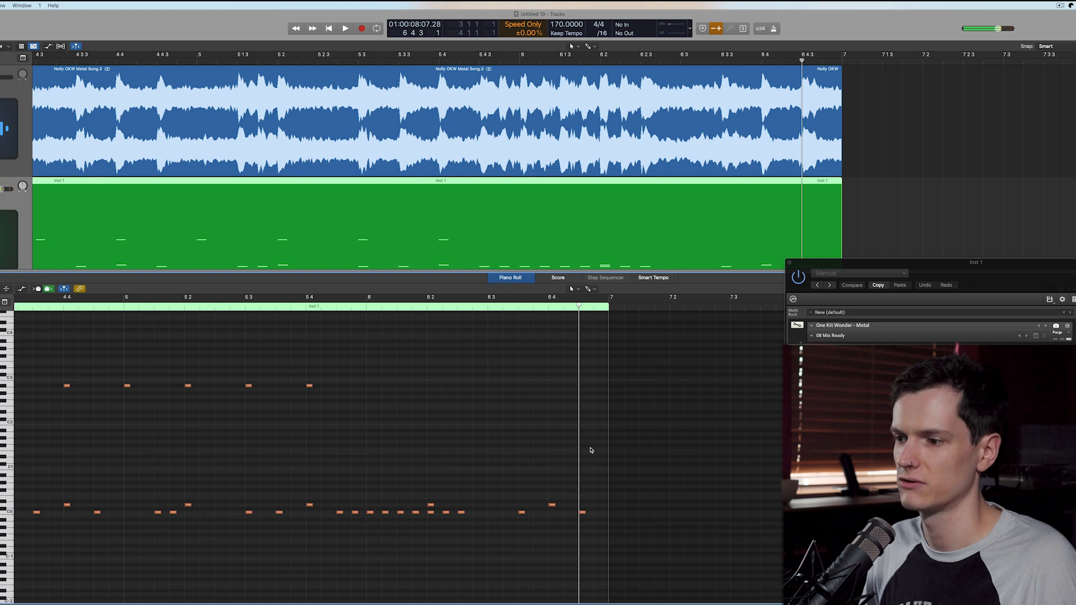
# Play from 5 3 1 and then from around 4 4 3 to check the kick and snare pattern through bar 6
pyautogui.doubleClick(253, 306)
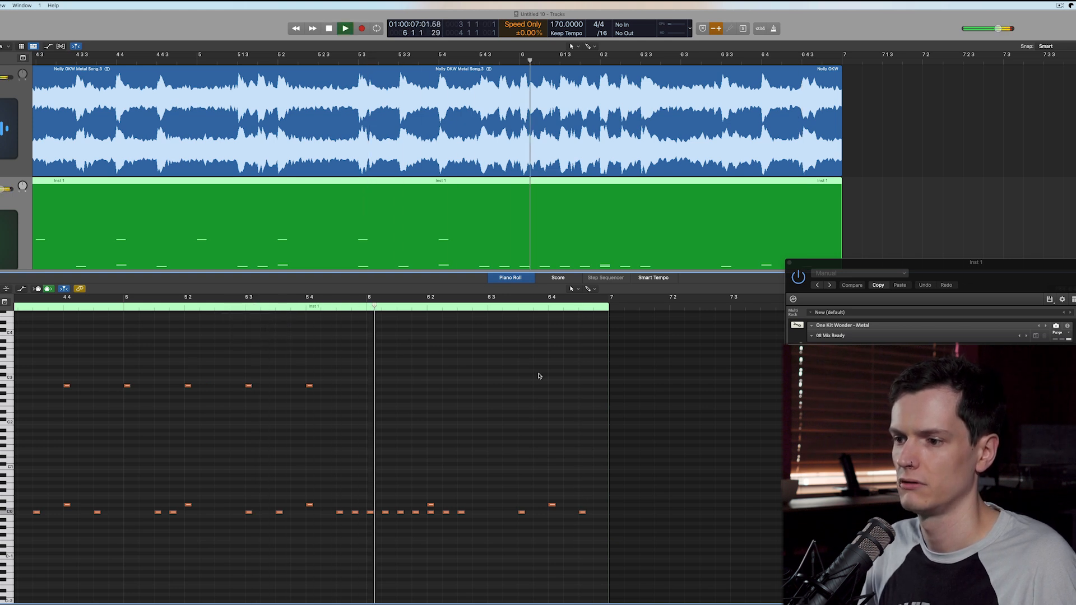
pyautogui.press('space')
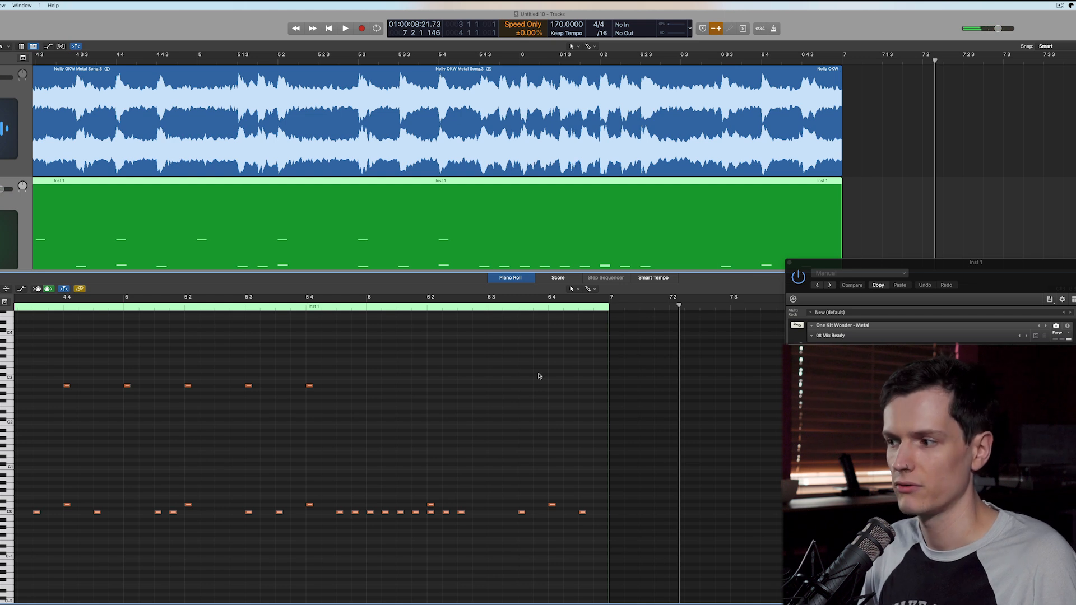
pyautogui.scroll(2, 539, 376)
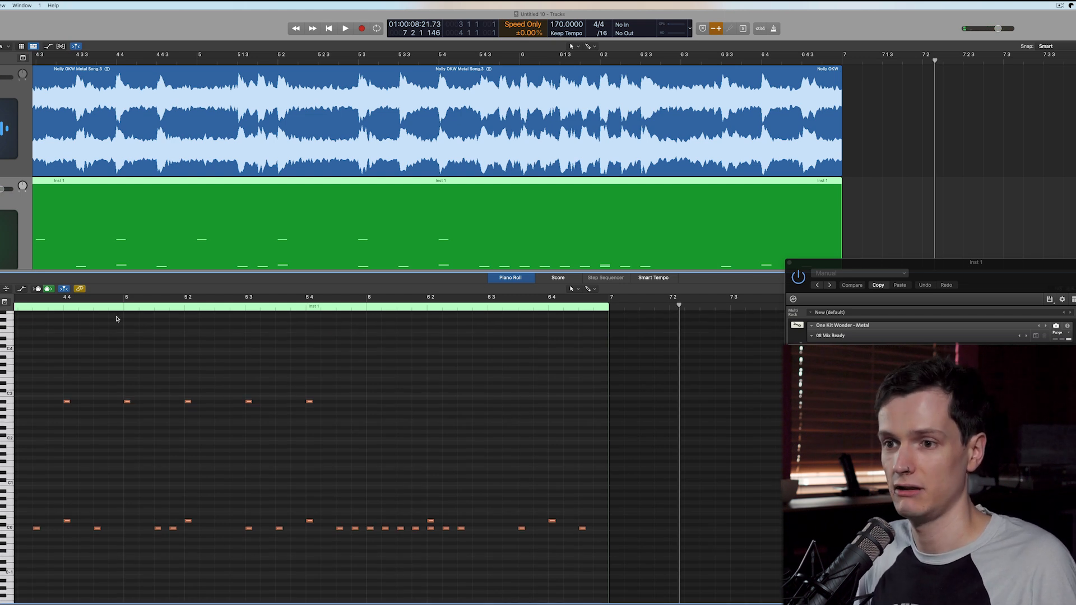
pyautogui.click(101, 307)
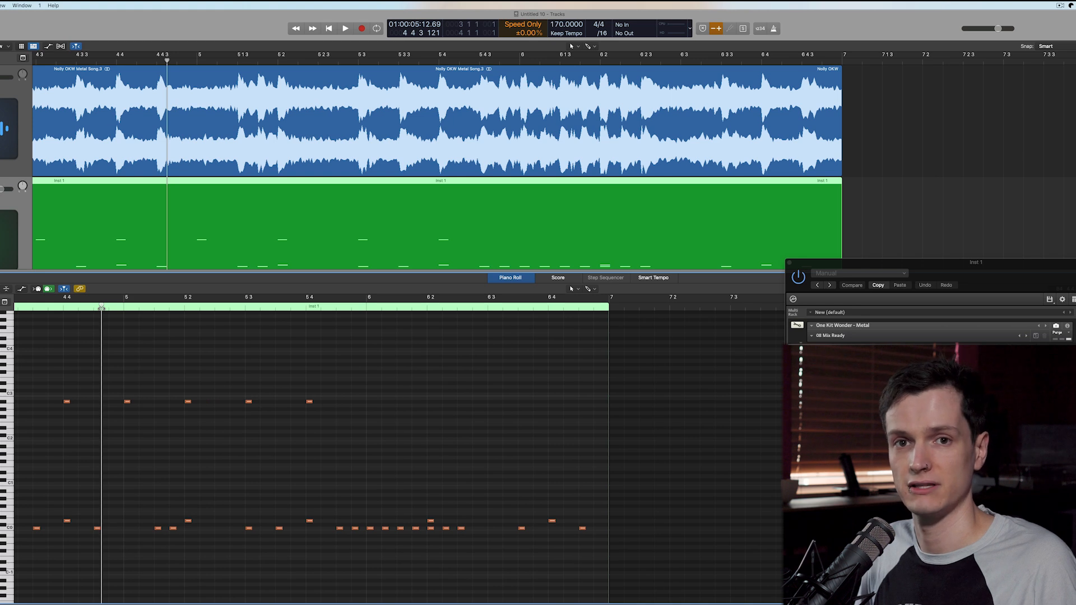
pyautogui.press('space')
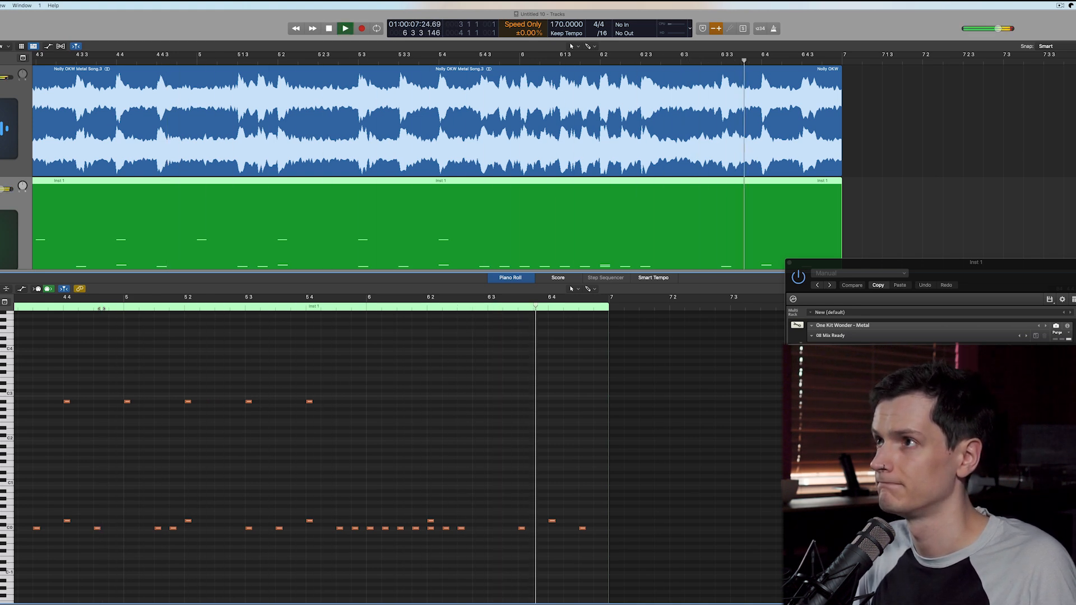
pyautogui.press('space')
pyautogui.doubleClick(101, 307)
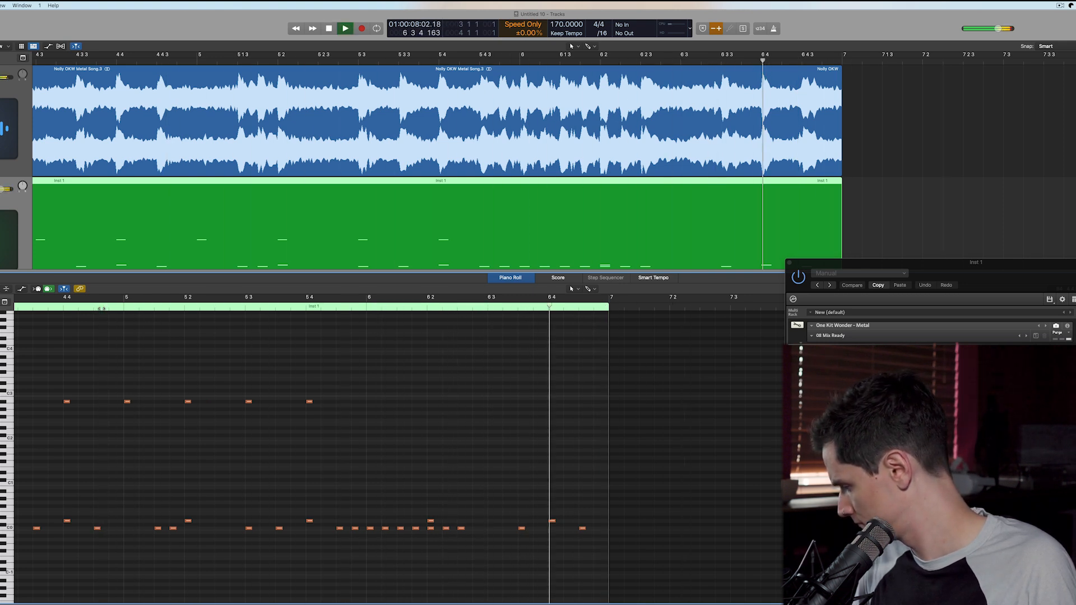
pyautogui.hscroll(-2, 134, 337)
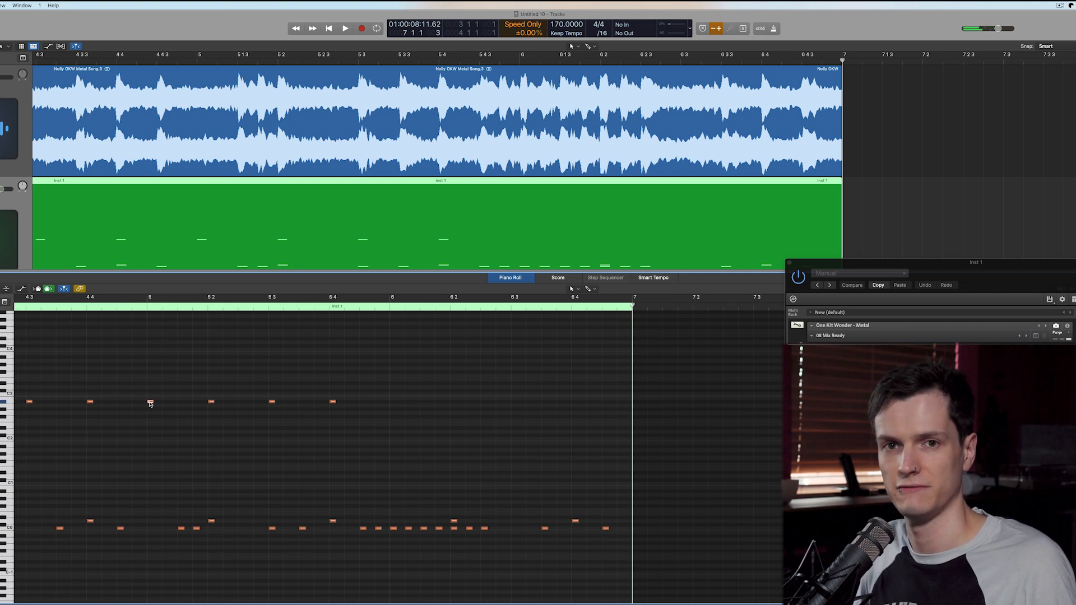
pyautogui.moveTo(150, 404)
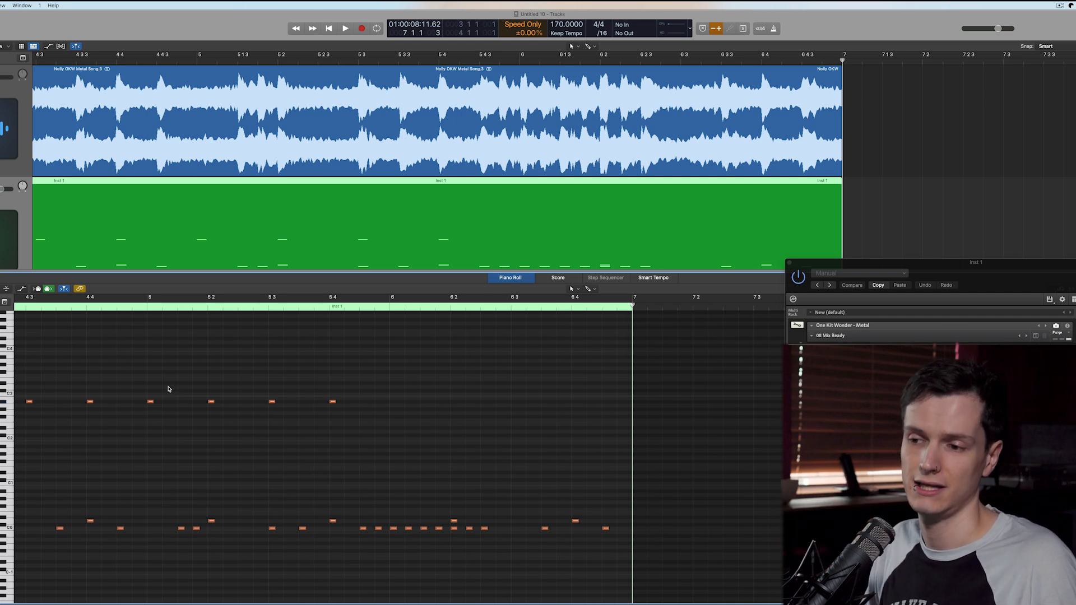
pyautogui.hscroll(-2, 167, 389)
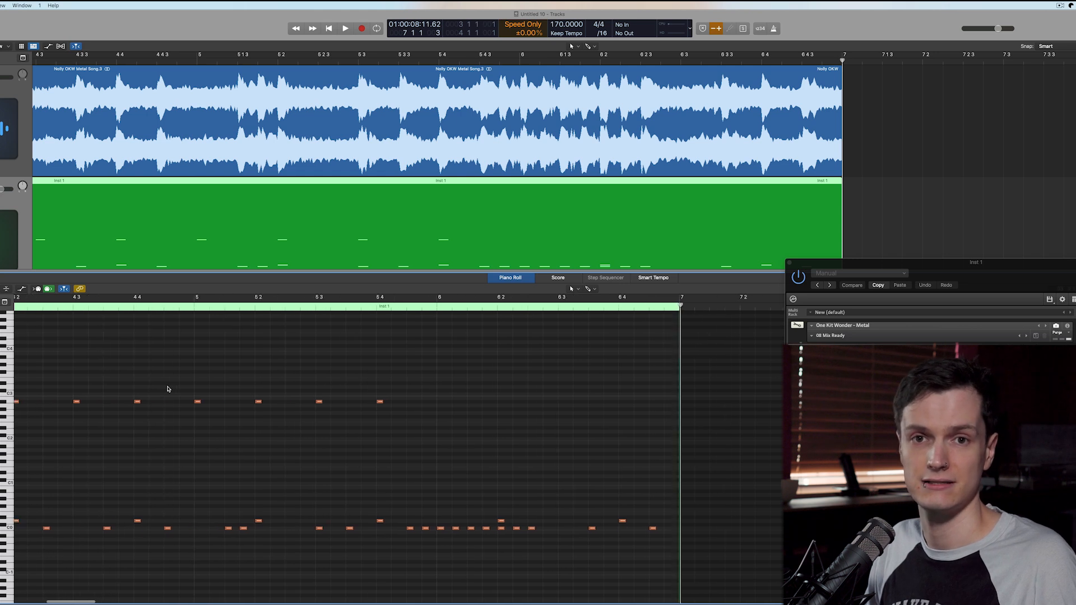
# Play repeatedly from about 4 2 4 into bar 6 to check the drum pattern against the audio accents
pyautogui.click(63, 307)
pyautogui.press('space')
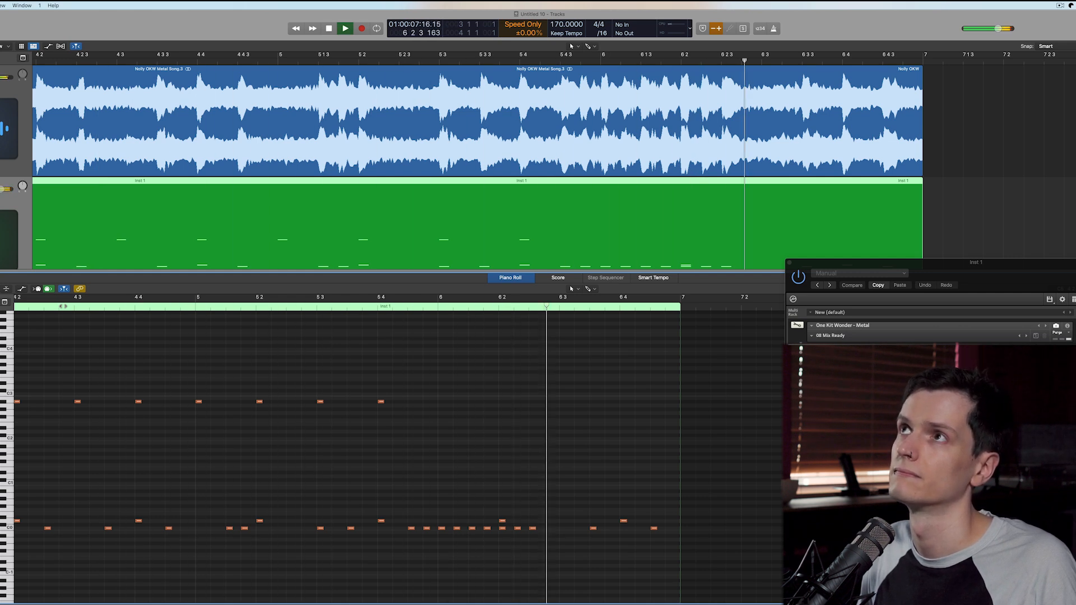
pyautogui.click(64, 307)
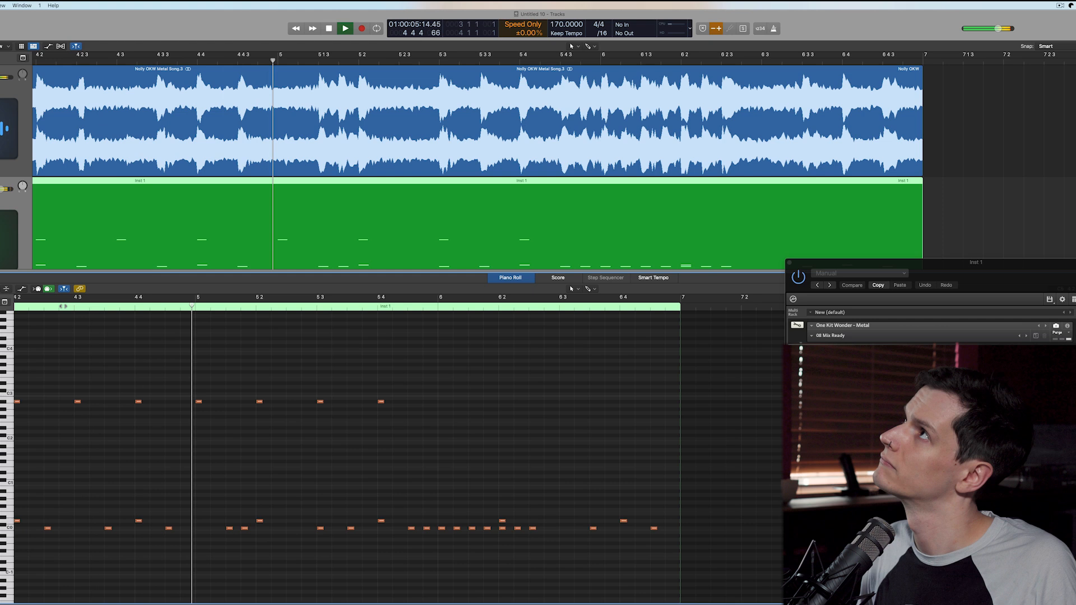
pyautogui.press('space')
pyautogui.click(62, 307)
pyautogui.press('space')
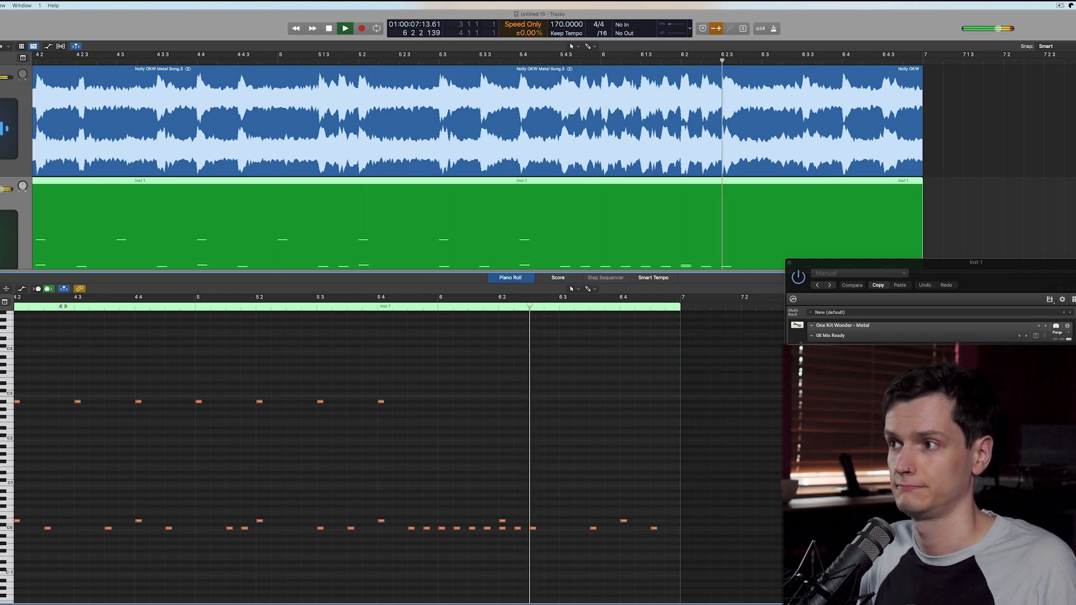
# Copy the four quarter-note cymbal notes of bar 5 to the start of bar 6
pyautogui.press('space')
pyautogui.moveTo(516, 424); pyautogui.dragTo(193, 379)
pyautogui.click(439, 308)
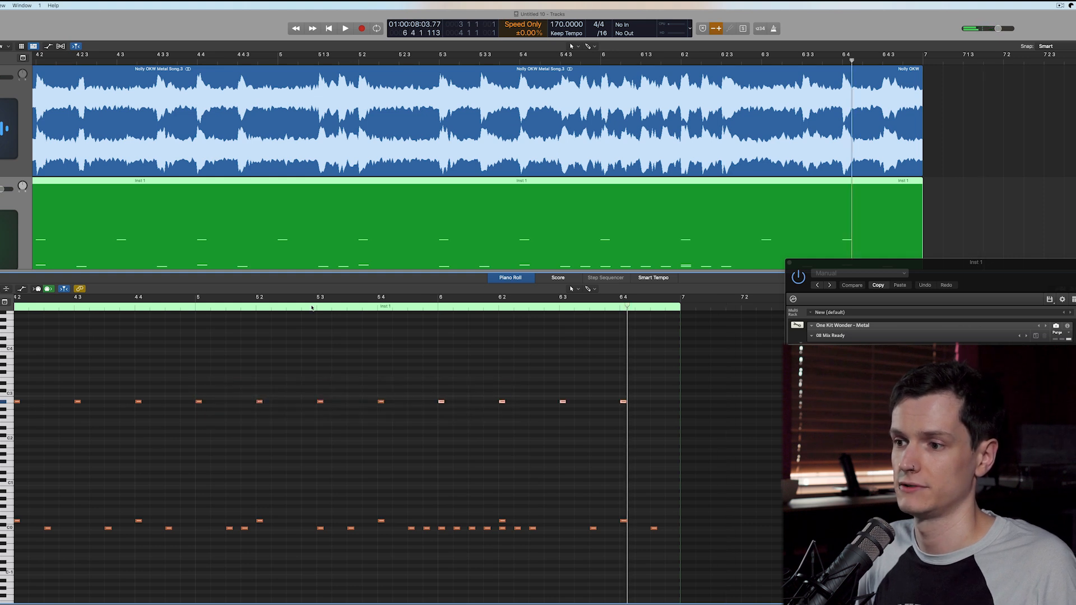
# Play from just before 5 3 and from the start of bar 5 to check the cymbal notes through bar 6
pyautogui.doubleClick(311, 307)
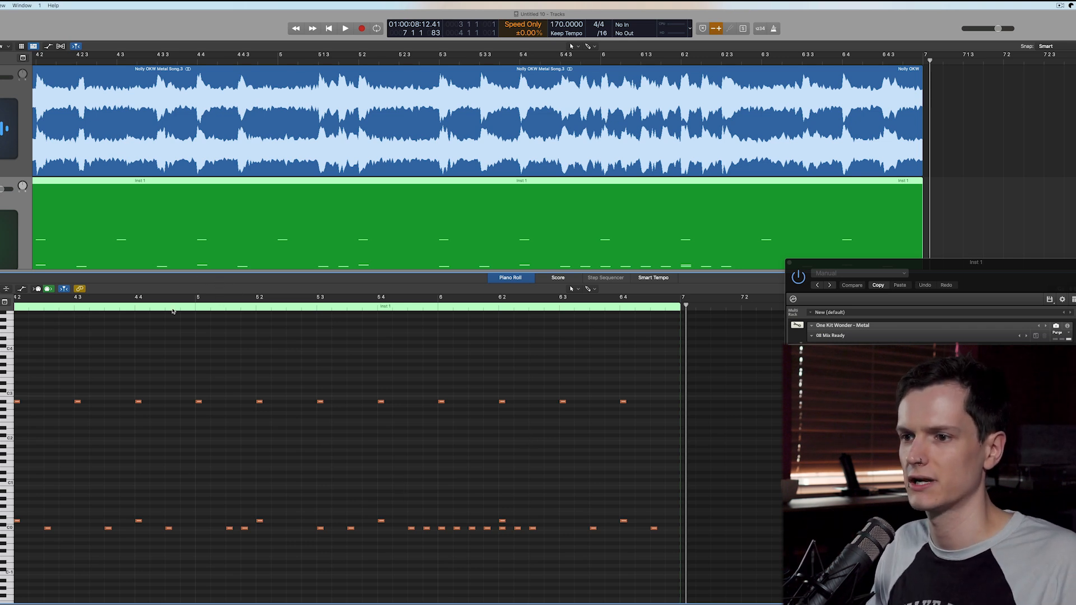
pyautogui.click(194, 307)
pyautogui.press('space')
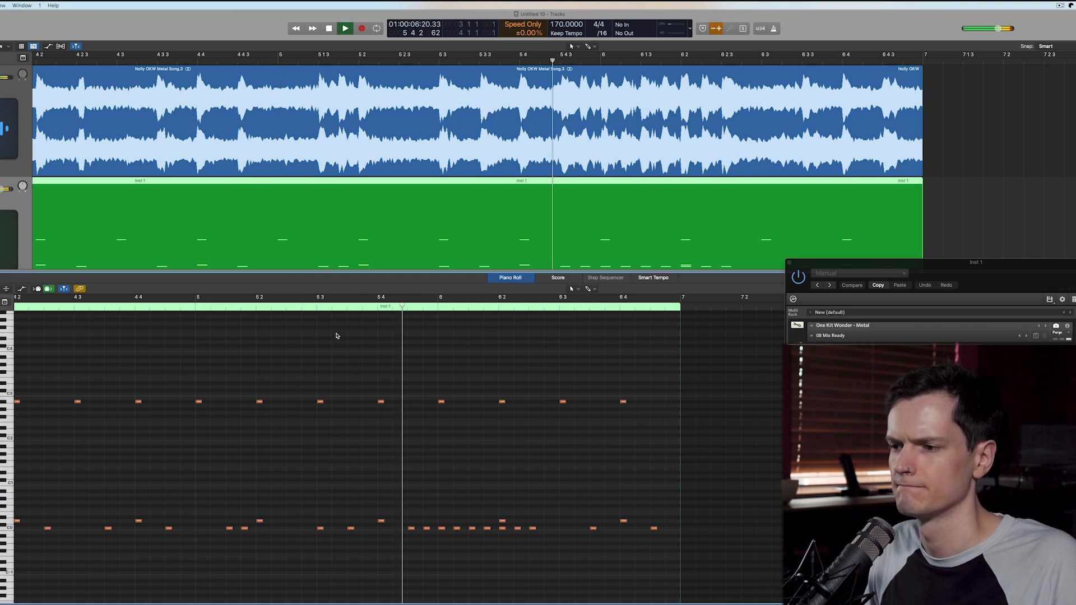
pyautogui.press('space')
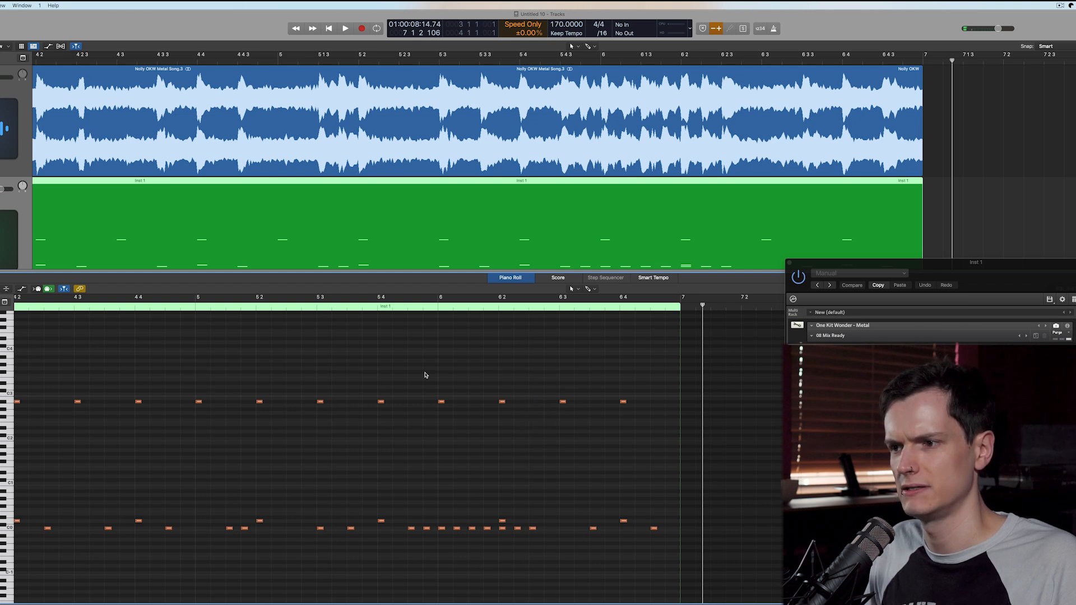
# Play repeatedly from 5 3 4 through bar 6 to find which accents still need a cymbal hit
pyautogui.click(361, 307)
pyautogui.press('space')
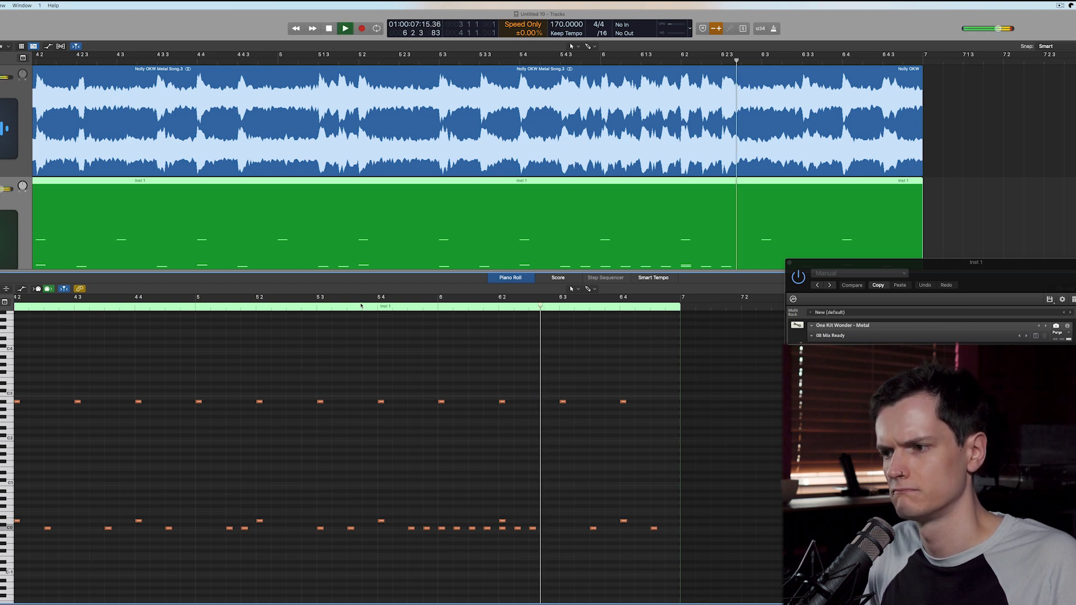
pyautogui.click(360, 306)
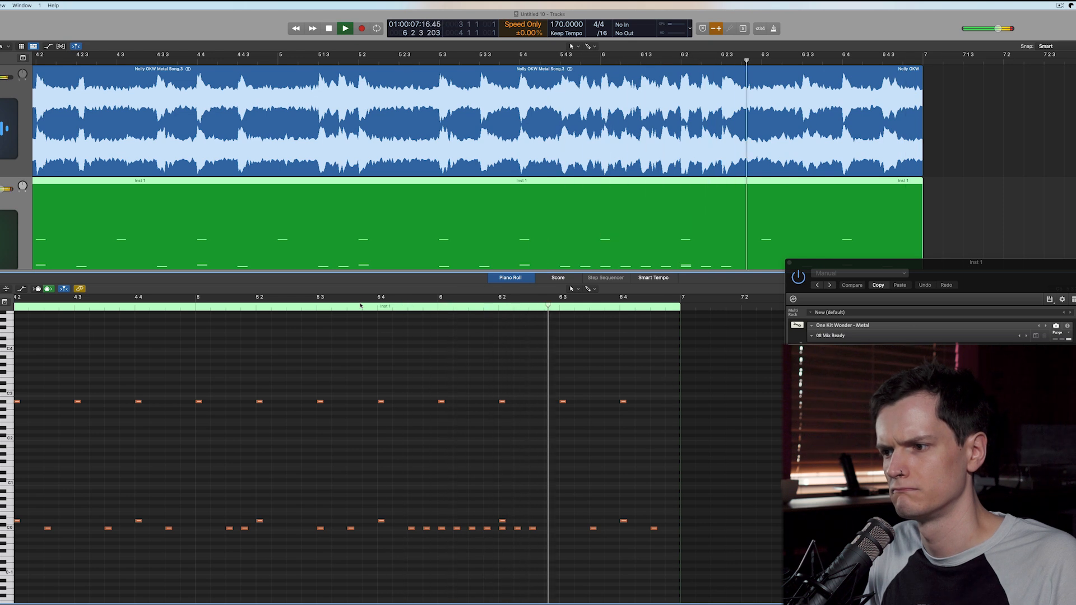
pyautogui.click(360, 307)
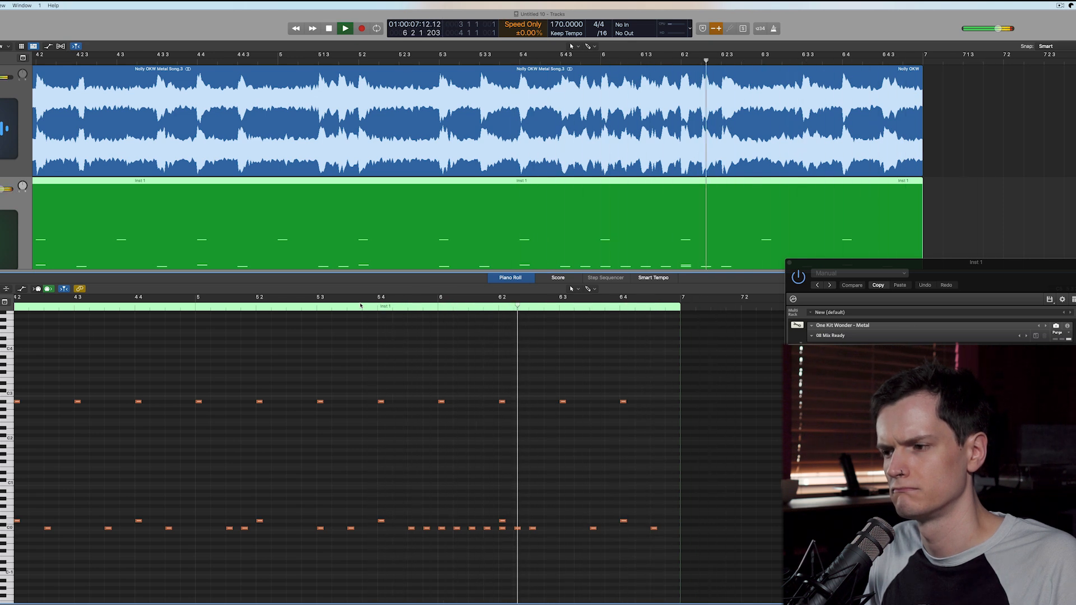
pyautogui.click(361, 306)
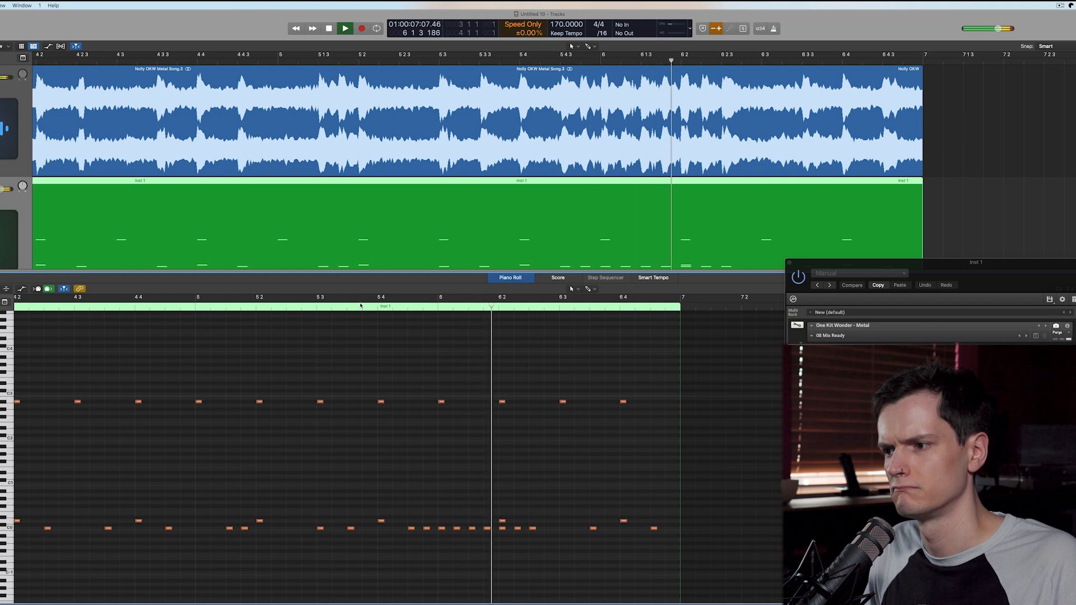
pyautogui.click(361, 306)
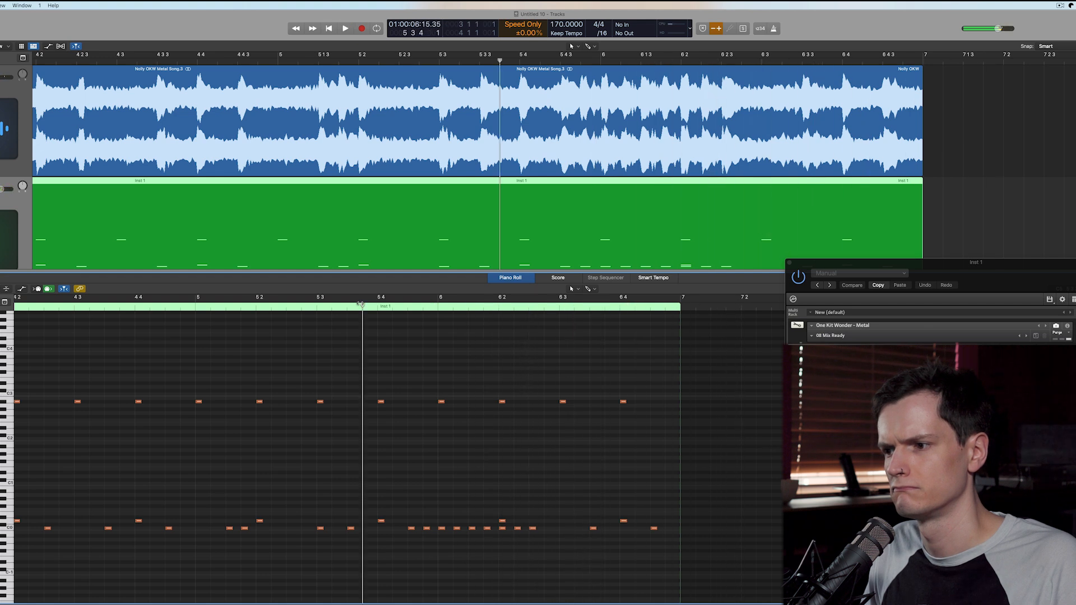
pyautogui.press('space')
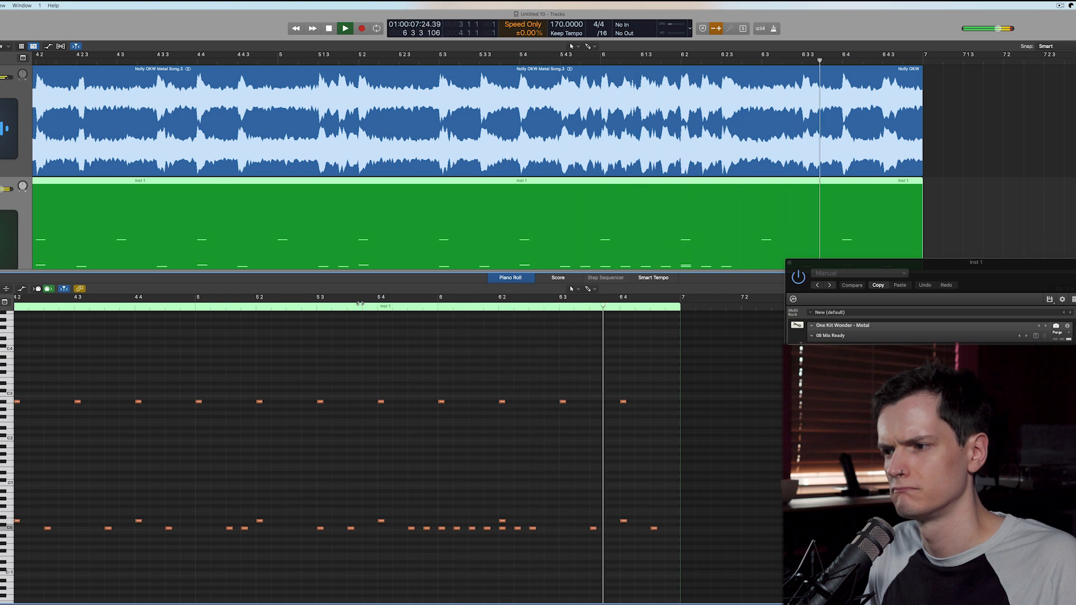
# Audition cymbals in the One Kit Wonder kit, play from 5 4 to the end, and add a different cymbal note at 6 2 3
pyautogui.click(525, 309)
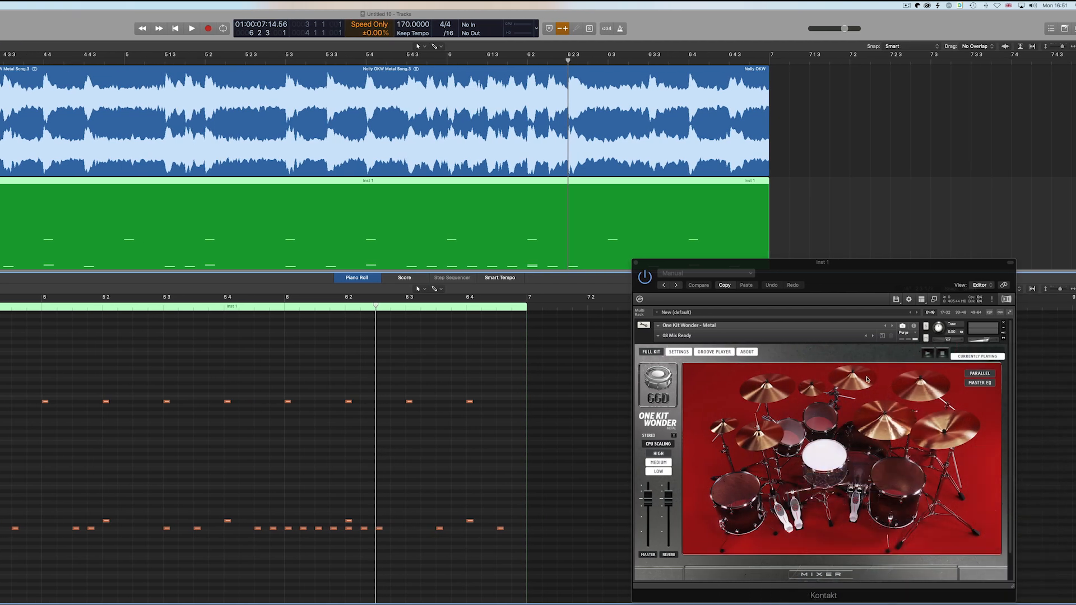
pyautogui.click(859, 385)
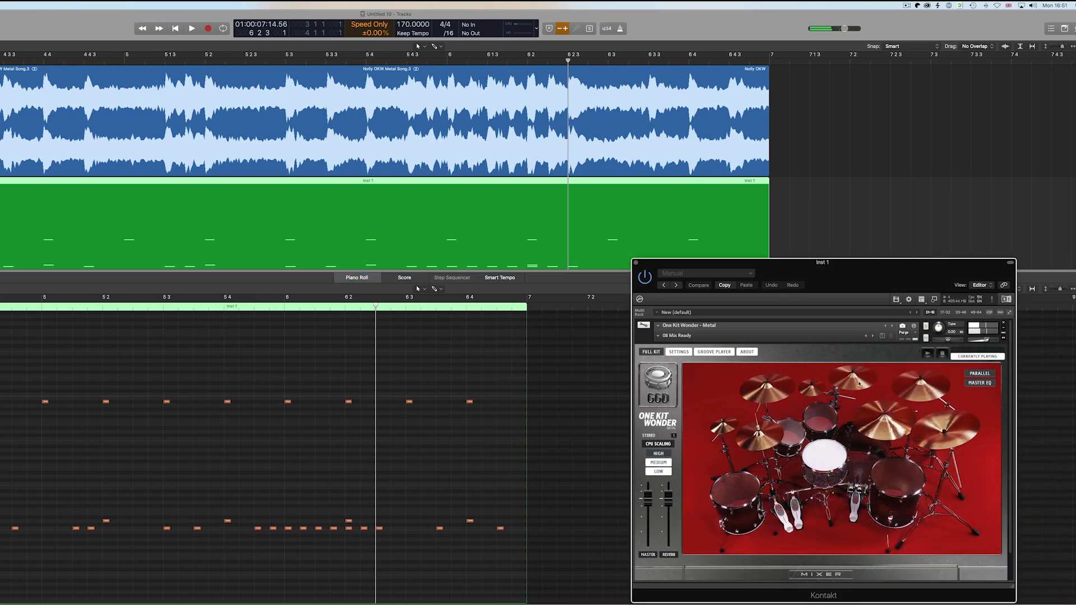
pyautogui.click(409, 403)
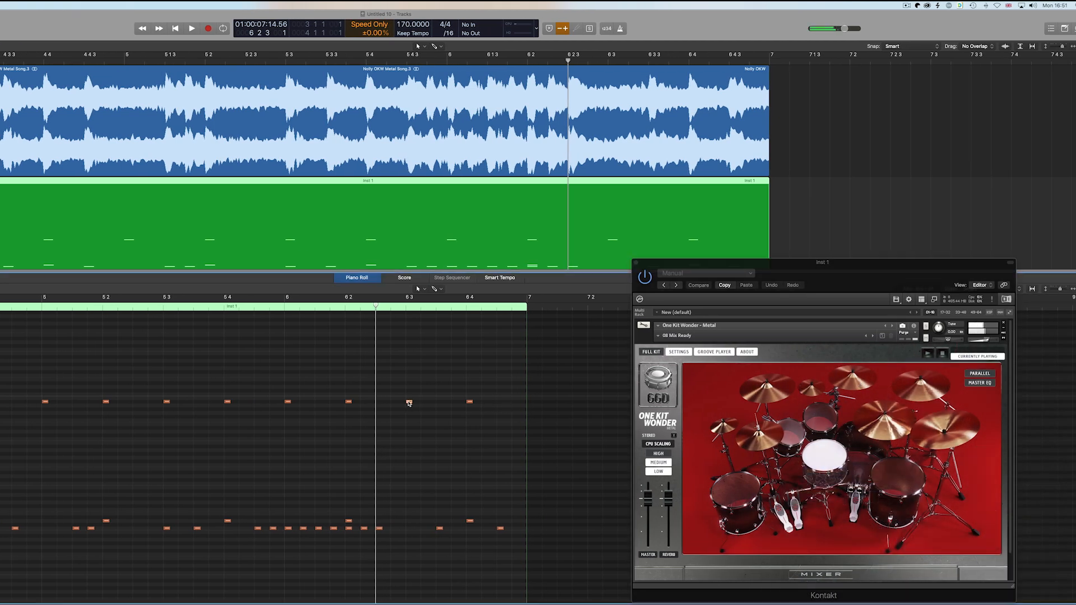
pyautogui.click(925, 385)
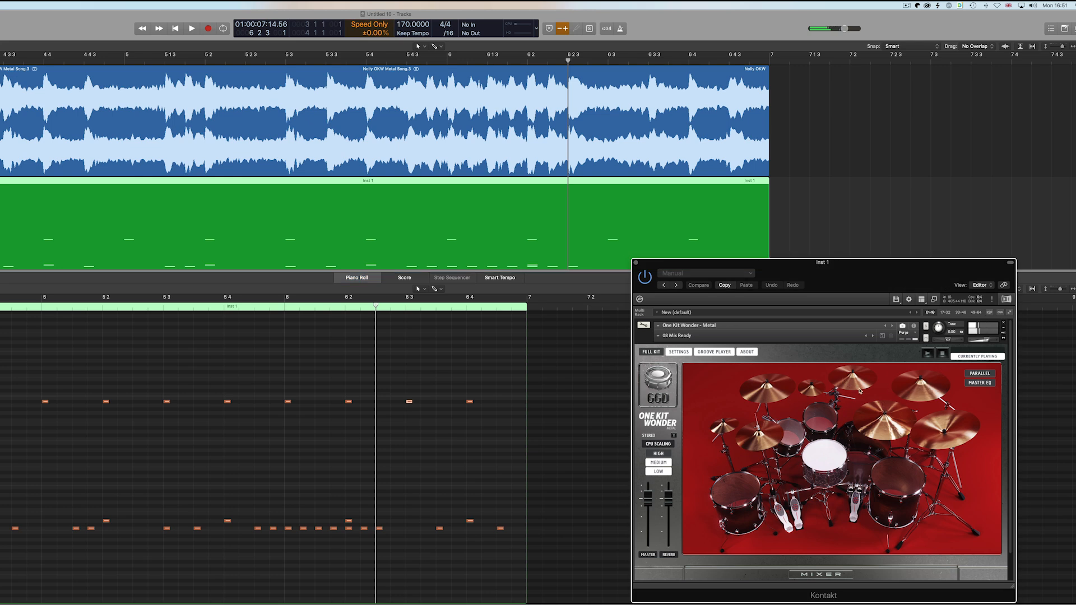
pyautogui.click(225, 301)
pyautogui.press('space')
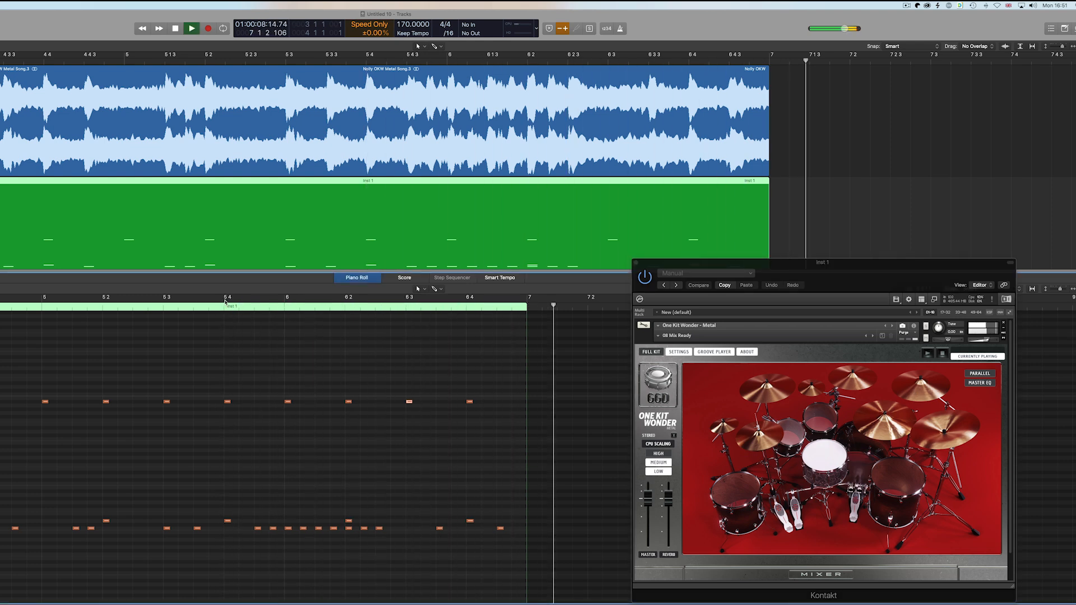
pyautogui.press('space')
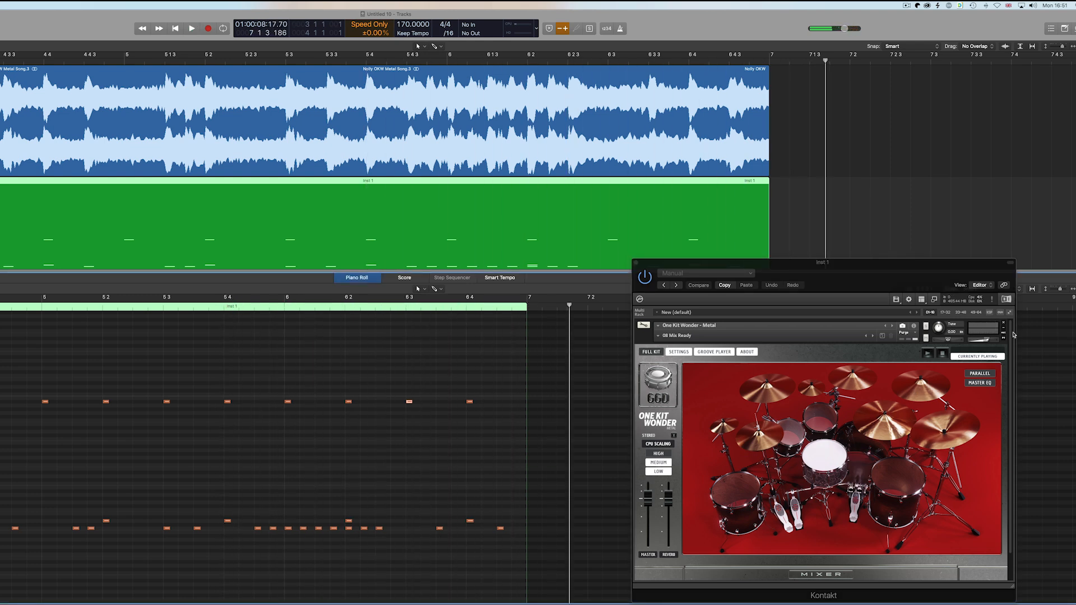
pyautogui.click(783, 382)
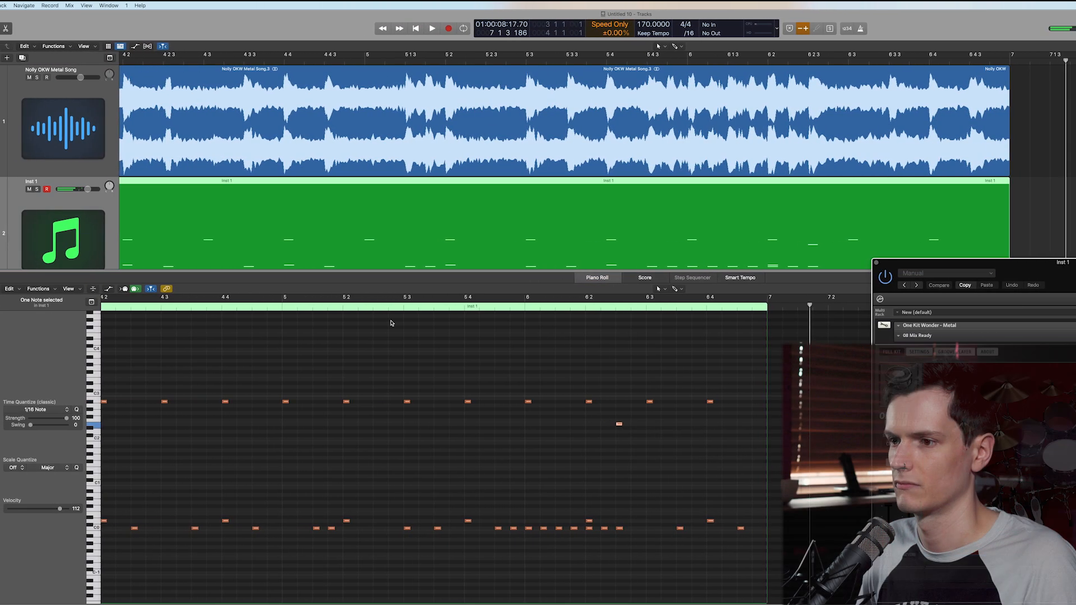
# Play from the first beat of bar 5 and from about 5 4 to check the 6 2 3 cymbal and the 6 3 3 kick
pyautogui.click(307, 306)
pyautogui.press('space')
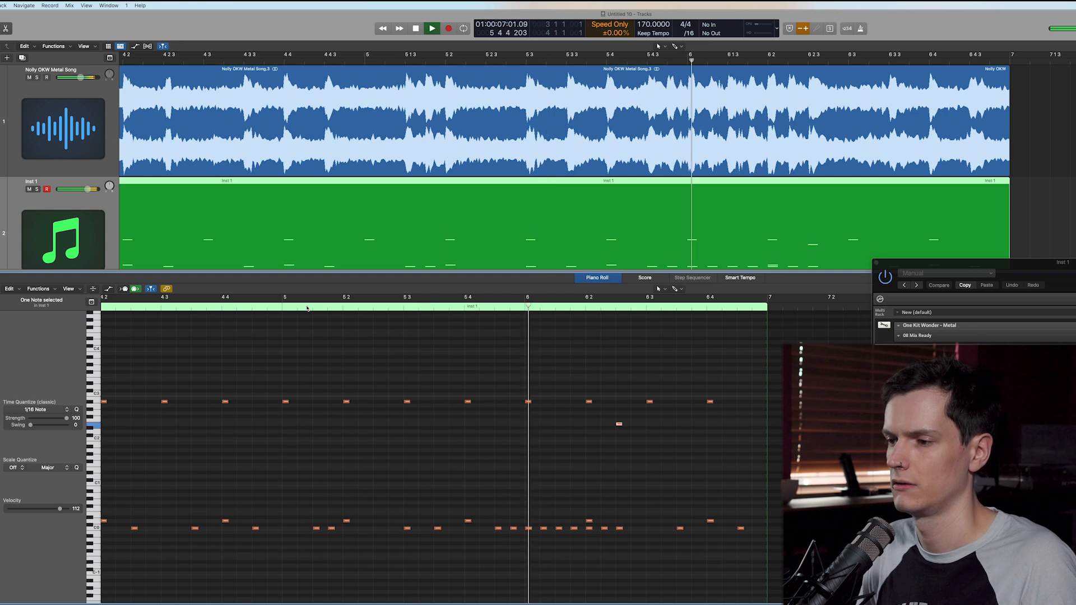
pyautogui.click(307, 307)
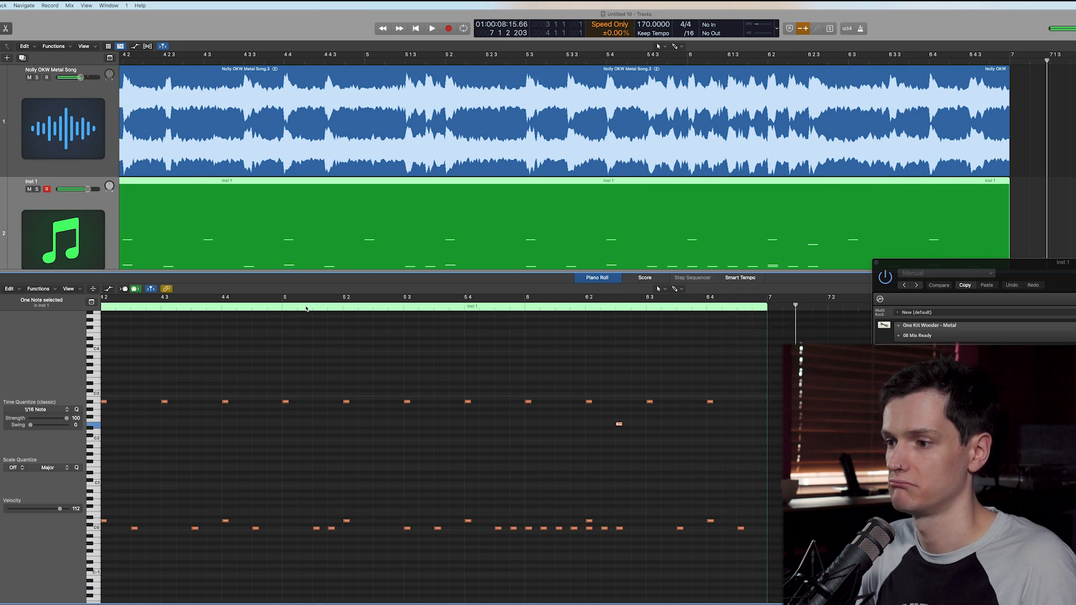
pyautogui.click(681, 529)
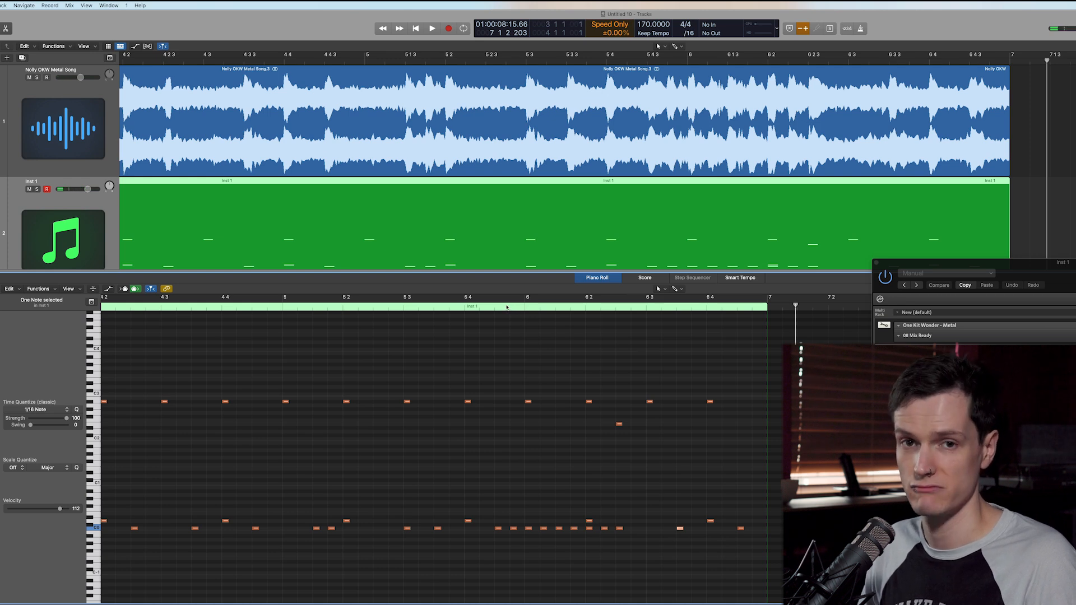
pyautogui.click(480, 306)
pyautogui.press('space')
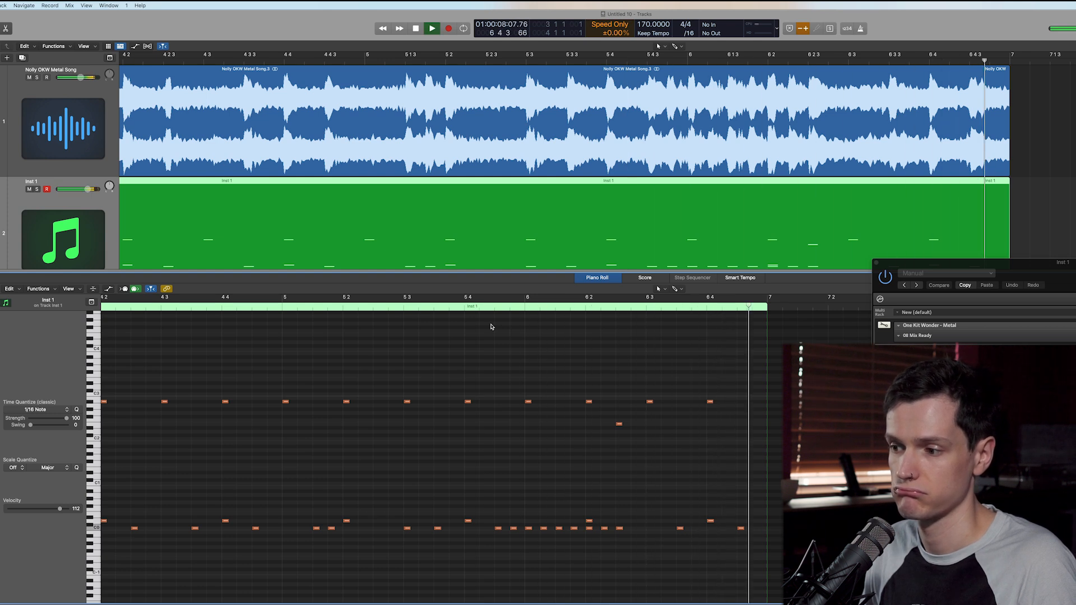
pyautogui.click(483, 308)
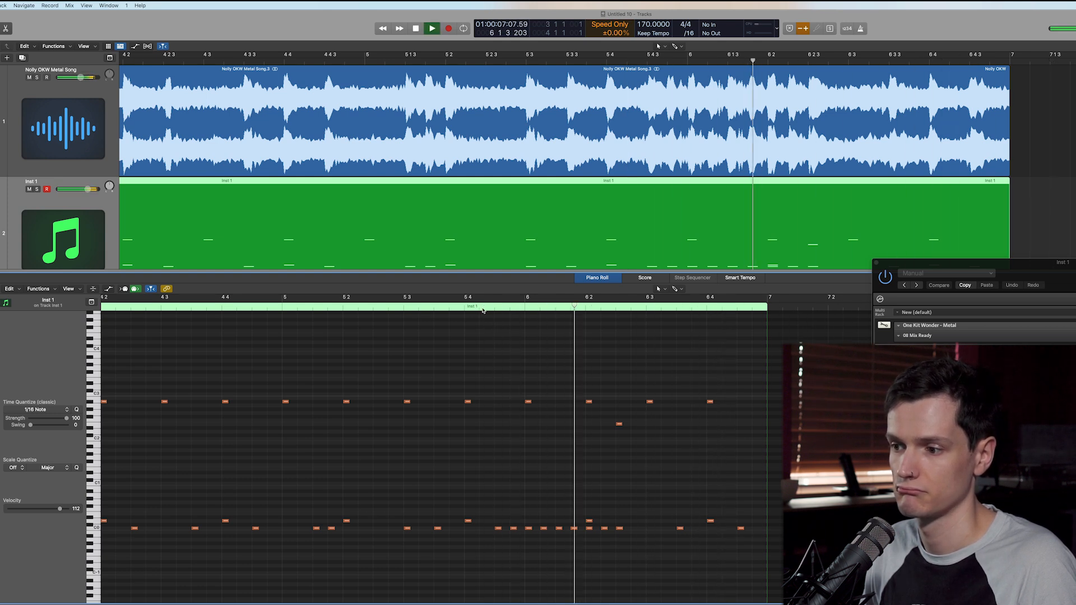
pyautogui.press('space')
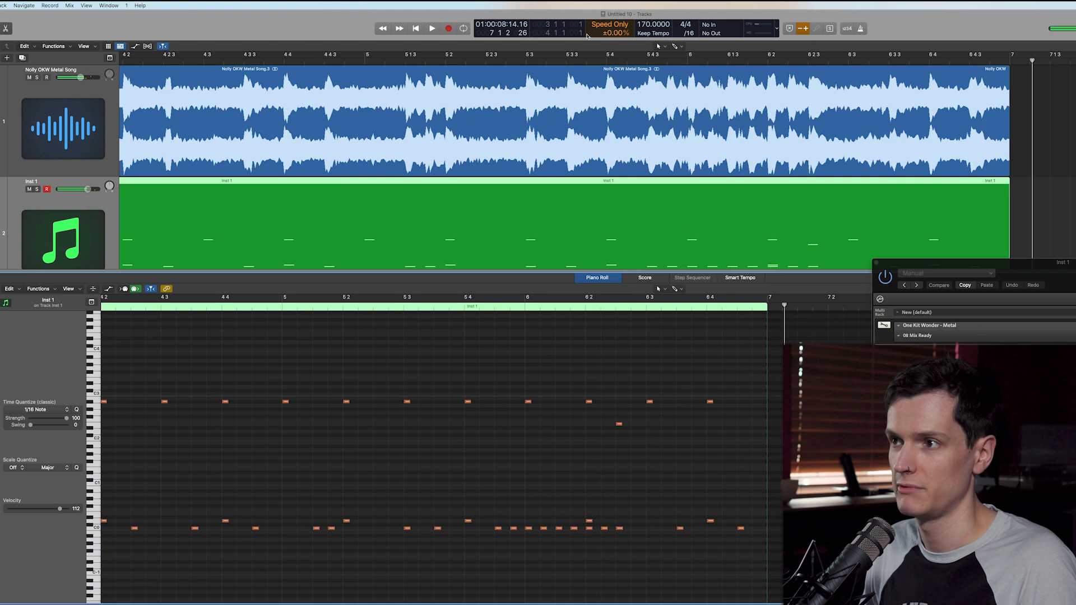
# Slow playback to -36% with Speed Only and play from around 5 3 to check the timing of the bar 6 accents
pyautogui.click(420, 306)
pyautogui.press('space')
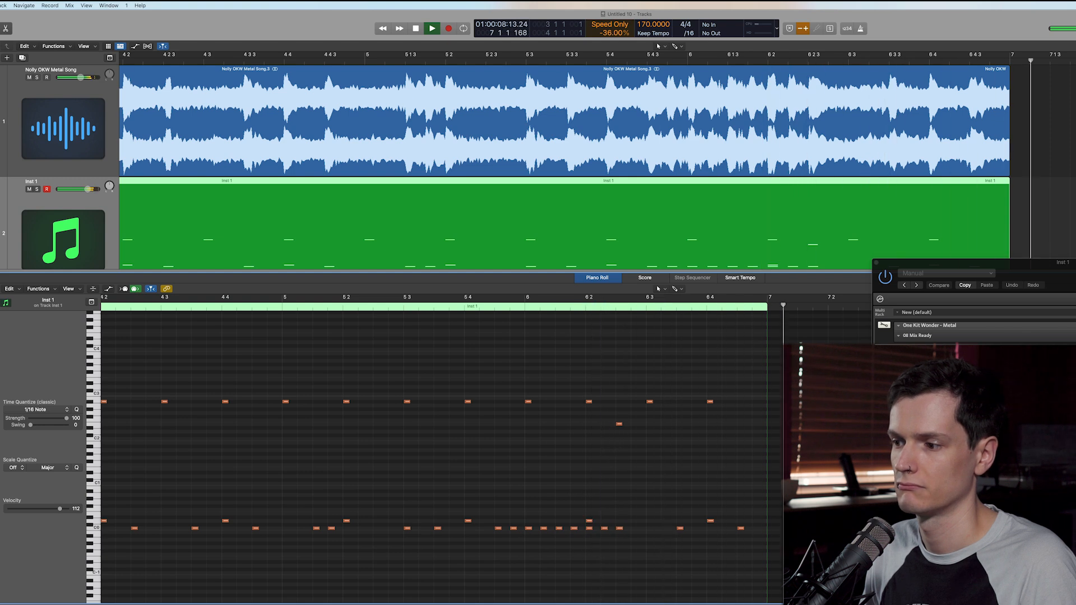
pyautogui.click(392, 306)
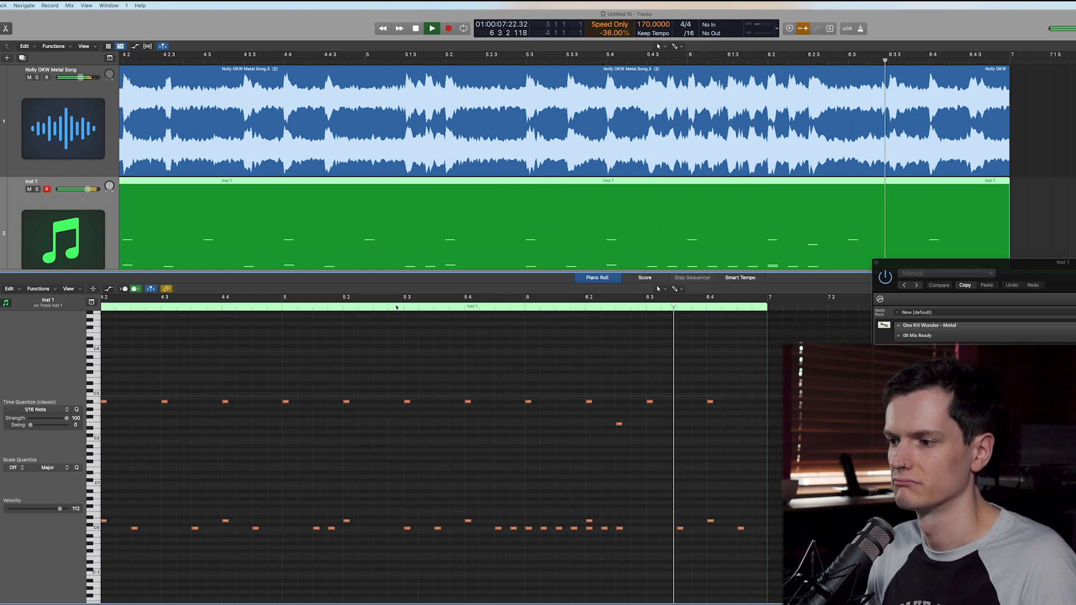
pyautogui.press('space')
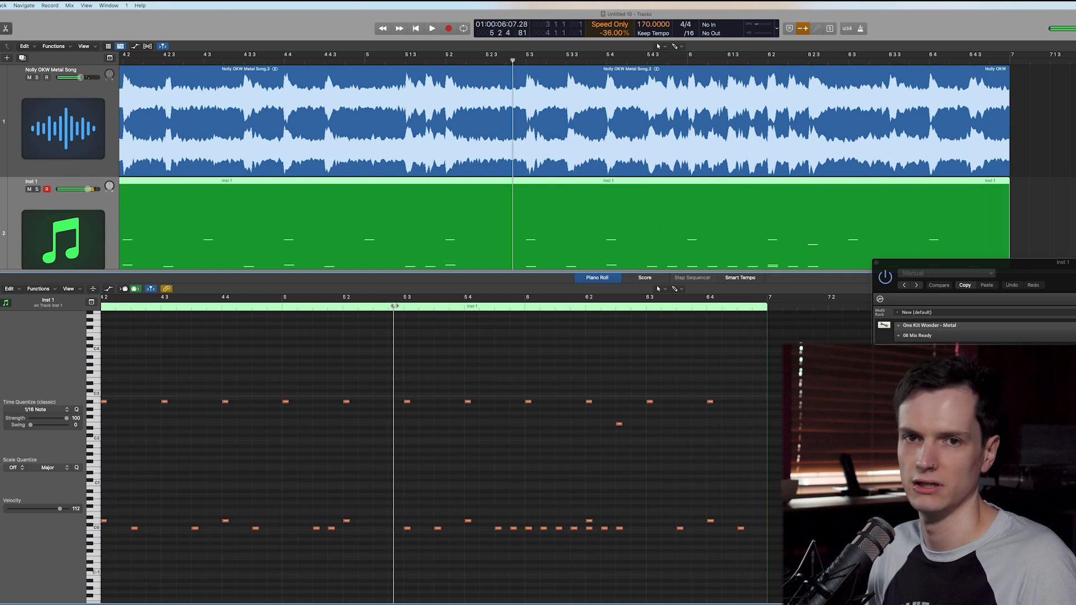
pyautogui.press('space')
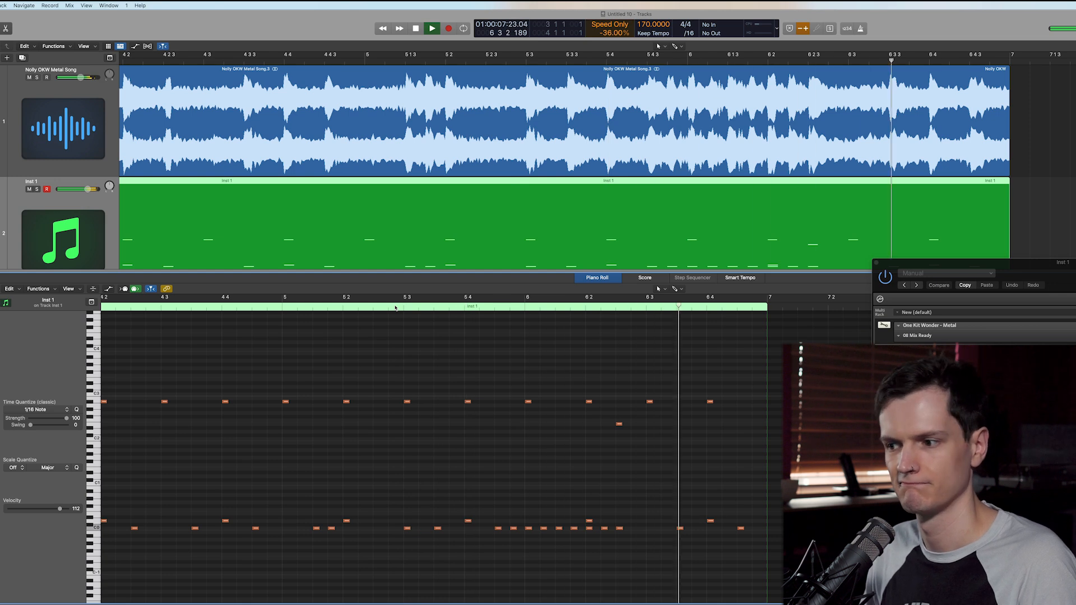
pyautogui.press('space')
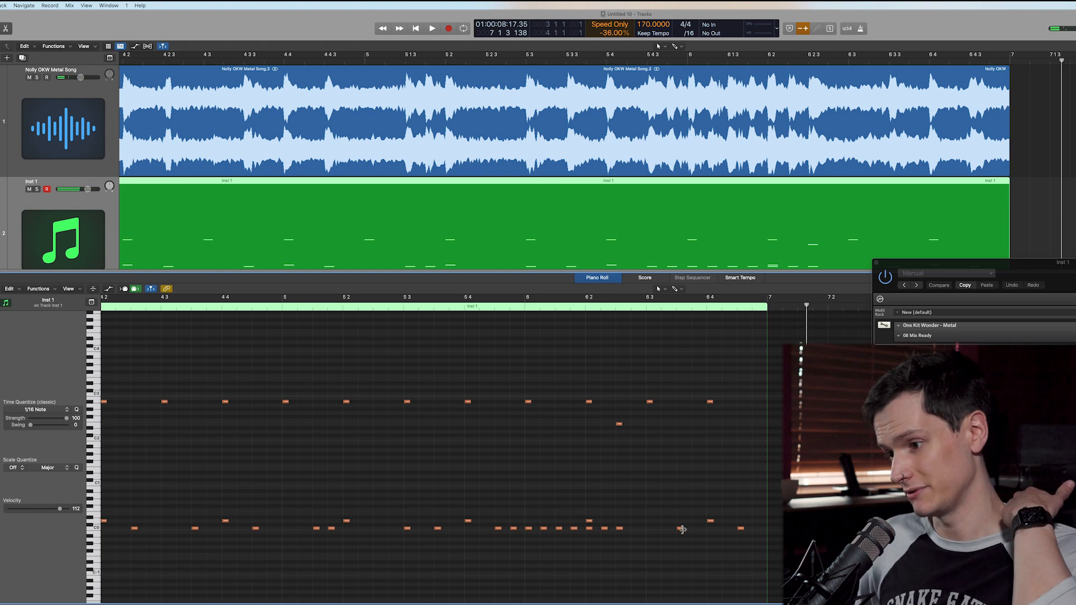
# Check bar 6 around the 6 3 3 kick, reset the Speed Only value to 0%, and play again from about 5 2 4
pyautogui.doubleClick(609, 33)
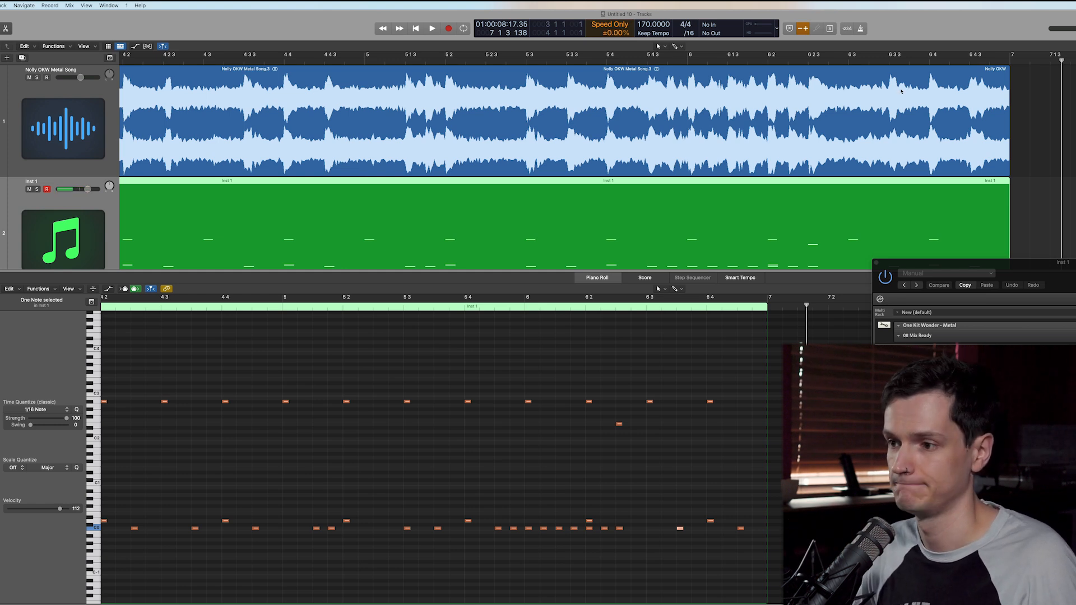
pyautogui.click(526, 306)
pyautogui.press('space')
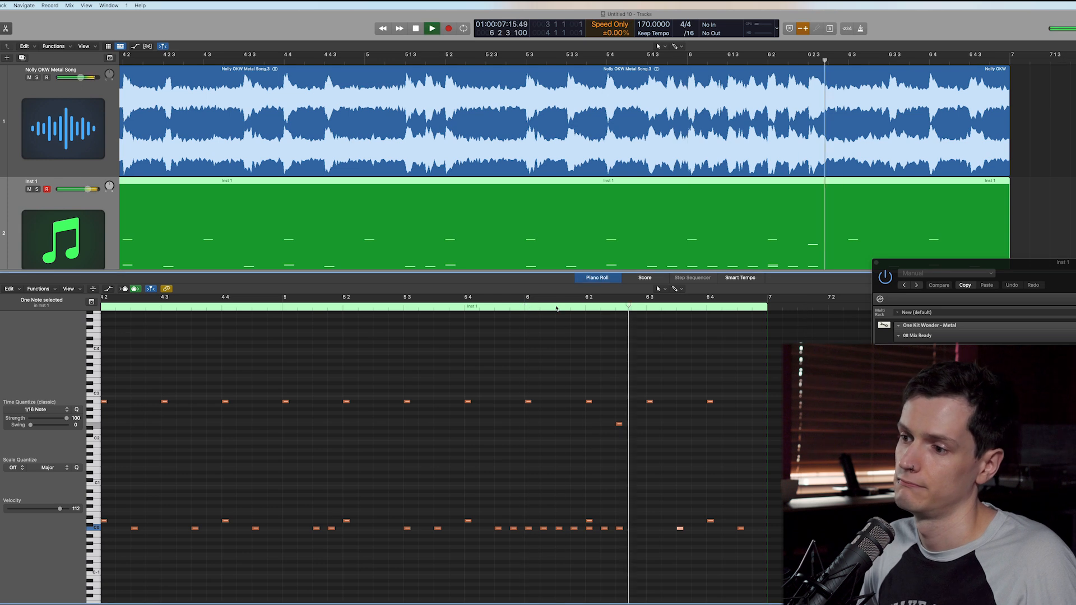
pyautogui.click(389, 306)
pyautogui.press('space')
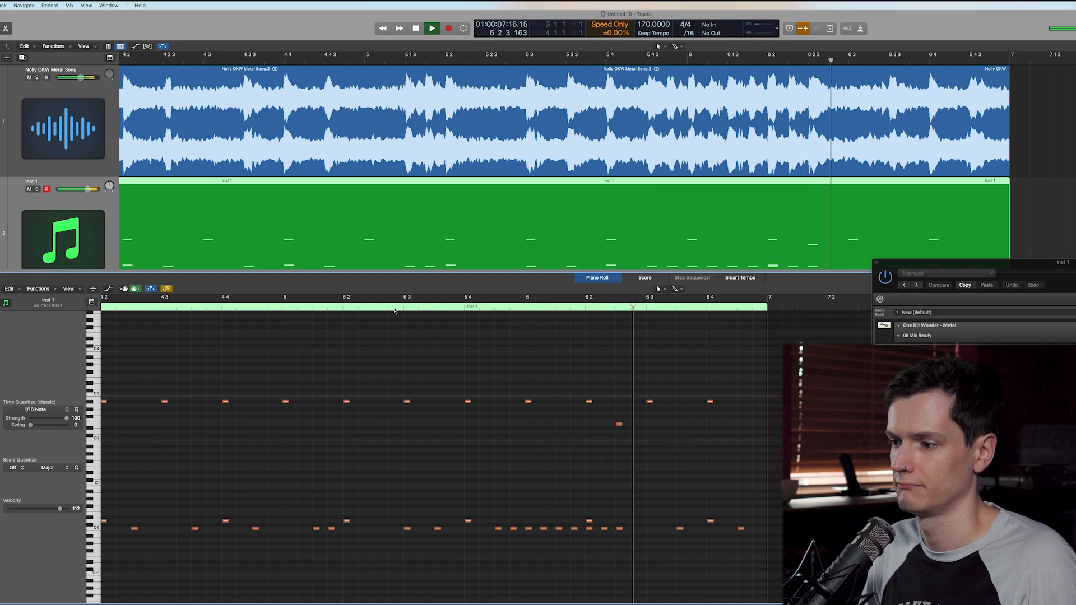
pyautogui.click(394, 307)
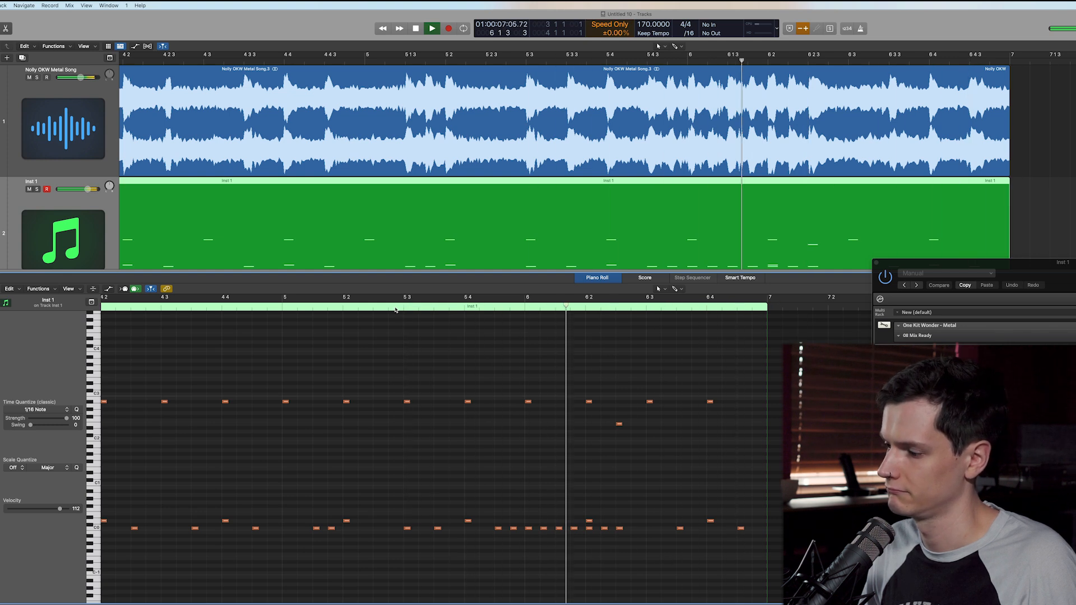
# Play from about 5 3 3 and from about 5 4 2 to hear which bar 6 accents still need a cymbal
pyautogui.press('space')
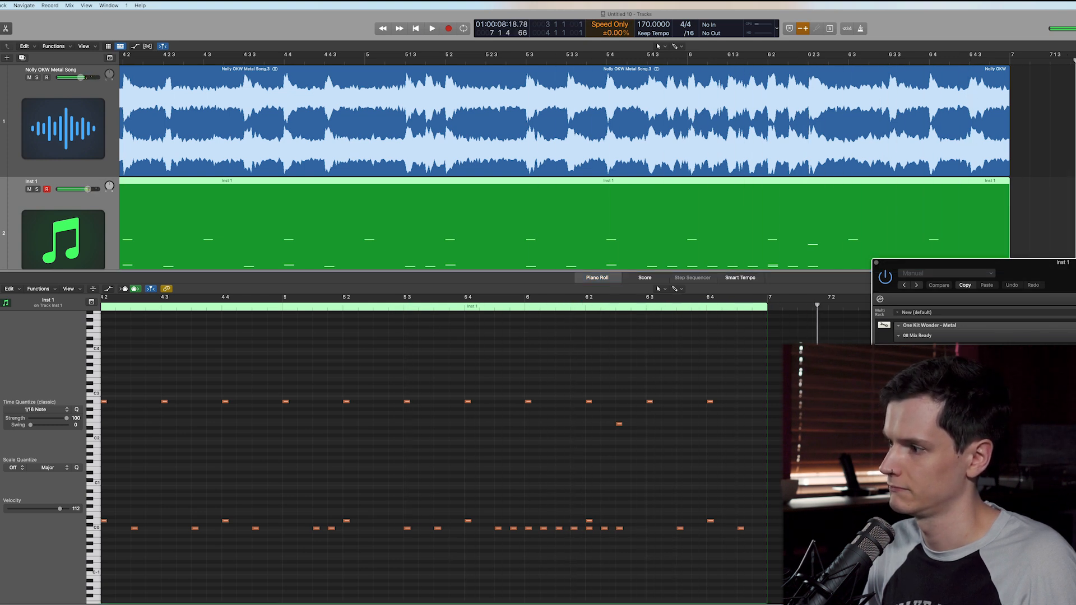
pyautogui.click(440, 306)
pyautogui.press('space')
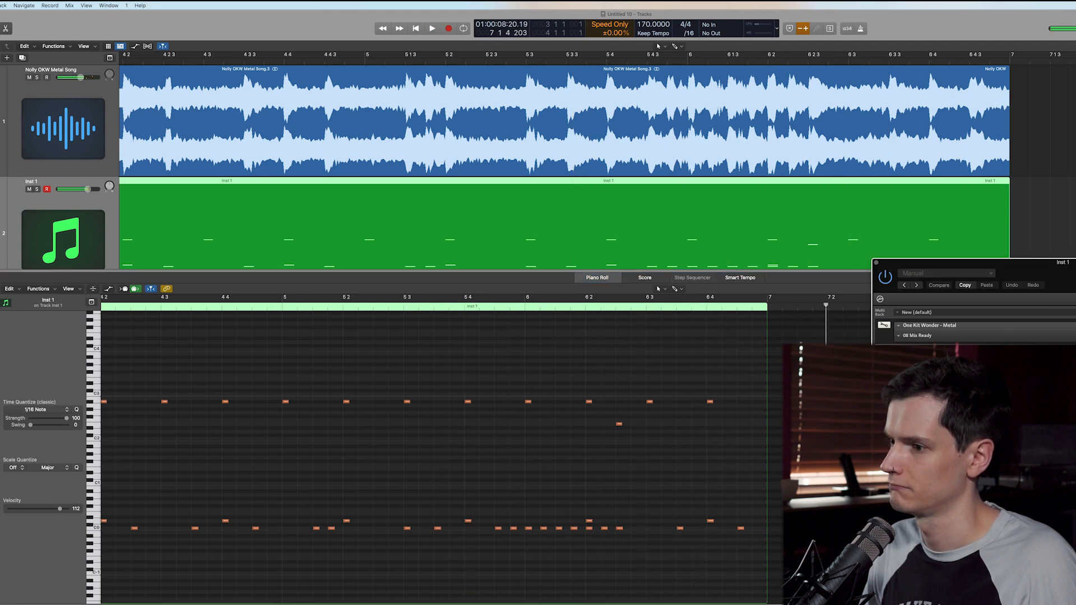
pyautogui.click(490, 306)
pyautogui.press('space')
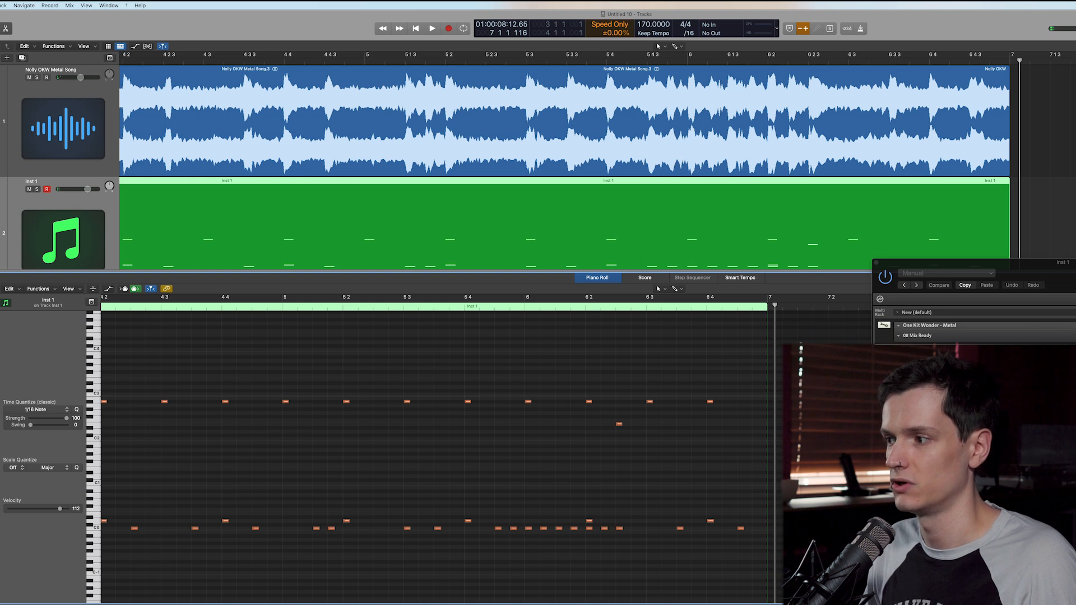
# Add a different cymbal note at 6 3 3, above the kick, and play bar 6 to hear it
pyautogui.click(986, 449)
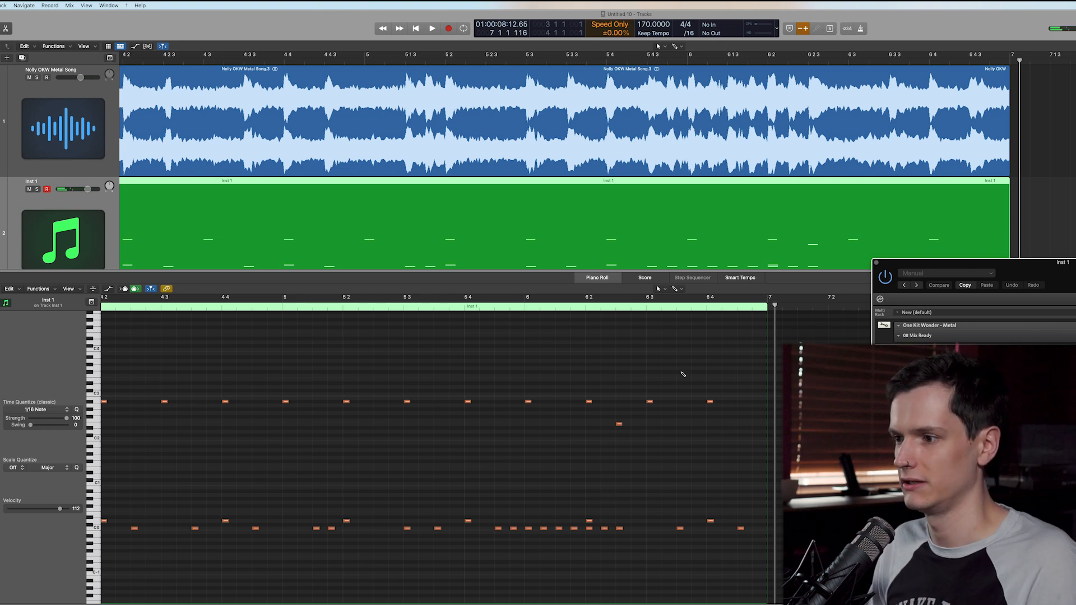
pyautogui.moveTo(680, 374); pyautogui.dragTo(679, 377)
pyautogui.press('space')
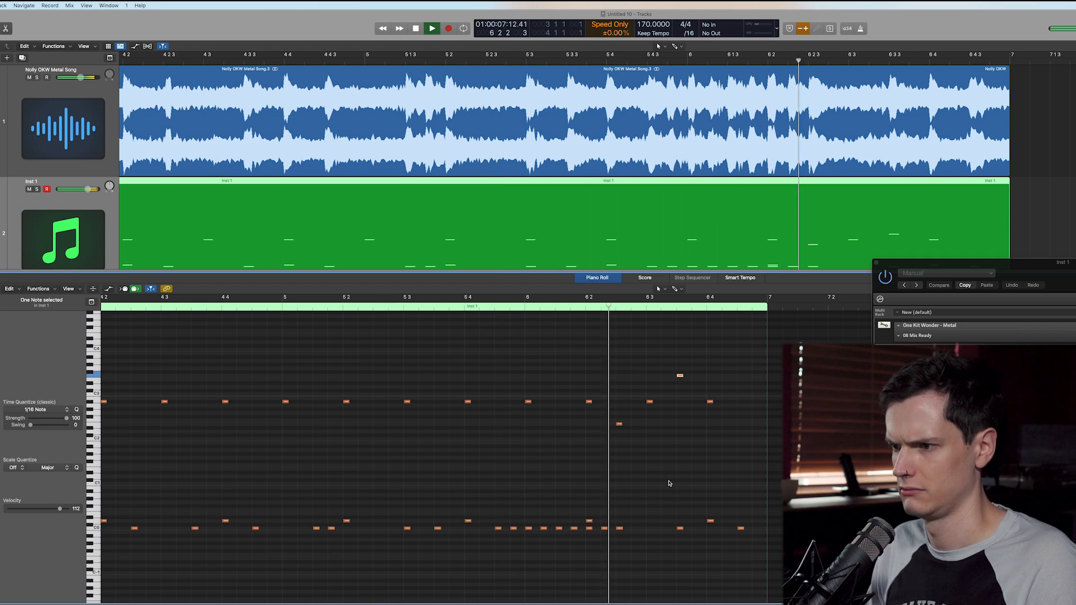
pyautogui.press('space')
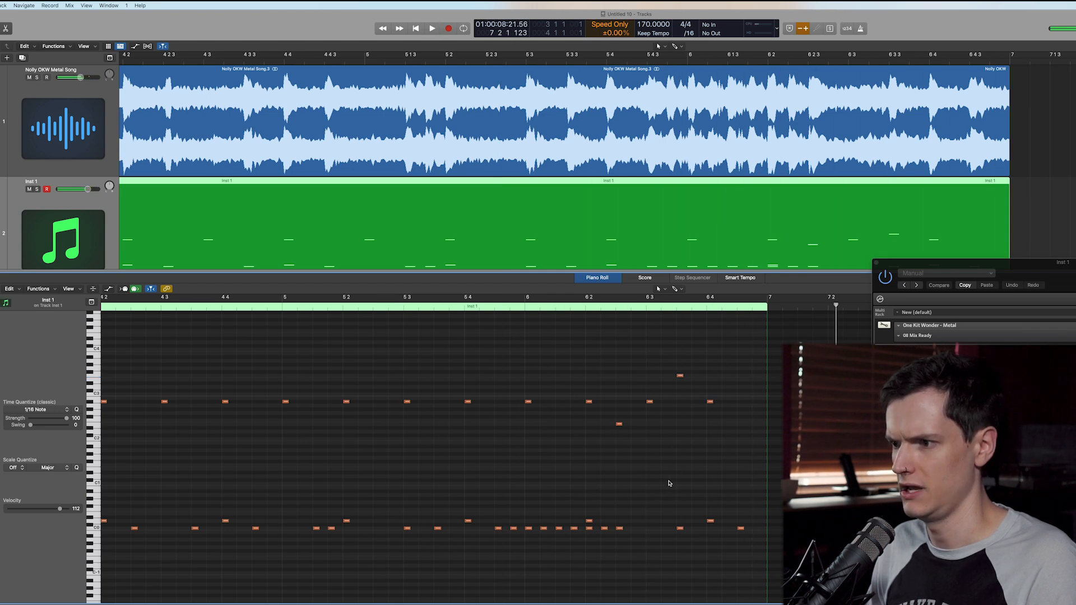
# Play repeatedly from about 5 4 and 5 4 2 past the end of bar 6 to check the 6 3 3 cymbal
pyautogui.press('space')
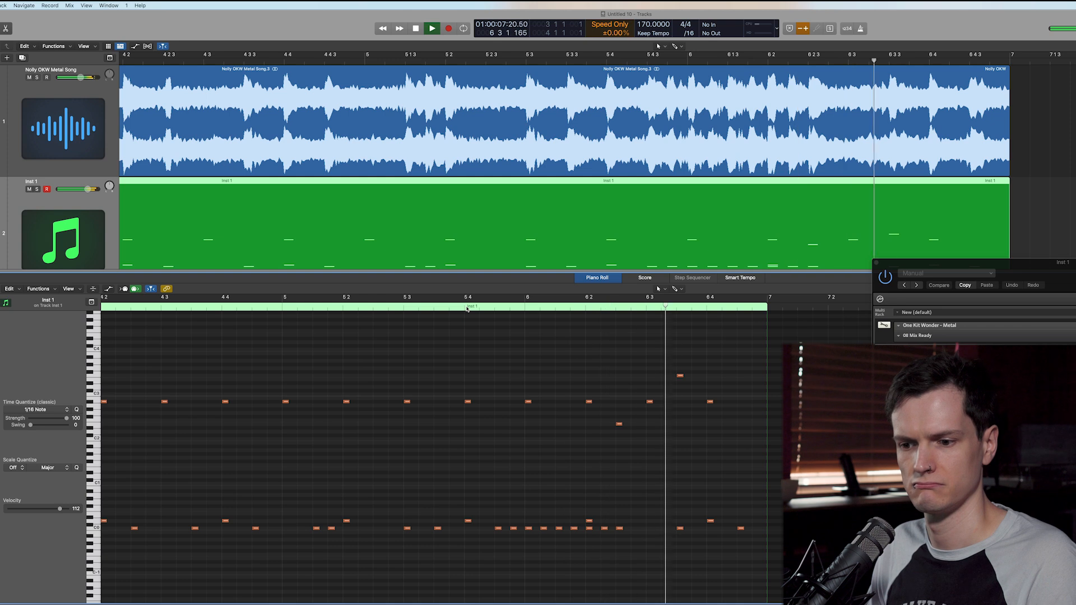
pyautogui.press('space')
pyautogui.press('space')
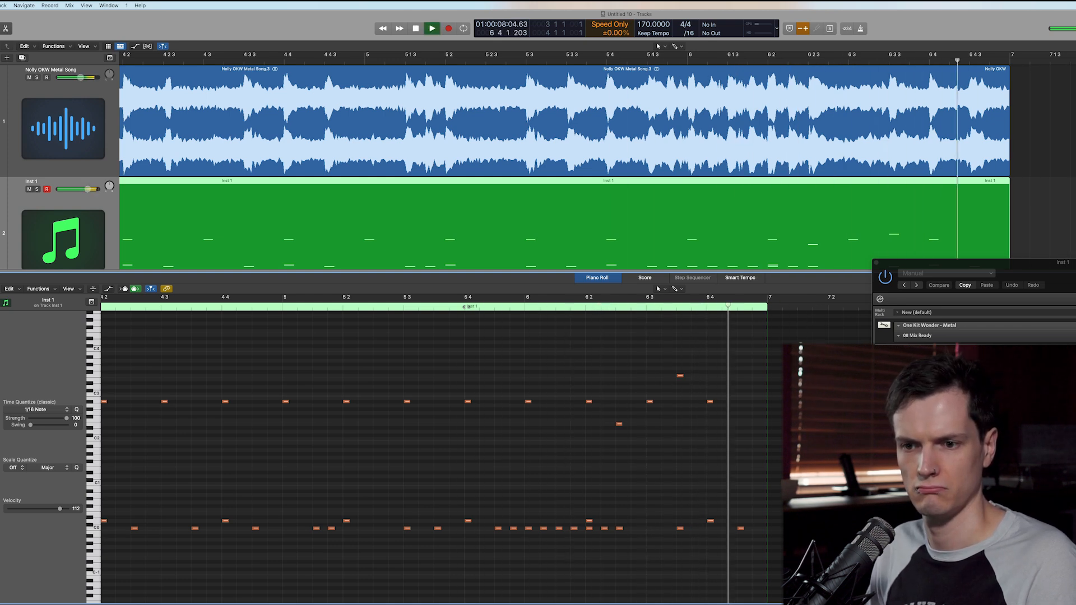
pyautogui.press('space')
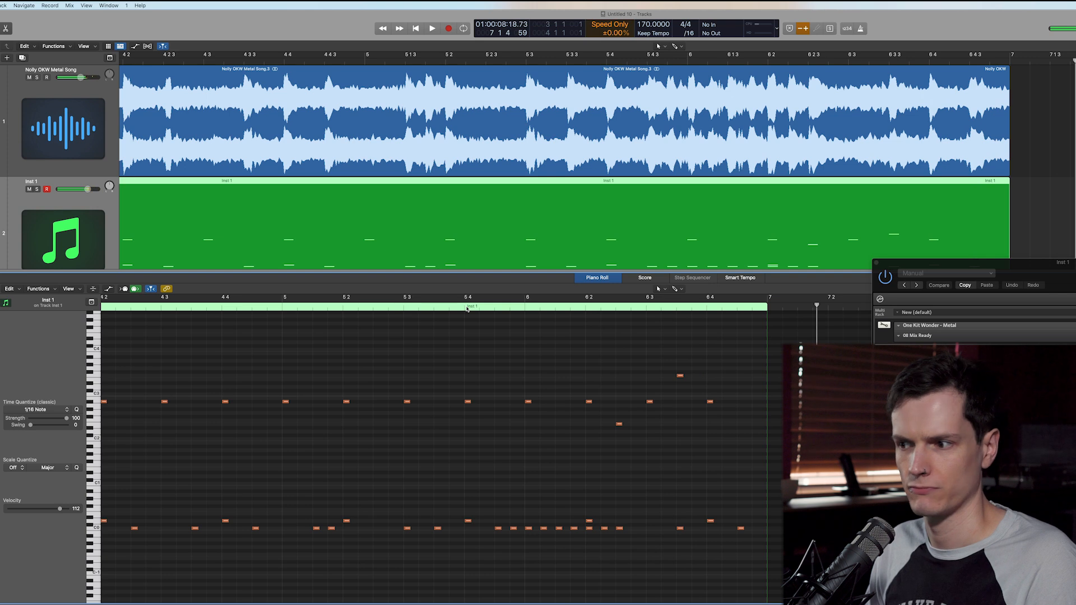
pyautogui.click(704, 307)
pyautogui.doubleClick(486, 307)
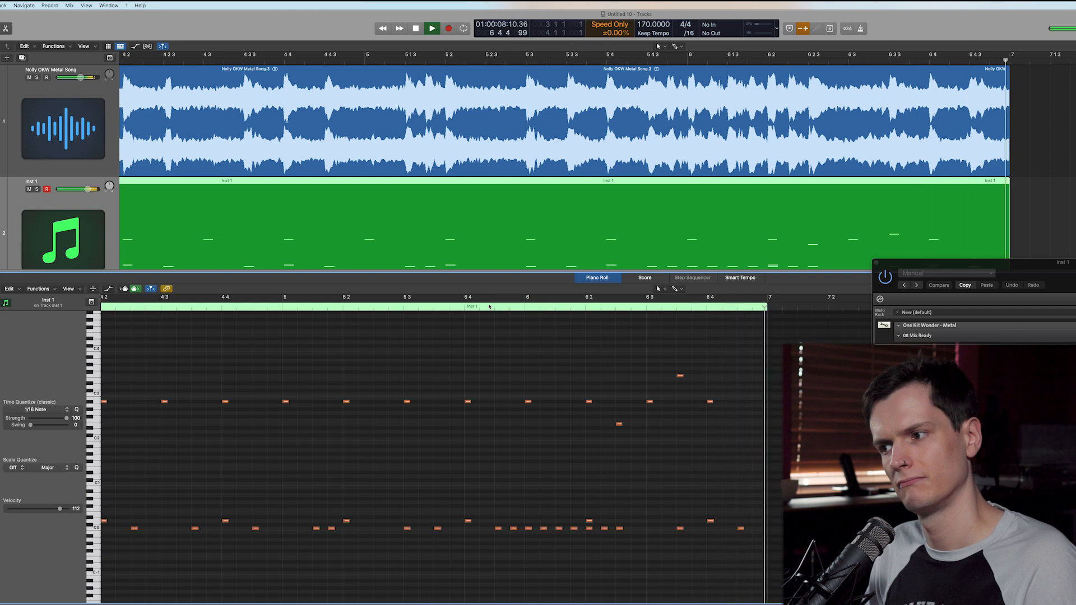
pyautogui.click(490, 307)
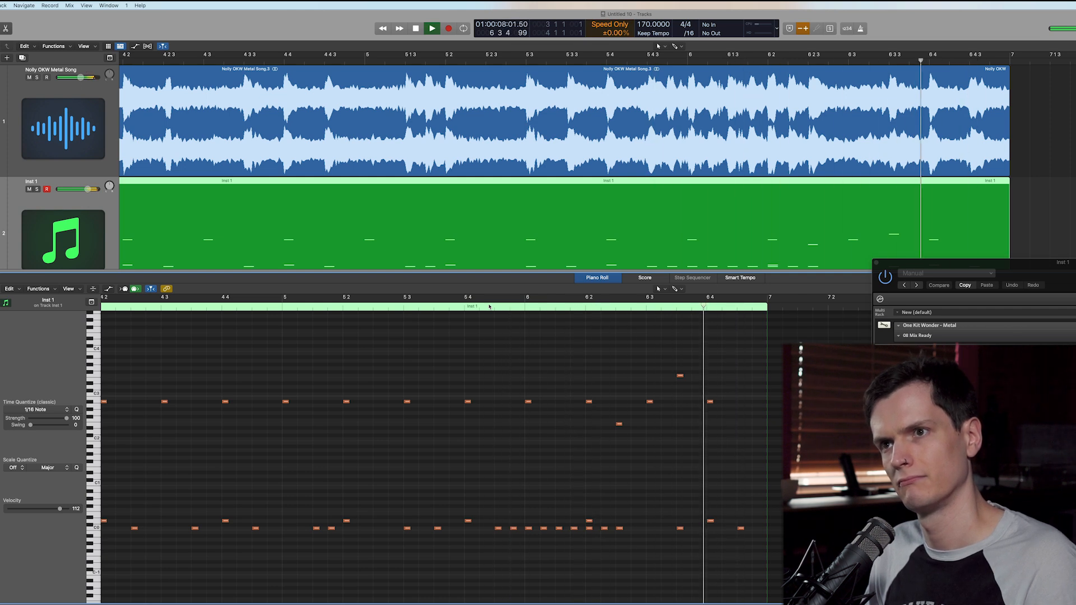
pyautogui.press('space')
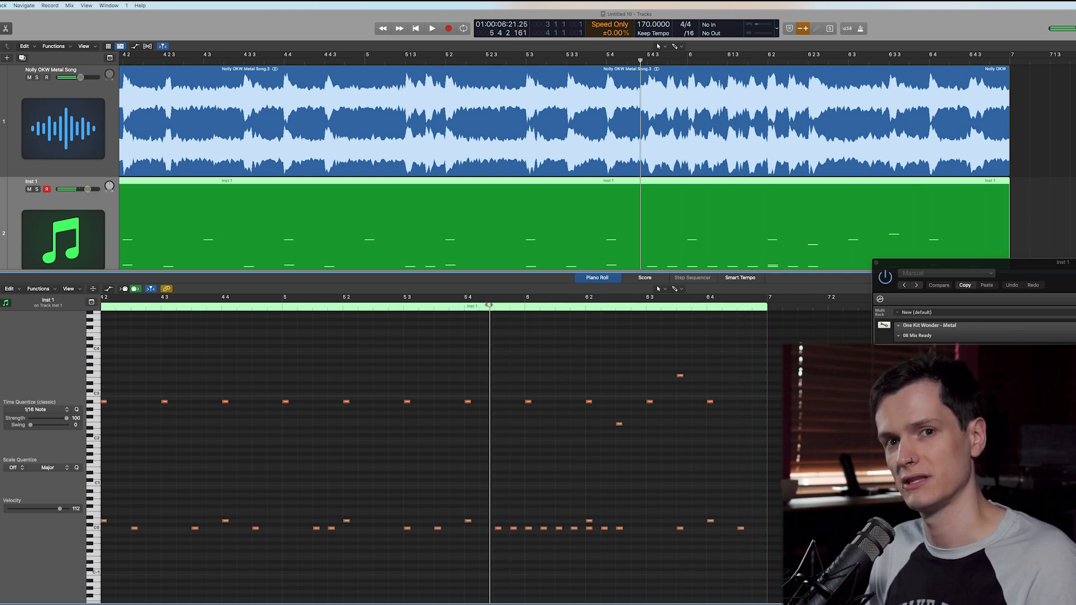
pyautogui.press('space')
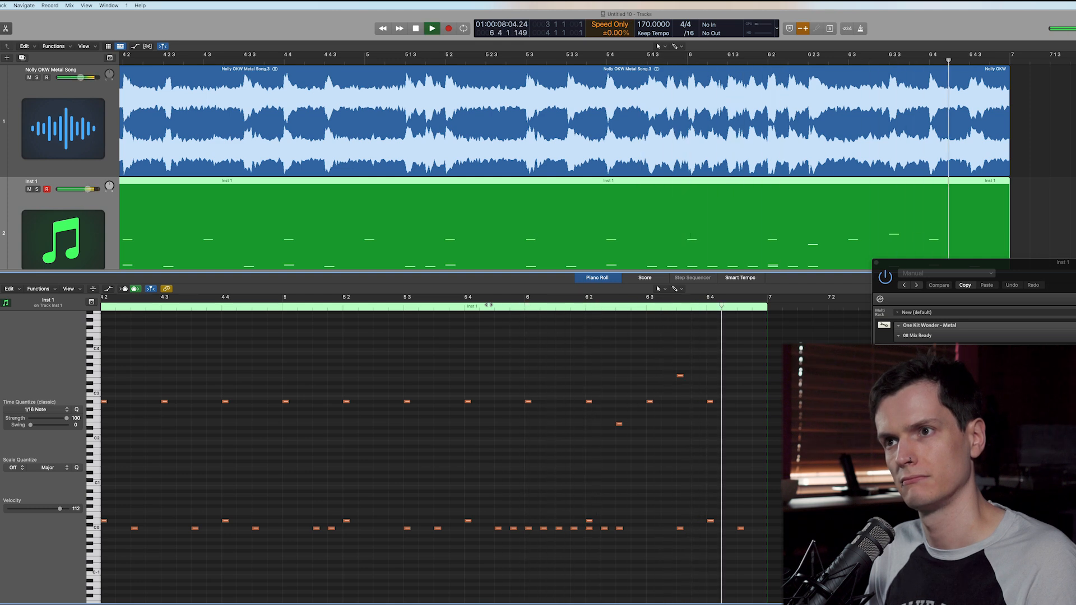
pyautogui.press('space')
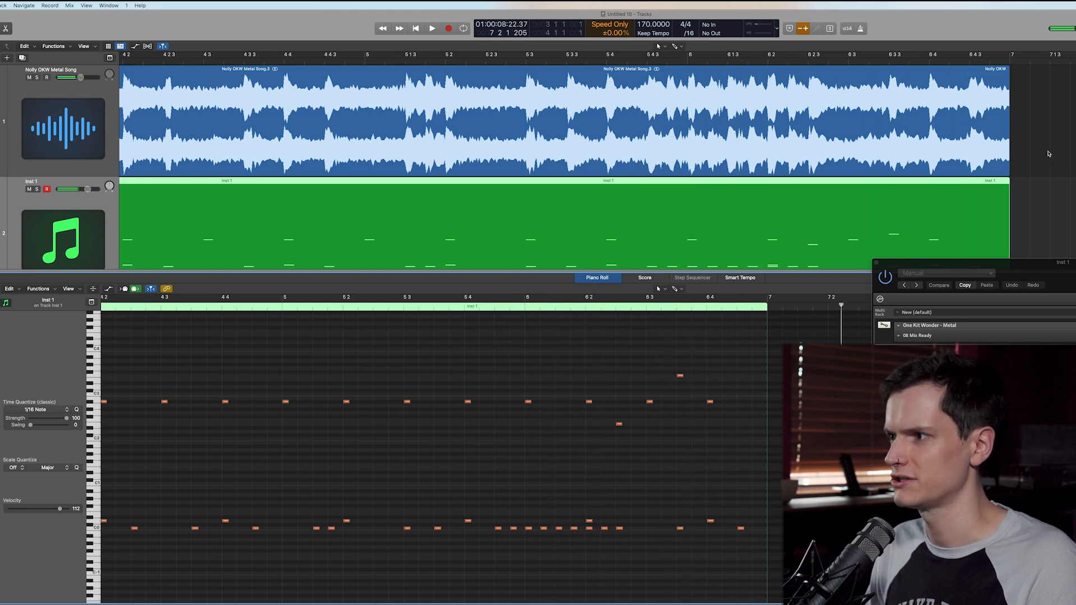
# Extend the end of the Nolly OKW Metal Song region past bar 7 and play through the bar 6 ending
pyautogui.moveTo(1009, 163); pyautogui.dragTo(1075, 164)
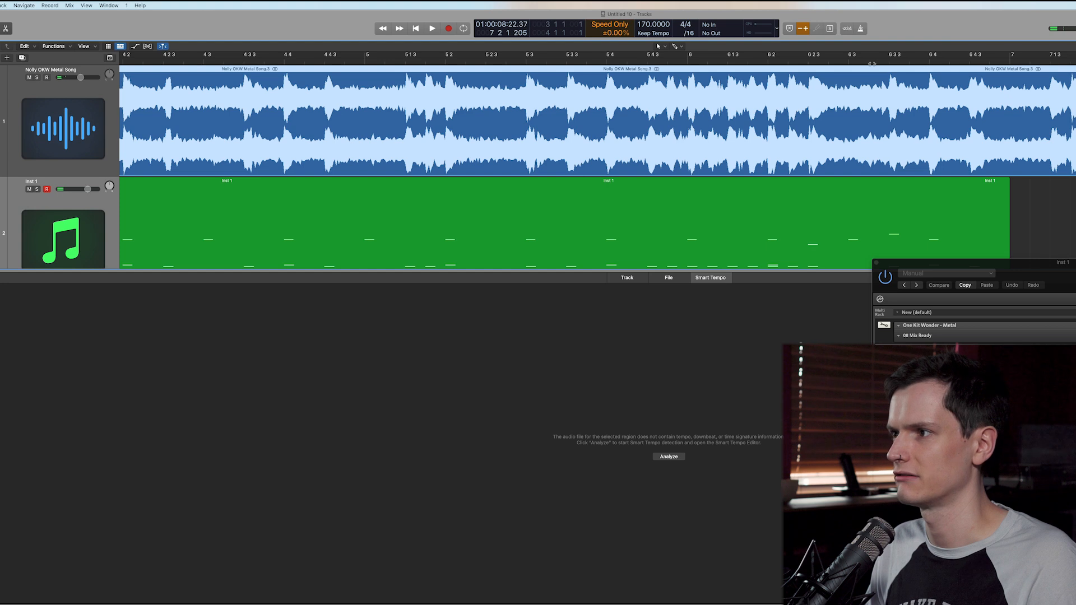
pyautogui.press('space')
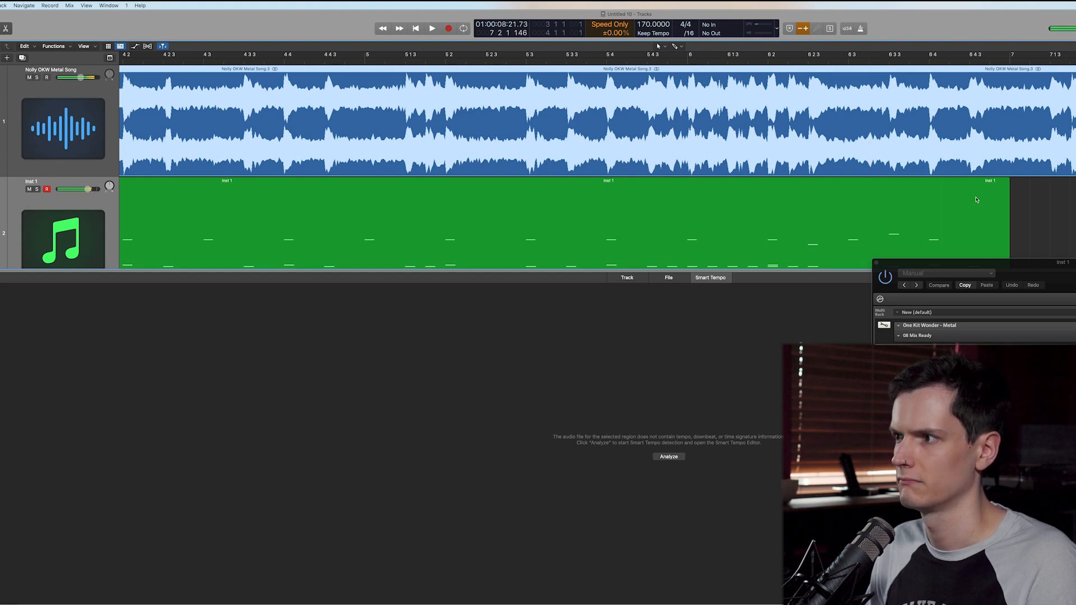
# Add a cymbal note at 6 4 3 in the Inst 1 region, on the 6 2 3 cymbal's pitch, and play bar 6
pyautogui.click(955, 203)
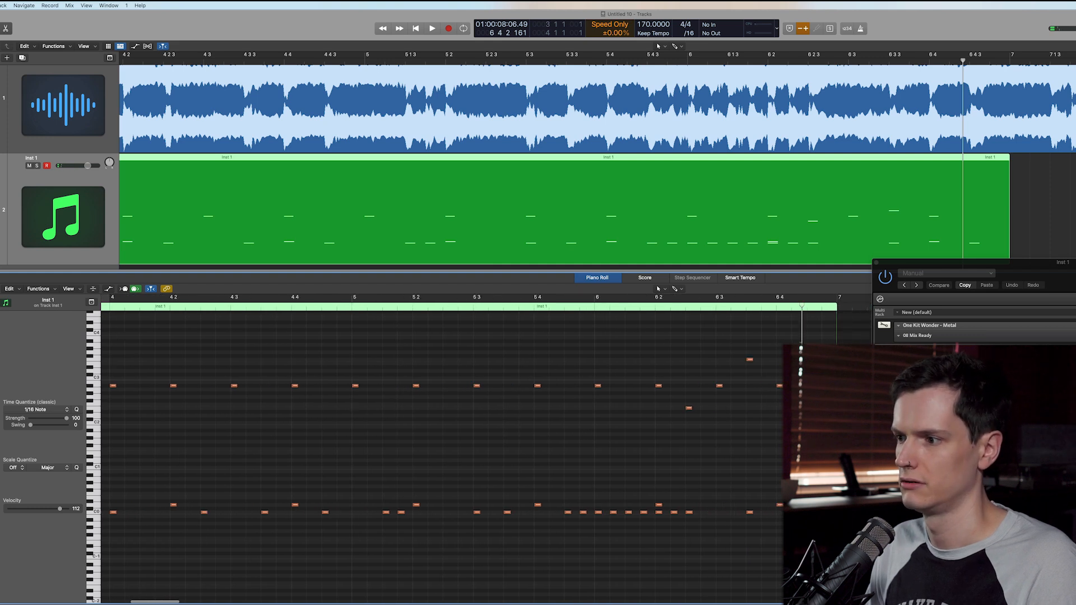
pyautogui.doubleClick(479, 308)
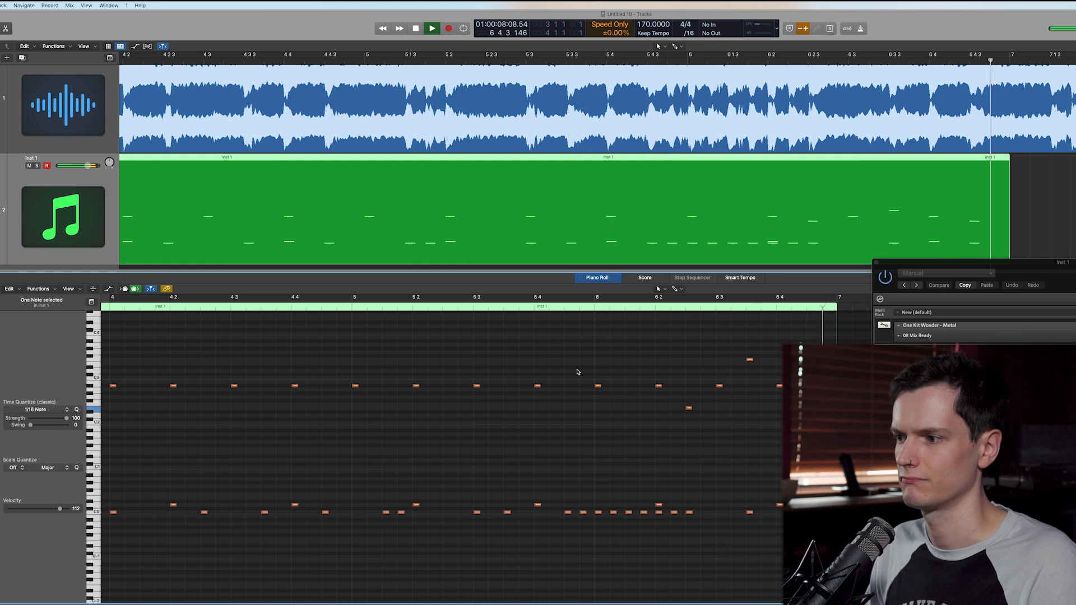
pyautogui.click(1038, 211)
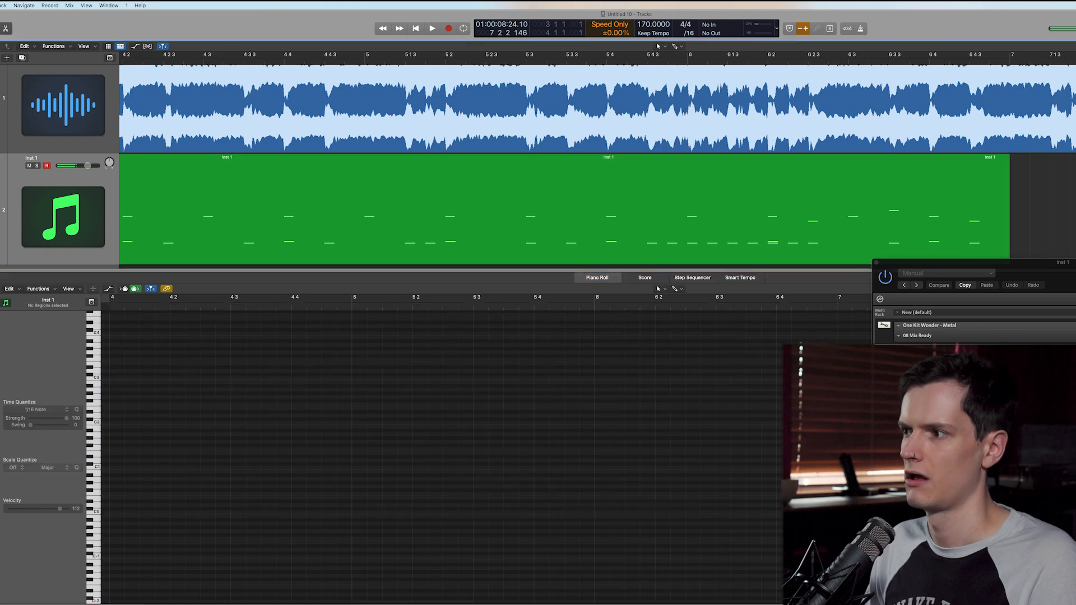
# Play the song with the drum part from bar 1, showing the whole Inst 1 region in the Piano Roll
pyautogui.press('Return')
pyautogui.press('space')
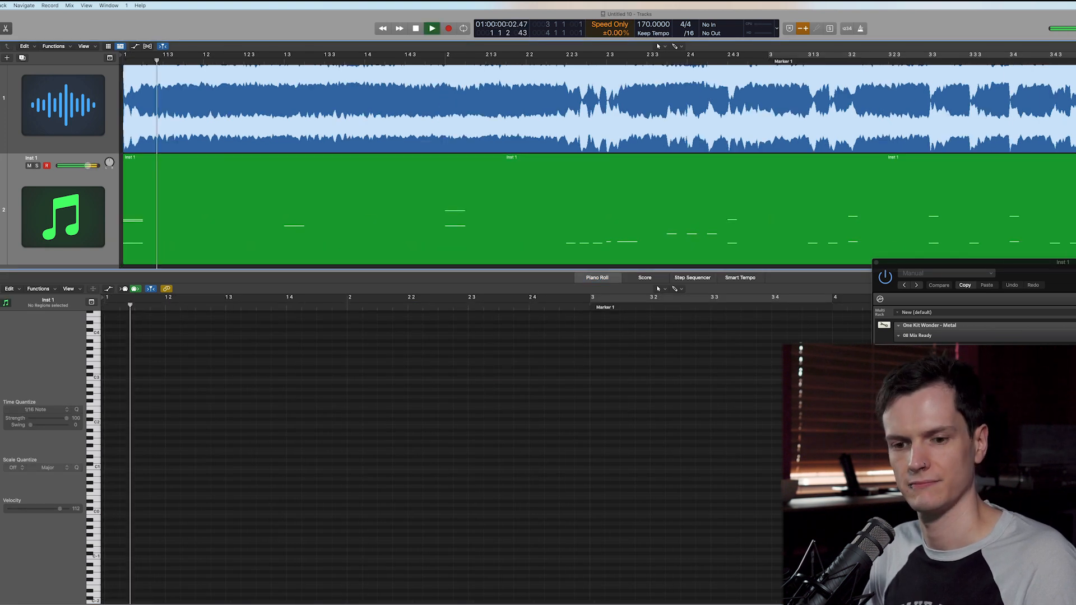
pyautogui.scroll(-4, 842, 167)
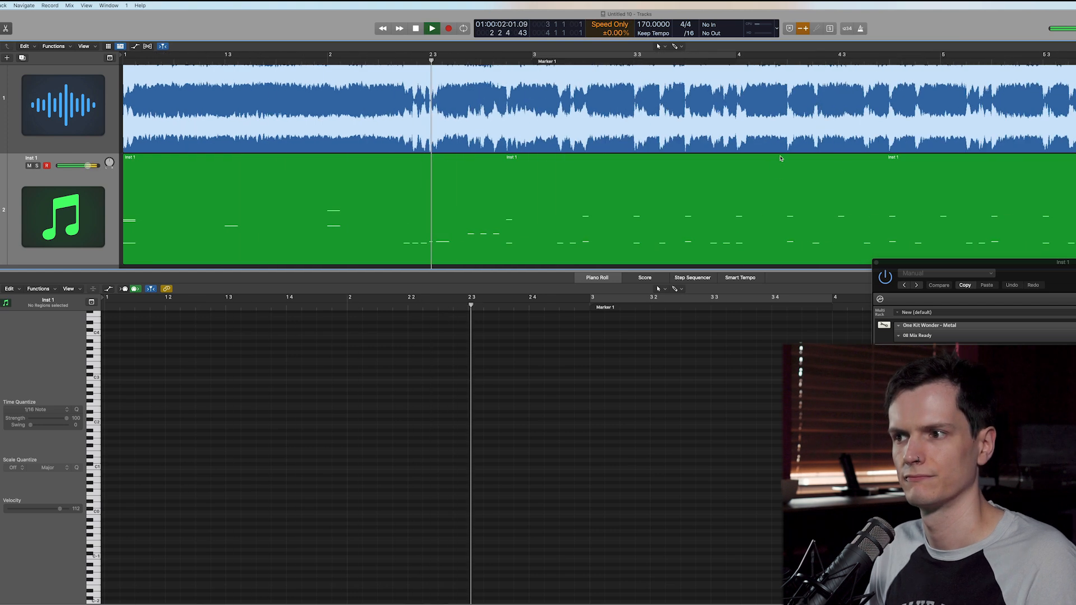
pyautogui.click(790, 194)
pyautogui.scroll(-5, 751, 337)
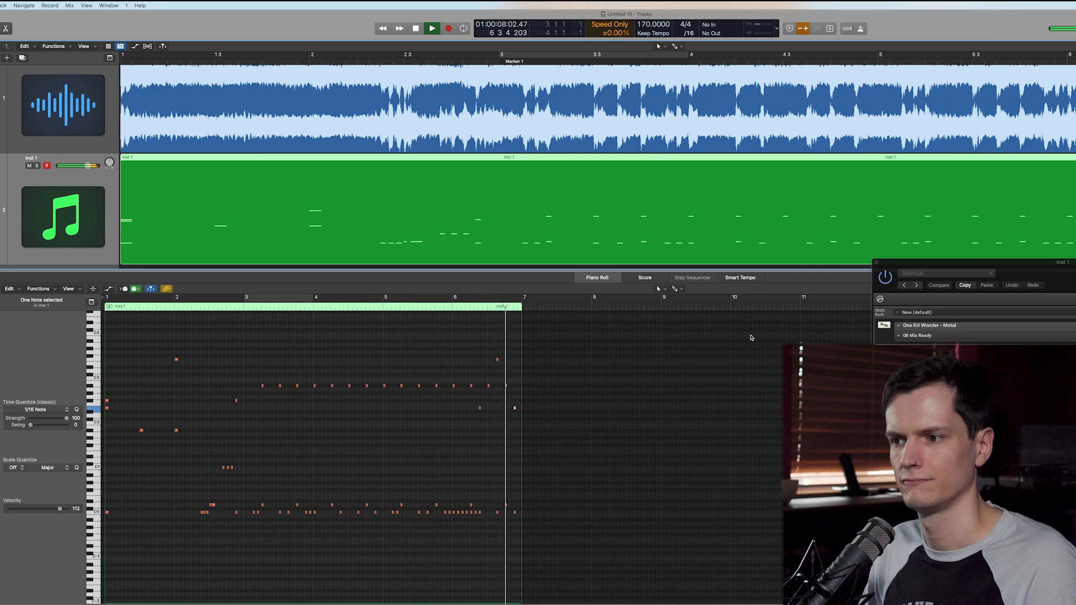
# Solo the Inst 1 drum track and play it from the beginning
pyautogui.press('space')
pyautogui.press('s')
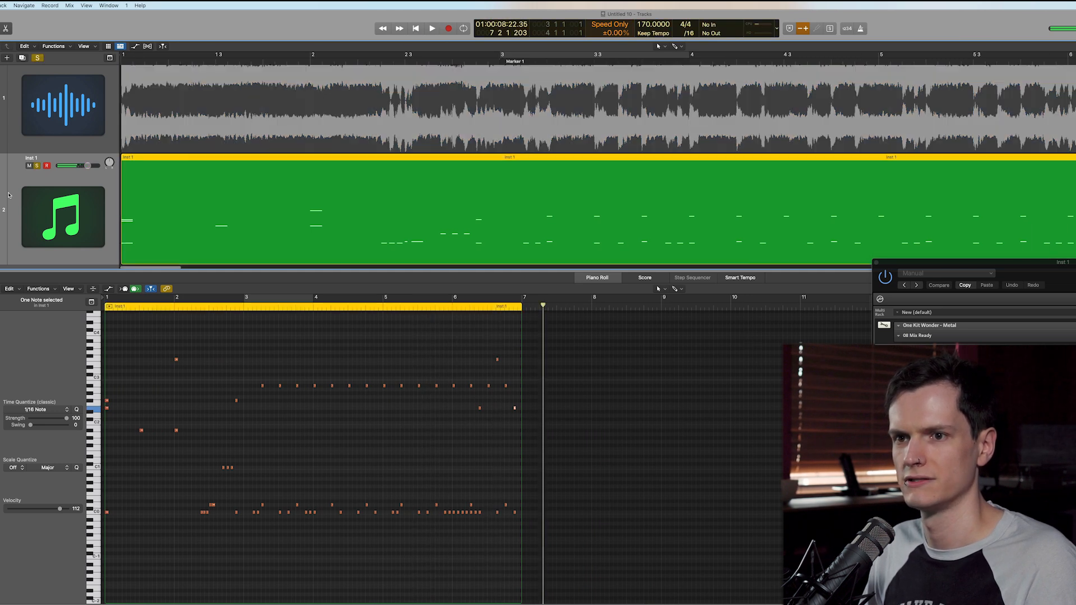
pyautogui.press('Return')
pyautogui.press('space')
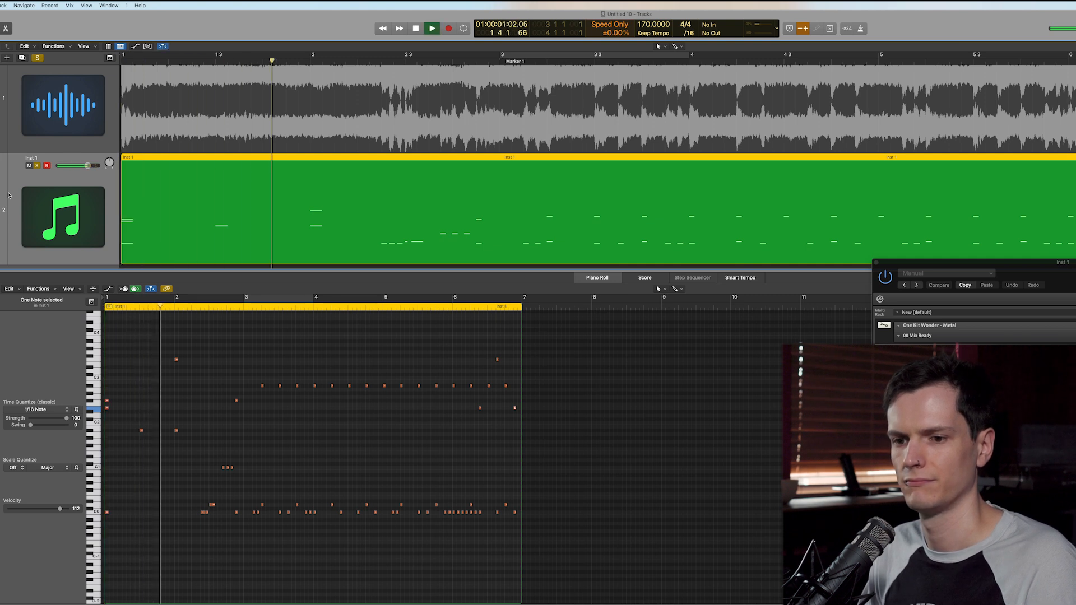